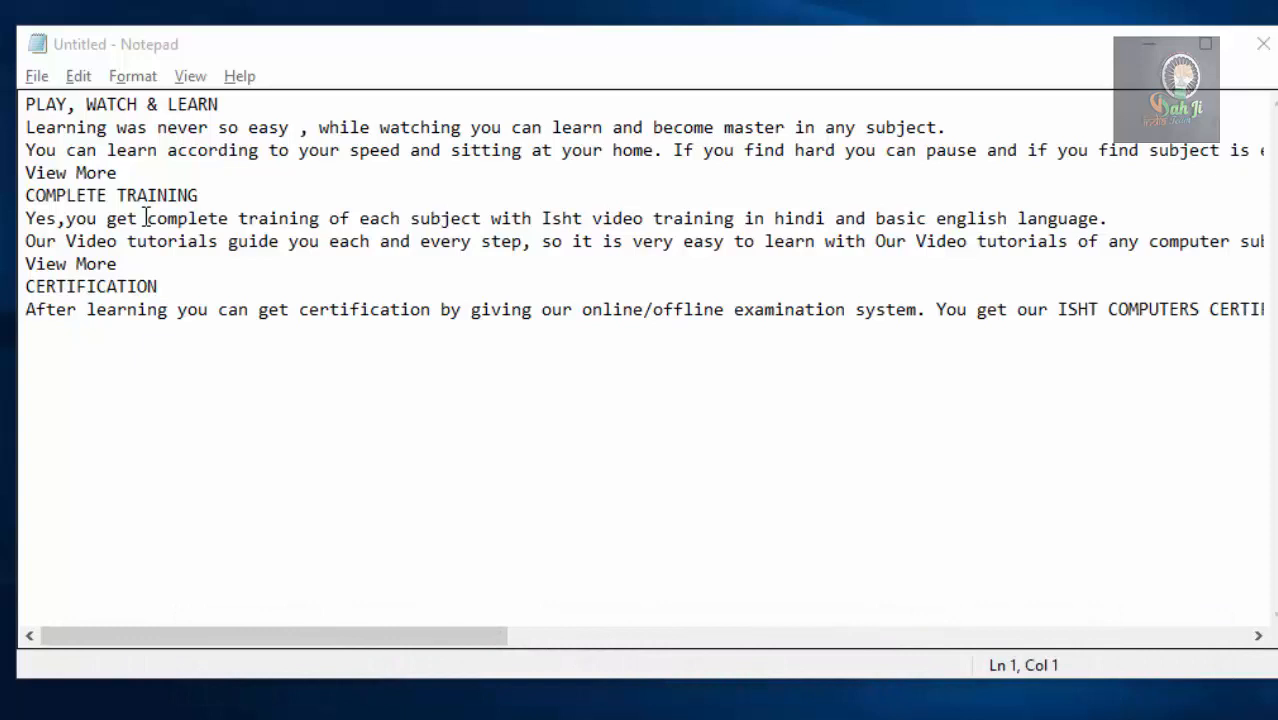
Examine the long line starting "You can learn according to your speed" through to its end beyond the window edge.
{"action": "left_click", "coordinate": [205, 339]}
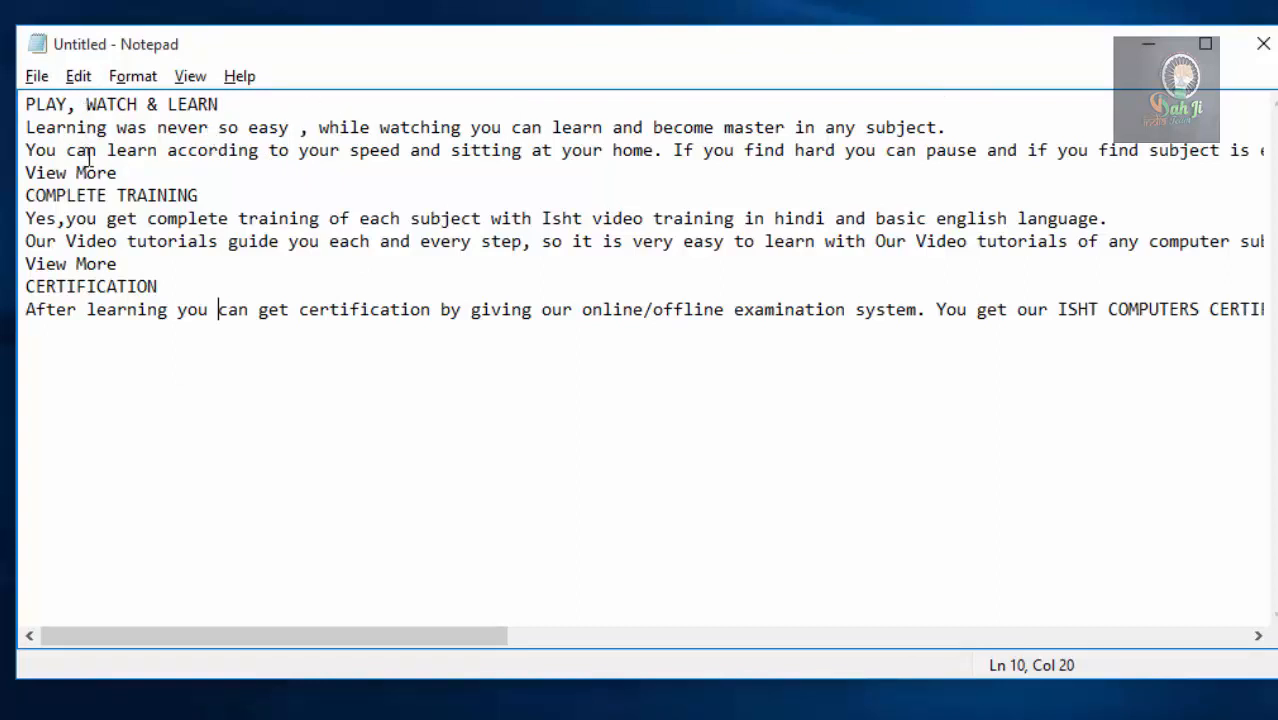
{"action": "left_click", "coordinate": [948, 149]}
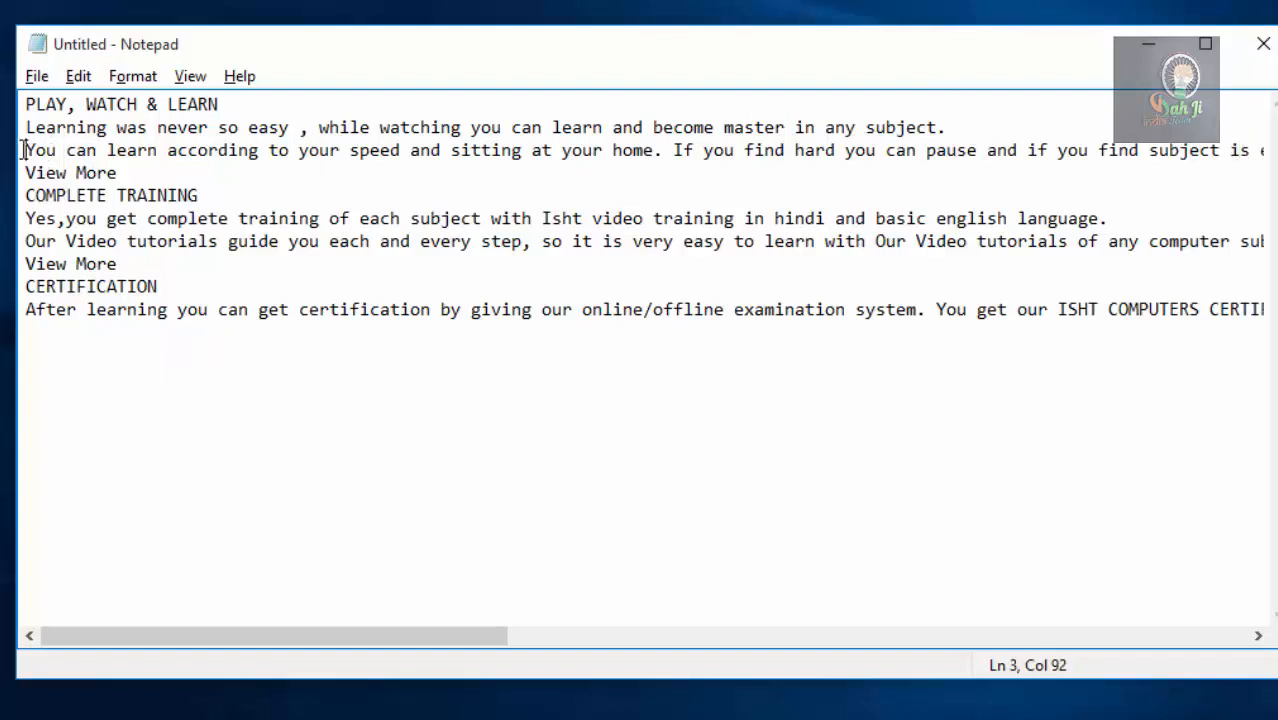
{"action": "left_click_drag", "start_coordinate": [23, 150], "coordinate": [1216, 170]}
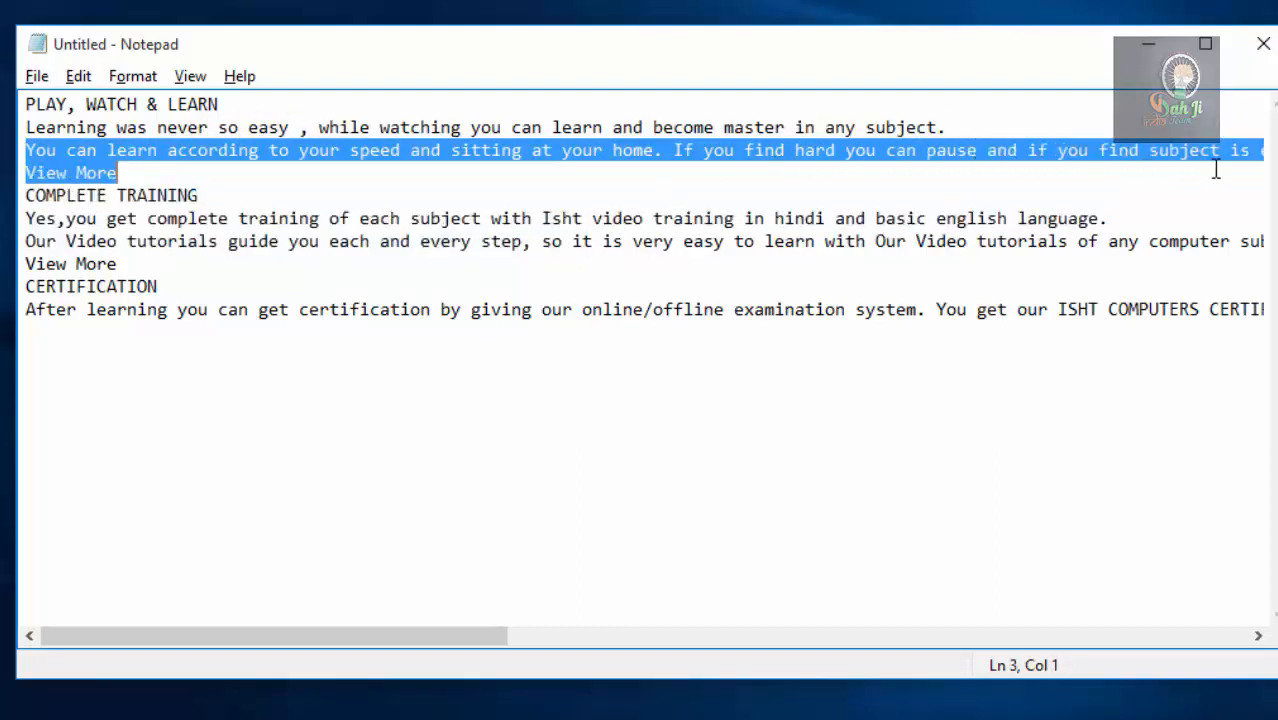
{"action": "left_click", "coordinate": [1218, 158]}
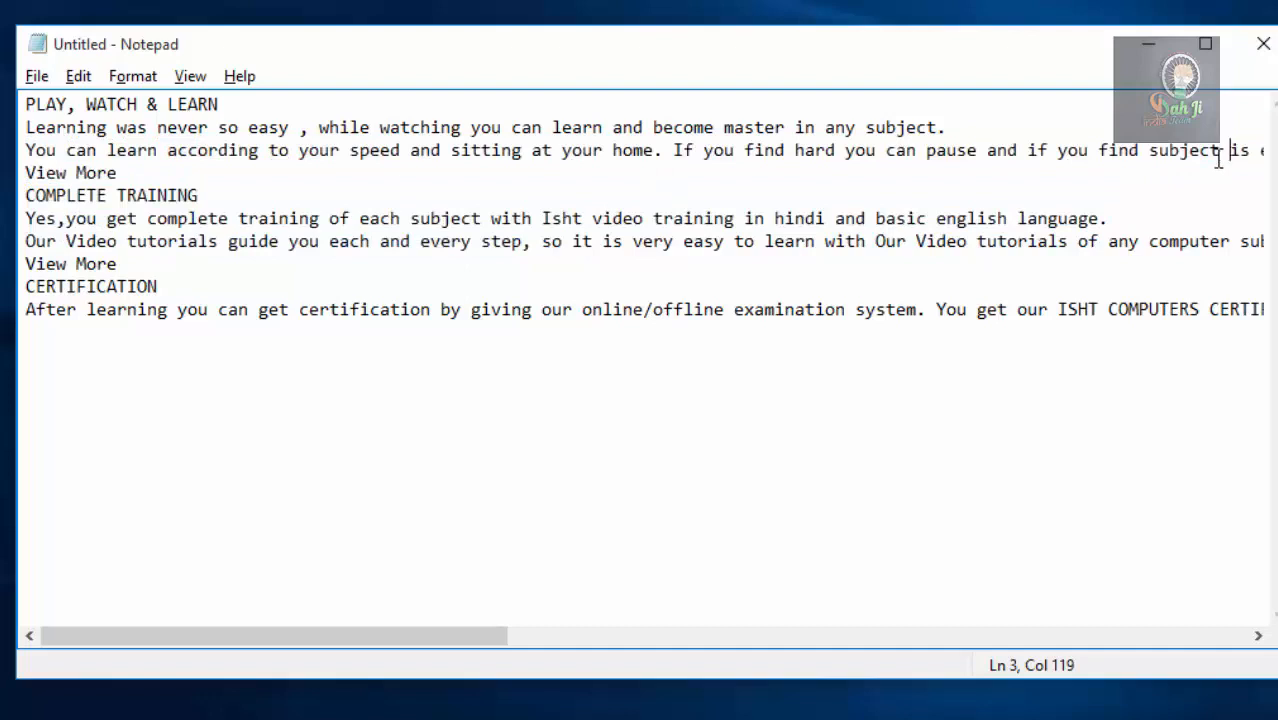
{"action": "key", "text": "Right"}
{"action": "key", "text": "Right"}
{"action": "key", "text": "Right"}
{"action": "key", "text": "Right"}
{"action": "key", "text": "Right"}
{"action": "key", "text": "Right"}
{"action": "key", "text": "Right"}
{"action": "key", "text": "Right"}
{"action": "key", "text": "Right"}
{"action": "key", "text": "Right"}
{"action": "key", "text": "Right"}
{"action": "key", "text": "Right"}
{"action": "key", "text": "Right"}
{"action": "key", "text": "Right"}
{"action": "key", "text": "Right"}
{"action": "key", "text": "Right"}
{"action": "key", "text": "Right"}
{"action": "key", "text": "Right"}
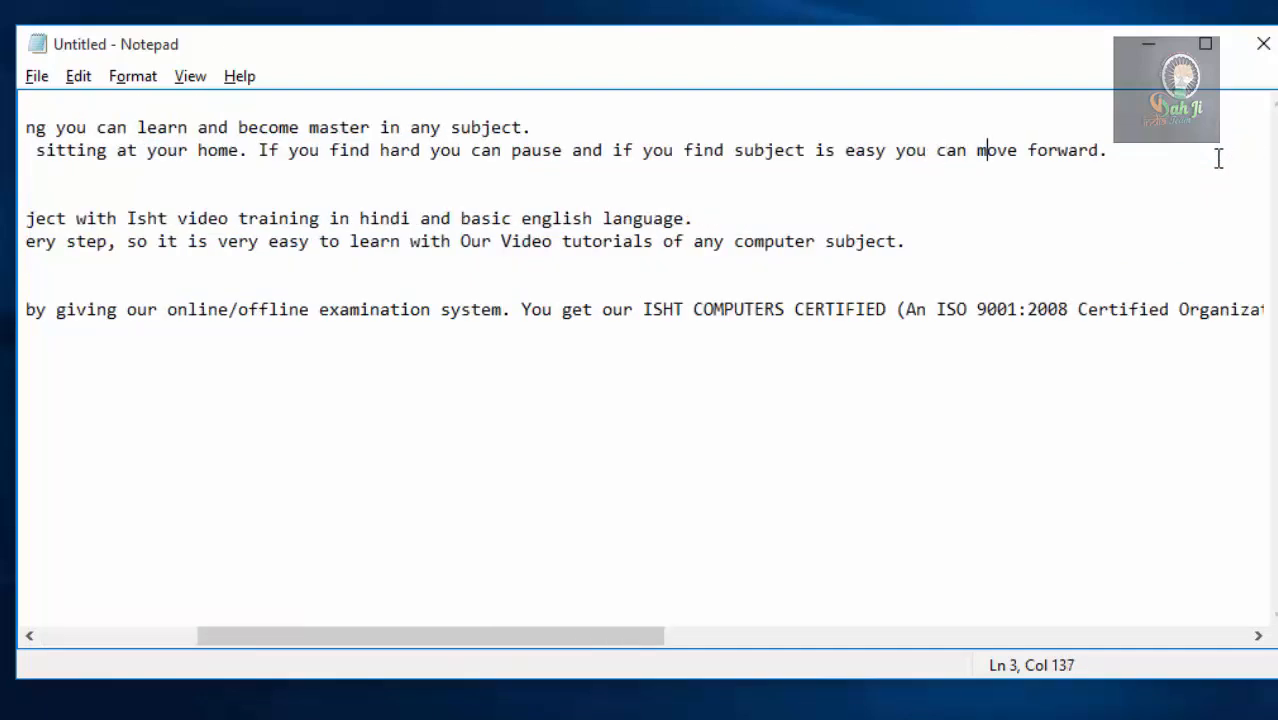
{"action": "key", "text": "Right"}
{"action": "key", "text": "Right"}
{"action": "key", "text": "Right"}
{"action": "key", "text": "Right"}
{"action": "key", "text": "Right"}
{"action": "key", "text": "Right"}
{"action": "key", "text": "Right"}
{"action": "key", "text": "Right"}
{"action": "key", "text": "Right"}
{"action": "key", "text": "Right"}
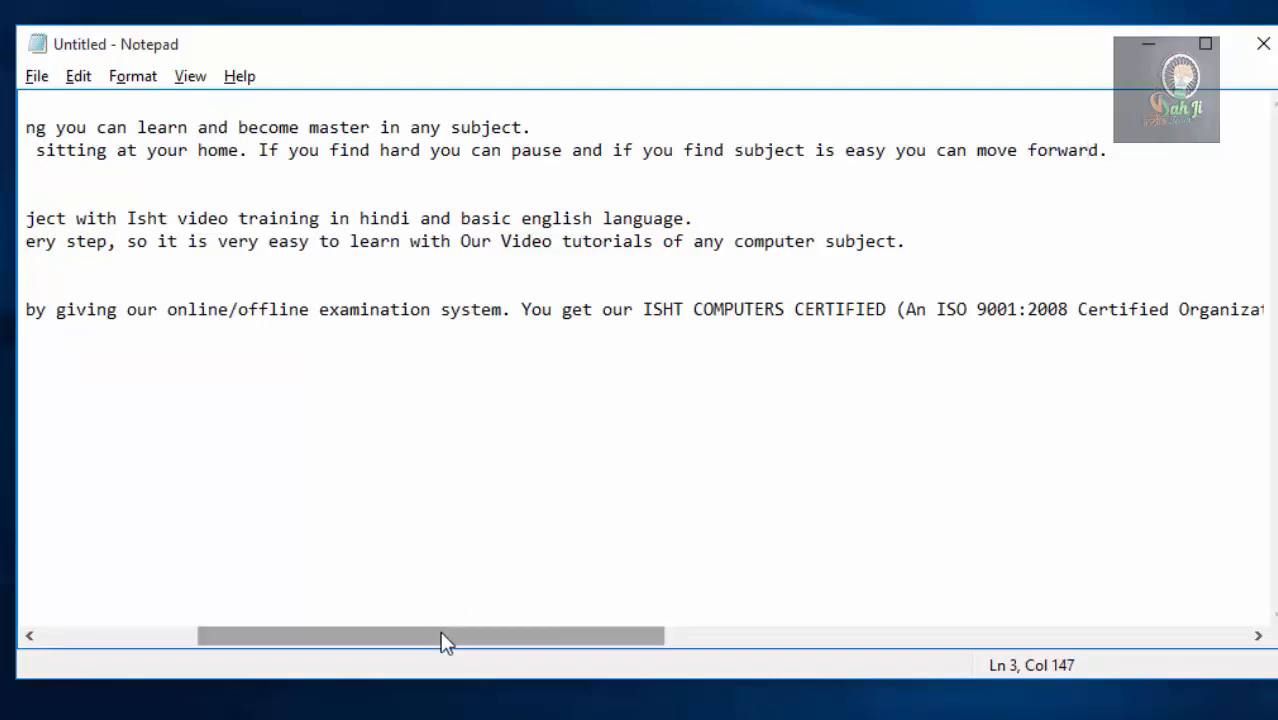
{"action": "left_click_drag", "start_coordinate": [440, 632], "coordinate": [208, 642]}
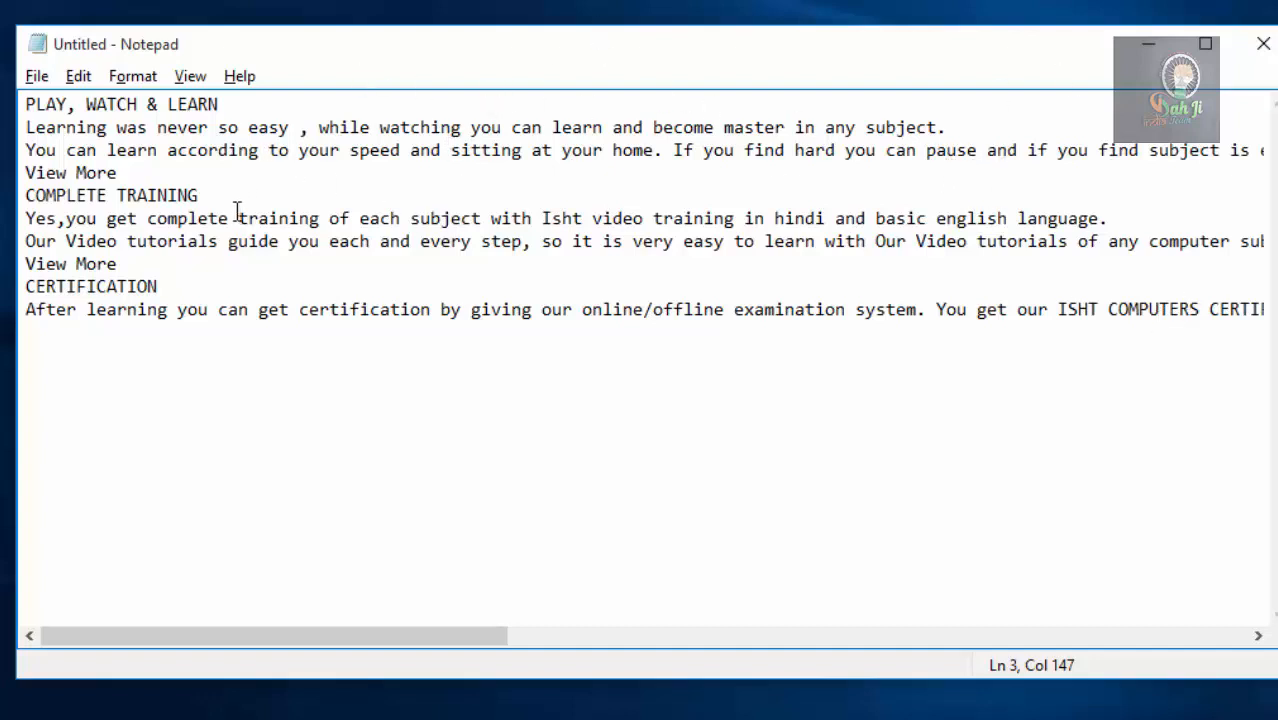
Turn on Word Wrap, then narrow and widen the window to check how the text reflows.
{"action": "left_click", "coordinate": [134, 78]}
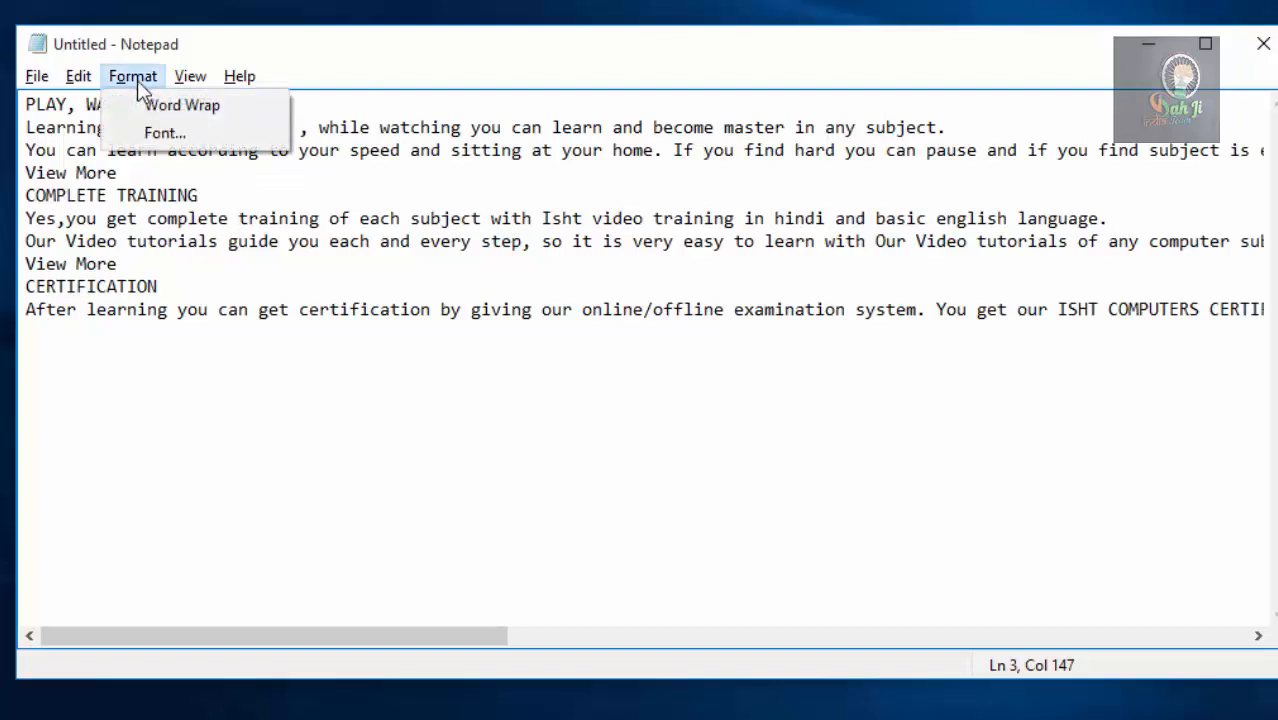
{"action": "left_click", "coordinate": [217, 103]}
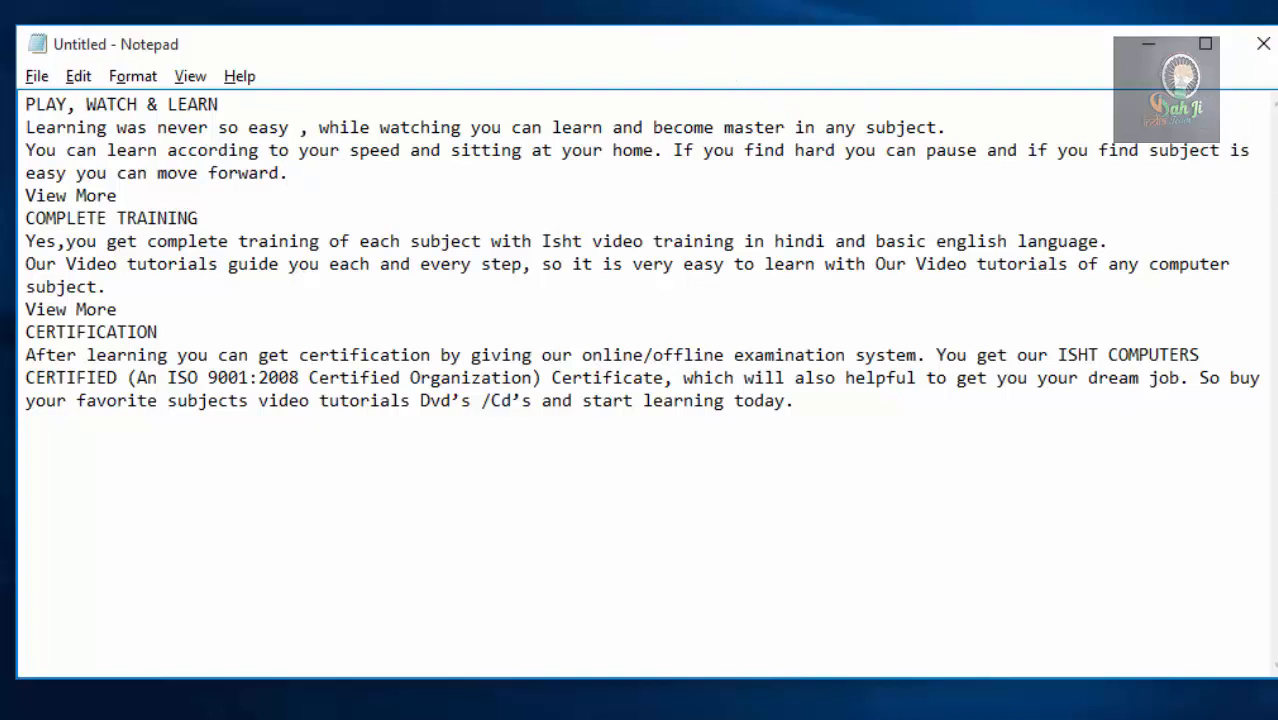
{"action": "left_click_drag", "start_coordinate": [1275, 197], "coordinate": [846, 205]}
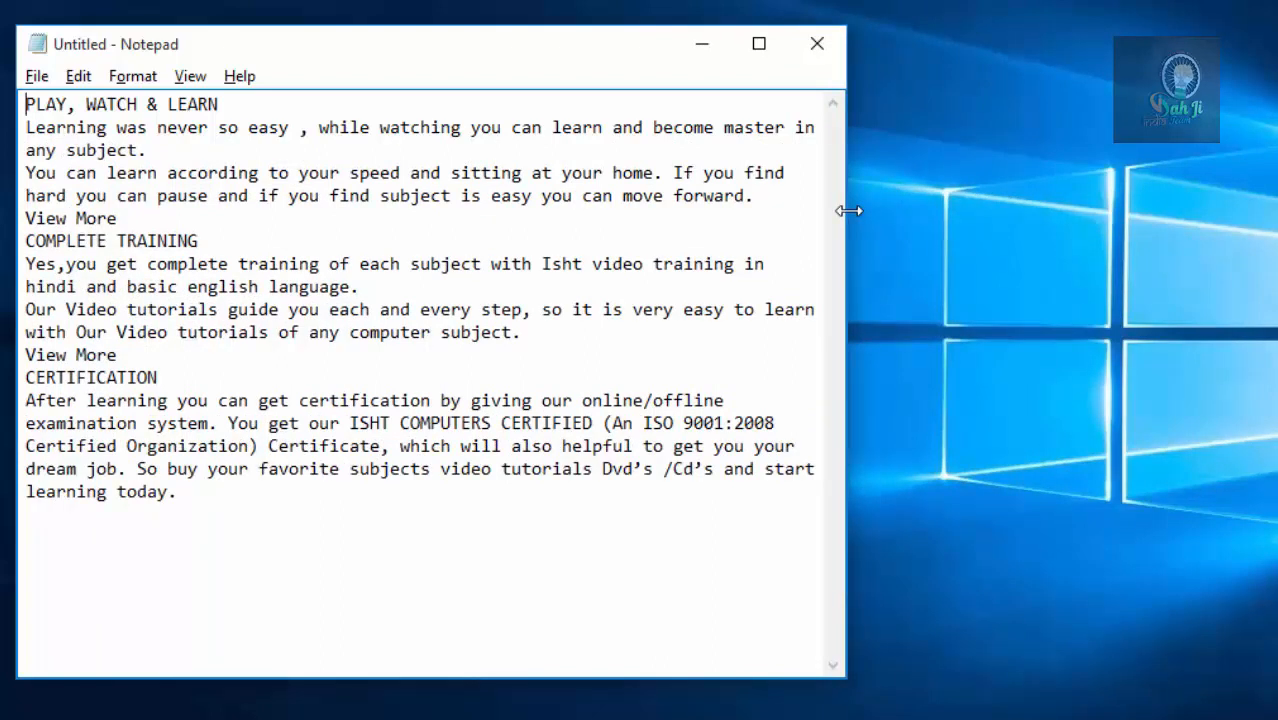
{"action": "left_click_drag", "start_coordinate": [849, 210], "coordinate": [1225, 196]}
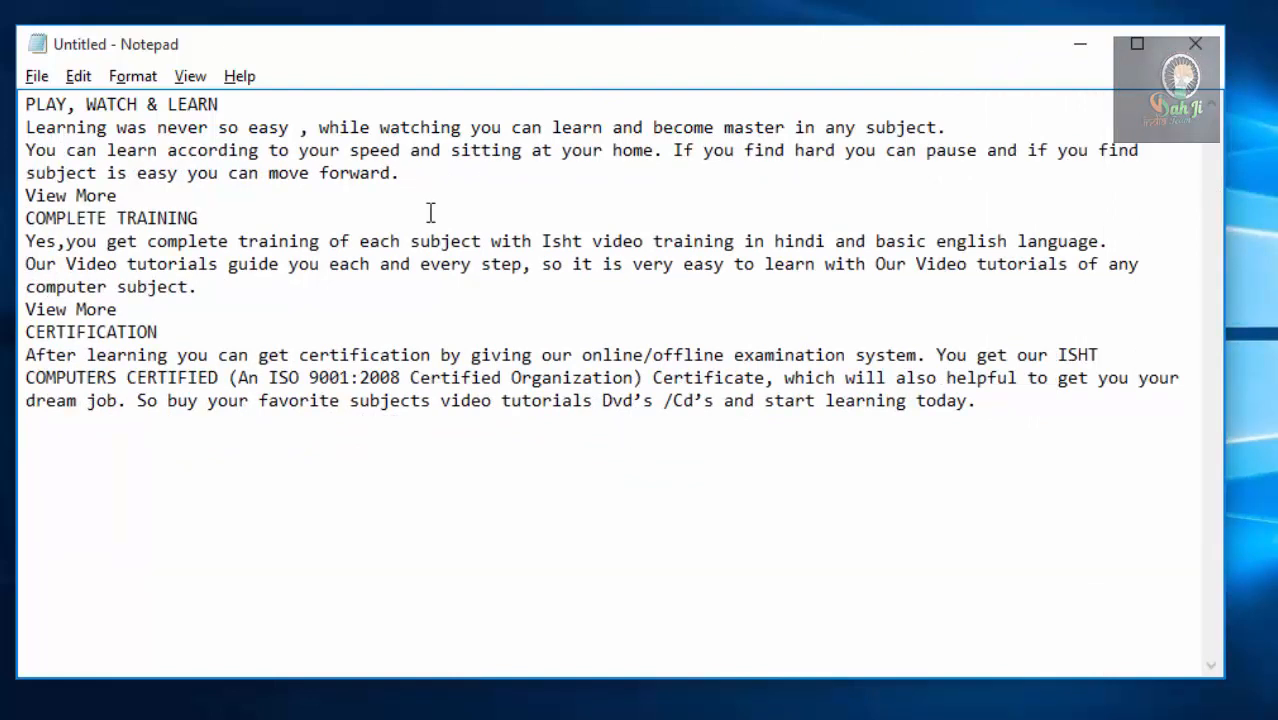
Turn off Word Wrap for the document.
{"action": "left_click", "coordinate": [133, 76]}
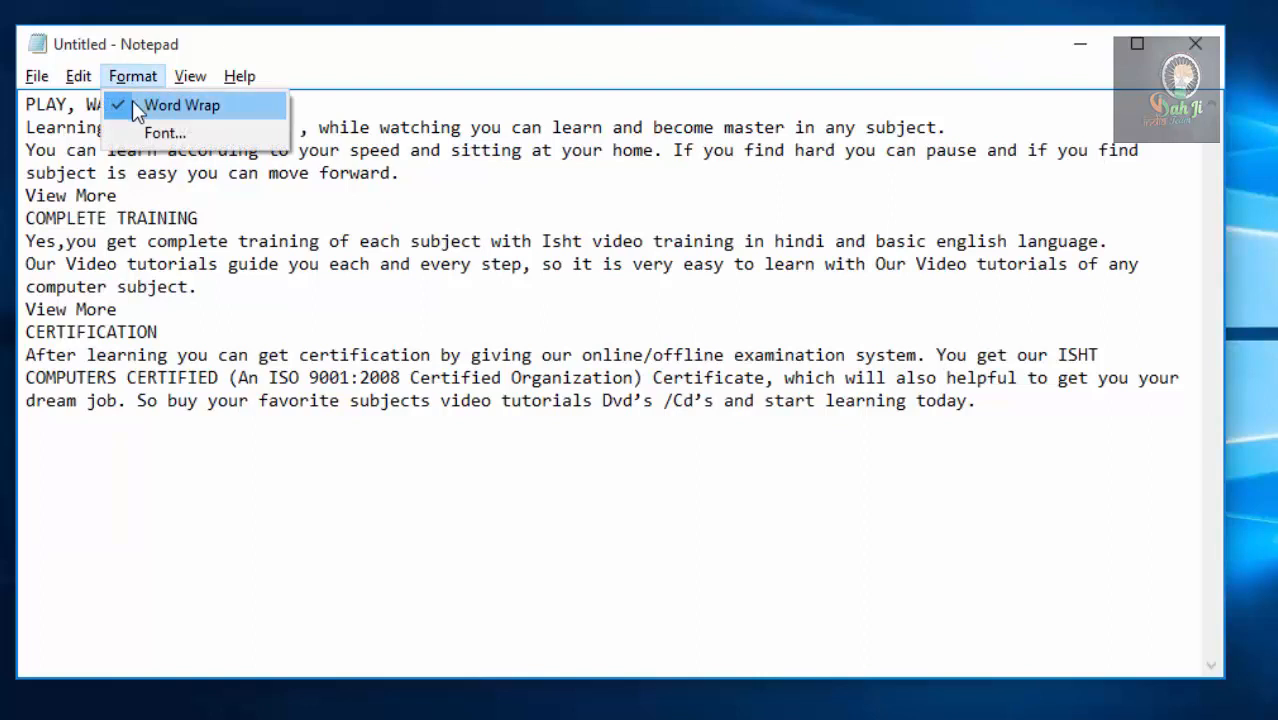
{"action": "left_click", "coordinate": [132, 104]}
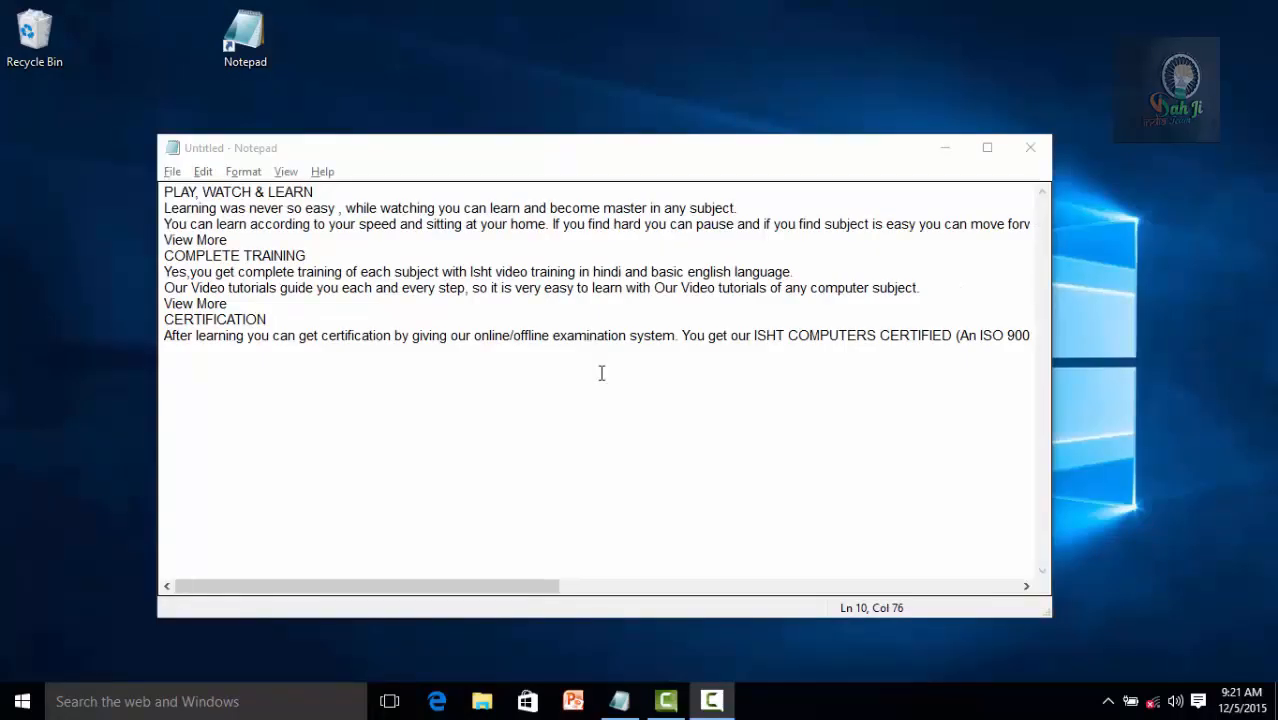
Maximize the Notepad window.
{"action": "left_click", "coordinate": [243, 172]}
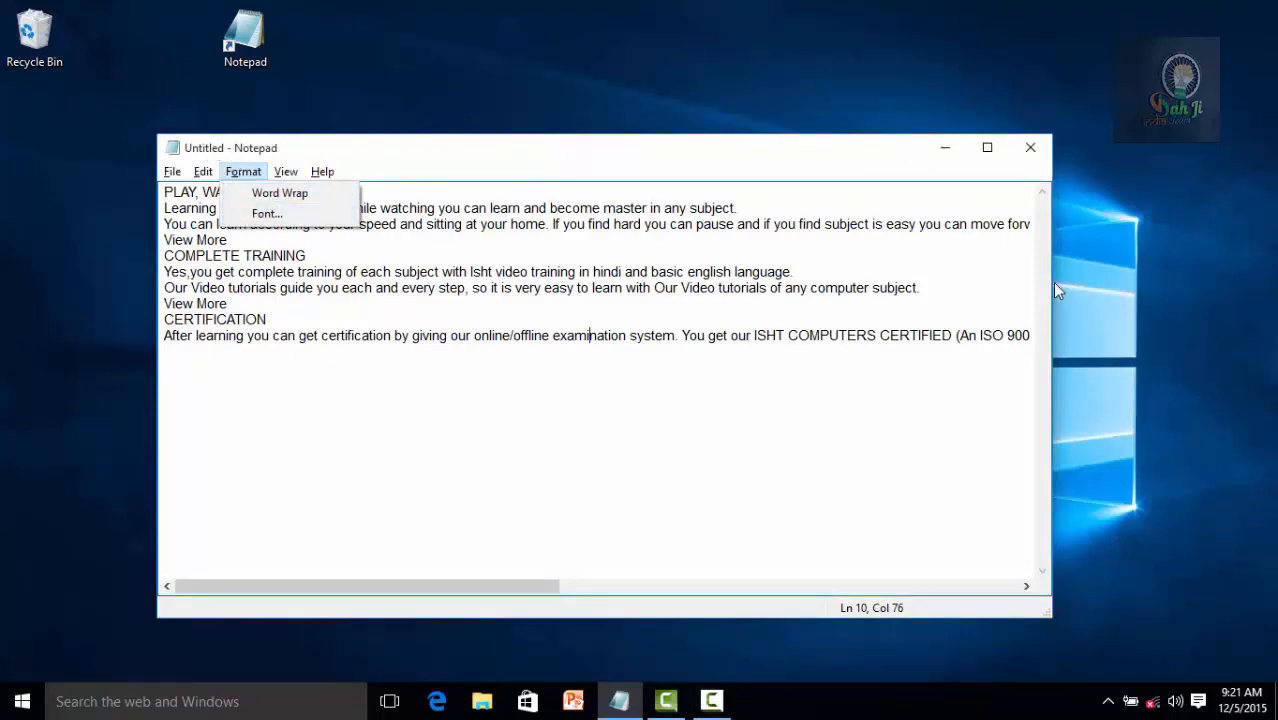
{"action": "left_click", "coordinate": [987, 150]}
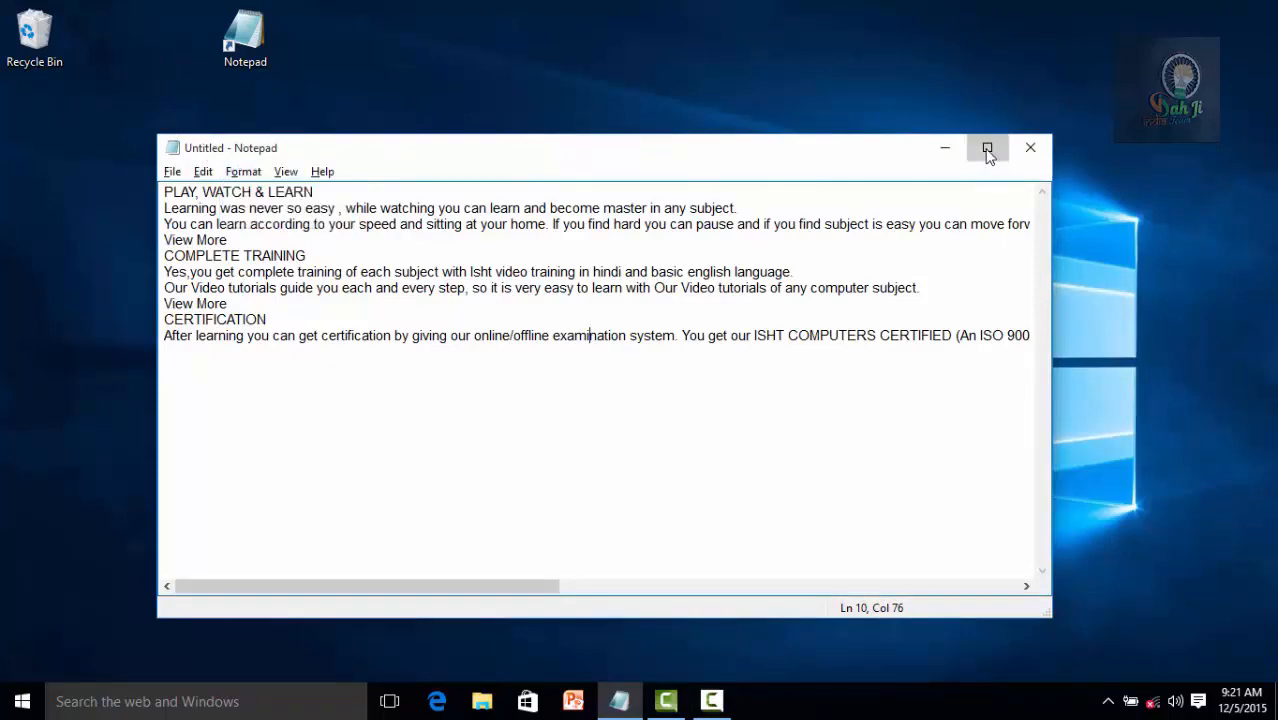
{"action": "left_click", "coordinate": [987, 150]}
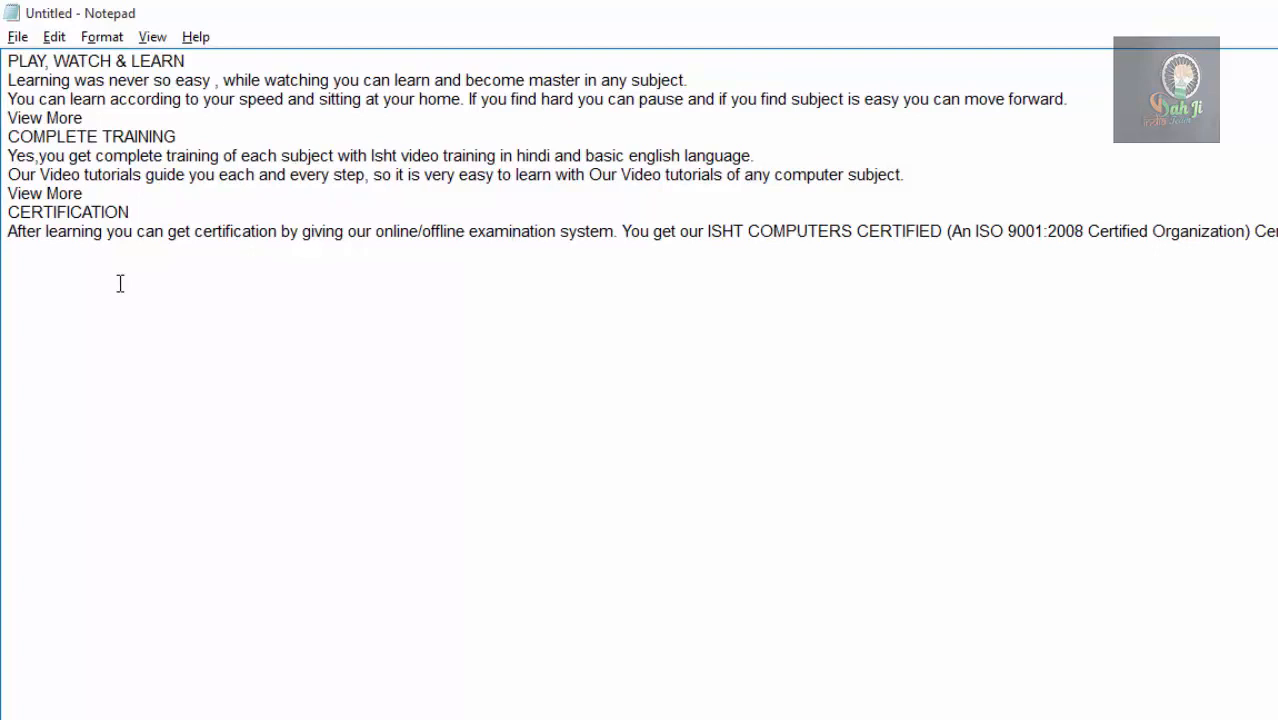
Preview Arial Unicode MS and Baskerville Old Face, then set the document font to Arial Rounded MT Bold.
{"action": "left_click", "coordinate": [102, 37]}
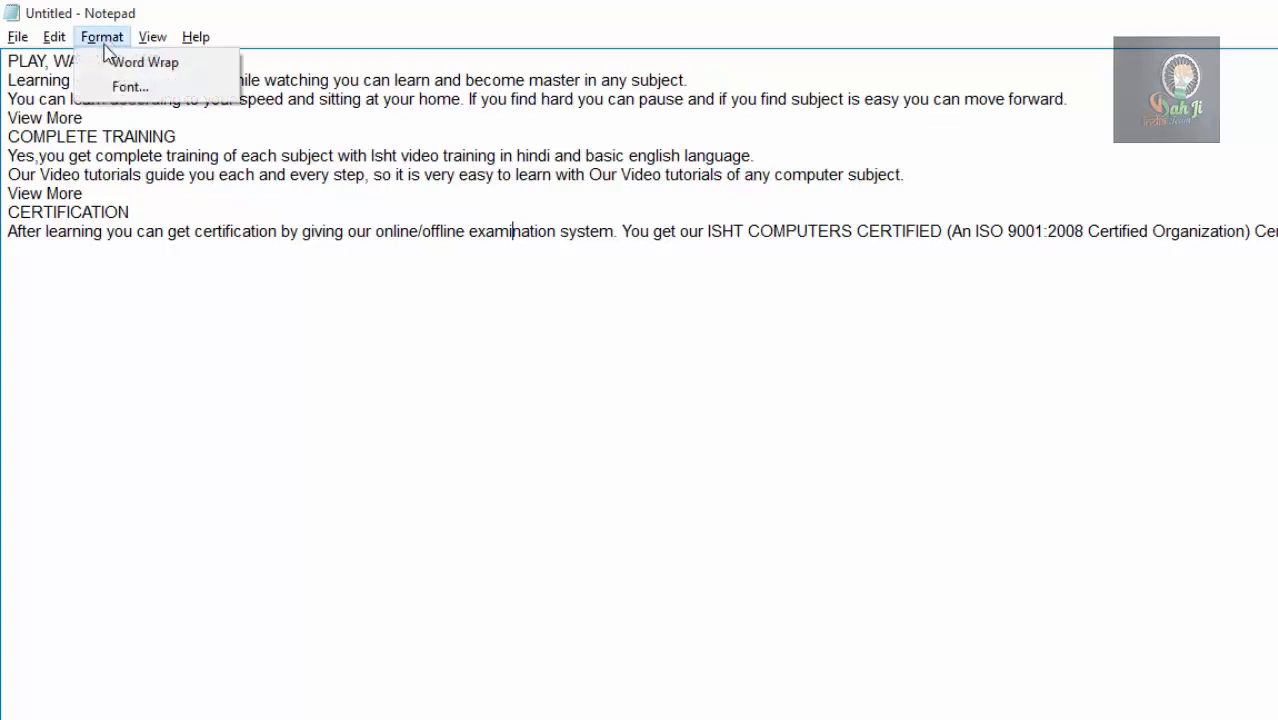
{"action": "left_click", "coordinate": [110, 90]}
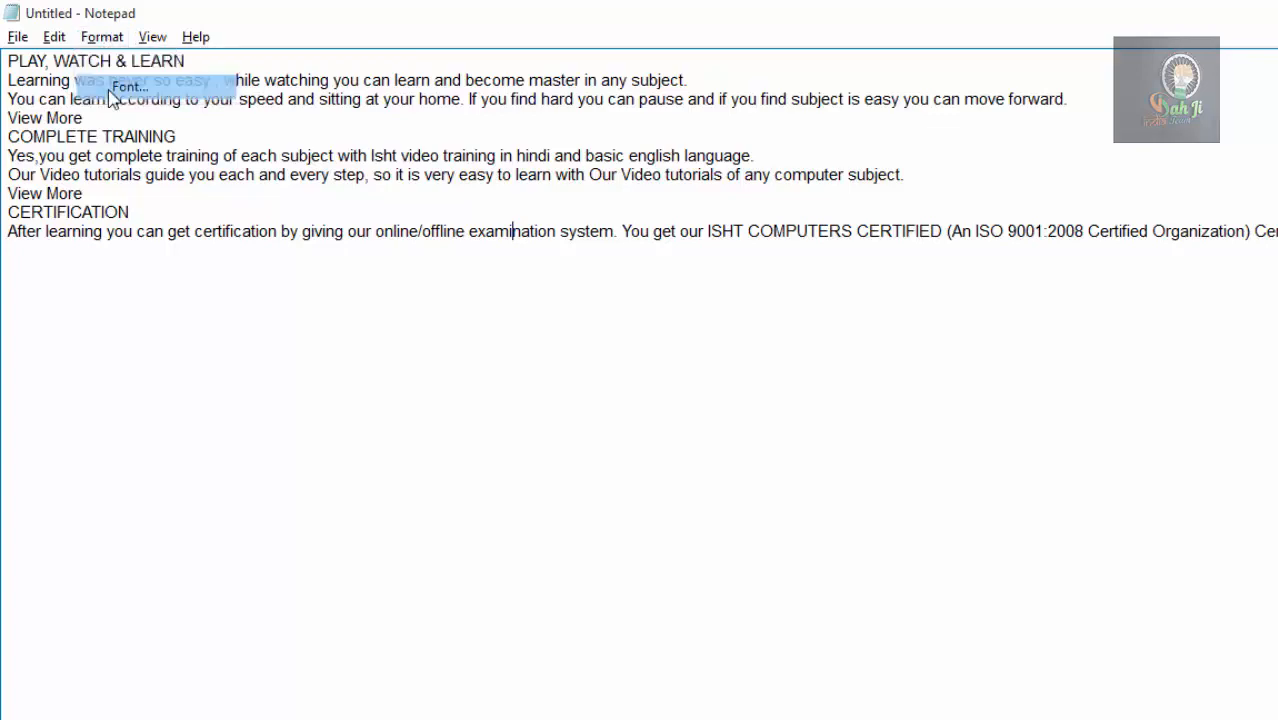
{"action": "left_click_drag", "start_coordinate": [296, 182], "coordinate": [1007, 128]}
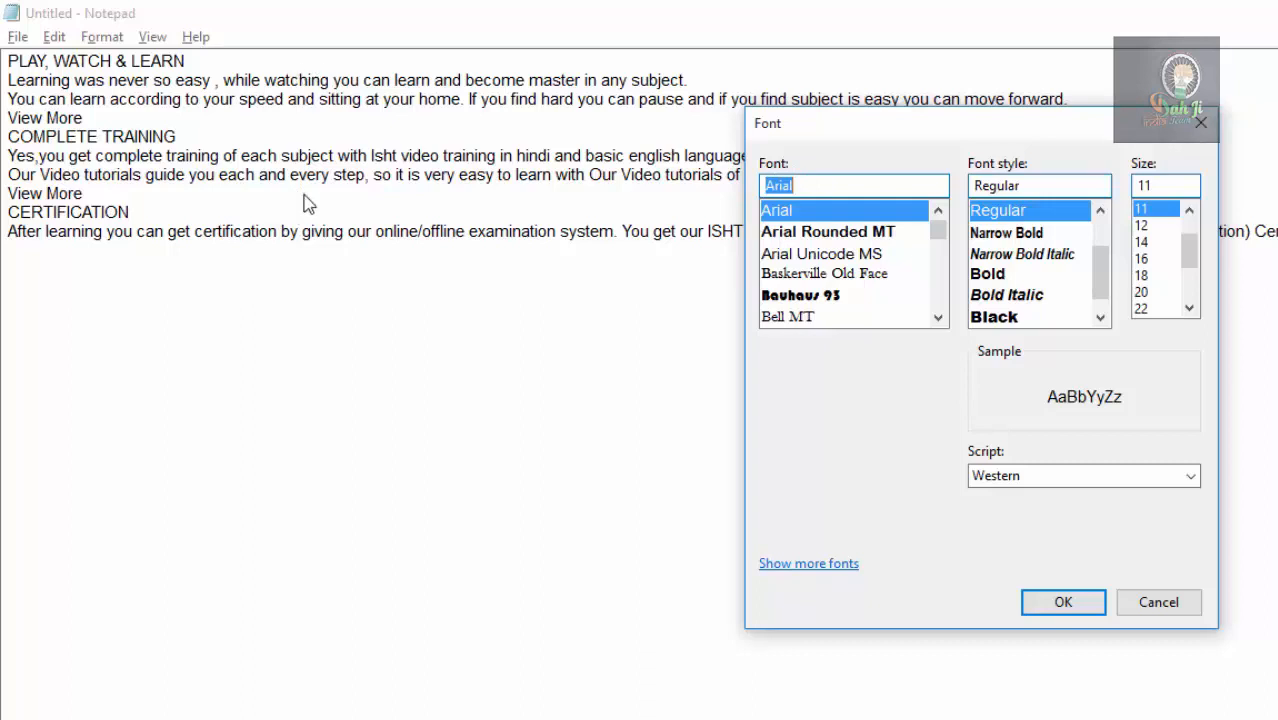
{"action": "left_click", "coordinate": [831, 234]}
{"action": "left_click", "coordinate": [833, 254]}
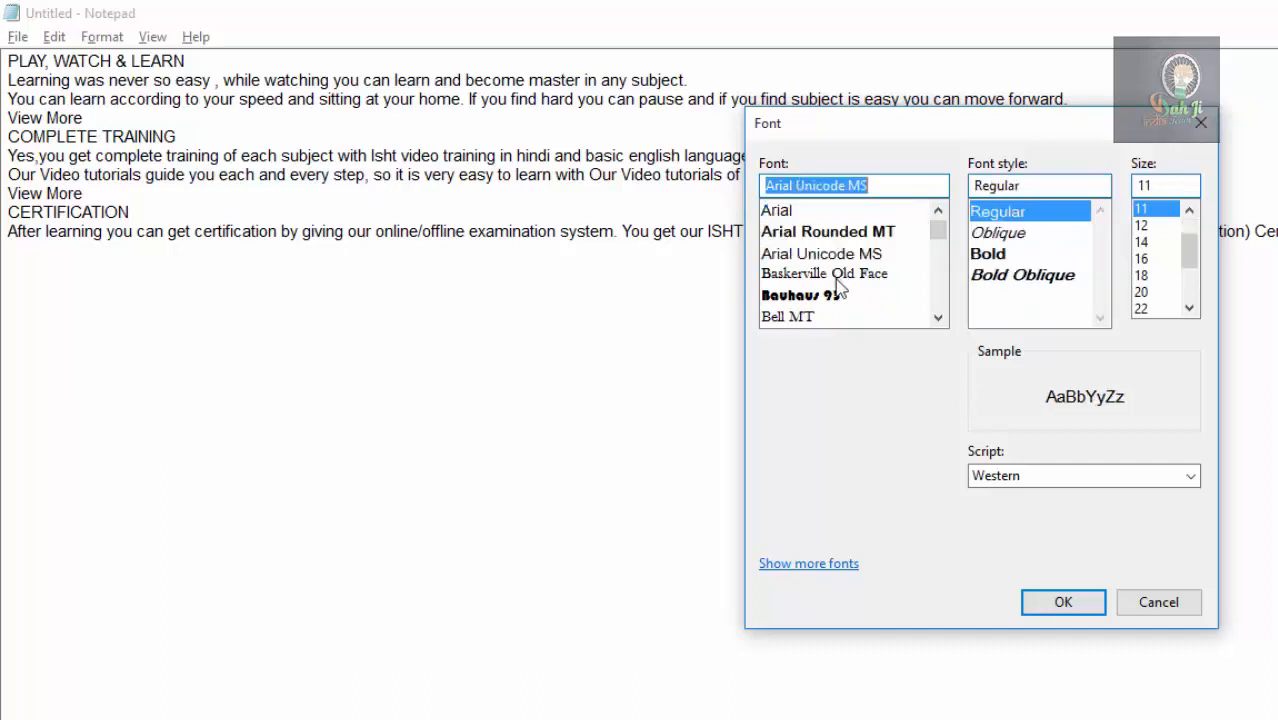
{"action": "left_click", "coordinate": [836, 274]}
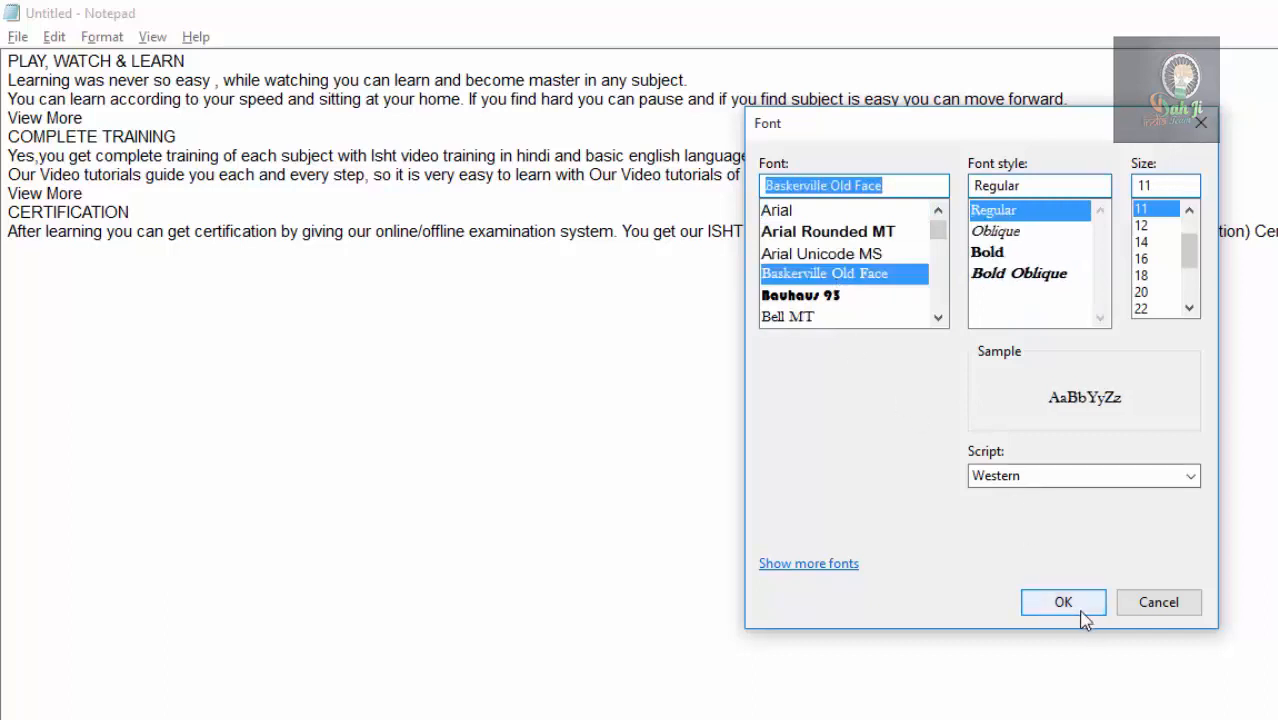
{"action": "left_click", "coordinate": [831, 233]}
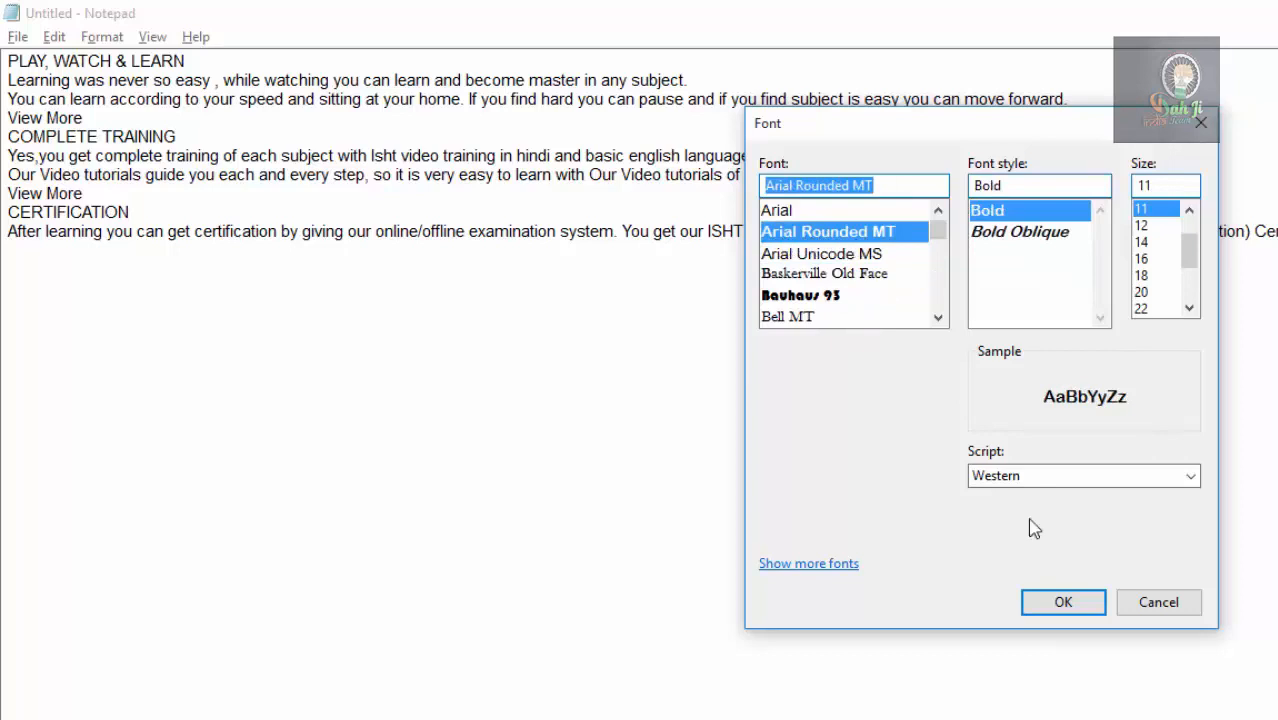
{"action": "left_click", "coordinate": [1064, 604]}
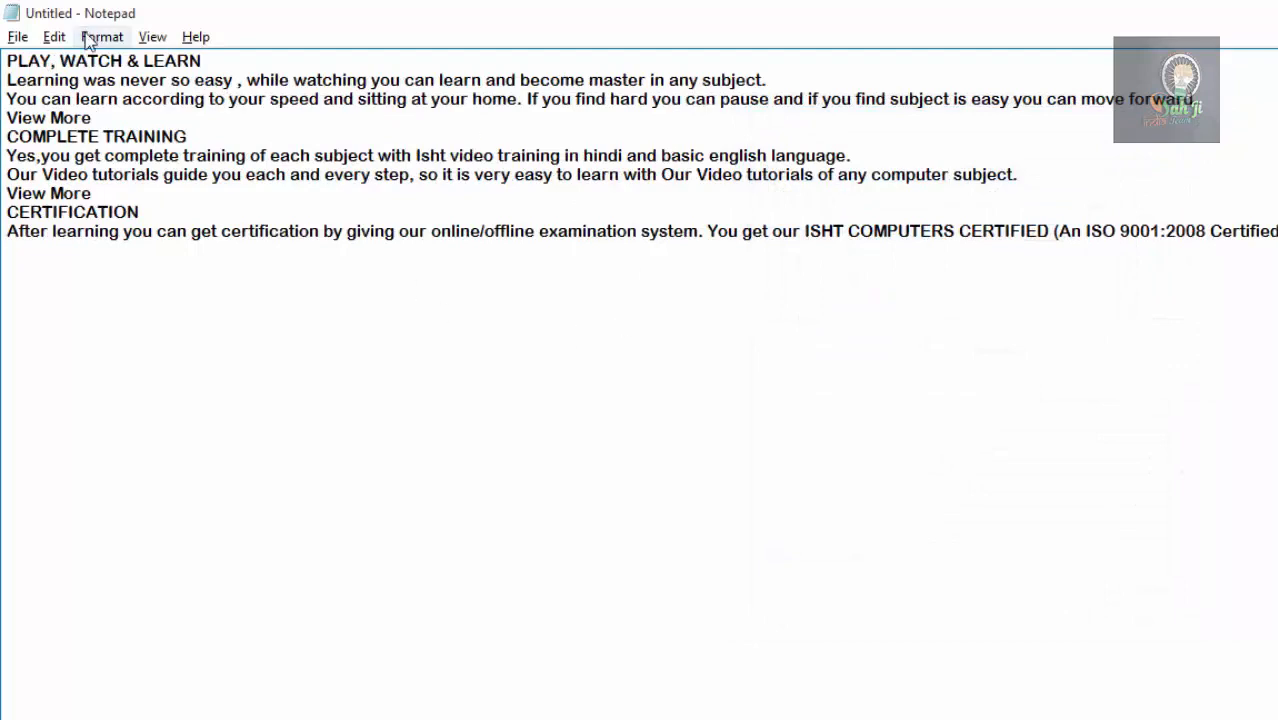
Change the document font to Arial in the Narrow style.
{"action": "left_click", "coordinate": [101, 37]}
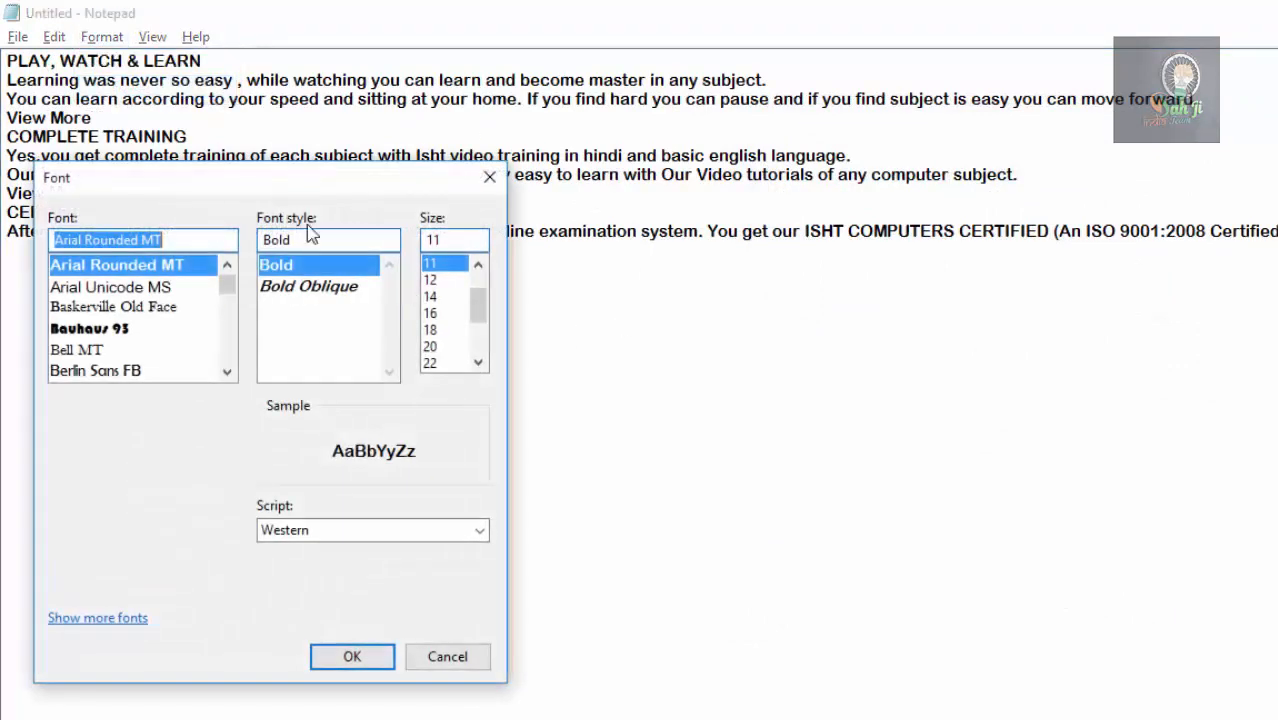
{"action": "left_click_drag", "start_coordinate": [249, 180], "coordinate": [917, 171]}
{"action": "left_click_drag", "start_coordinate": [896, 273], "coordinate": [896, 270]}
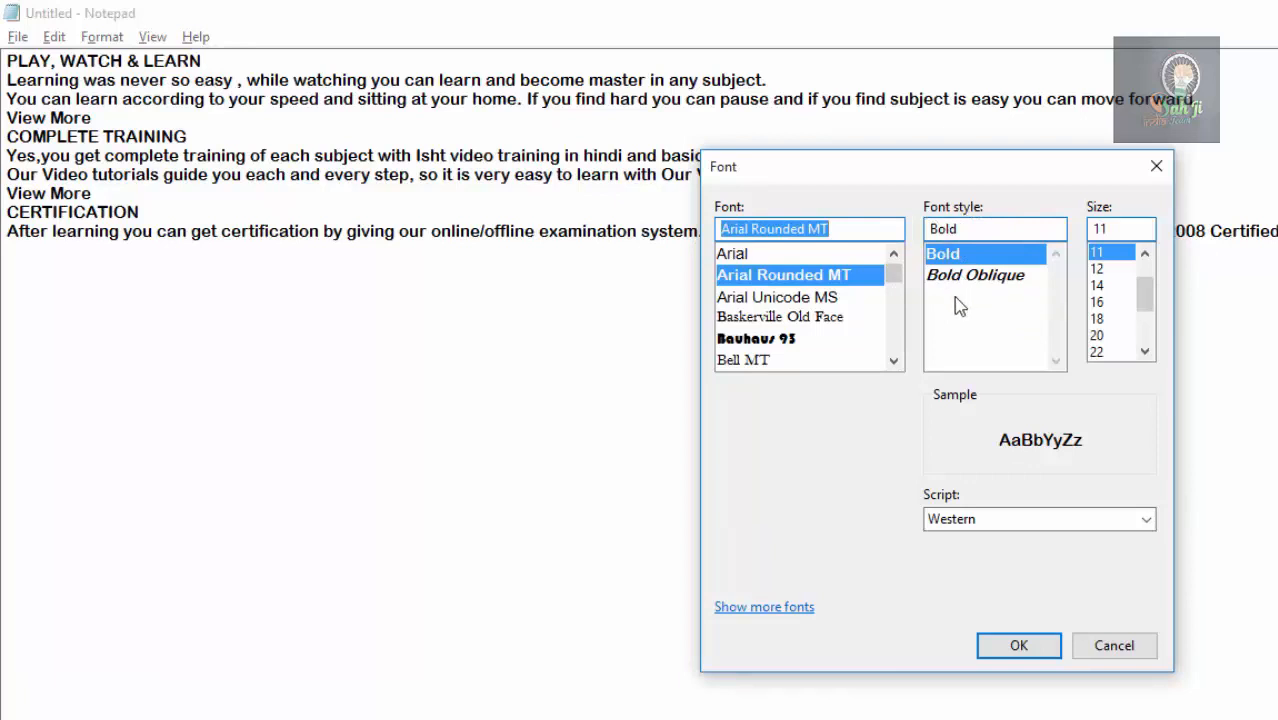
{"action": "left_click", "coordinate": [748, 256]}
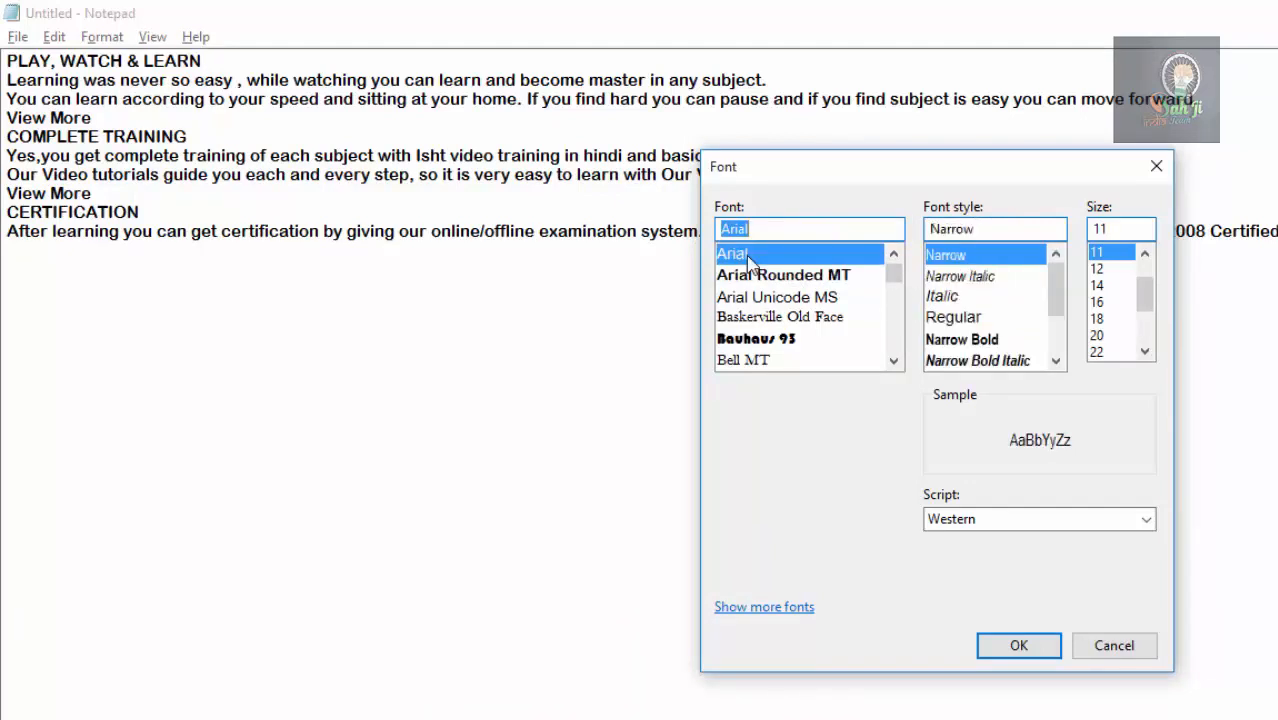
{"action": "left_click", "coordinate": [1018, 645]}
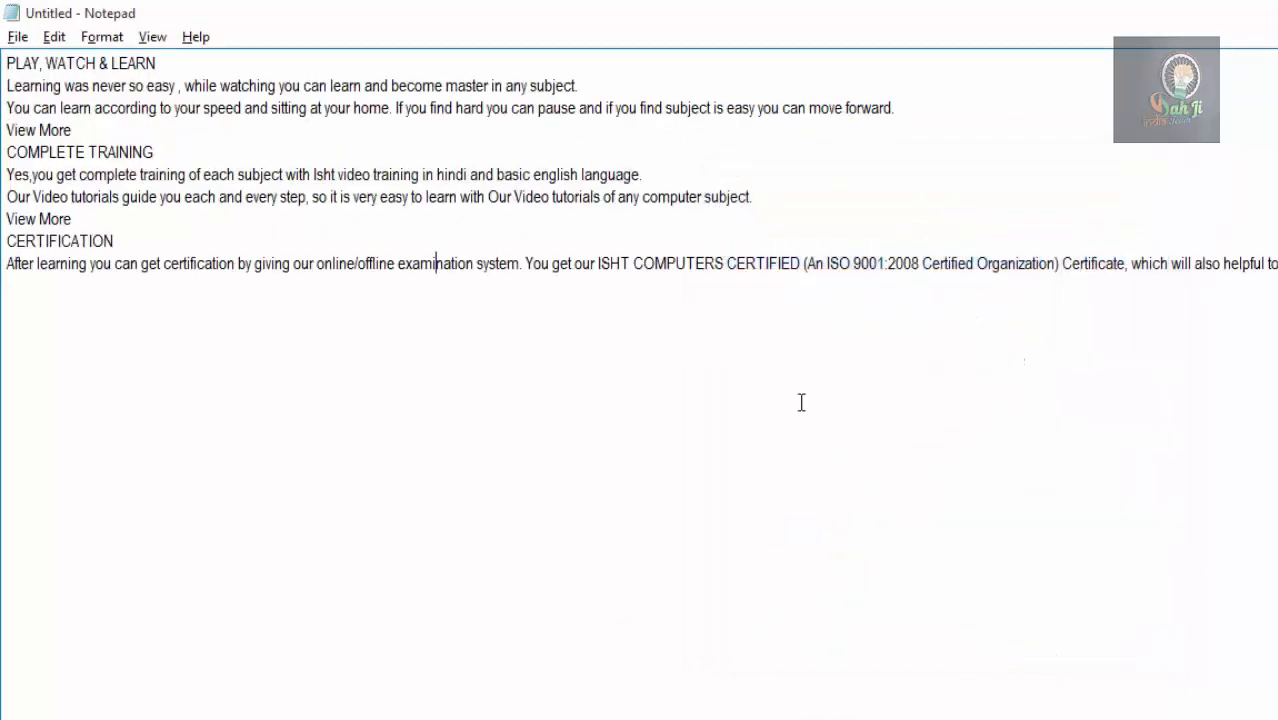
Set the font style of the Arial text to Bold Italic.
{"action": "left_click", "coordinate": [104, 37]}
{"action": "left_click", "coordinate": [130, 89]}
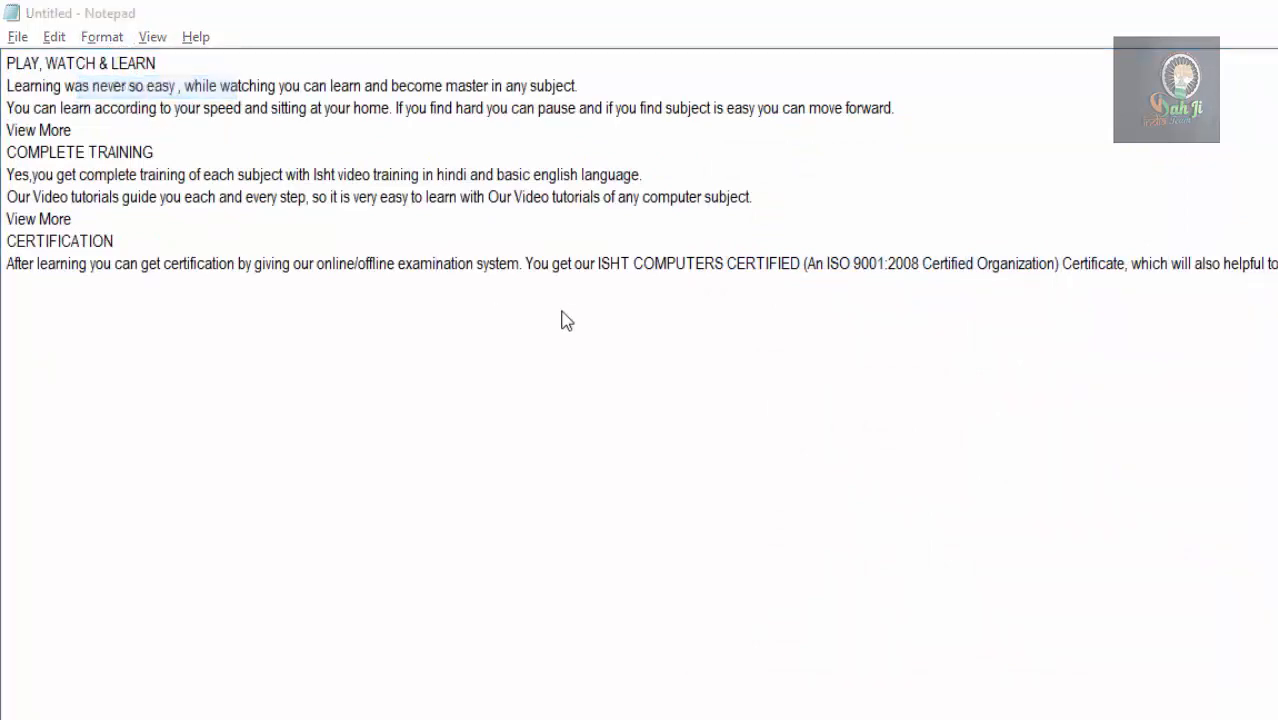
{"action": "left_click_drag", "start_coordinate": [308, 188], "coordinate": [1050, 145]}
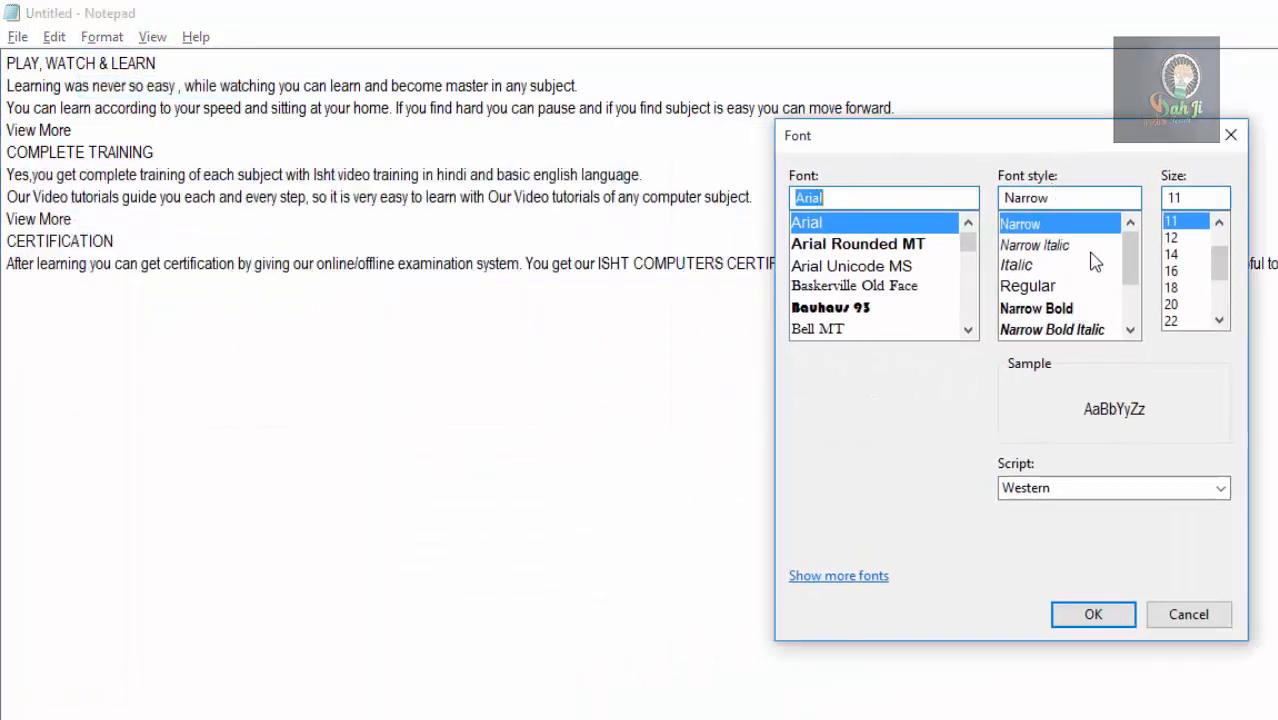
{"action": "mouse_move", "coordinate": [1128, 257]}
{"action": "left_mouse_down"}
{"action": "mouse_move", "coordinate": [1142, 340]}
{"action": "mouse_move", "coordinate": [1133, 257]}
{"action": "left_mouse_up"}
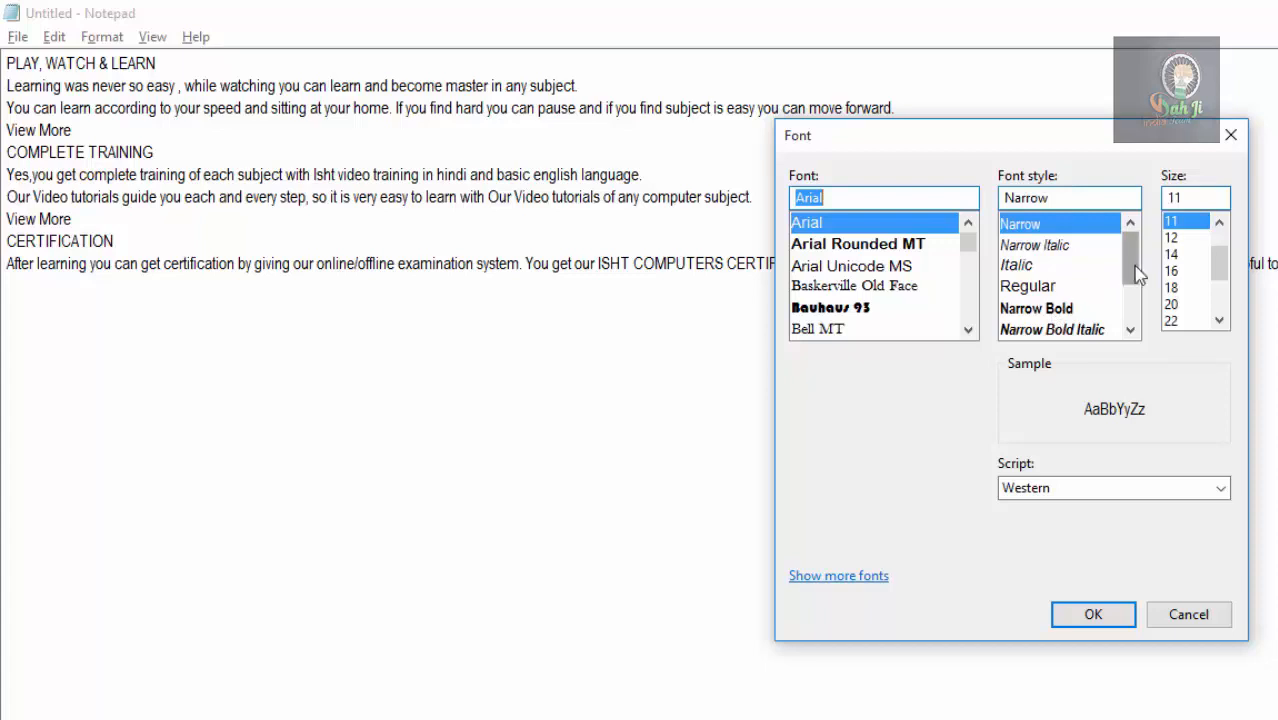
{"action": "left_click_drag", "start_coordinate": [1133, 268], "coordinate": [1140, 302]}
{"action": "left_click", "coordinate": [1066, 289]}
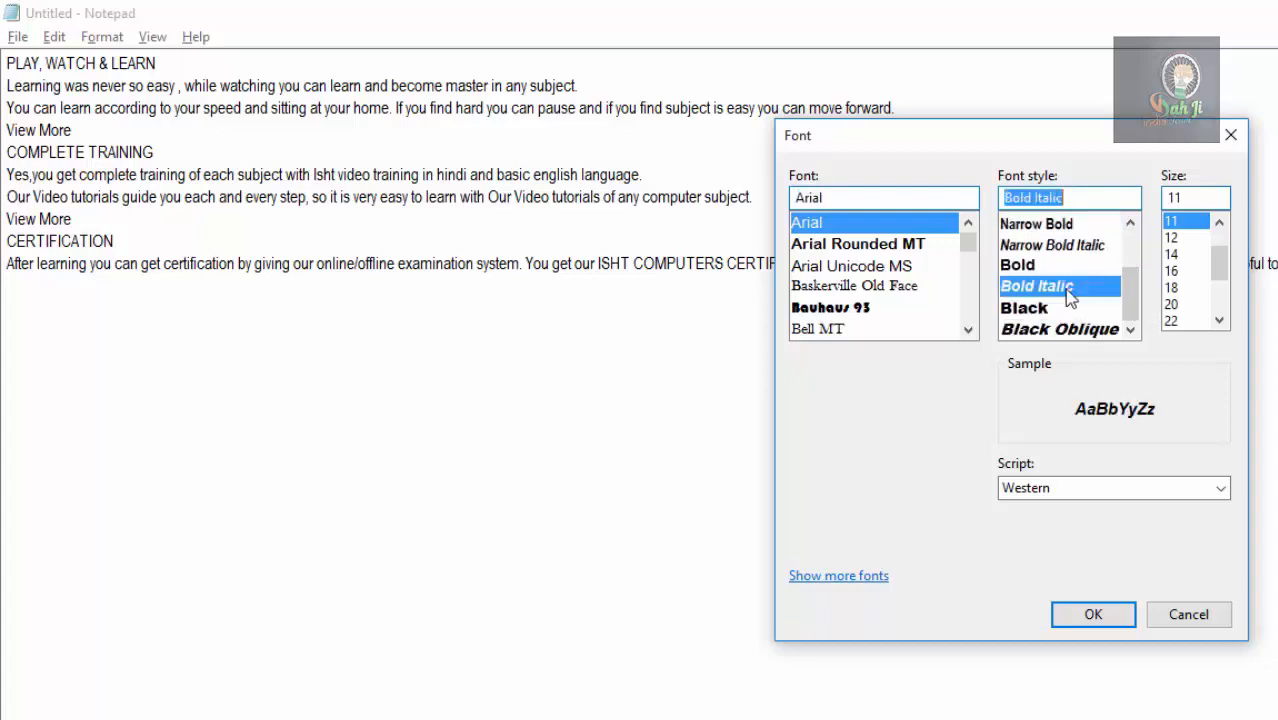
{"action": "left_click", "coordinate": [1100, 612]}
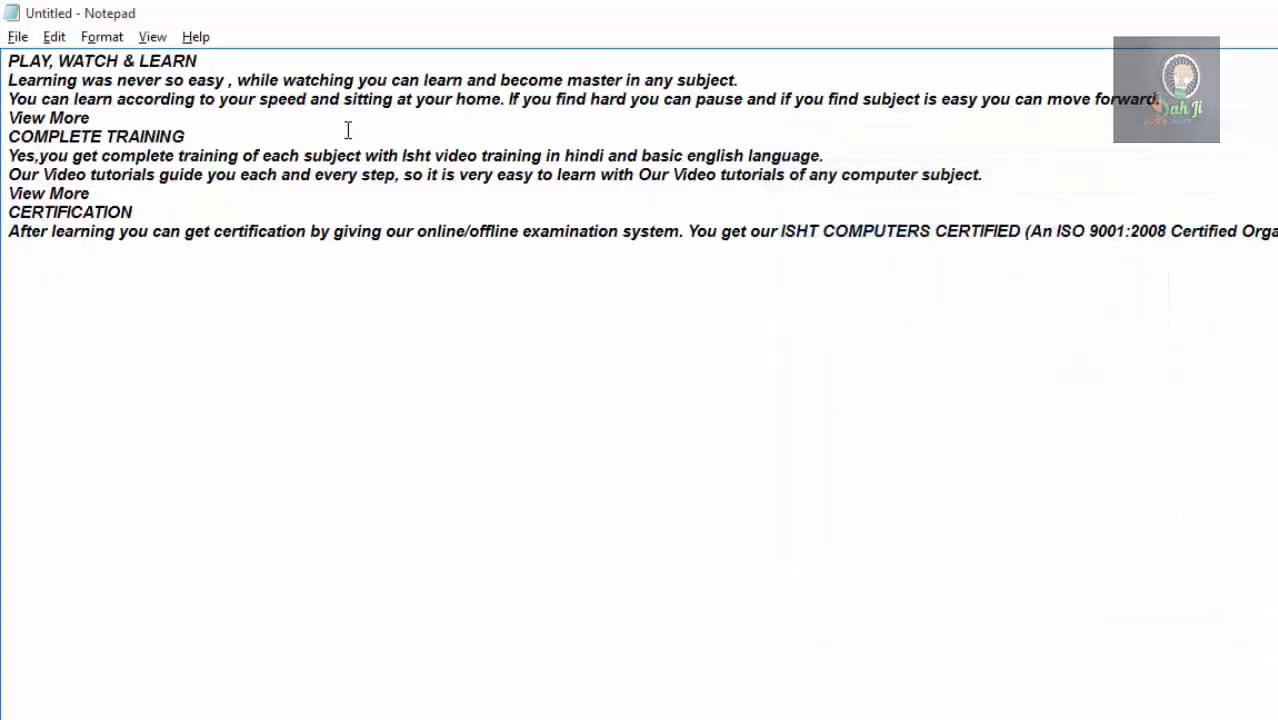
Set the font size of the Arial Bold Italic text to 36.
{"action": "left_click", "coordinate": [102, 37]}
{"action": "left_click", "coordinate": [122, 91]}
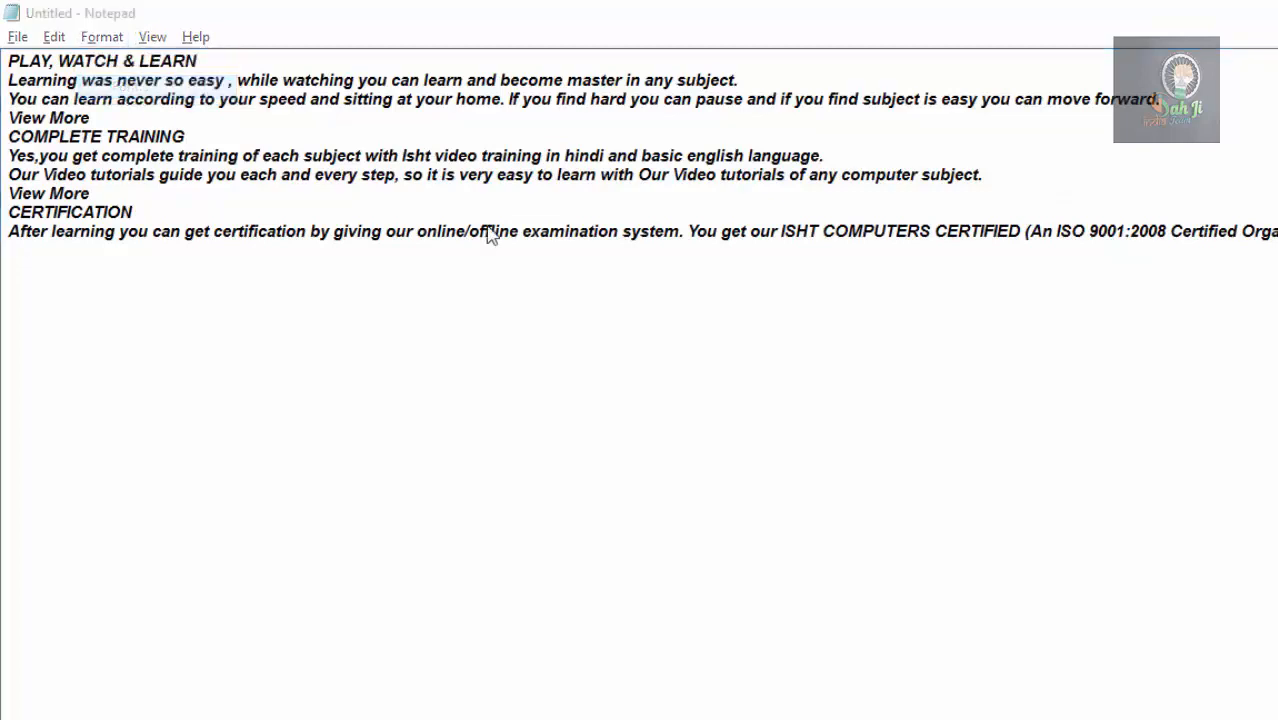
{"action": "left_click_drag", "start_coordinate": [320, 171], "coordinate": [918, 226]}
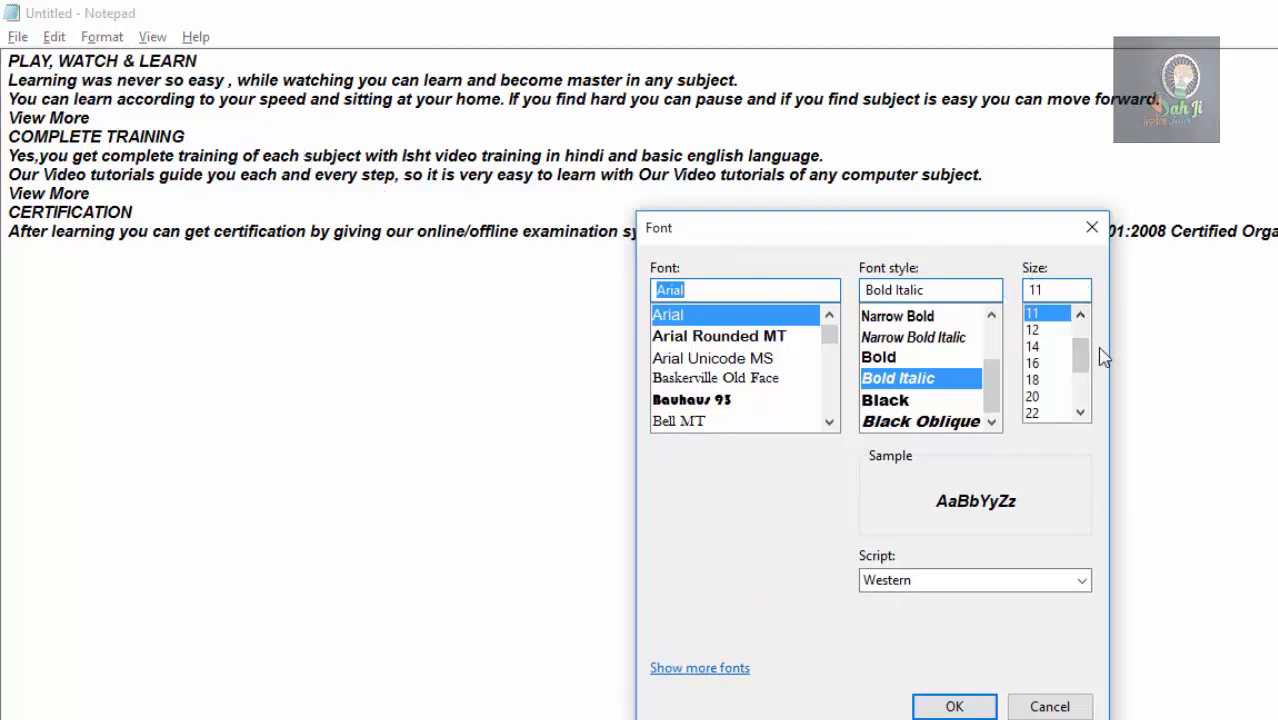
{"action": "left_click_drag", "start_coordinate": [1080, 355], "coordinate": [1093, 400]}
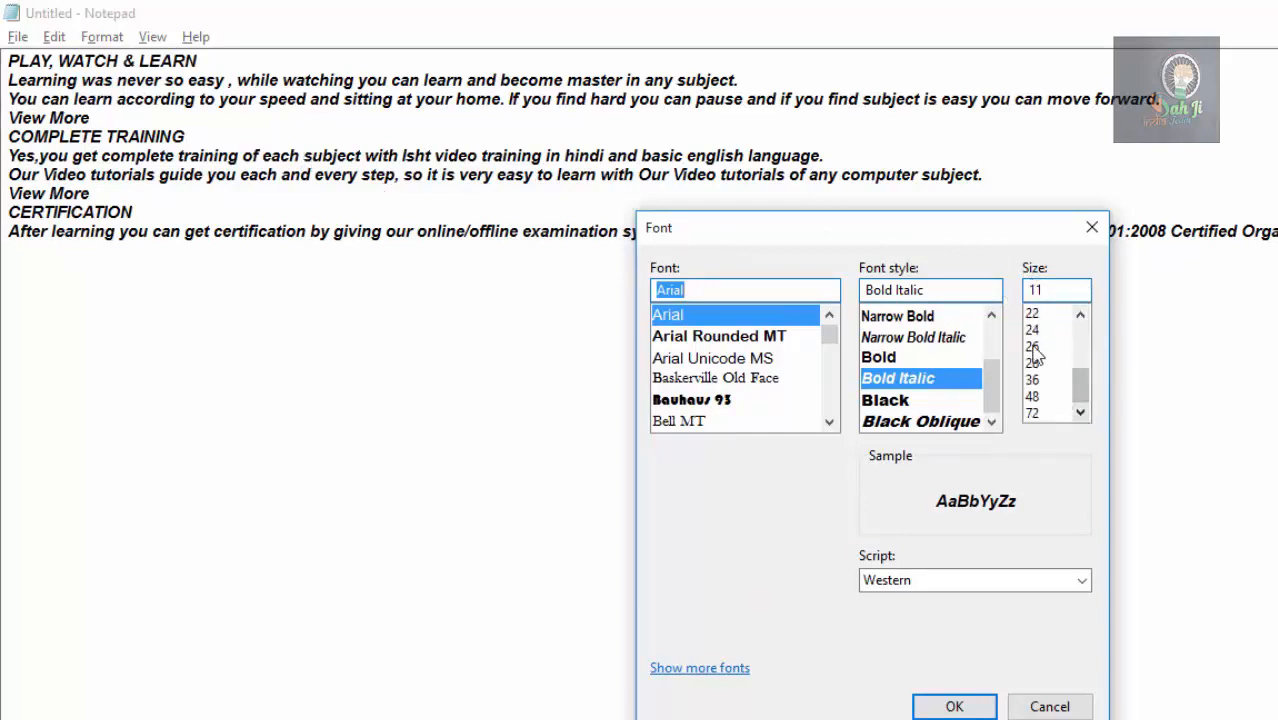
{"action": "left_click", "coordinate": [1038, 383]}
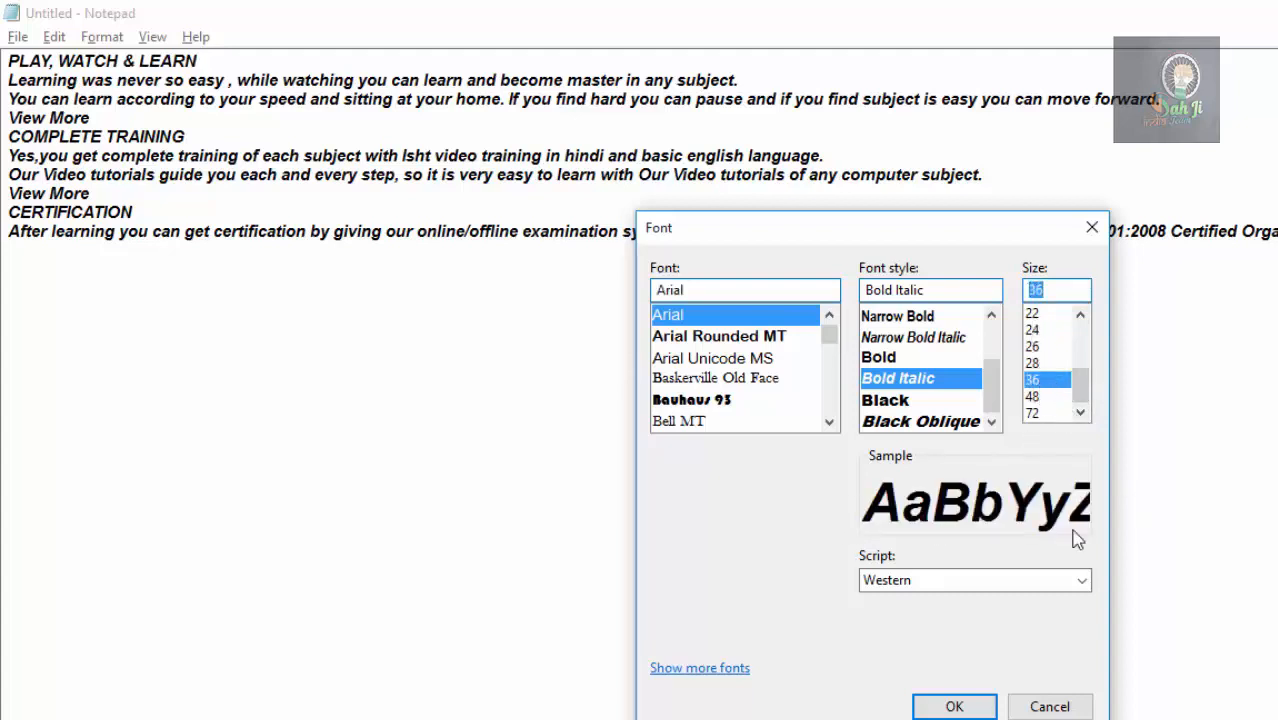
{"action": "left_click", "coordinate": [930, 708]}
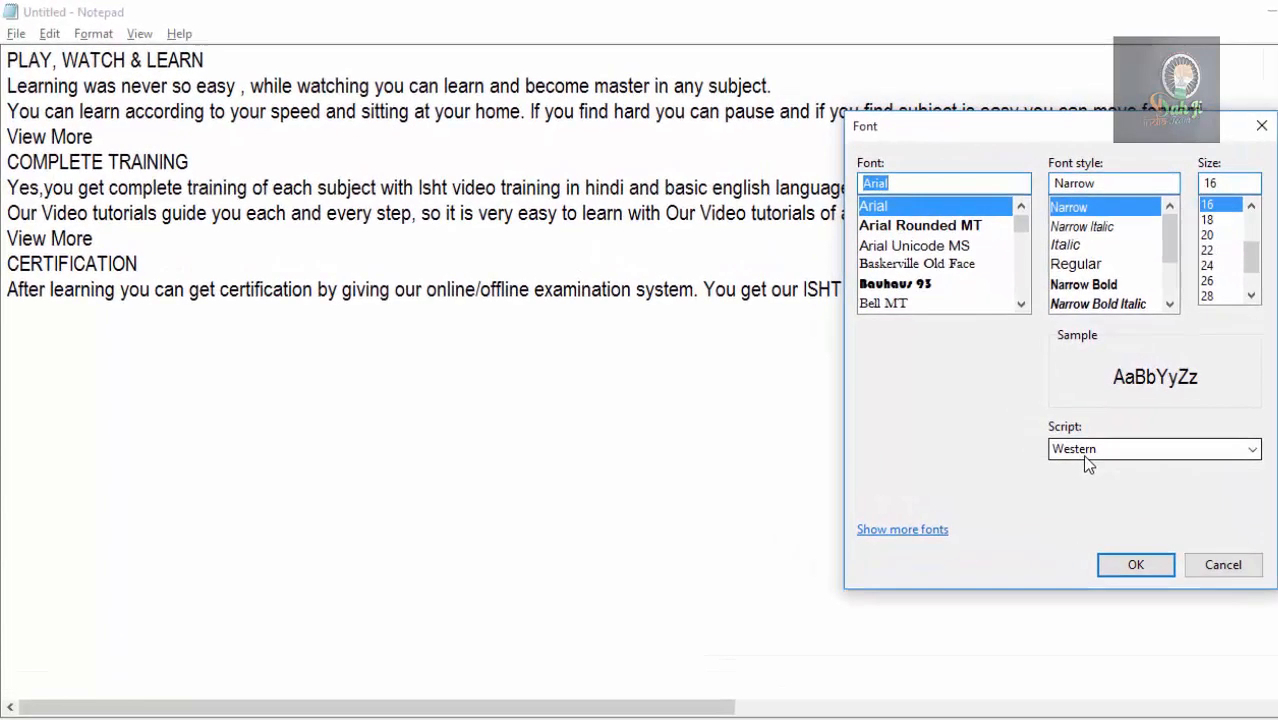
Apply the Hebrew script to the Arial Narrow size 16 font.
{"action": "left_click", "coordinate": [1087, 456]}
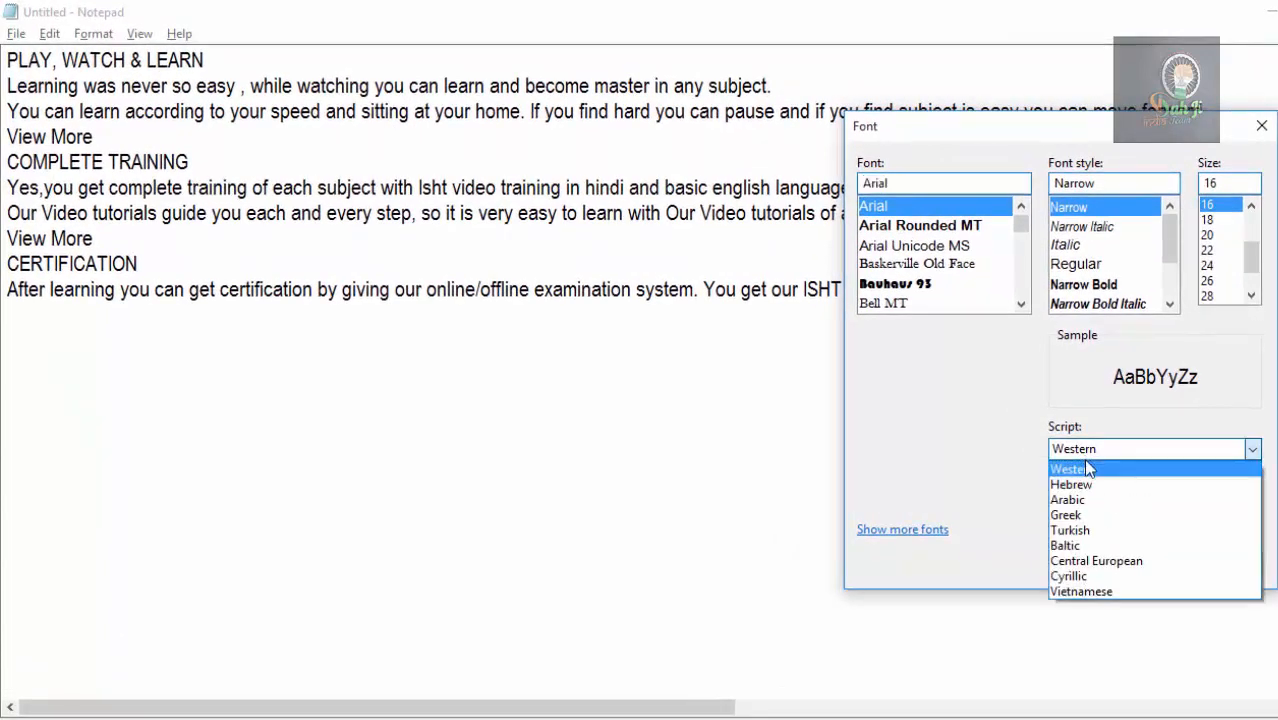
{"action": "left_click", "coordinate": [1093, 490]}
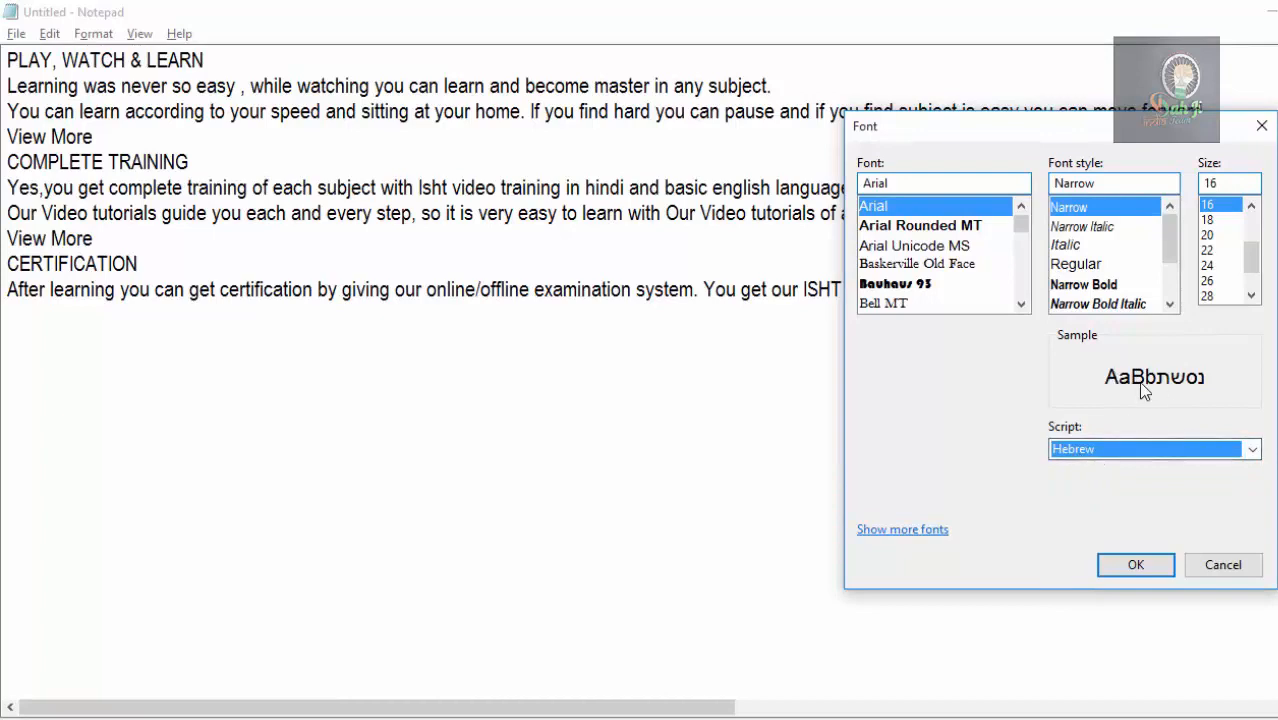
{"action": "left_click", "coordinate": [1136, 566]}
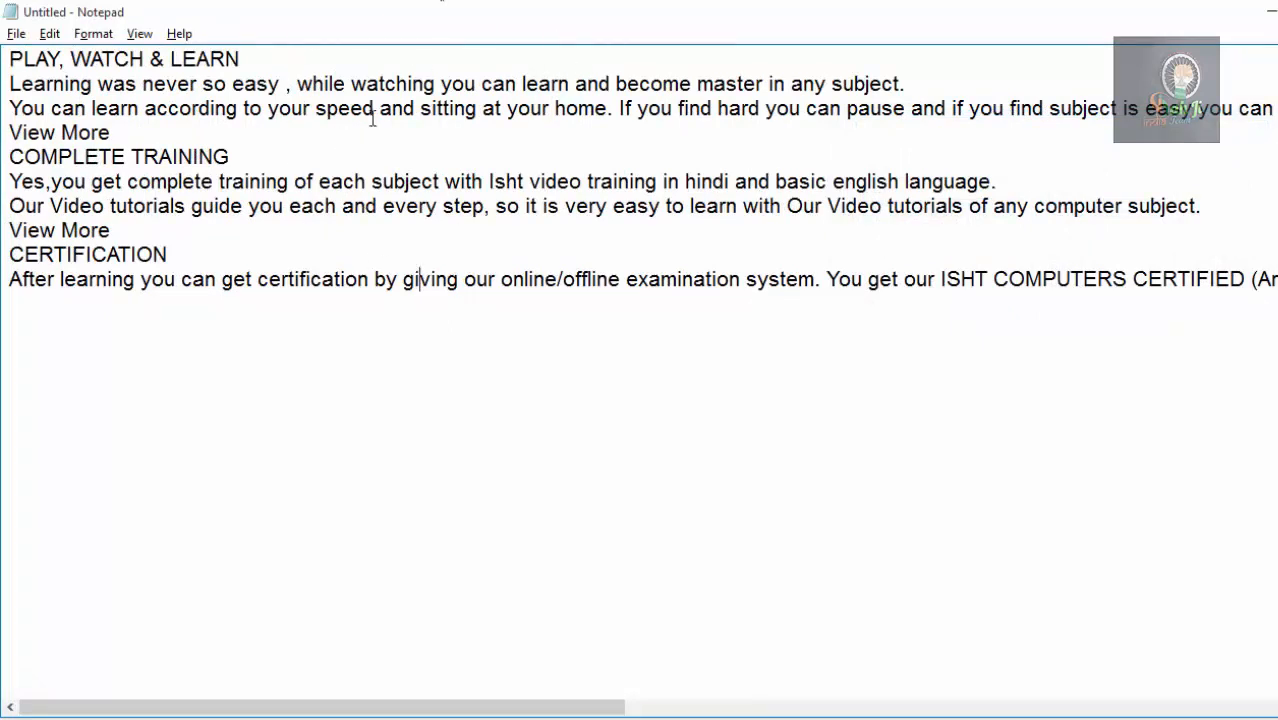
Set the document font's script to Western.
{"action": "left_click", "coordinate": [95, 34]}
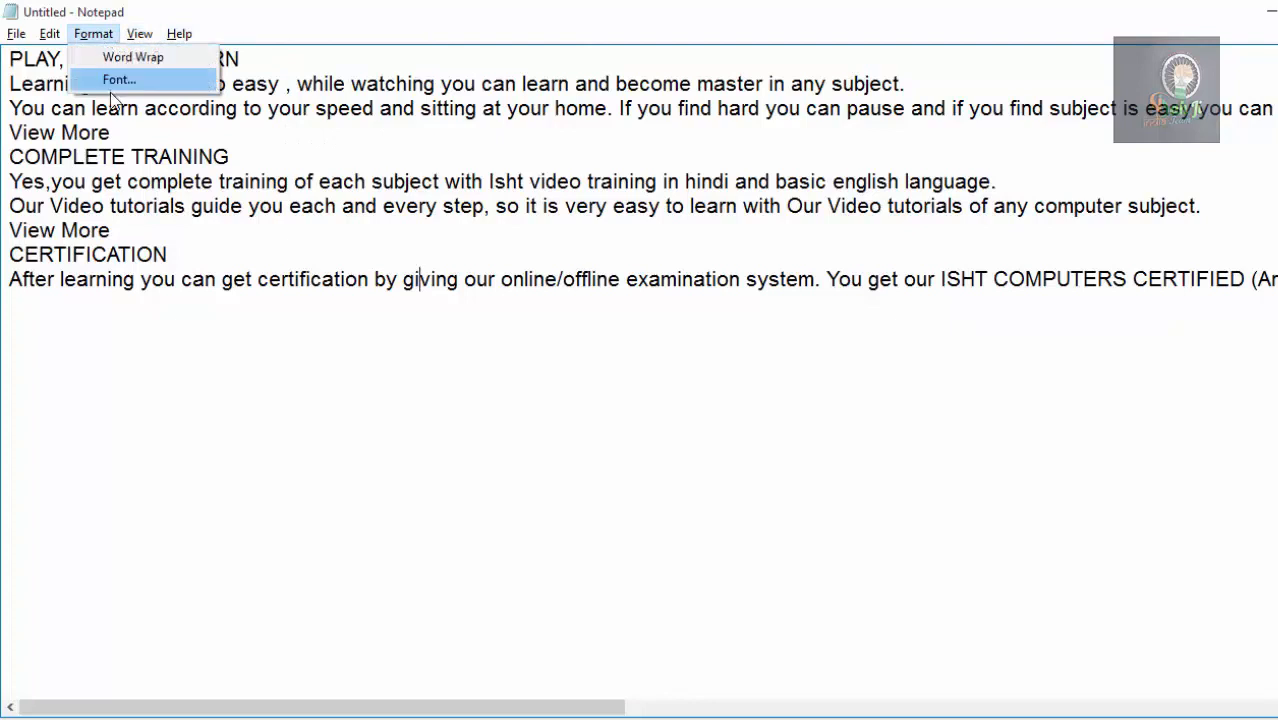
{"action": "left_click", "coordinate": [114, 80]}
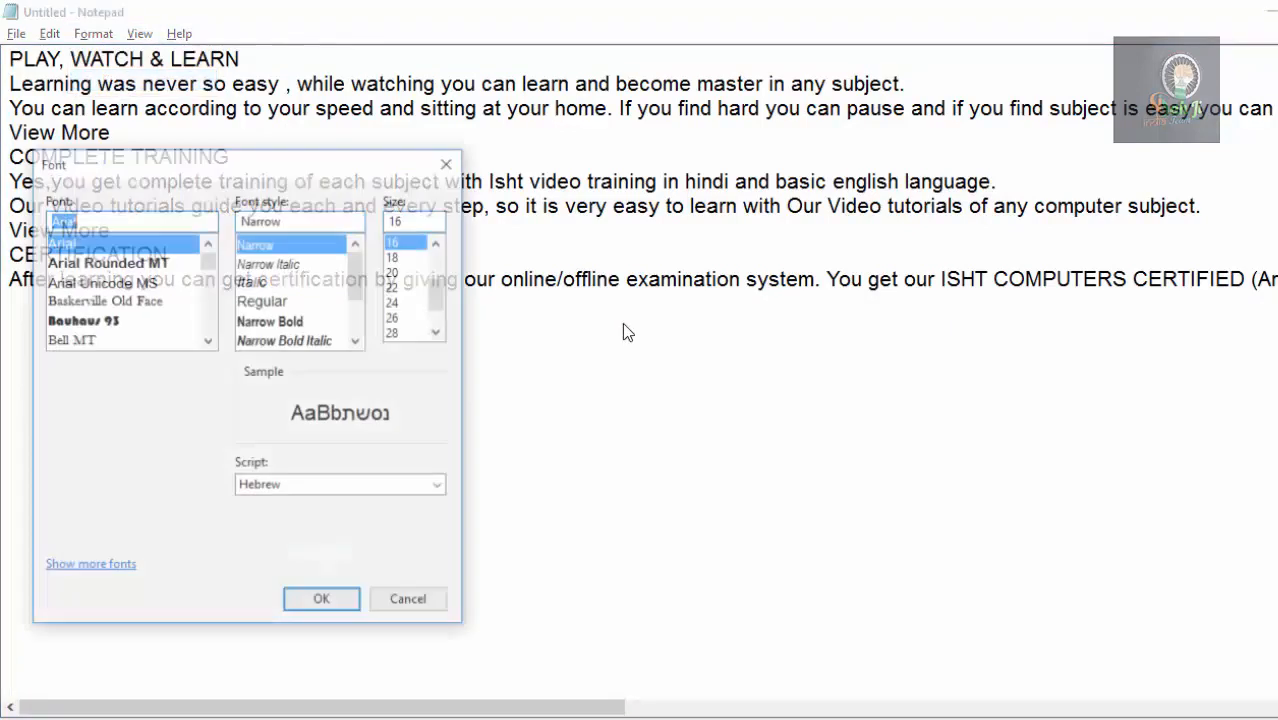
{"action": "left_click", "coordinate": [338, 488]}
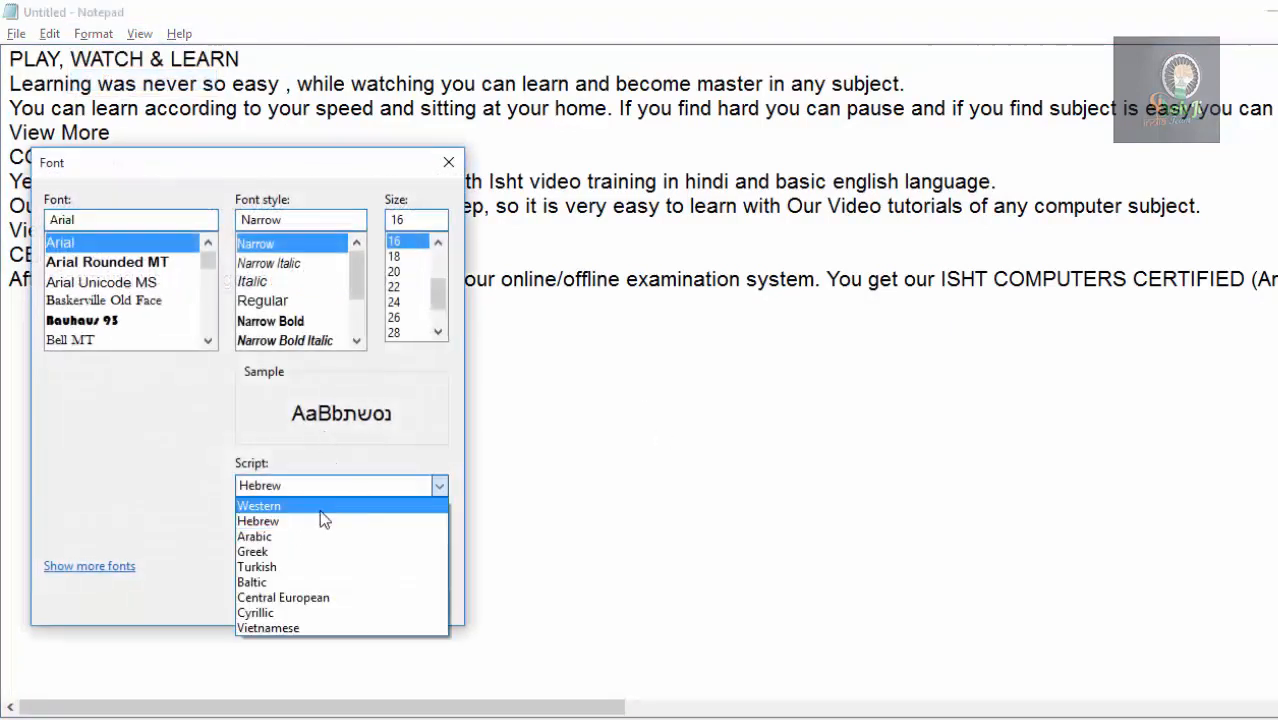
{"action": "left_click", "coordinate": [322, 509]}
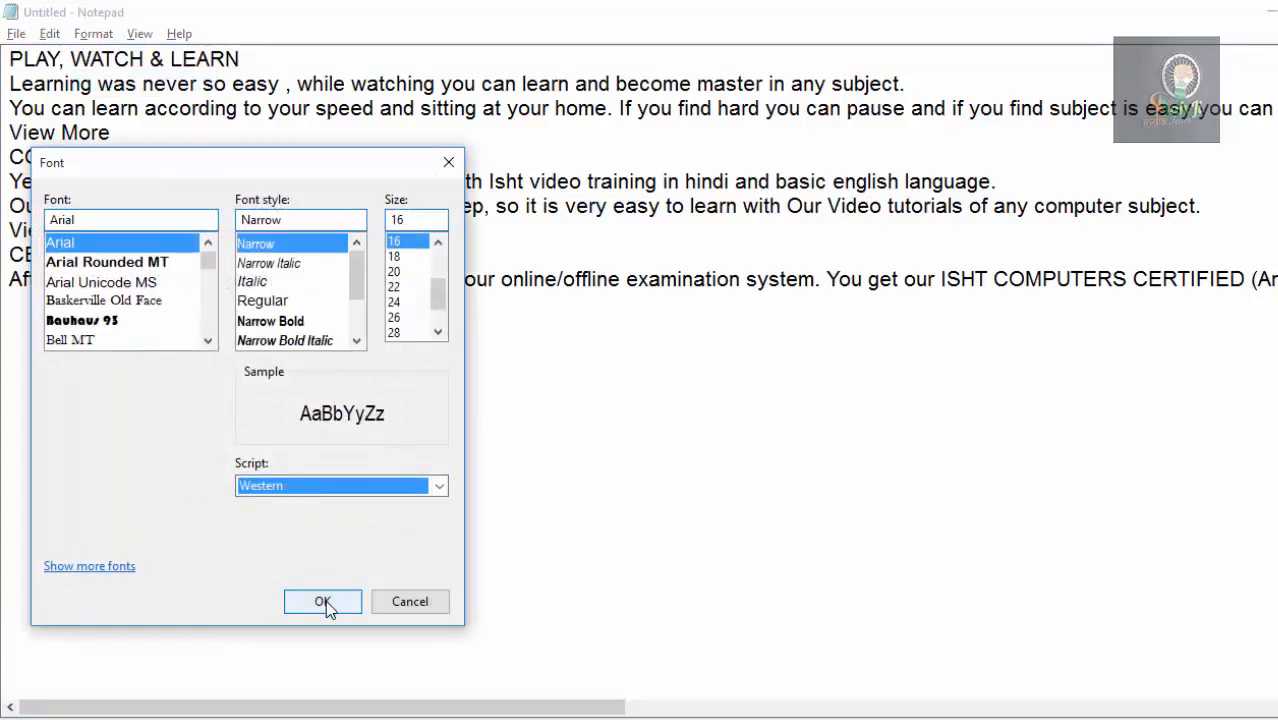
{"action": "left_click", "coordinate": [324, 603]}
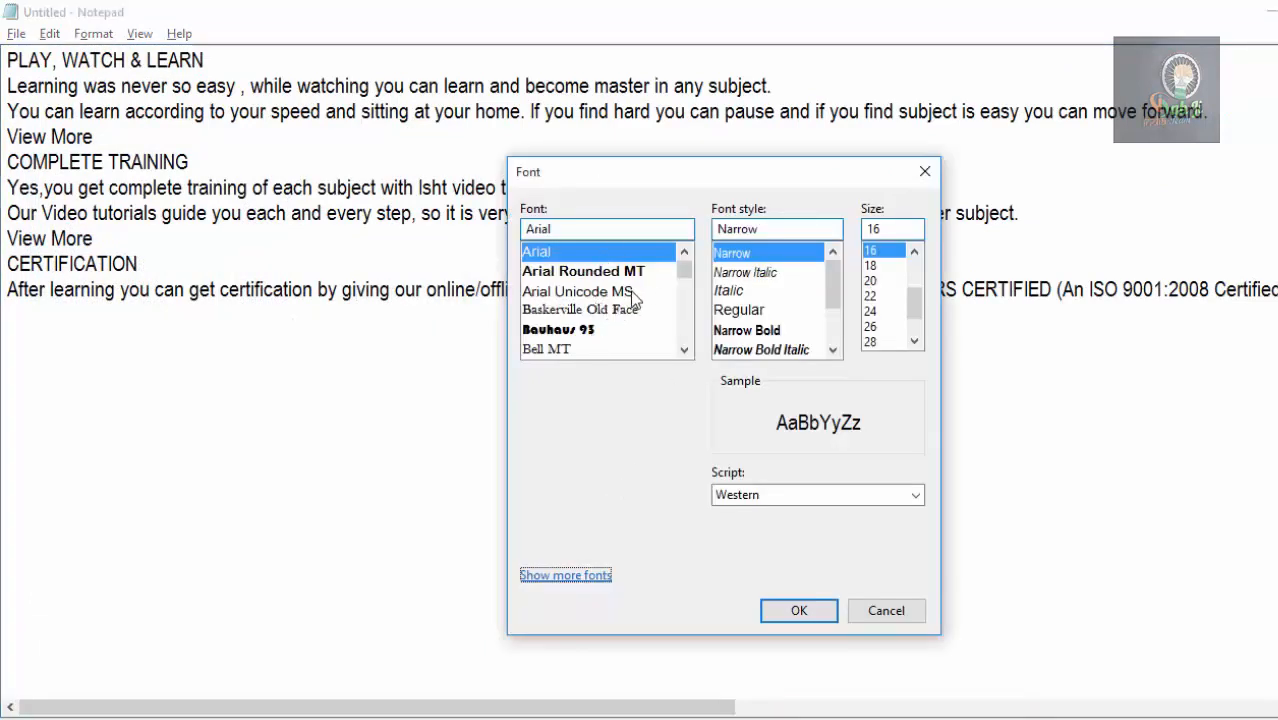
Show more fonts to browse those installed on the computer, then close the Fonts window and the Font dialog.
{"action": "left_click", "coordinate": [580, 577]}
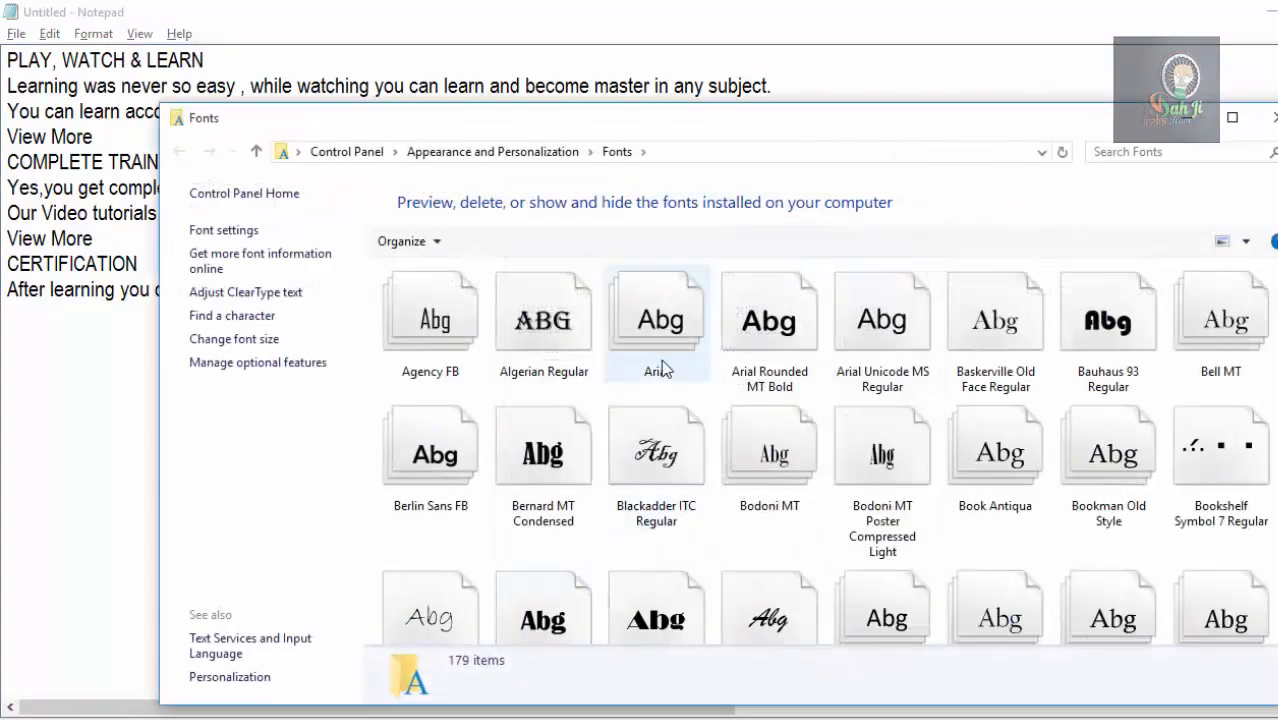
{"action": "scroll", "coordinate": [733, 460], "scroll_direction": "down", "scroll_amount": 8}
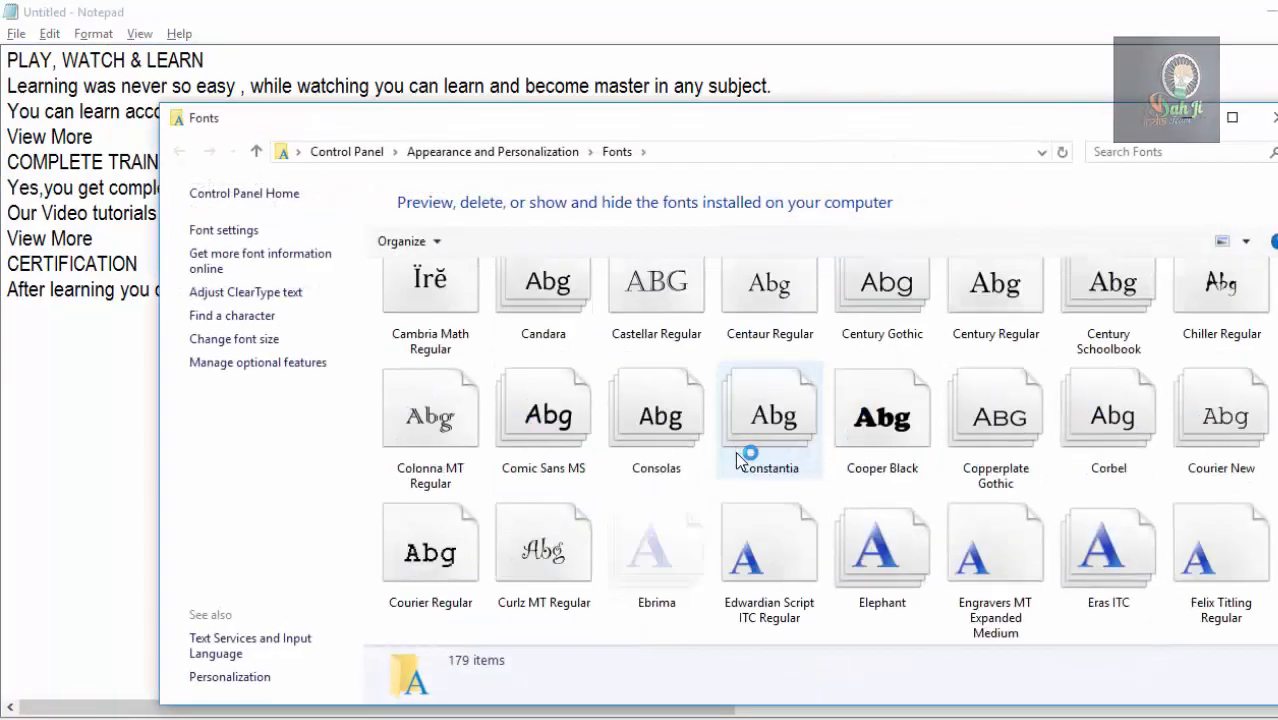
{"action": "scroll", "coordinate": [745, 475], "scroll_direction": "down", "scroll_amount": 5}
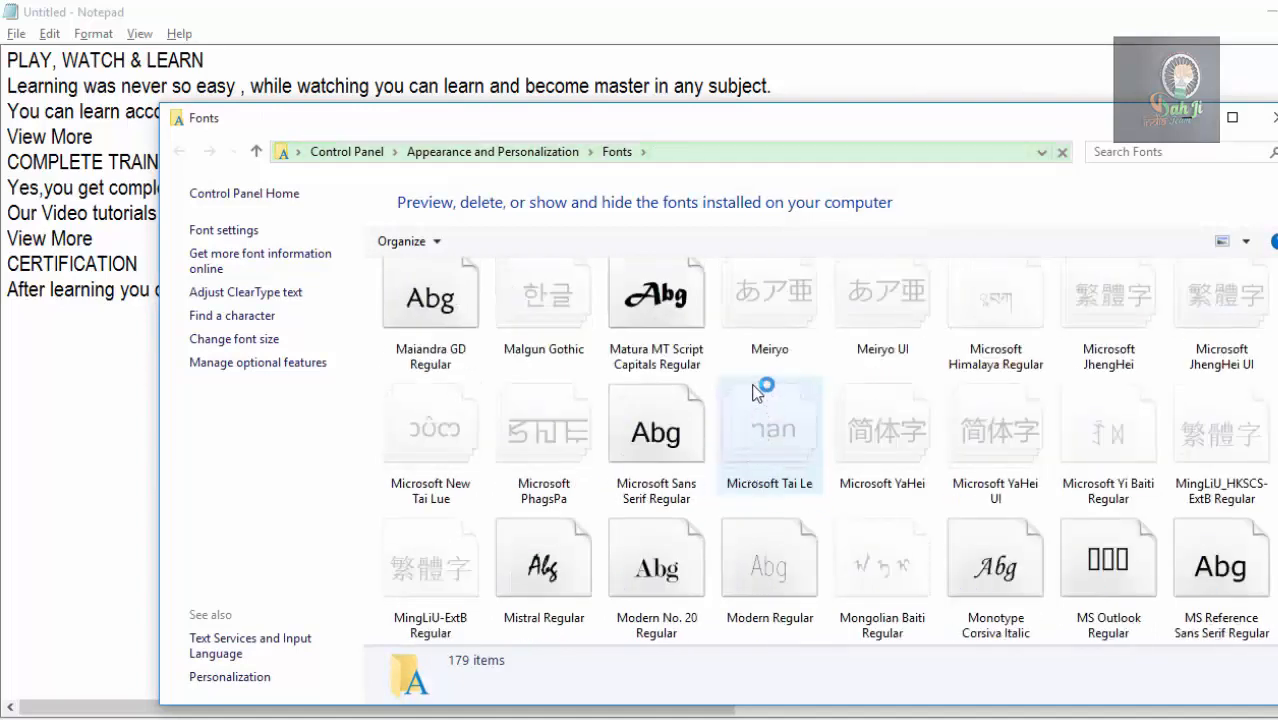
{"action": "scroll", "coordinate": [758, 380], "scroll_direction": "up", "scroll_amount": 7}
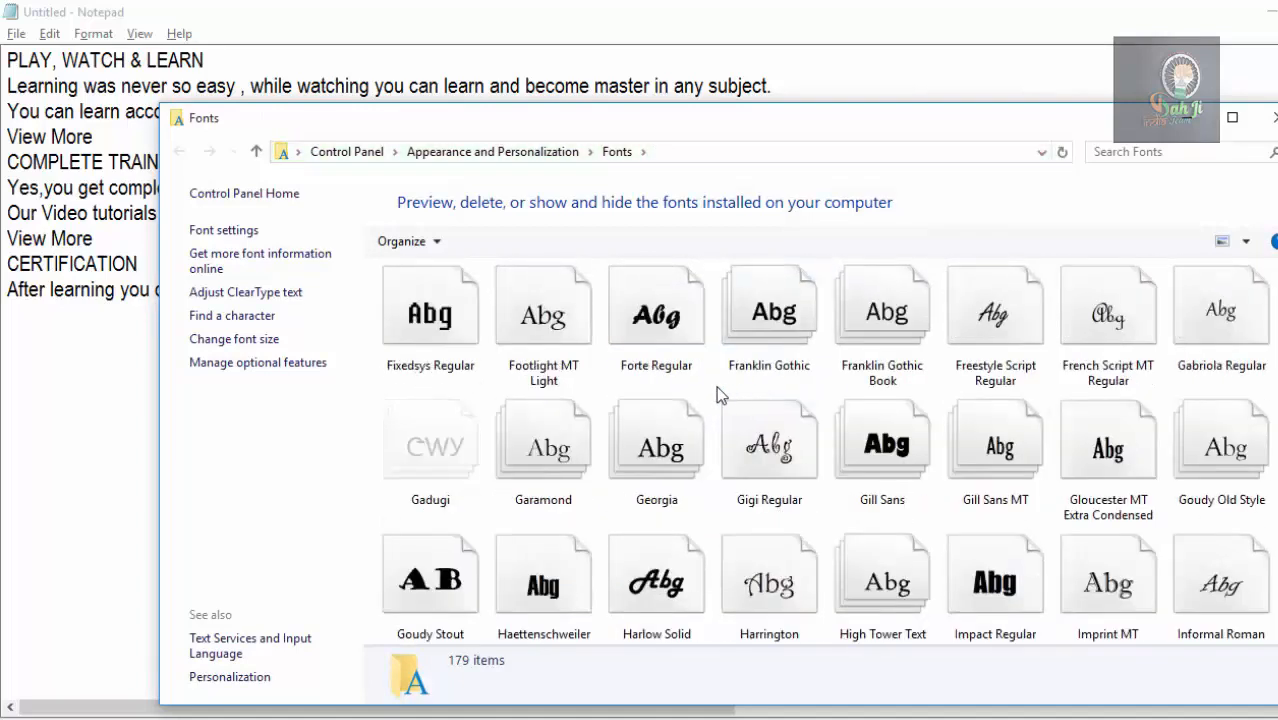
{"action": "left_click", "coordinate": [1270, 117]}
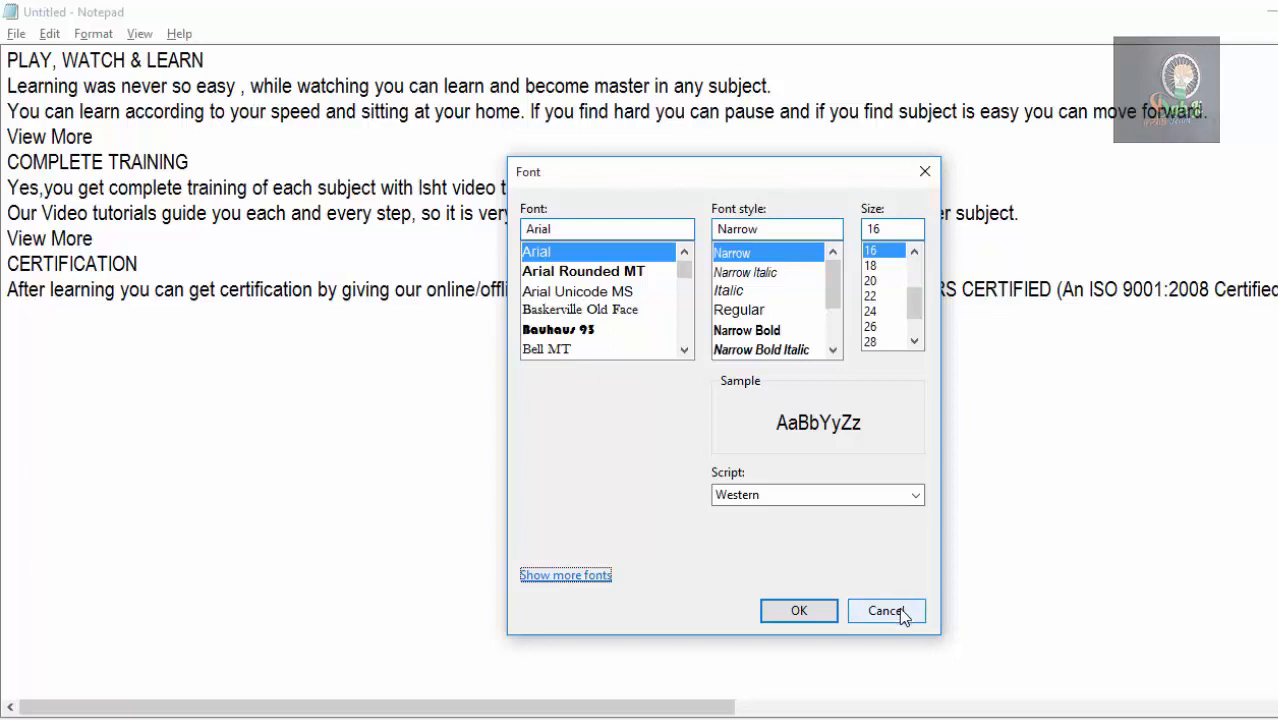
{"action": "left_click", "coordinate": [925, 175]}
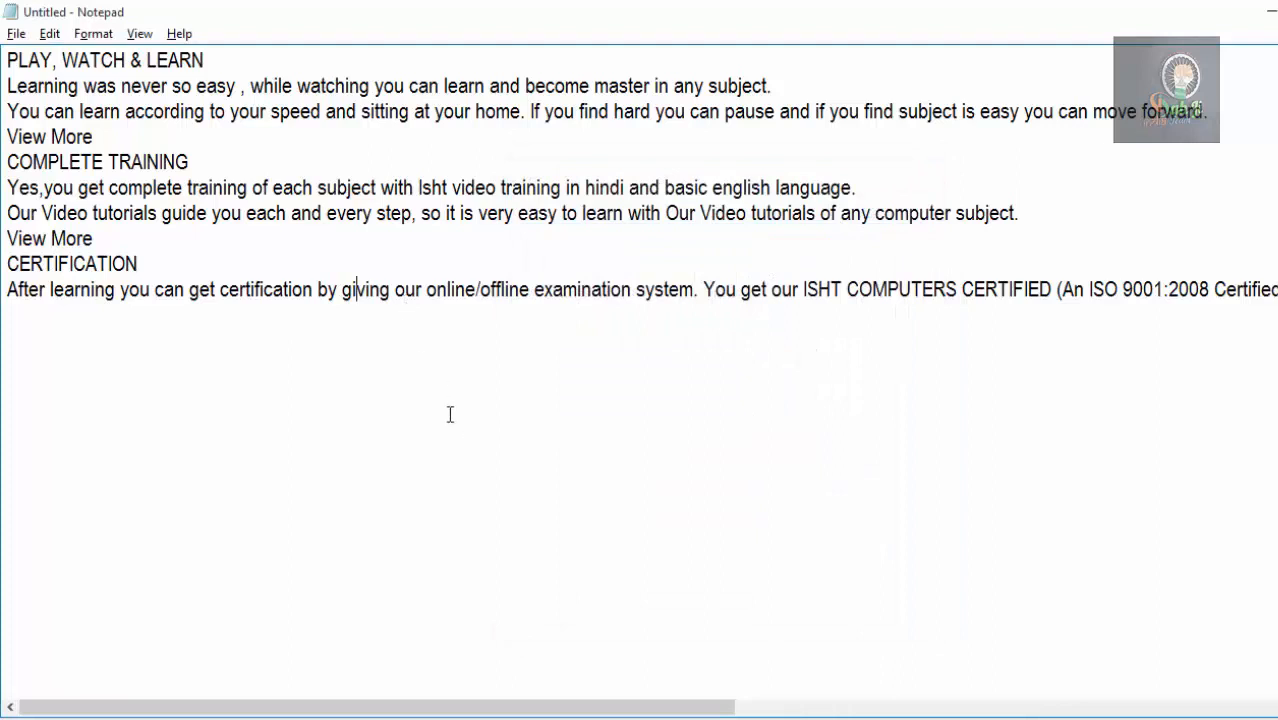
Delete the COMPLETE TRAINING section, from its heading through its View More line.
{"action": "left_click", "coordinate": [55, 36]}
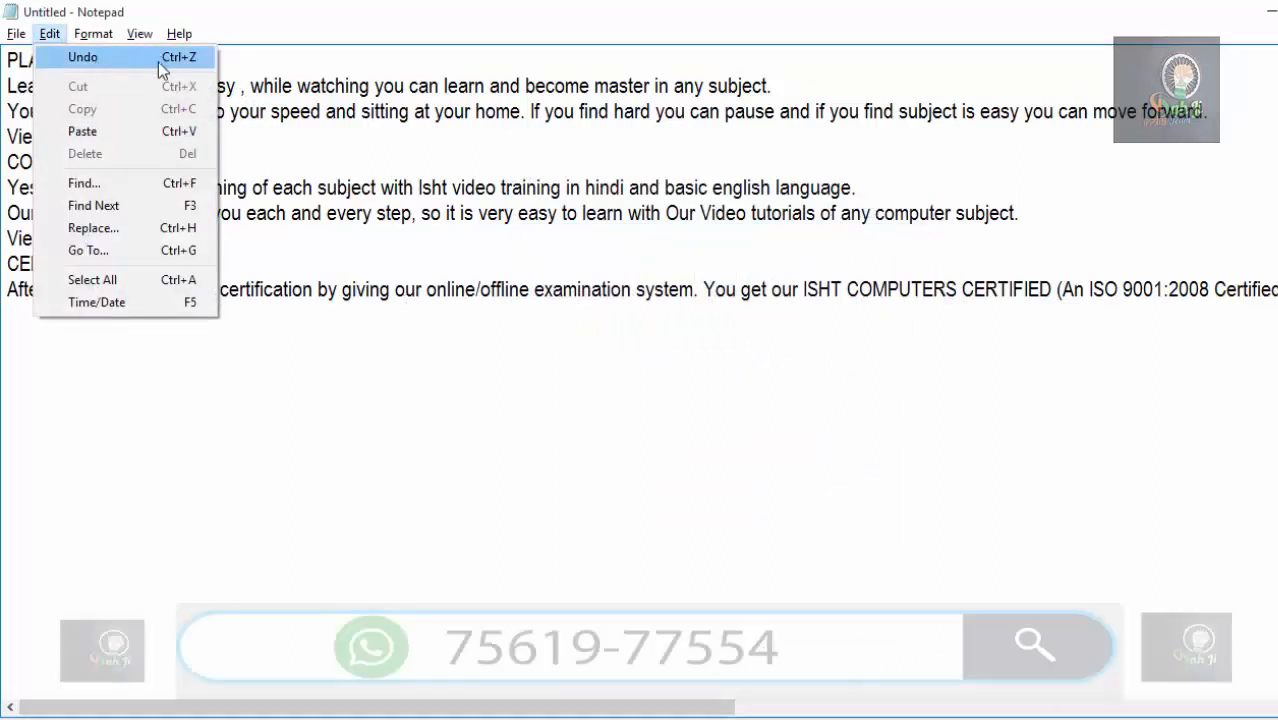
{"action": "left_click", "coordinate": [283, 205]}
{"action": "left_click_drag", "start_coordinate": [314, 246], "coordinate": [14, 152]}
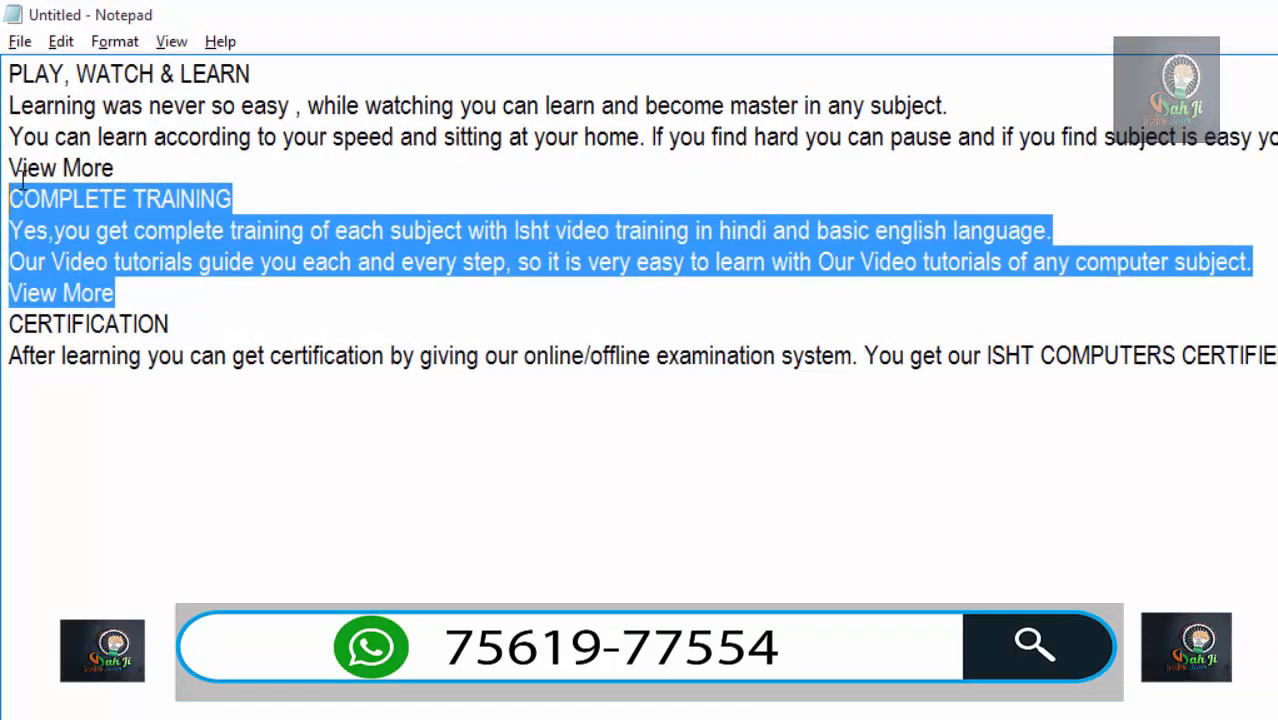
{"action": "key", "text": "Delete"}
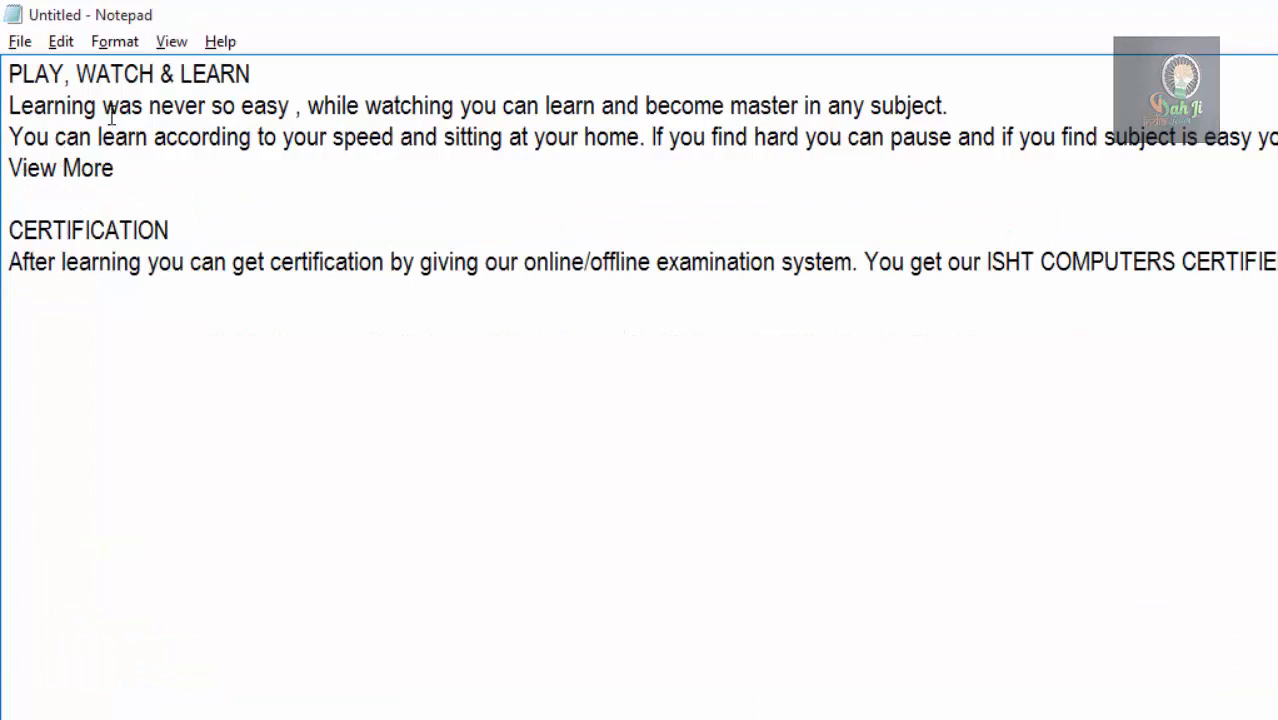
Undo the section deletion, repeat Undo to alternate between removing and restoring it, and finish with the section restored and deselected.
{"action": "left_click", "coordinate": [80, 60]}
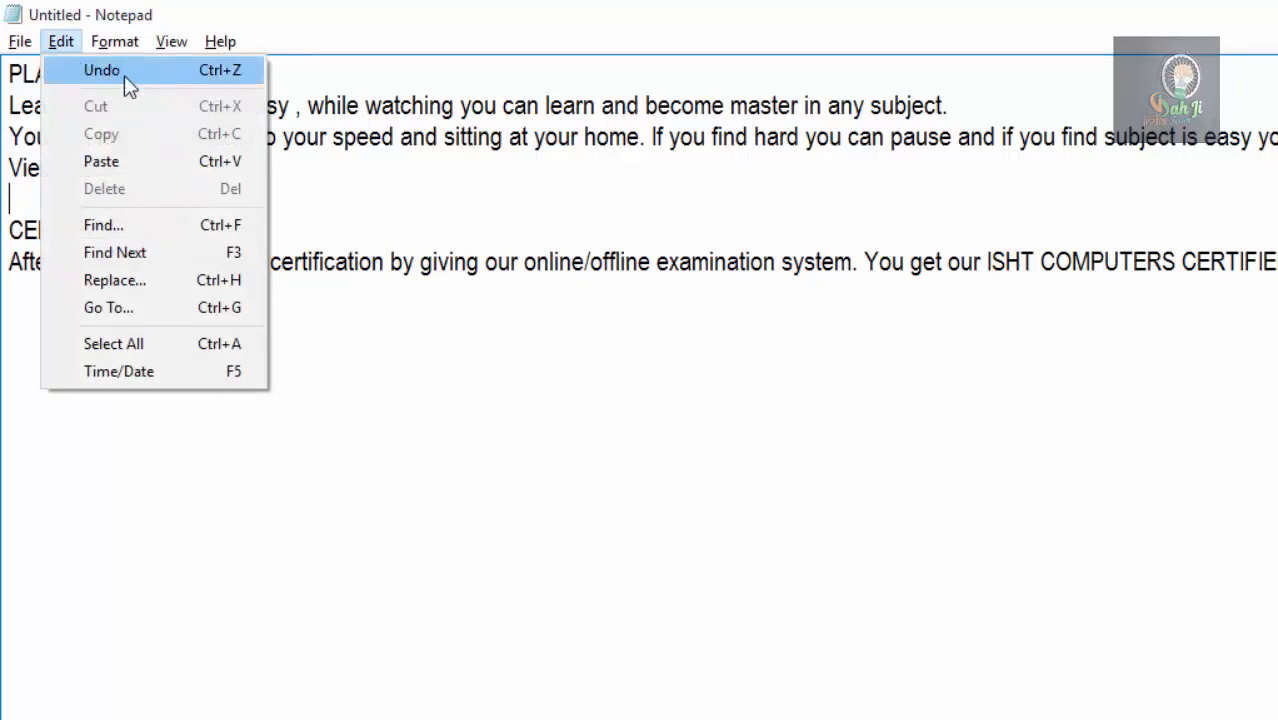
{"action": "left_click", "coordinate": [224, 84]}
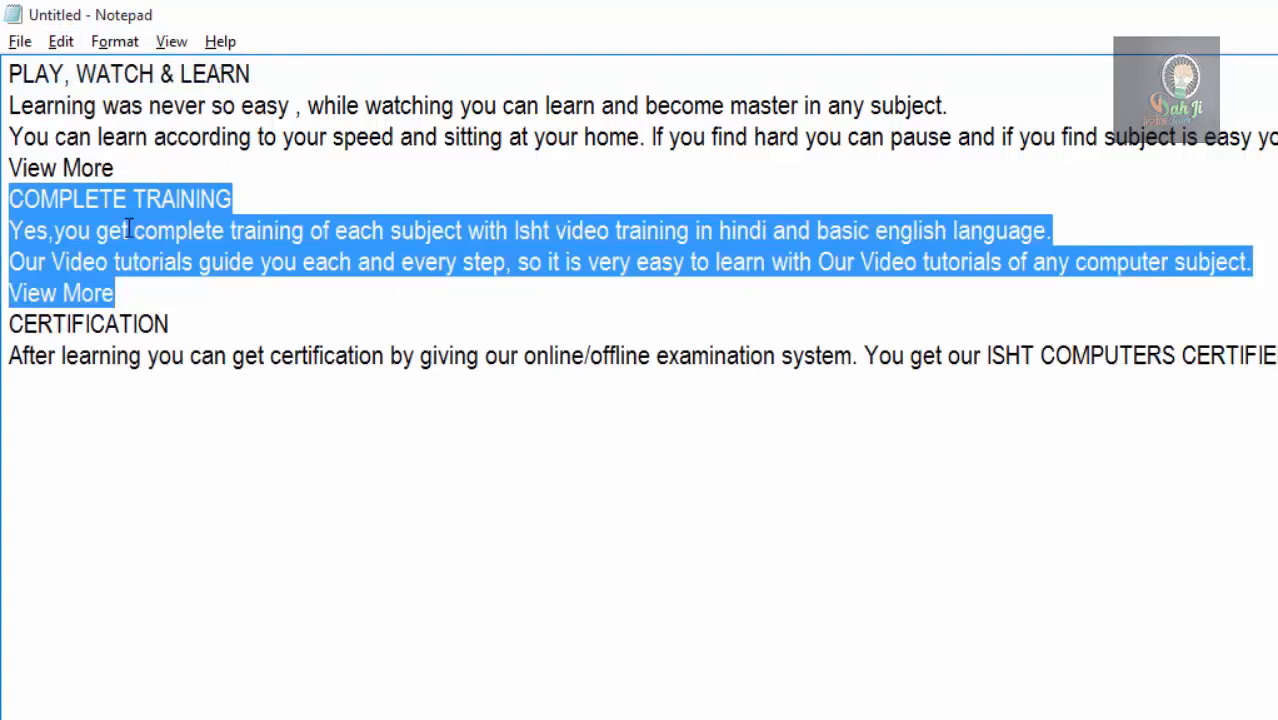
{"action": "left_click", "coordinate": [60, 41]}
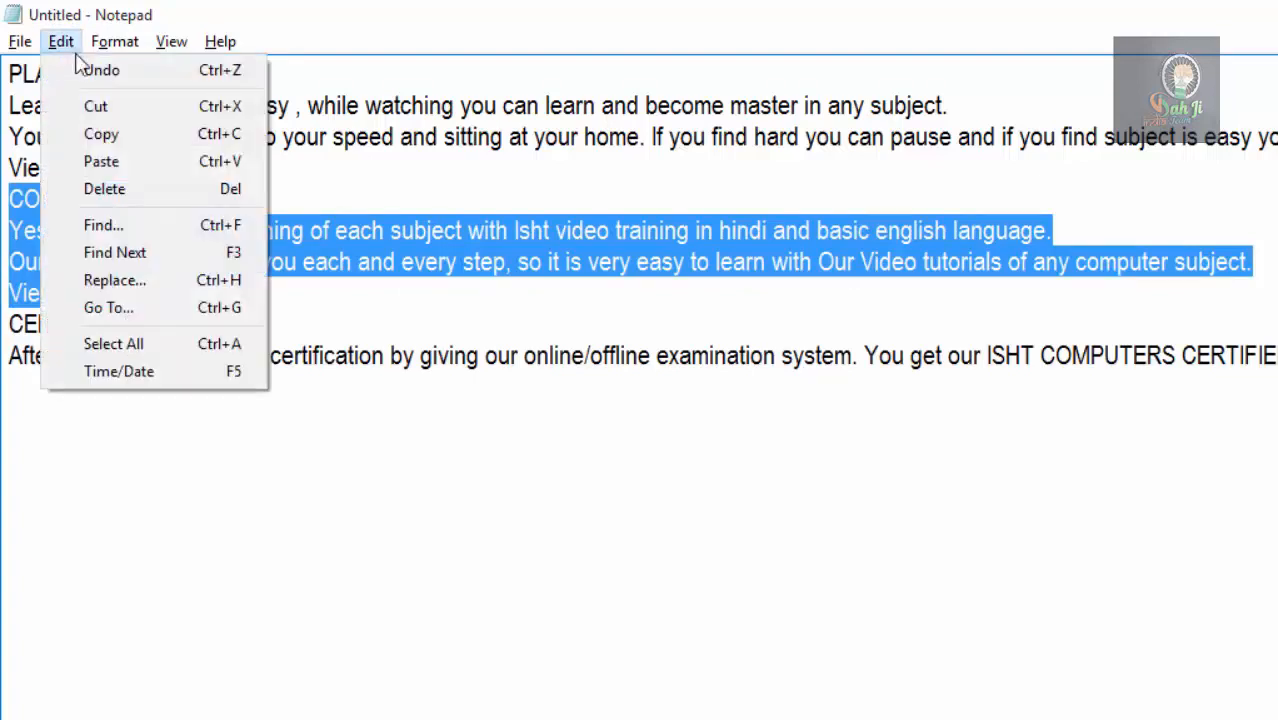
{"action": "left_click", "coordinate": [133, 78]}
{"action": "left_click", "coordinate": [60, 45]}
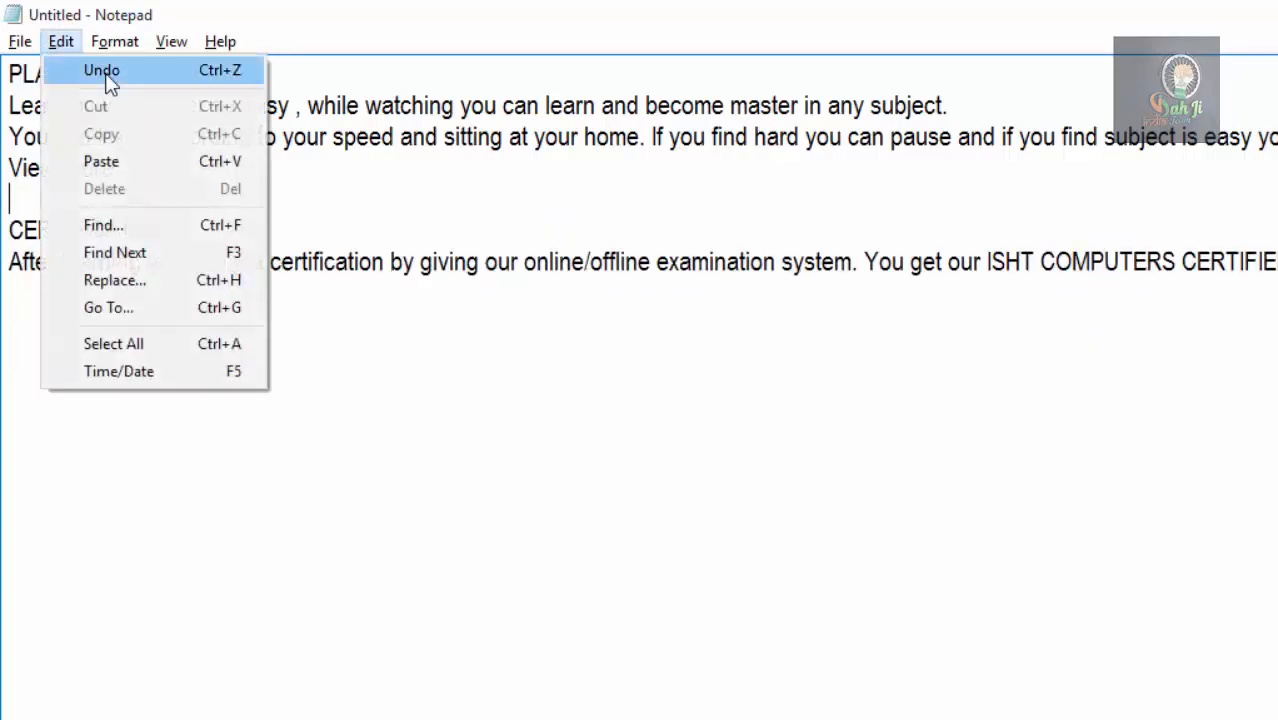
{"action": "left_click", "coordinate": [108, 80]}
{"action": "left_click", "coordinate": [60, 41]}
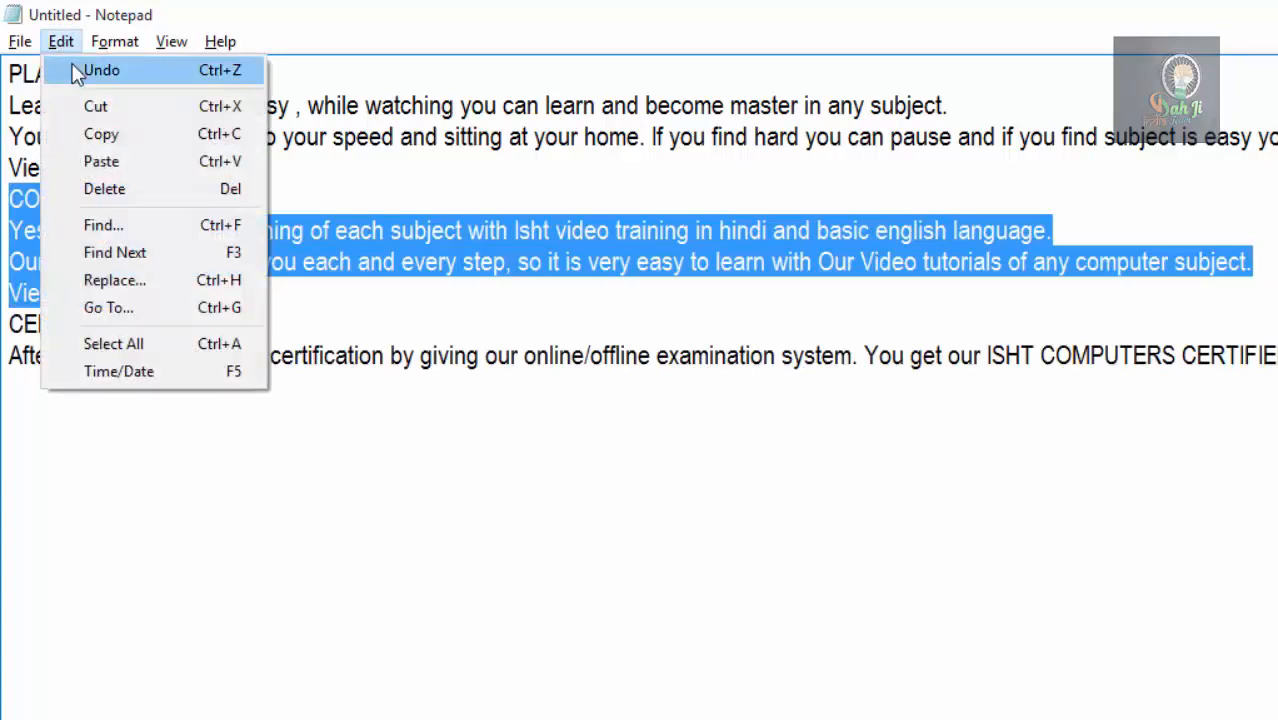
{"action": "left_click", "coordinate": [76, 75]}
{"action": "left_click", "coordinate": [59, 42]}
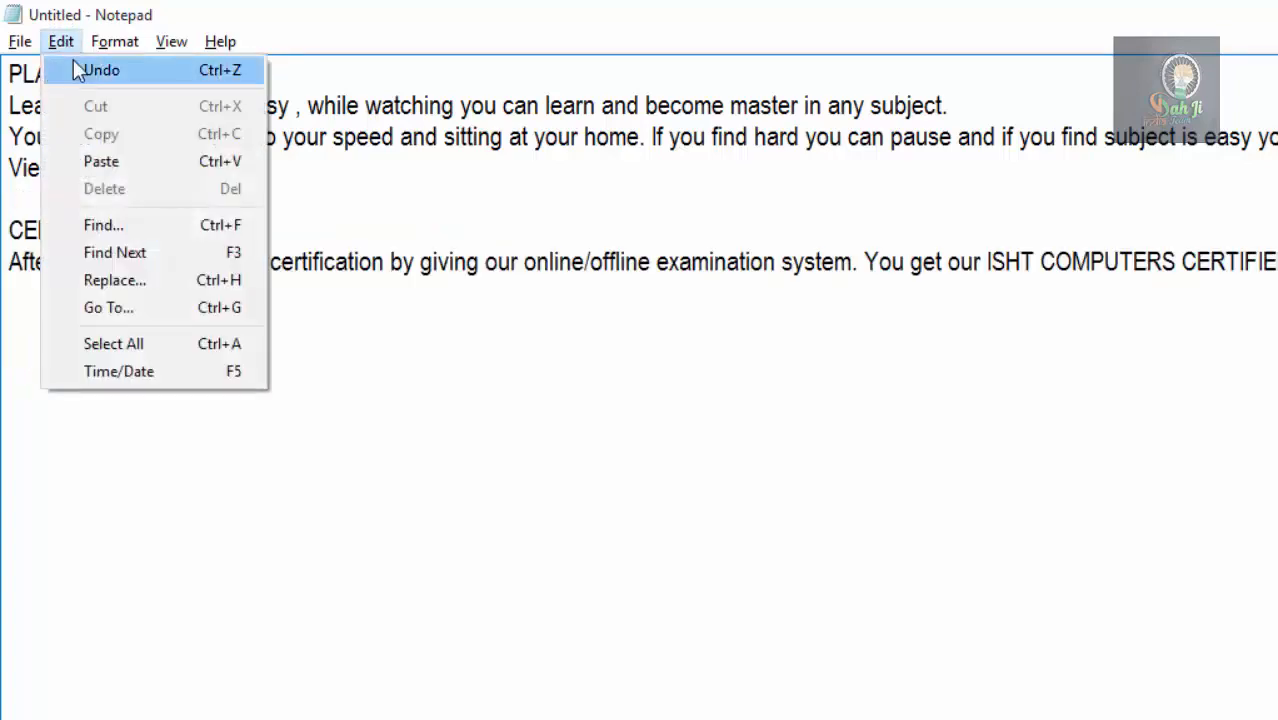
{"action": "left_click", "coordinate": [78, 70]}
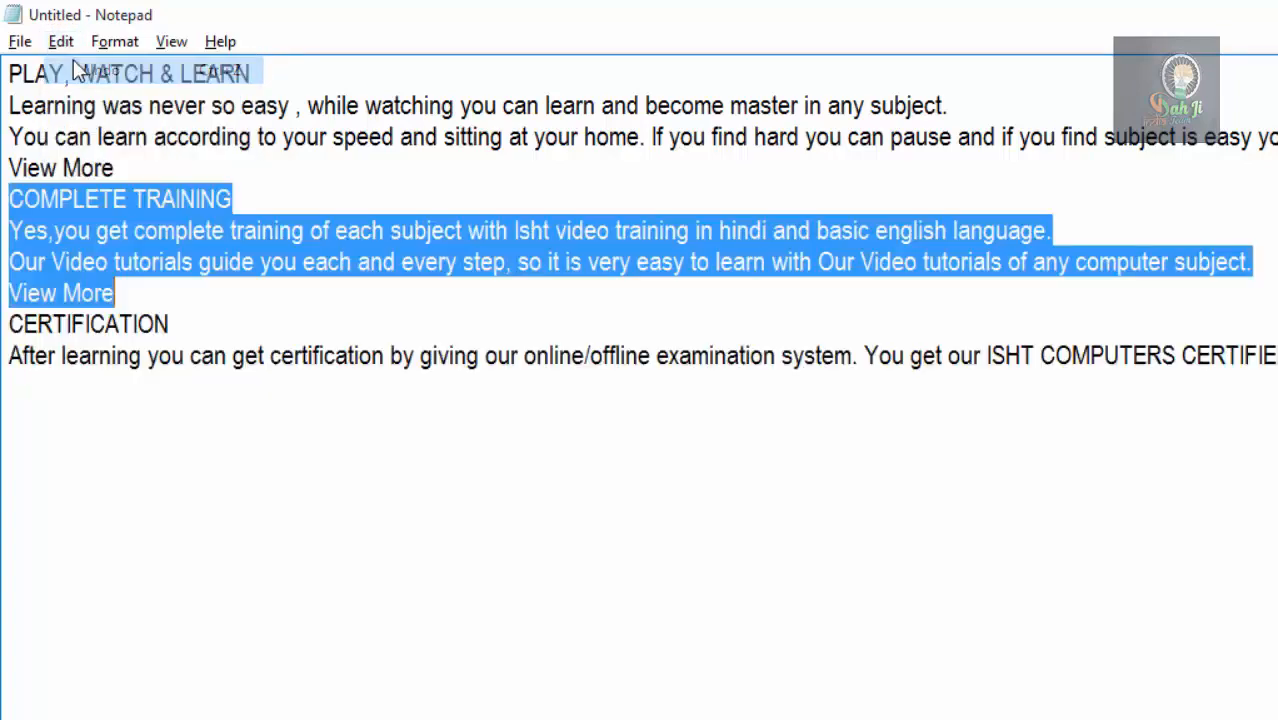
{"action": "left_click", "coordinate": [145, 288]}
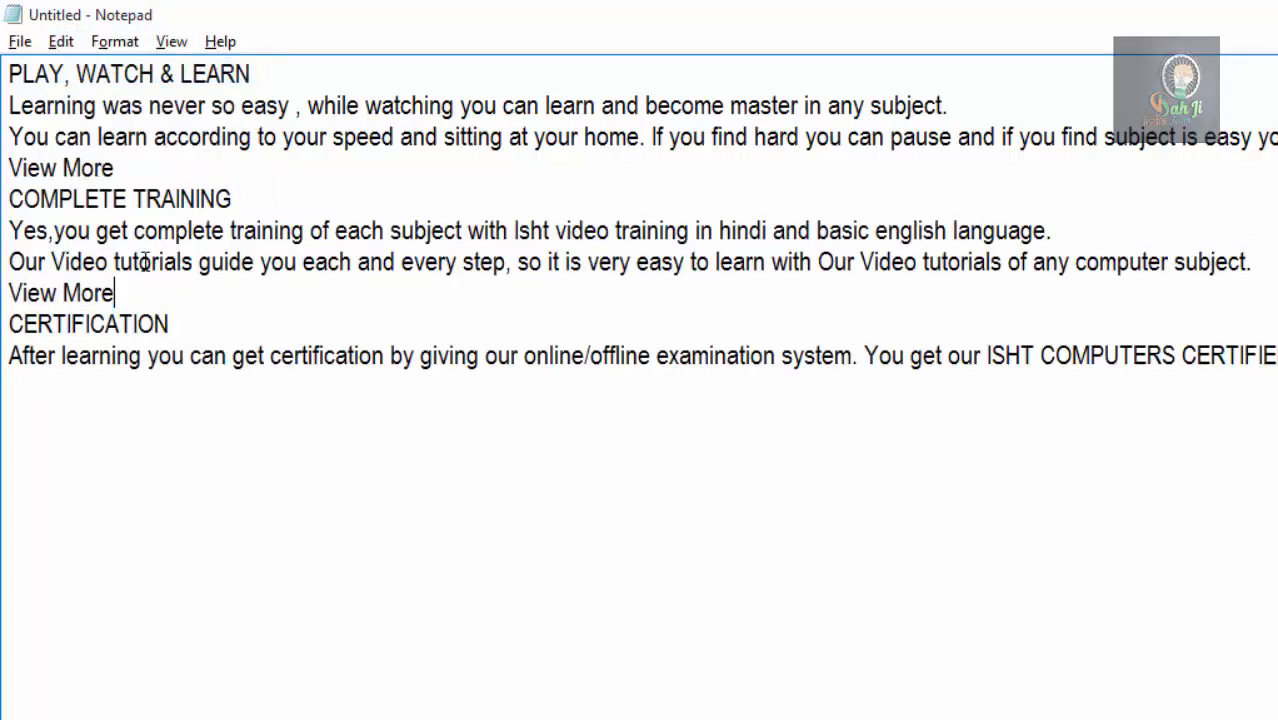
Cut the COMPLETE TRAINING section, from its heading through its View More line.
{"action": "left_click", "coordinate": [61, 42]}
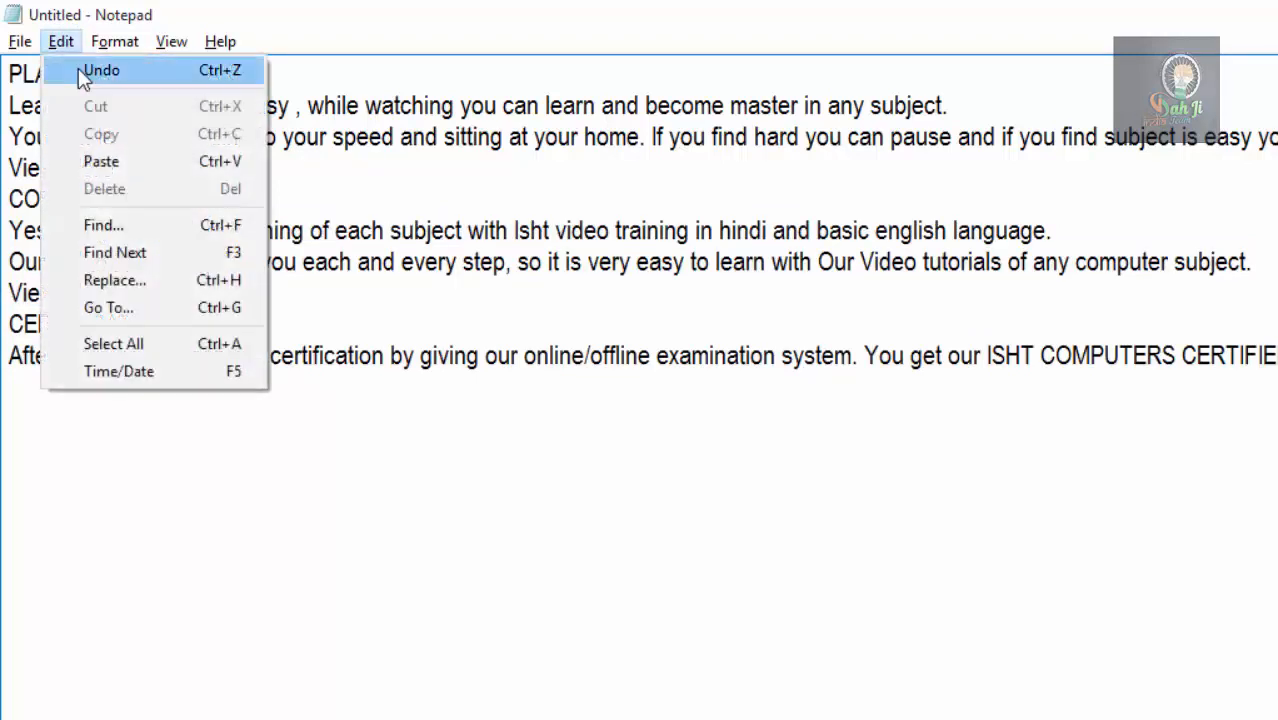
{"action": "left_click", "coordinate": [351, 248]}
{"action": "left_click_drag", "start_coordinate": [140, 292], "coordinate": [15, 198]}
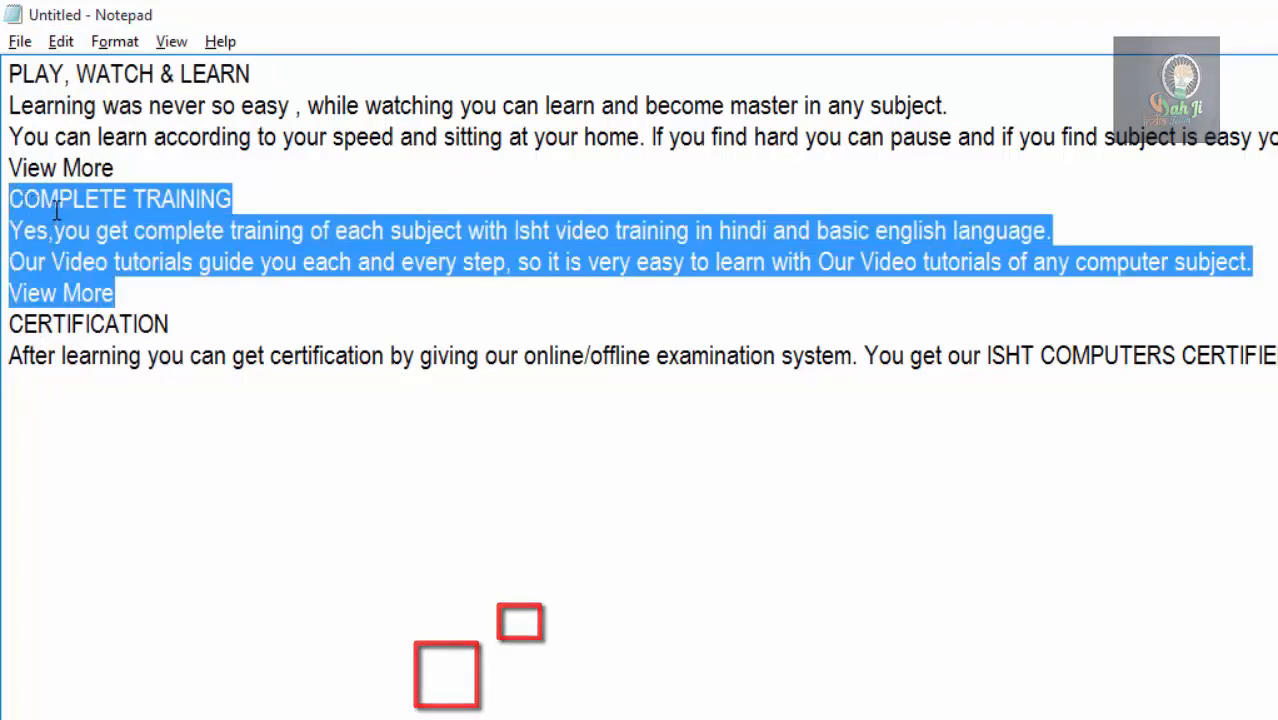
{"action": "left_click", "coordinate": [66, 43]}
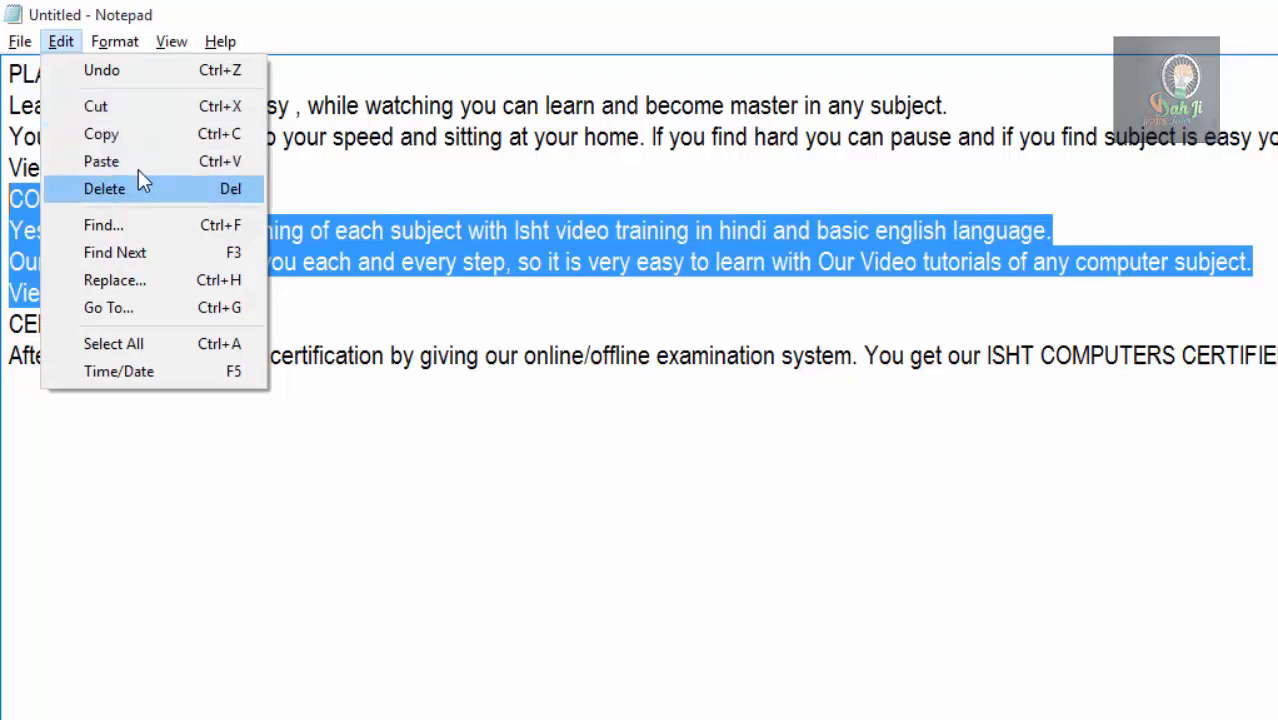
{"action": "left_click", "coordinate": [168, 107]}
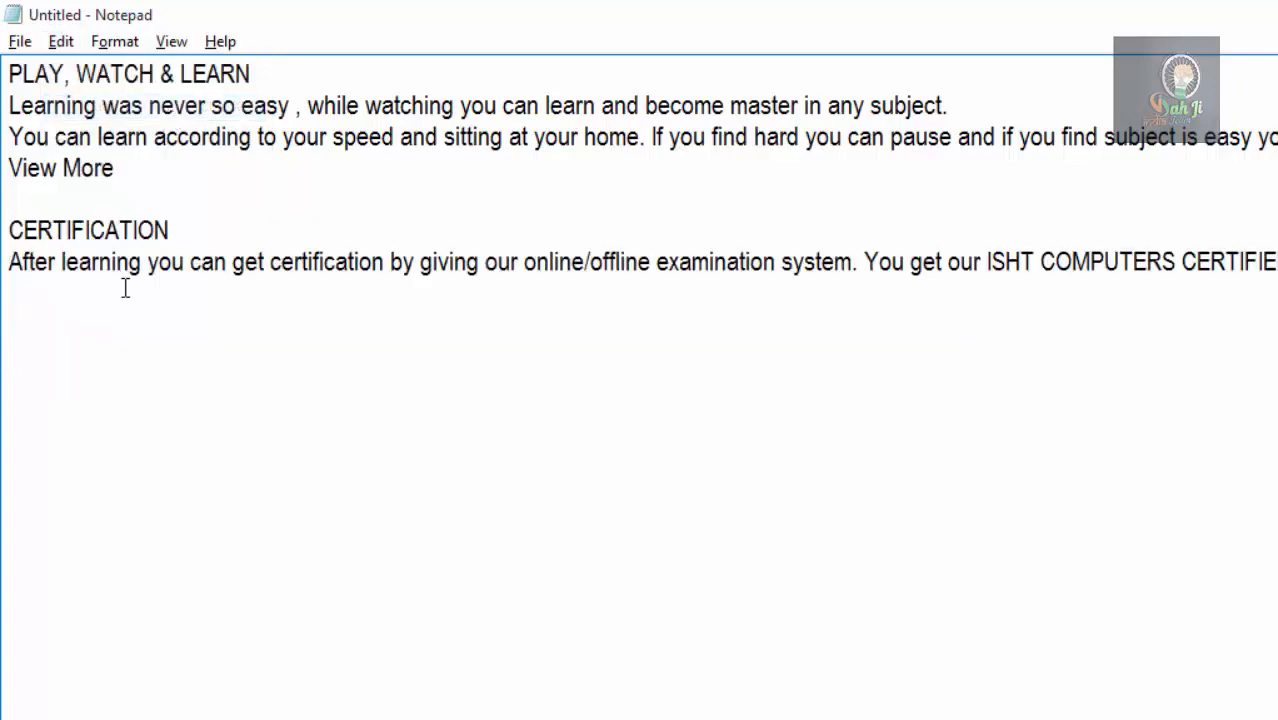
Paste the cut COMPLETE TRAINING section below the CERTIFICATION paragraph, separated from it by a blank line.
{"action": "left_click", "coordinate": [88, 346]}
{"action": "key", "text": "End"}
{"action": "left_click", "coordinate": [120, 366]}
{"action": "key", "text": "End"}
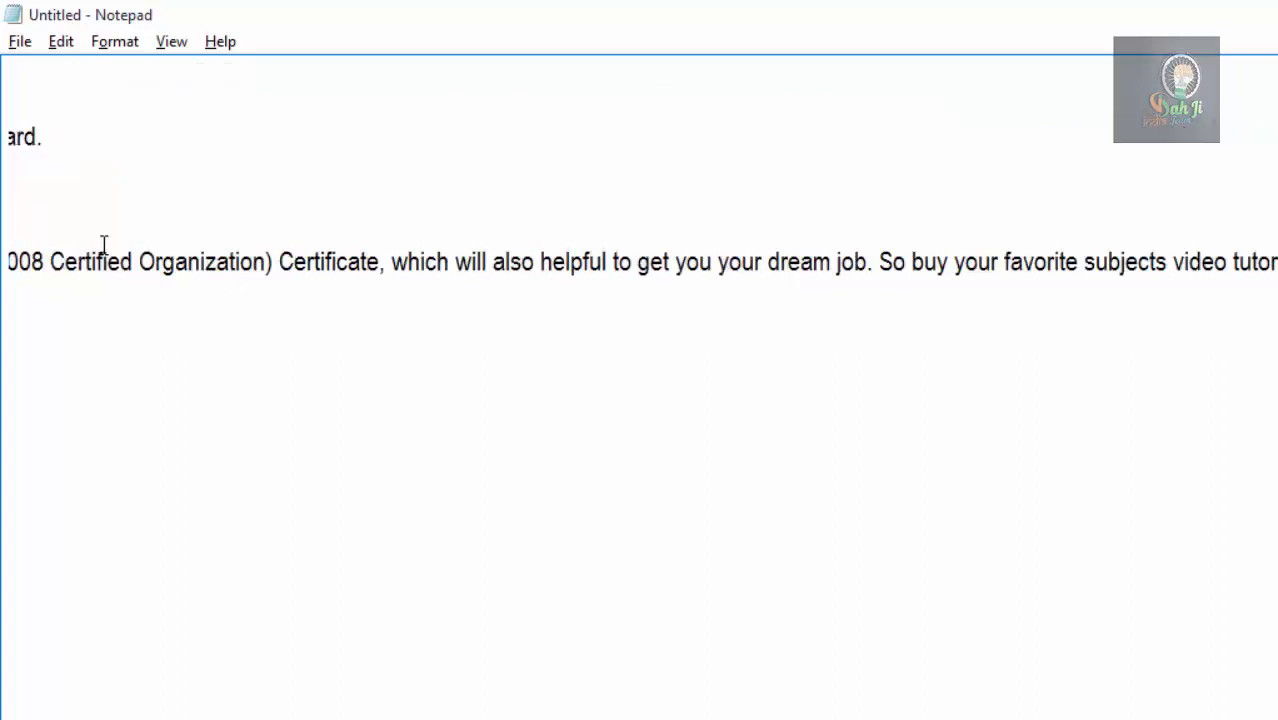
{"action": "key", "text": "Return"}
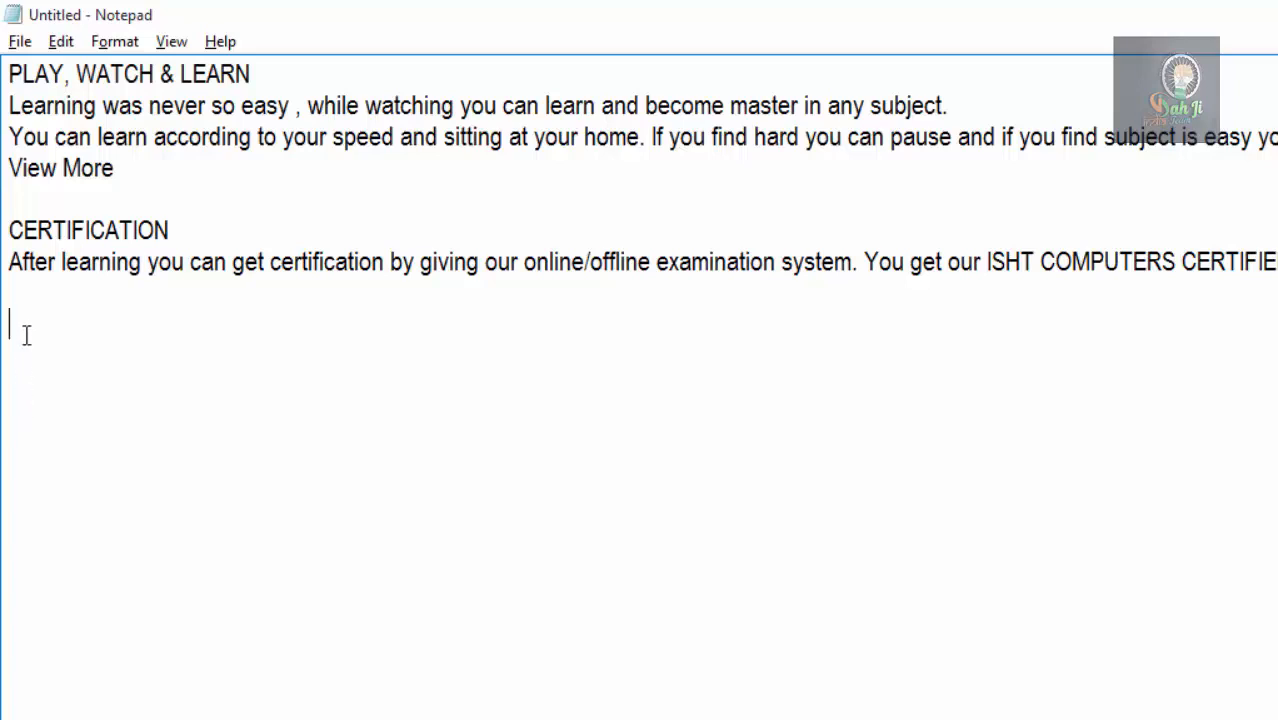
{"action": "left_click", "coordinate": [61, 41]}
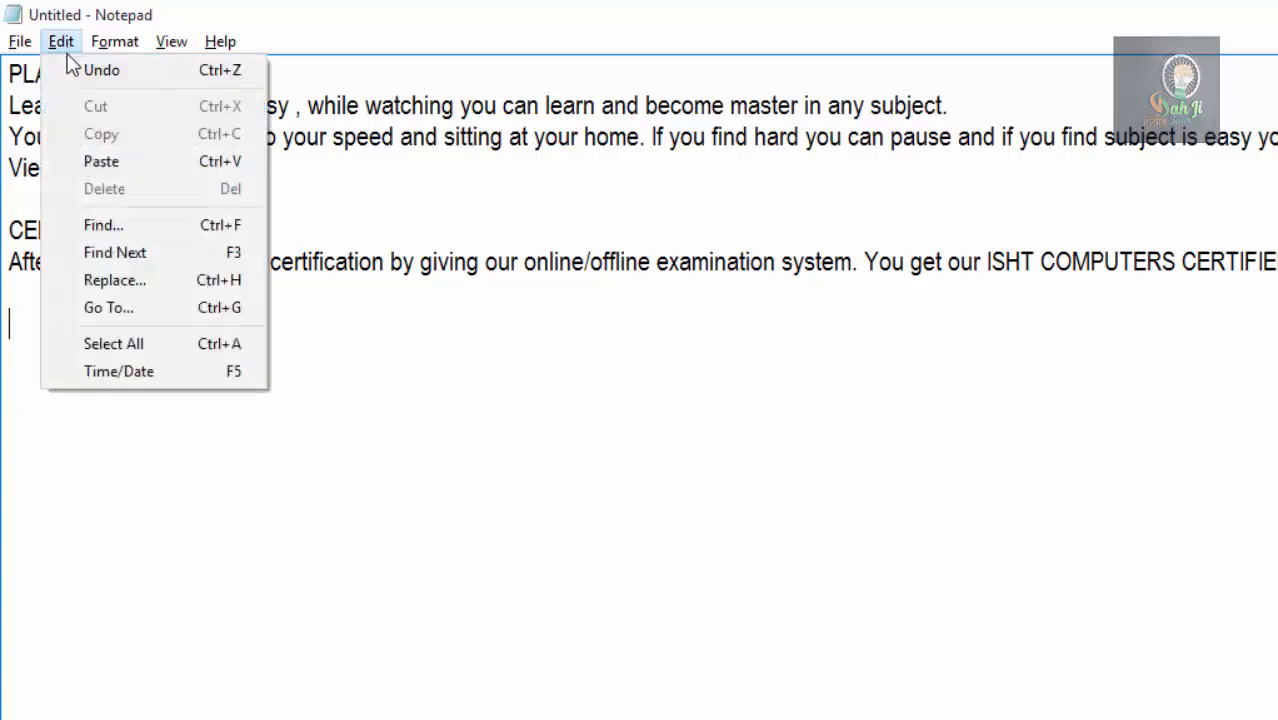
{"action": "left_click", "coordinate": [104, 164]}
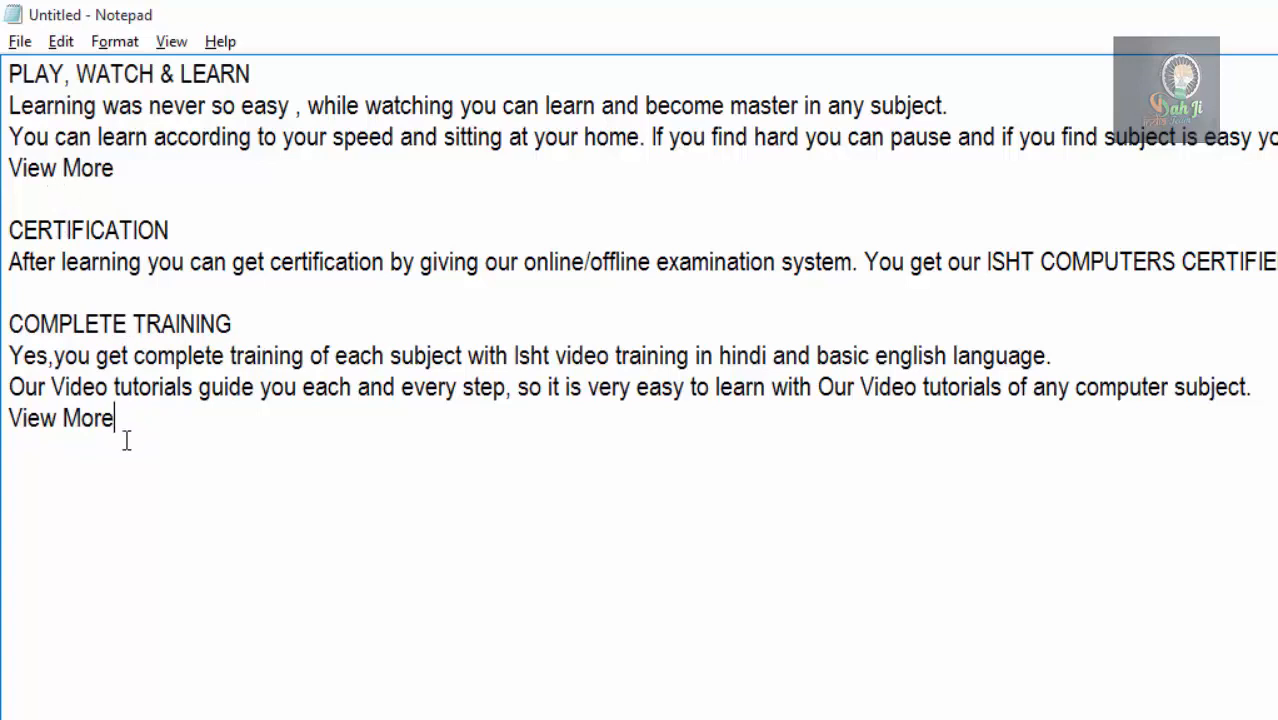
Copy the opening PLAY, WATCH & LEARN heading and paste it into the blank line above CERTIFICATION.
{"action": "left_click", "coordinate": [61, 41]}
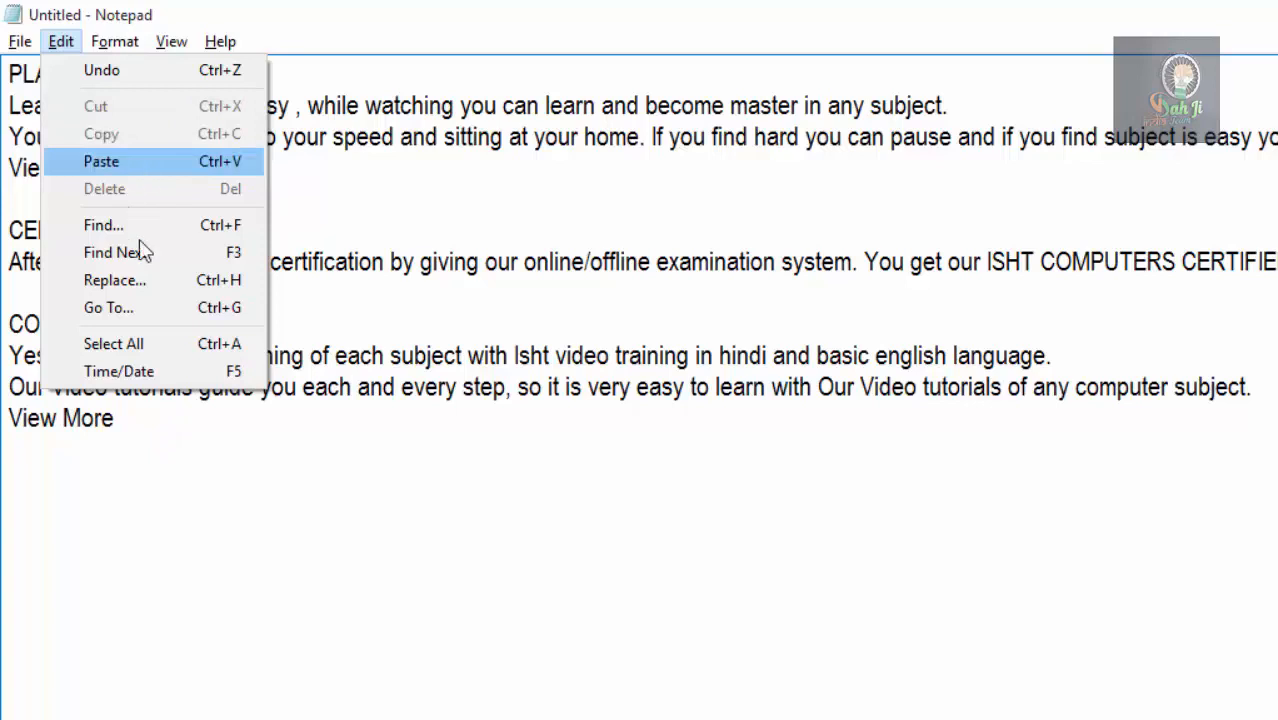
{"action": "left_click", "coordinate": [140, 490]}
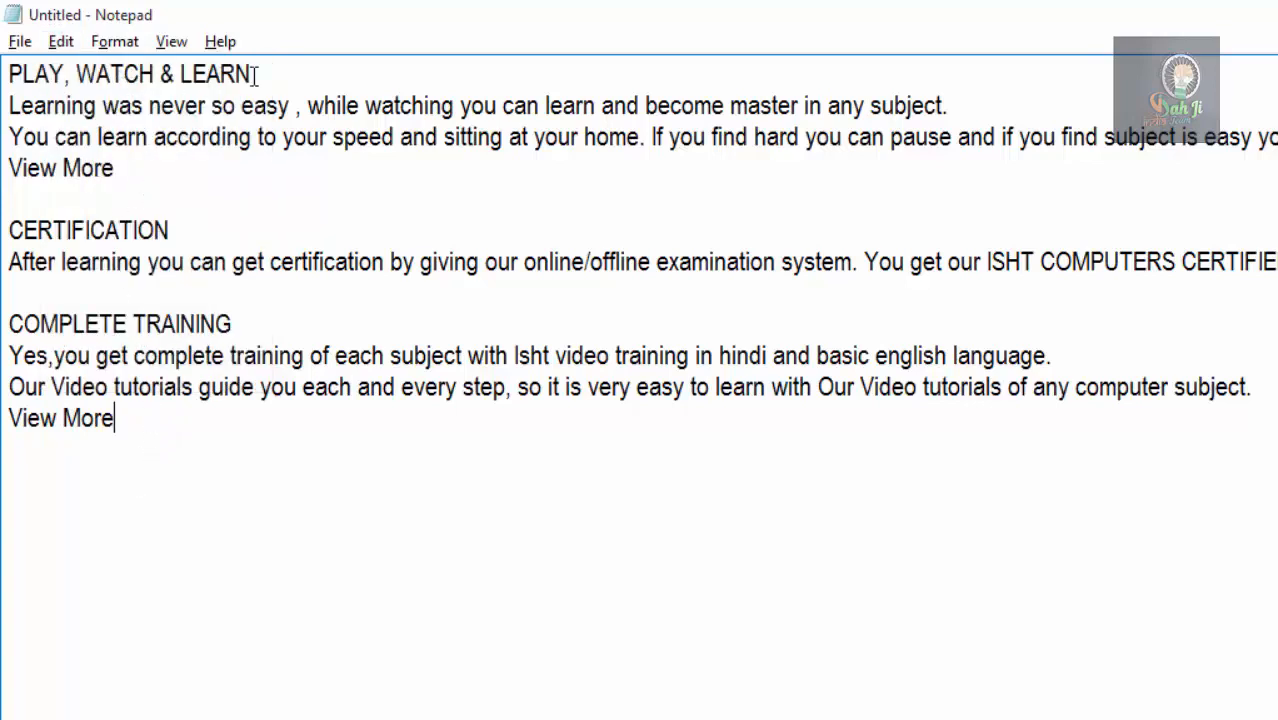
{"action": "left_click_drag", "start_coordinate": [253, 77], "coordinate": [6, 76]}
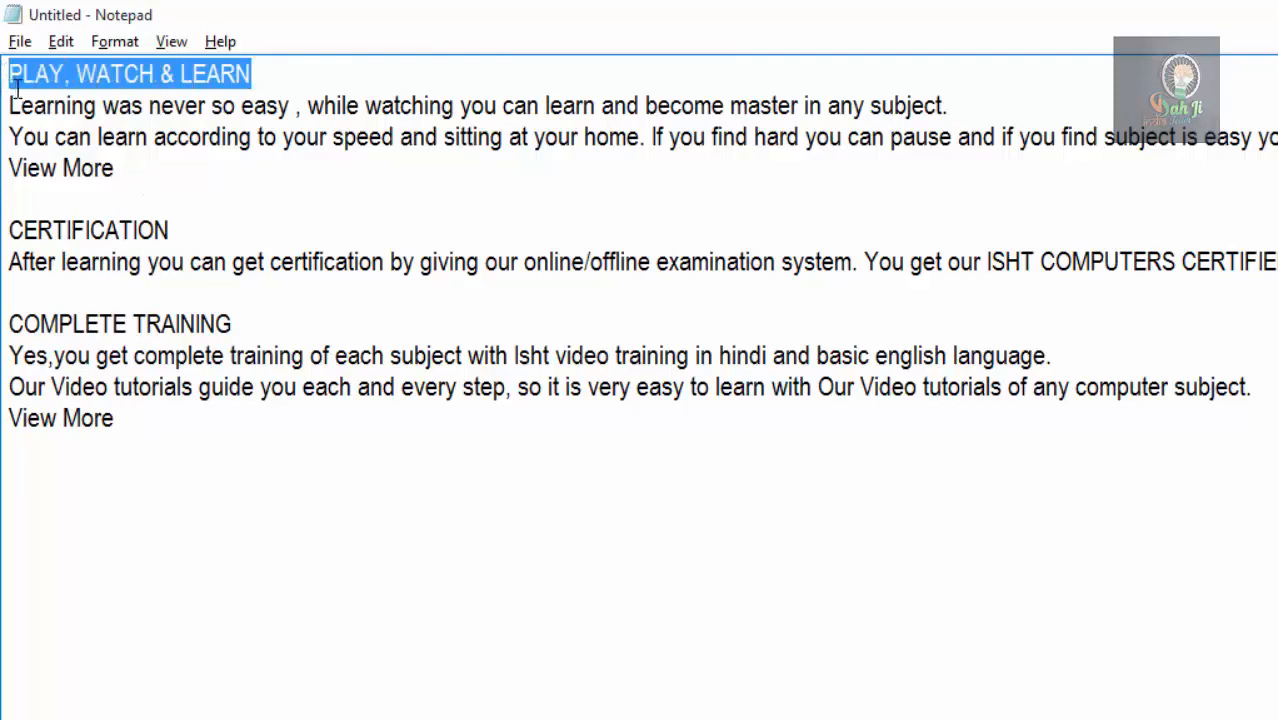
{"action": "left_click", "coordinate": [59, 44]}
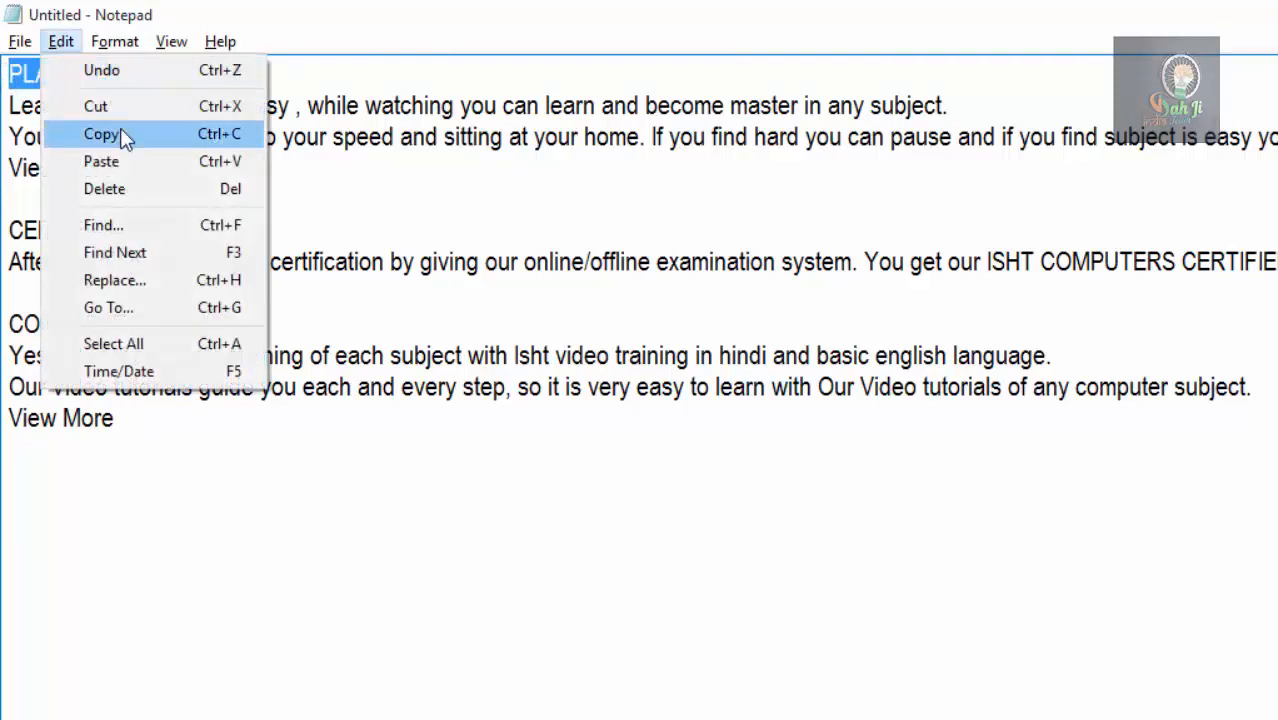
{"action": "left_click", "coordinate": [124, 133]}
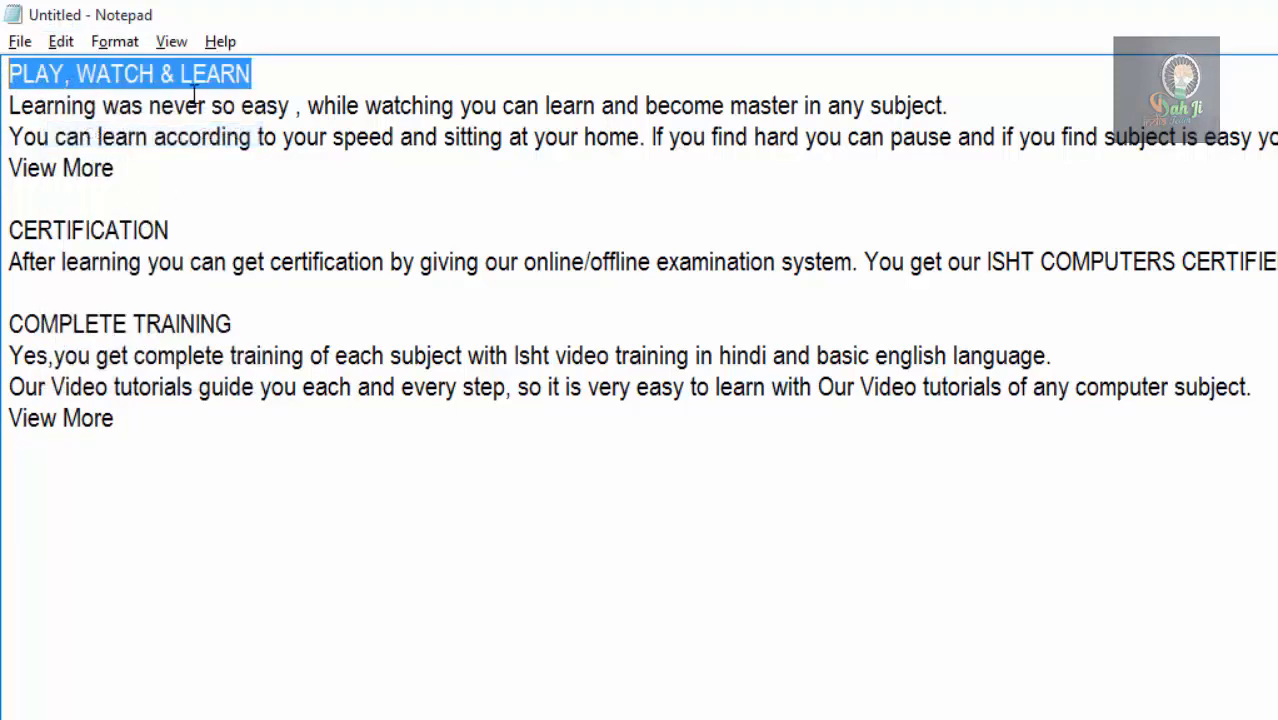
{"action": "left_click", "coordinate": [143, 407]}
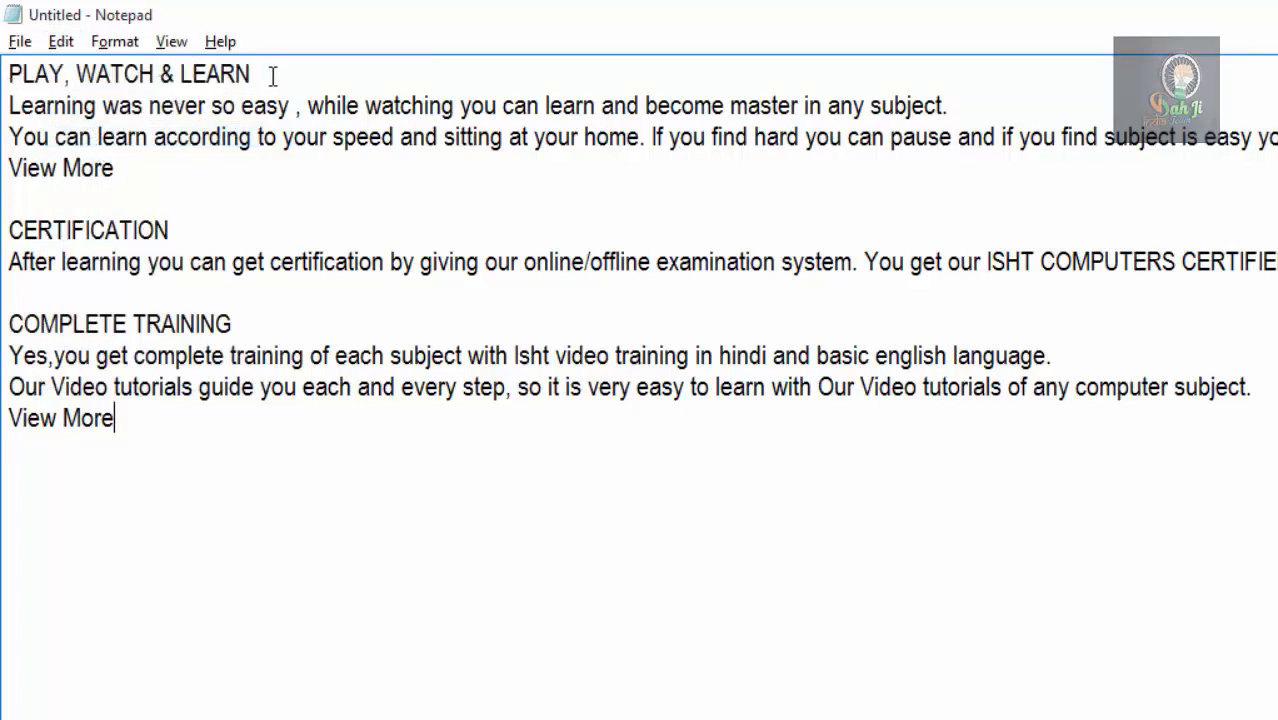
{"action": "left_click", "coordinate": [17, 197]}
{"action": "left_click", "coordinate": [61, 41]}
{"action": "left_click", "coordinate": [101, 161]}
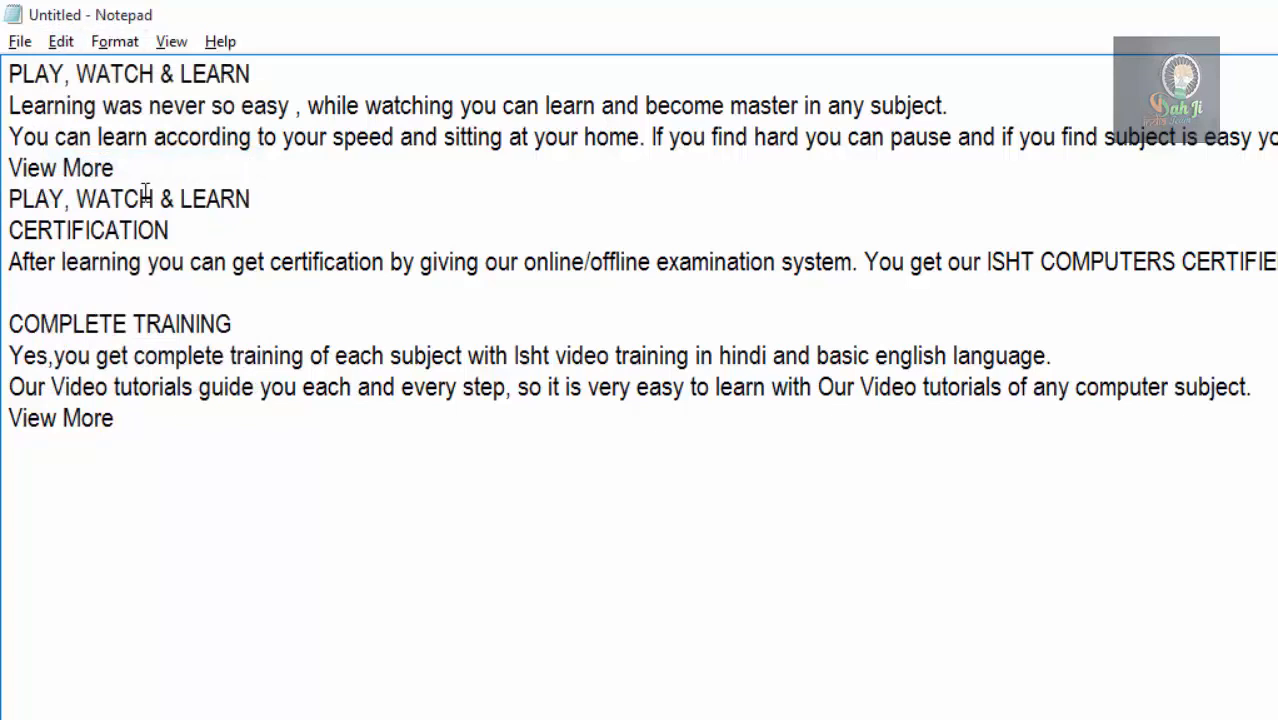
Paste the PLAY, WATCH & LEARN heading twice at the end of the document, each copy on its own line.
{"action": "left_click", "coordinate": [144, 462]}
{"action": "key", "text": "Return"}
{"action": "left_click", "coordinate": [61, 41]}
{"action": "left_click", "coordinate": [92, 163]}
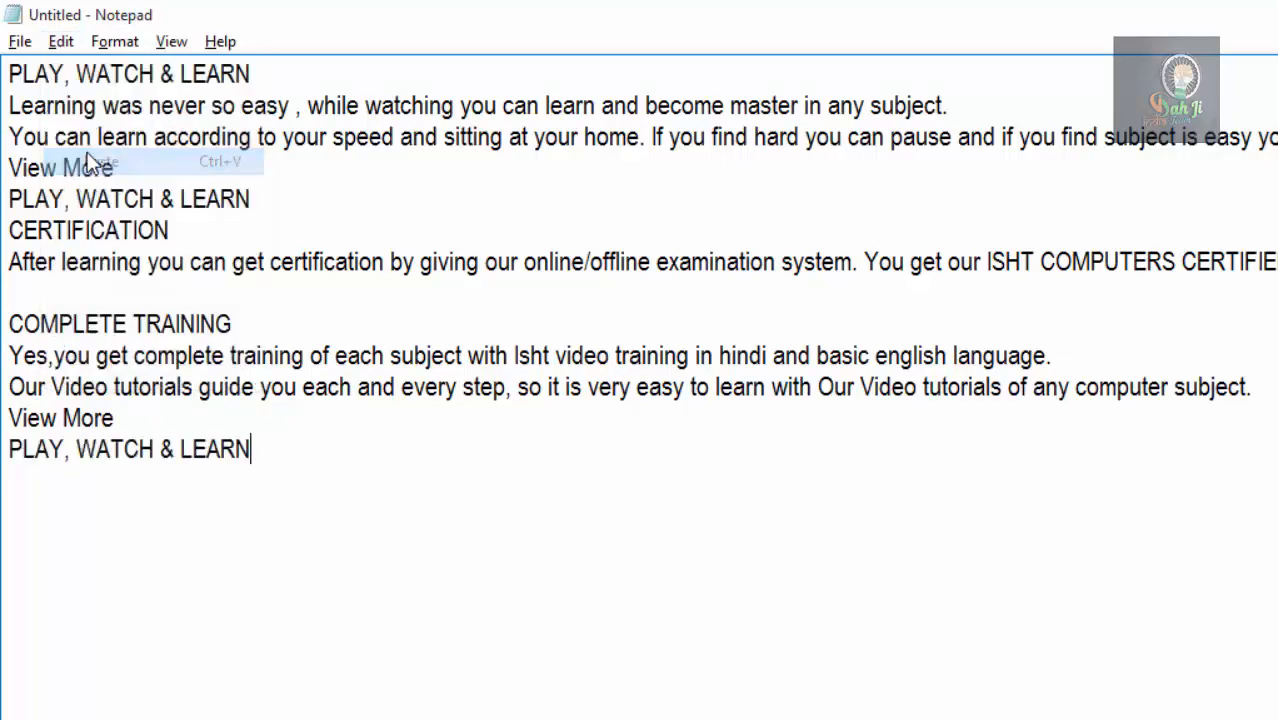
{"action": "left_click", "coordinate": [44, 42]}
{"action": "left_click", "coordinate": [78, 169]}
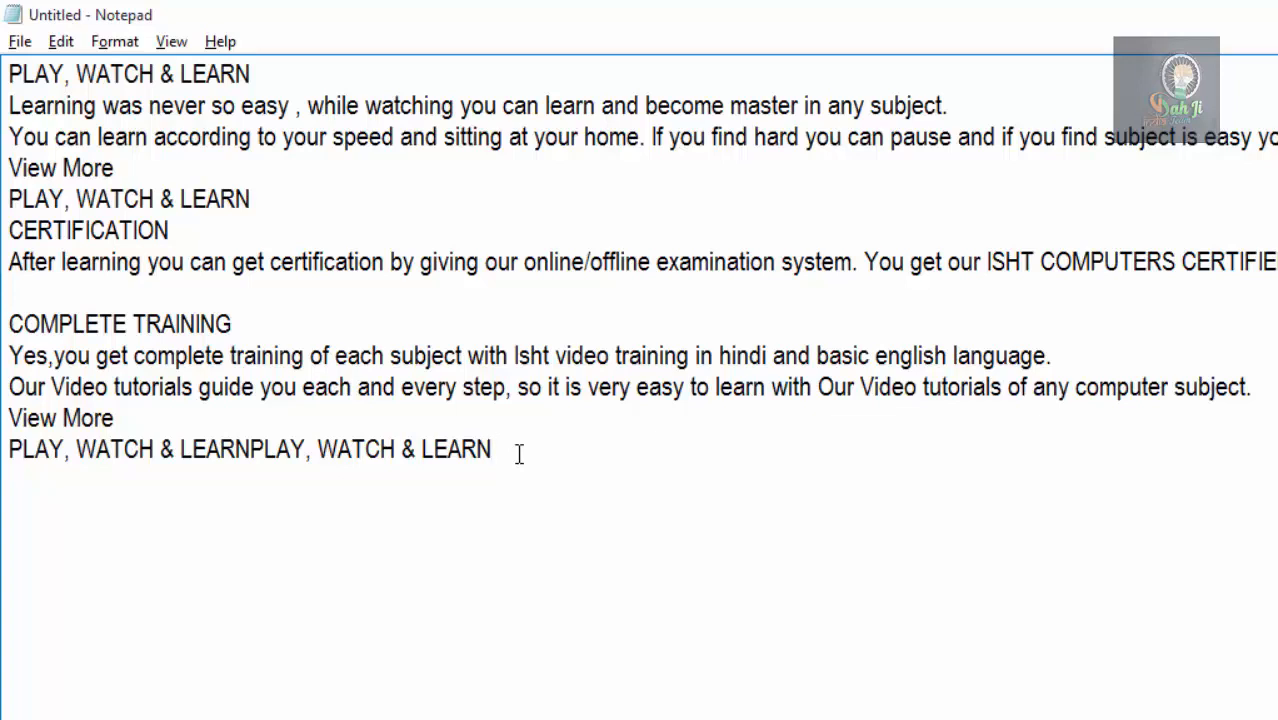
{"action": "left_click", "coordinate": [252, 455]}
{"action": "key", "text": "Return"}
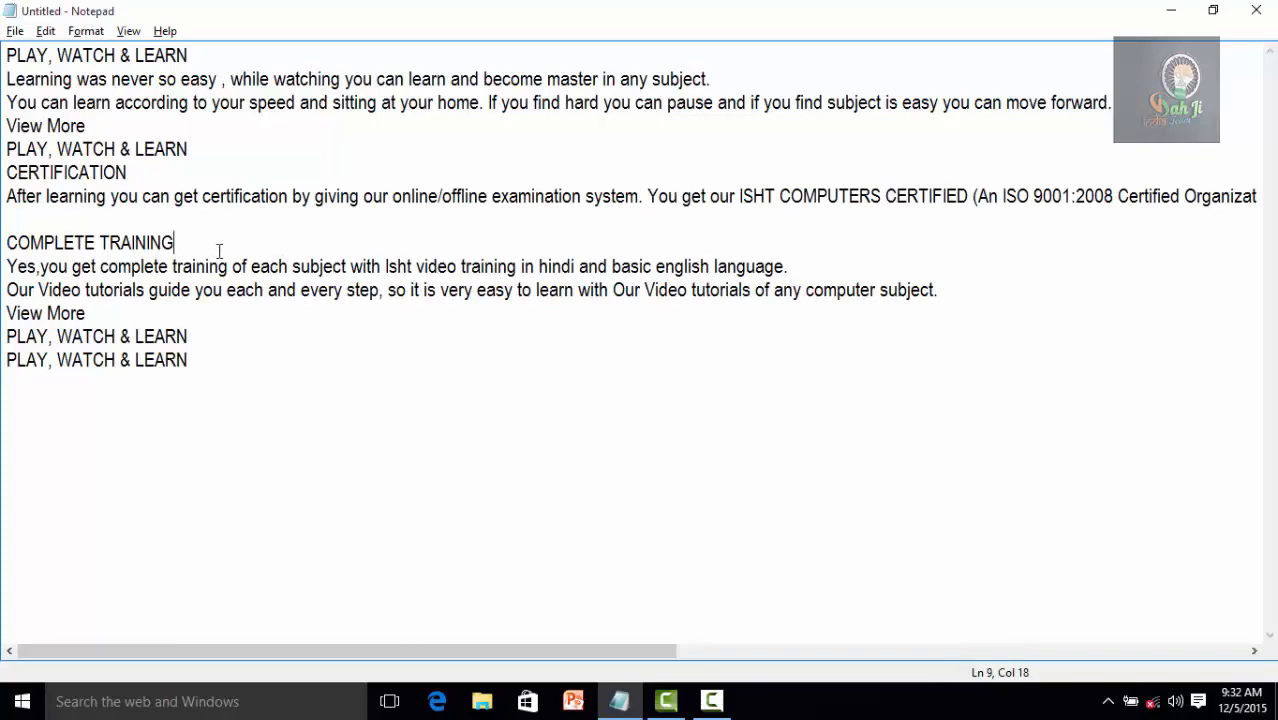
Delete the text from the PLAY, WATCH & LEARN line above CERTIFICATION through the COMPLETE TRAINING heading.
{"action": "left_click_drag", "start_coordinate": [205, 243], "coordinate": [15, 163]}
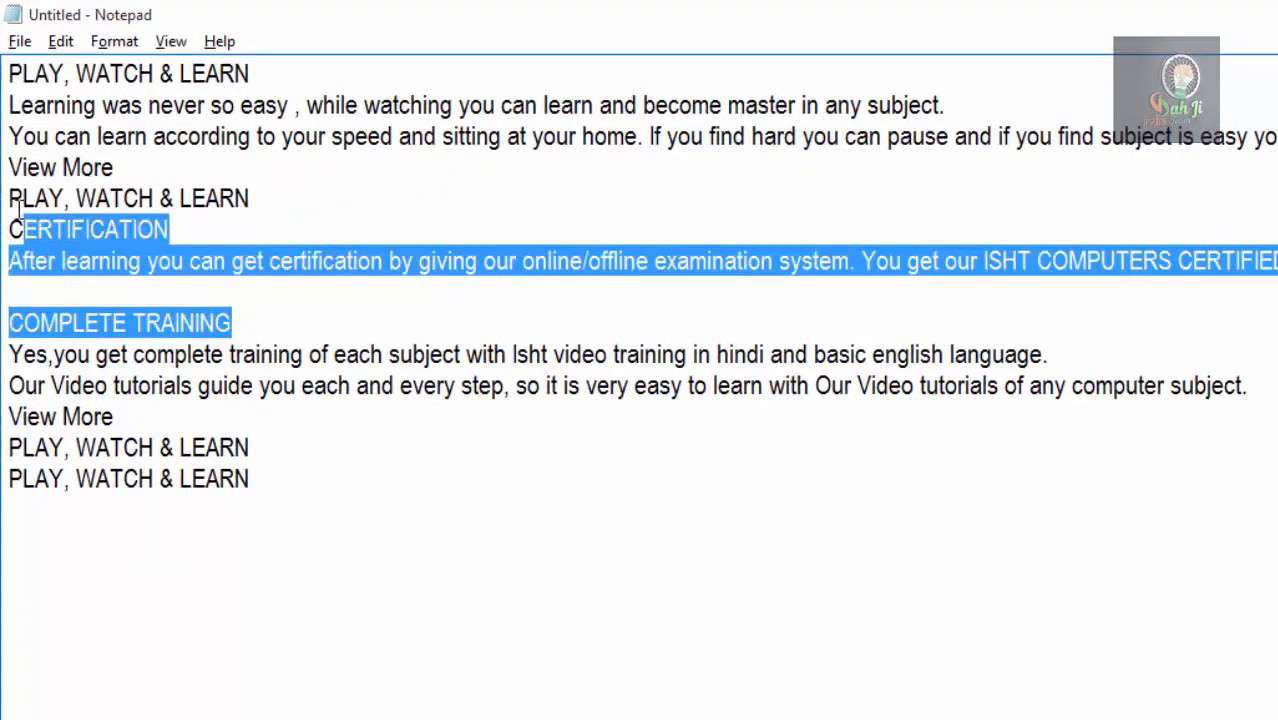
{"action": "left_click_drag", "start_coordinate": [17, 210], "coordinate": [12, 203]}
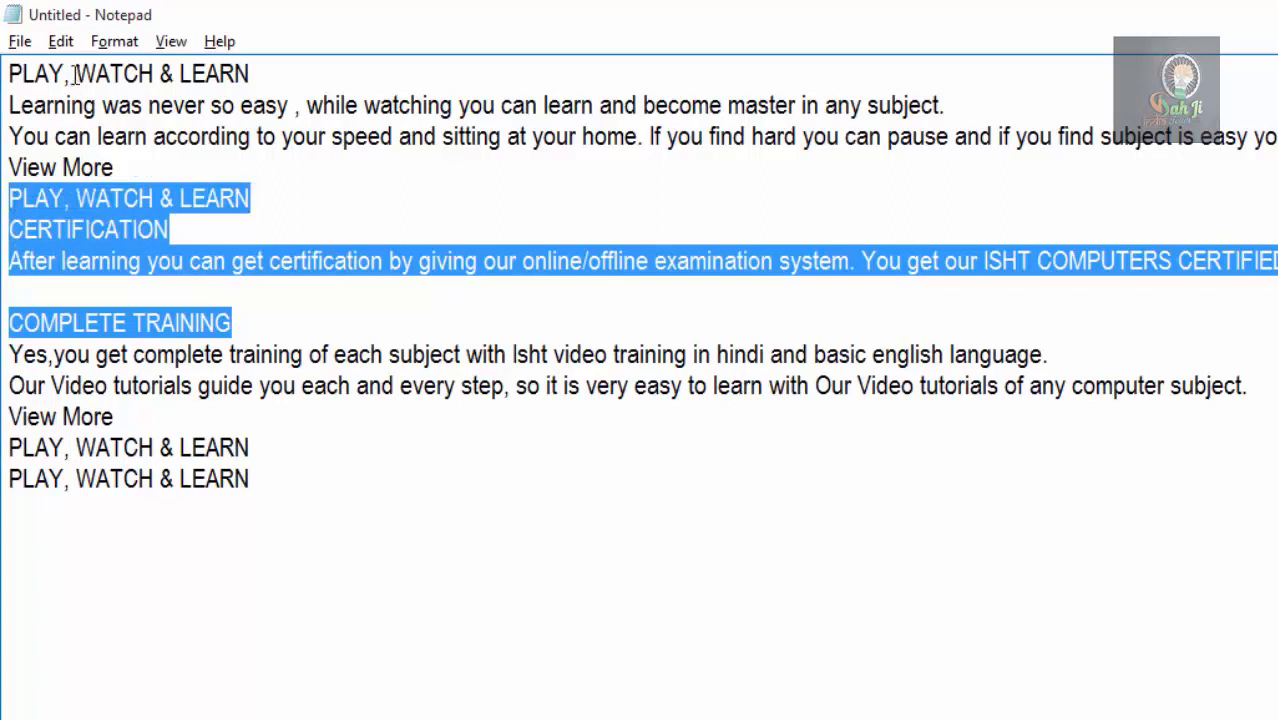
{"action": "left_click", "coordinate": [62, 41]}
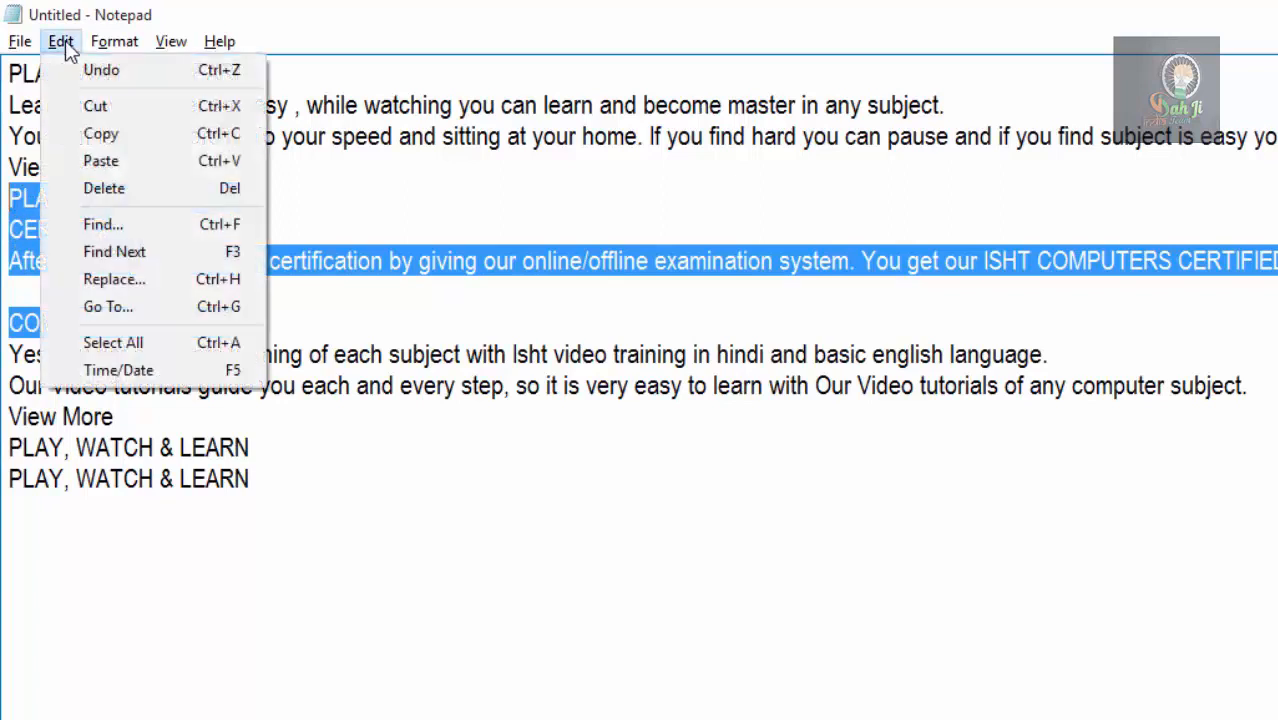
{"action": "left_click", "coordinate": [128, 192]}
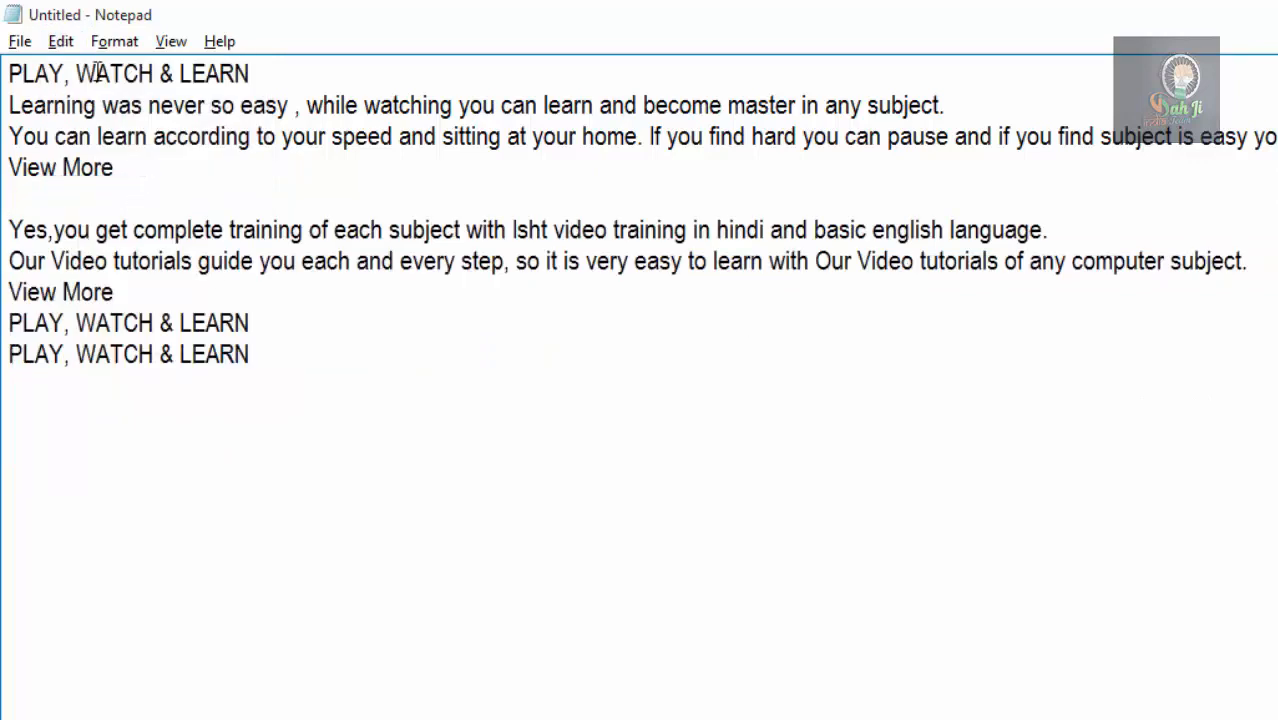
Undo the deletion of the CERTIFICATION block and deselect the text.
{"action": "left_click", "coordinate": [60, 43]}
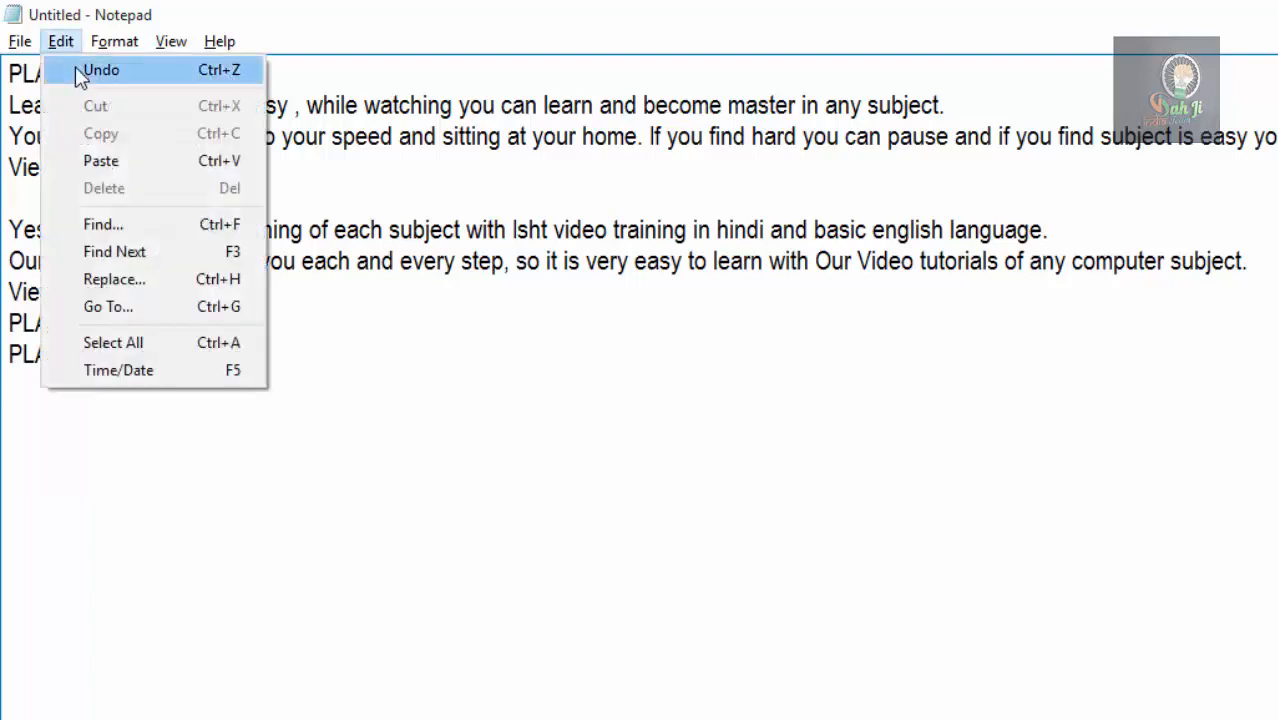
{"action": "left_click", "coordinate": [218, 74]}
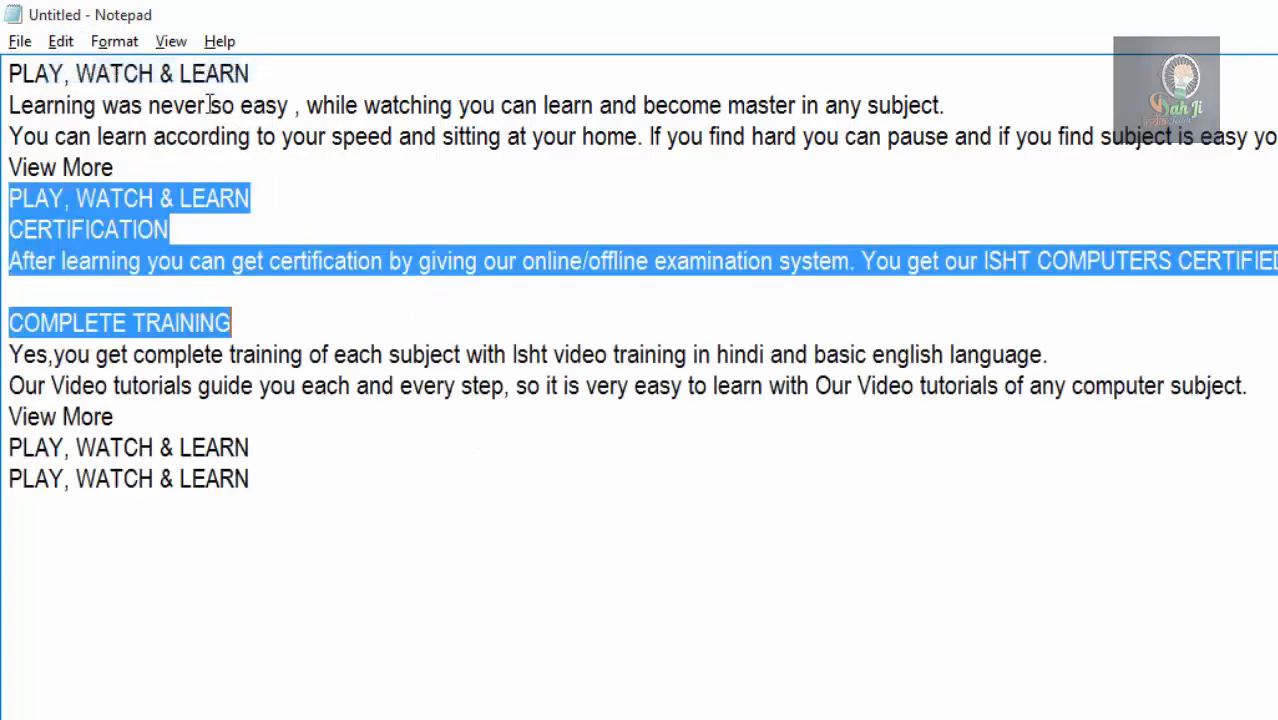
{"action": "left_click", "coordinate": [64, 41]}
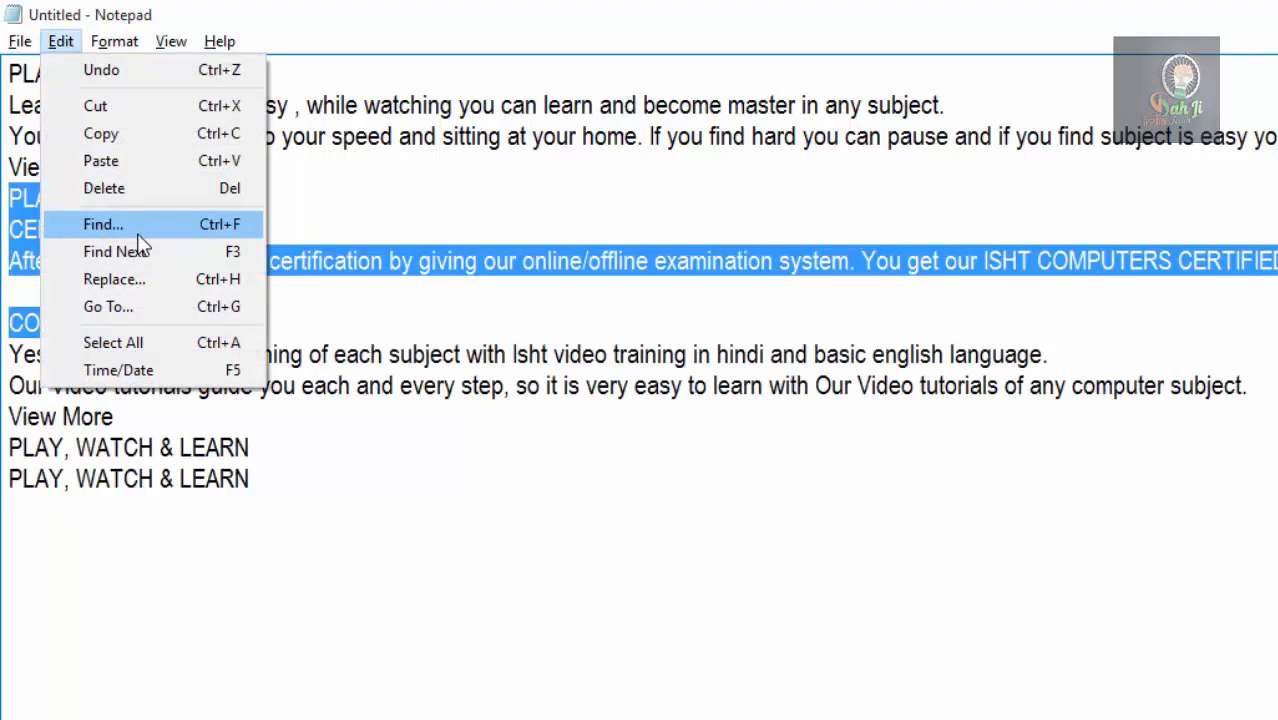
{"action": "left_click", "coordinate": [364, 180]}
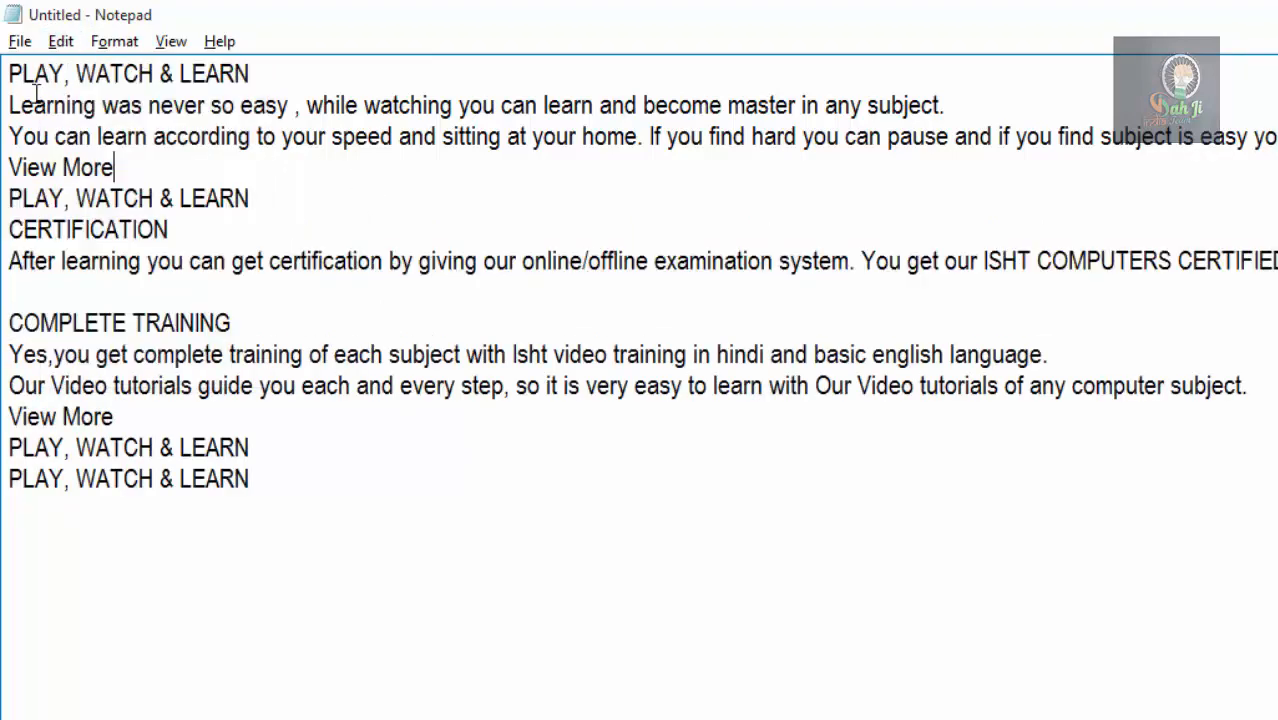
Start a Find from the beginning of the document, with PLAY as the search text.
{"action": "left_click", "coordinate": [10, 72]}
{"action": "left_click", "coordinate": [58, 45]}
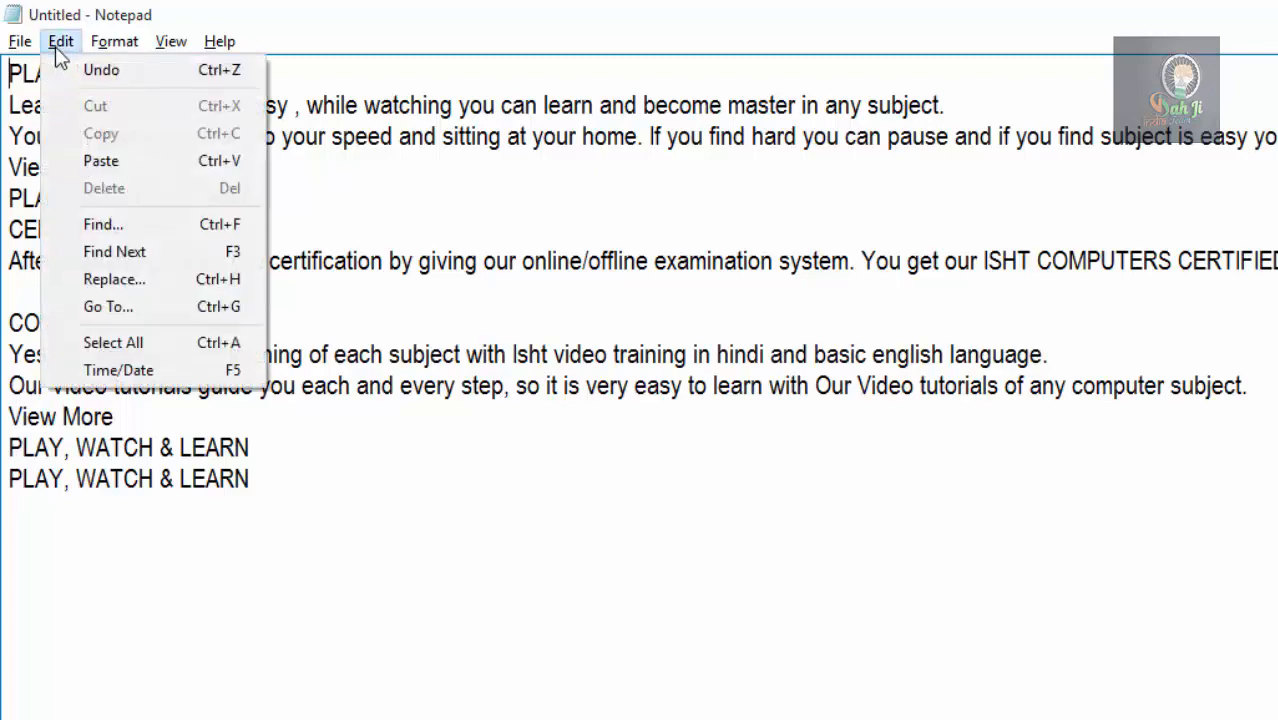
{"action": "left_click", "coordinate": [100, 226]}
{"action": "left_click_drag", "start_coordinate": [180, 235], "coordinate": [790, 287]}
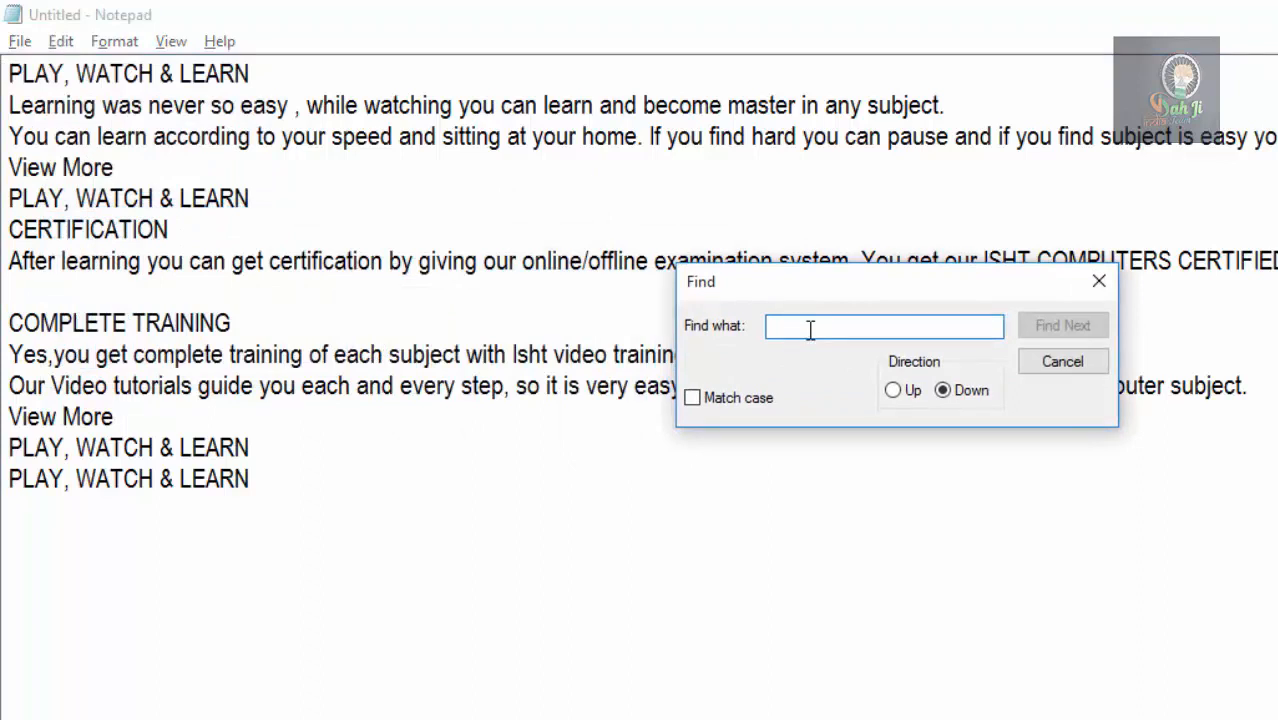
{"action": "type", "text": "PLAY"}
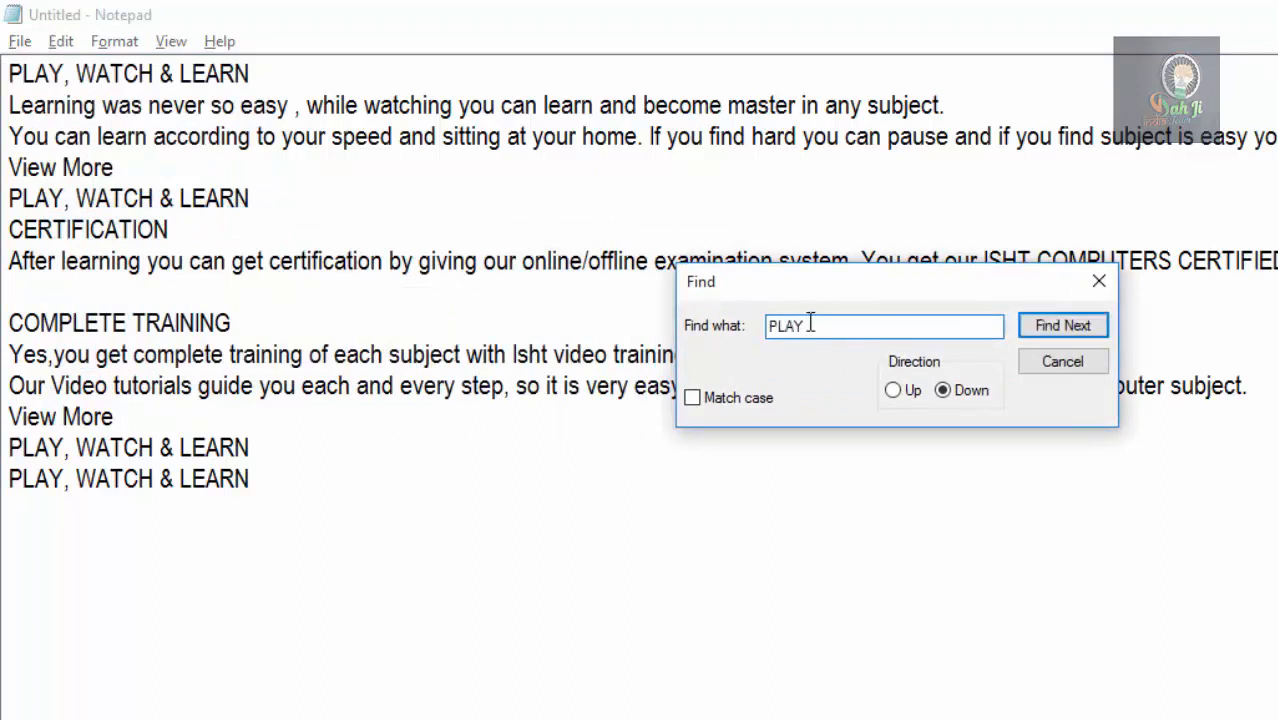
Find the first downward occurrence of PLAY from the start of the document, with Match case off.
{"action": "left_click", "coordinate": [9, 74]}
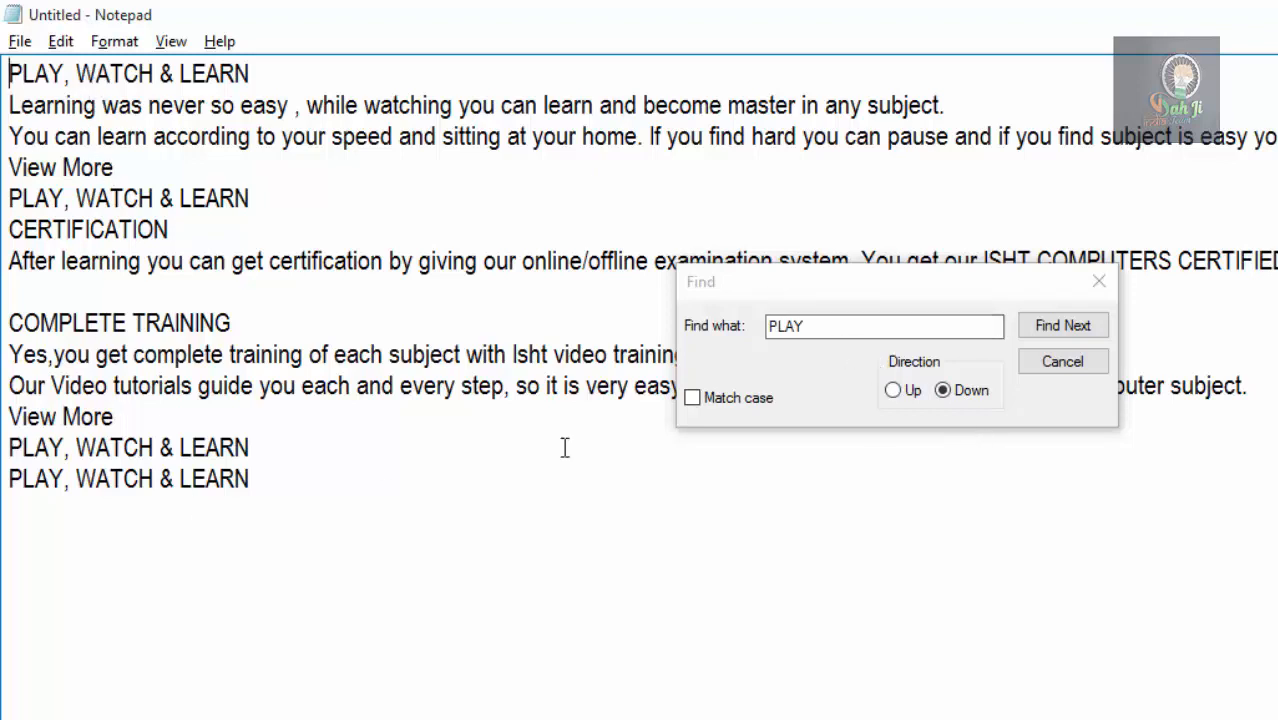
{"action": "left_click", "coordinate": [815, 331]}
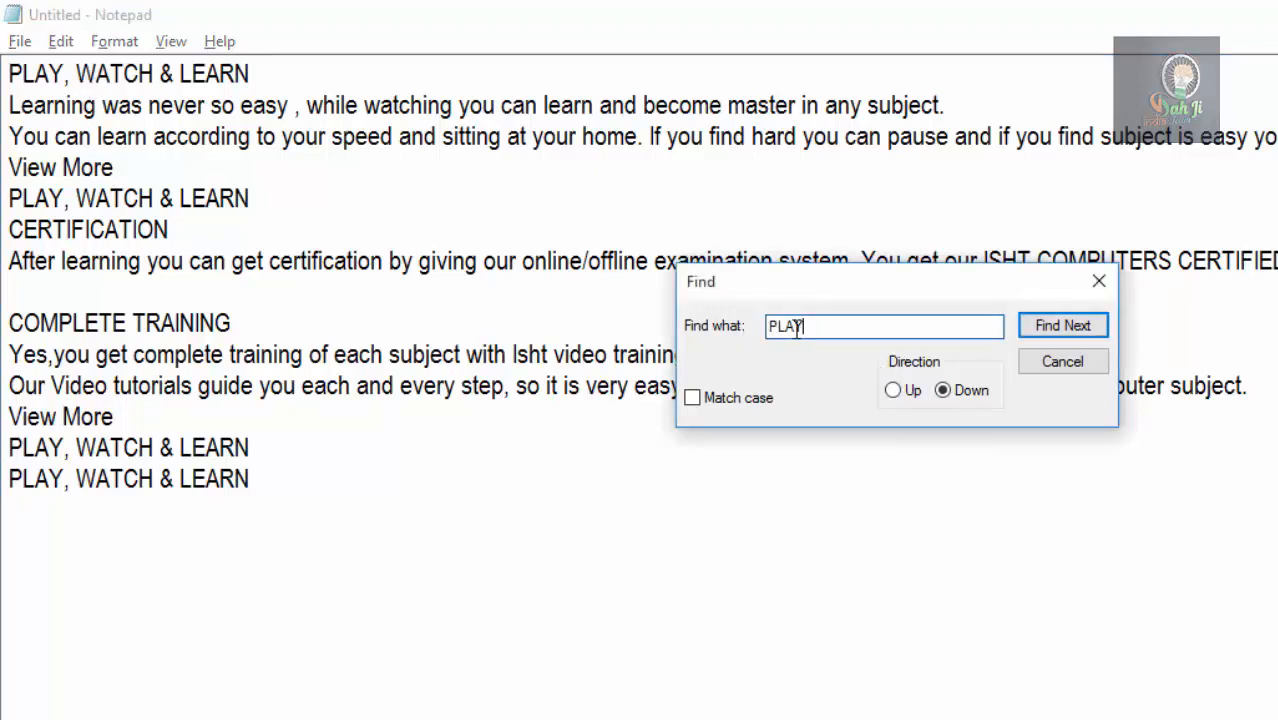
{"action": "left_click_drag", "start_coordinate": [807, 327], "coordinate": [766, 329]}
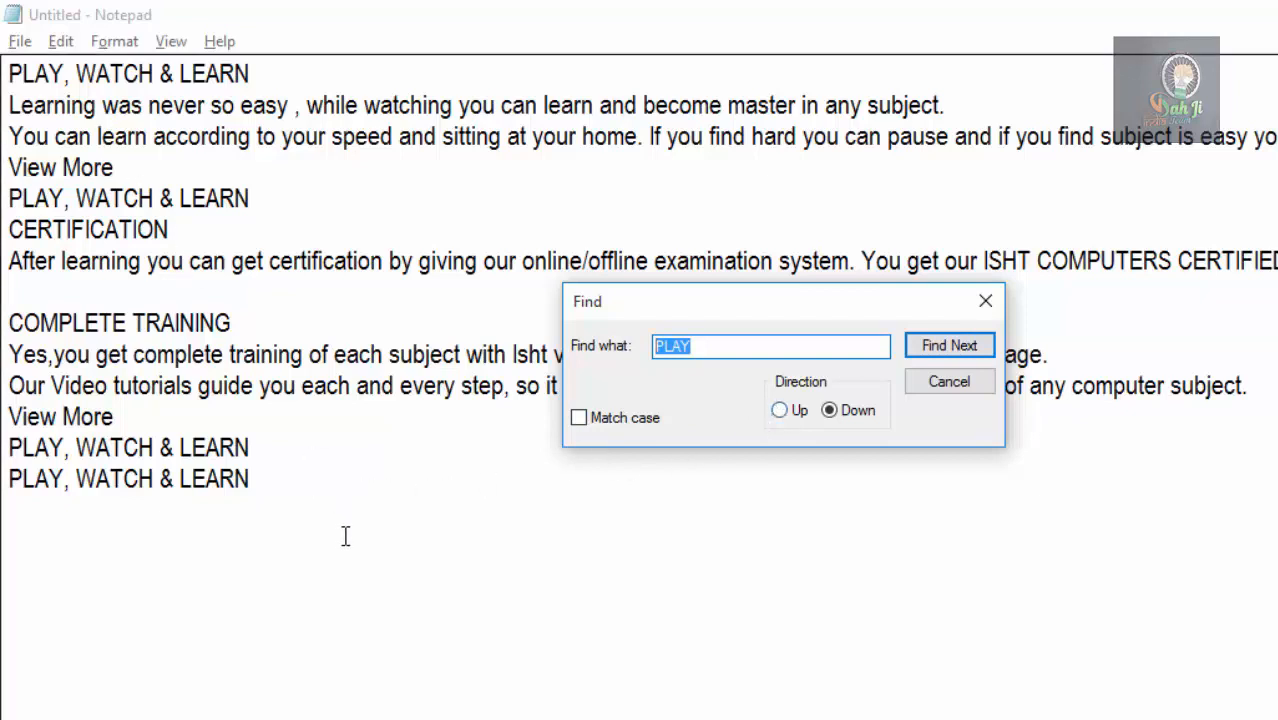
{"action": "left_click", "coordinate": [894, 496]}
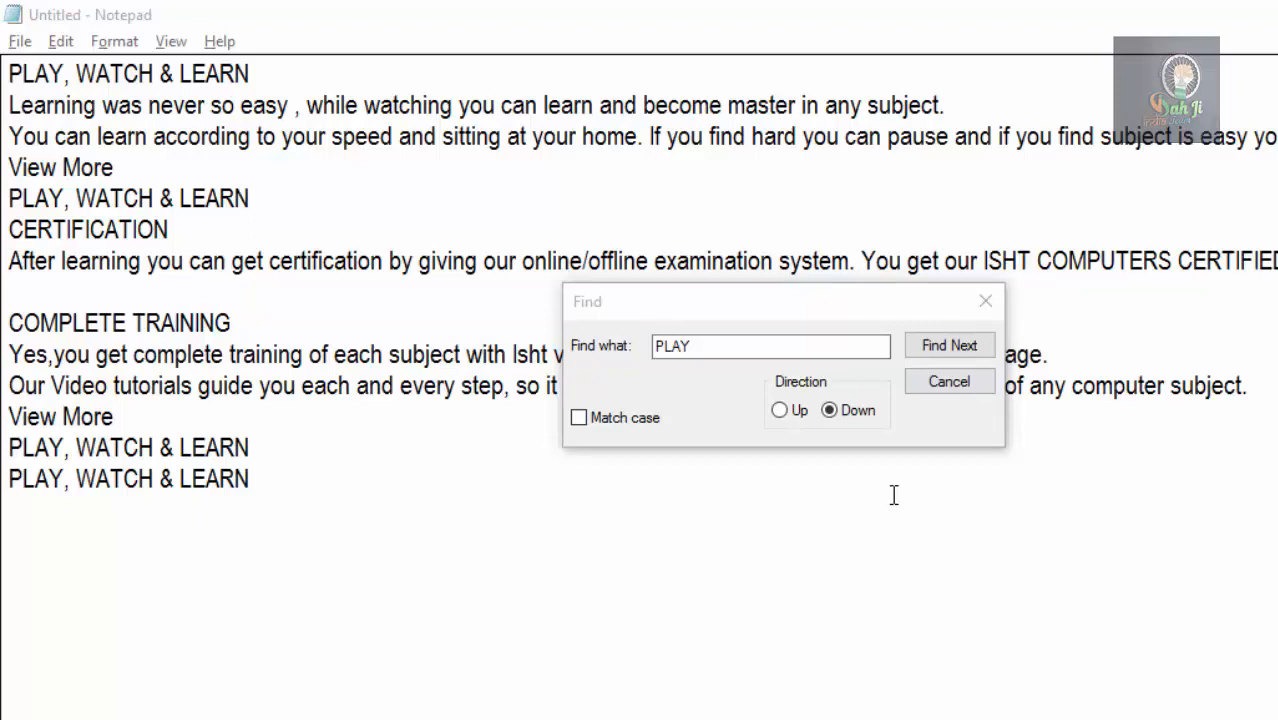
{"action": "left_click", "coordinate": [606, 420]}
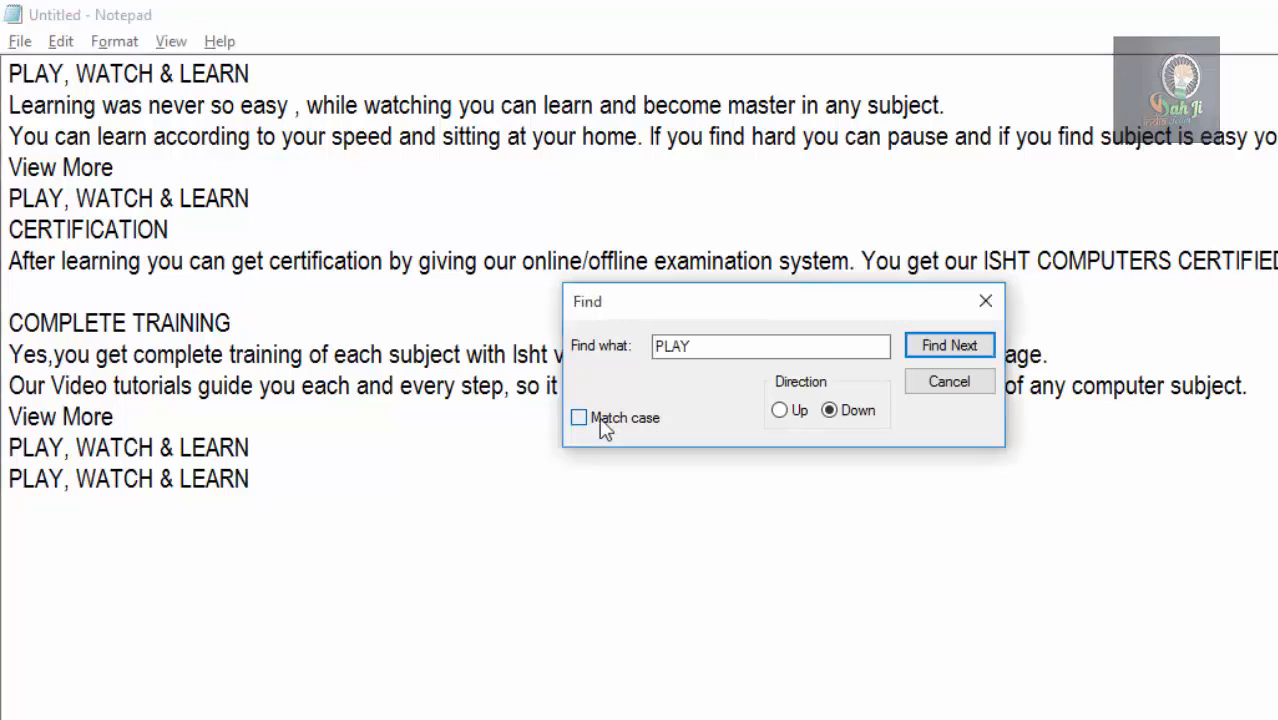
{"action": "left_click", "coordinate": [604, 420]}
{"action": "left_click", "coordinate": [604, 422]}
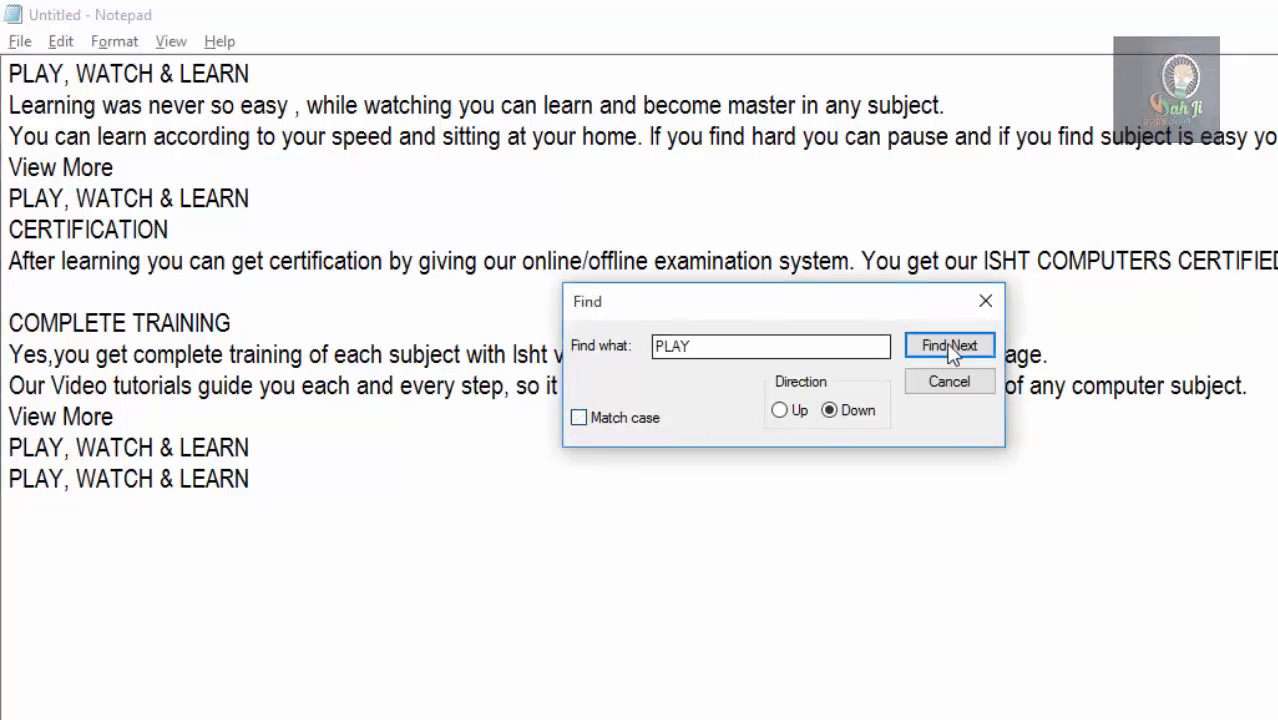
{"action": "left_click", "coordinate": [728, 354]}
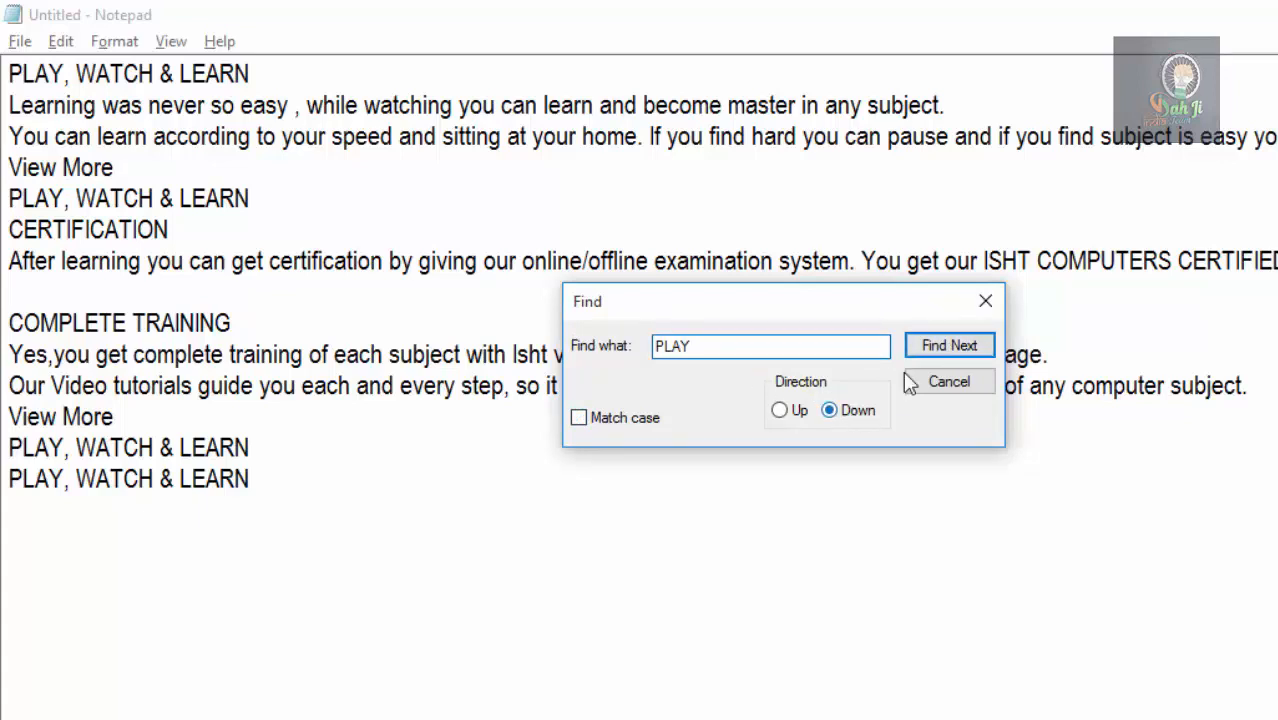
{"action": "left_click", "coordinate": [10, 73]}
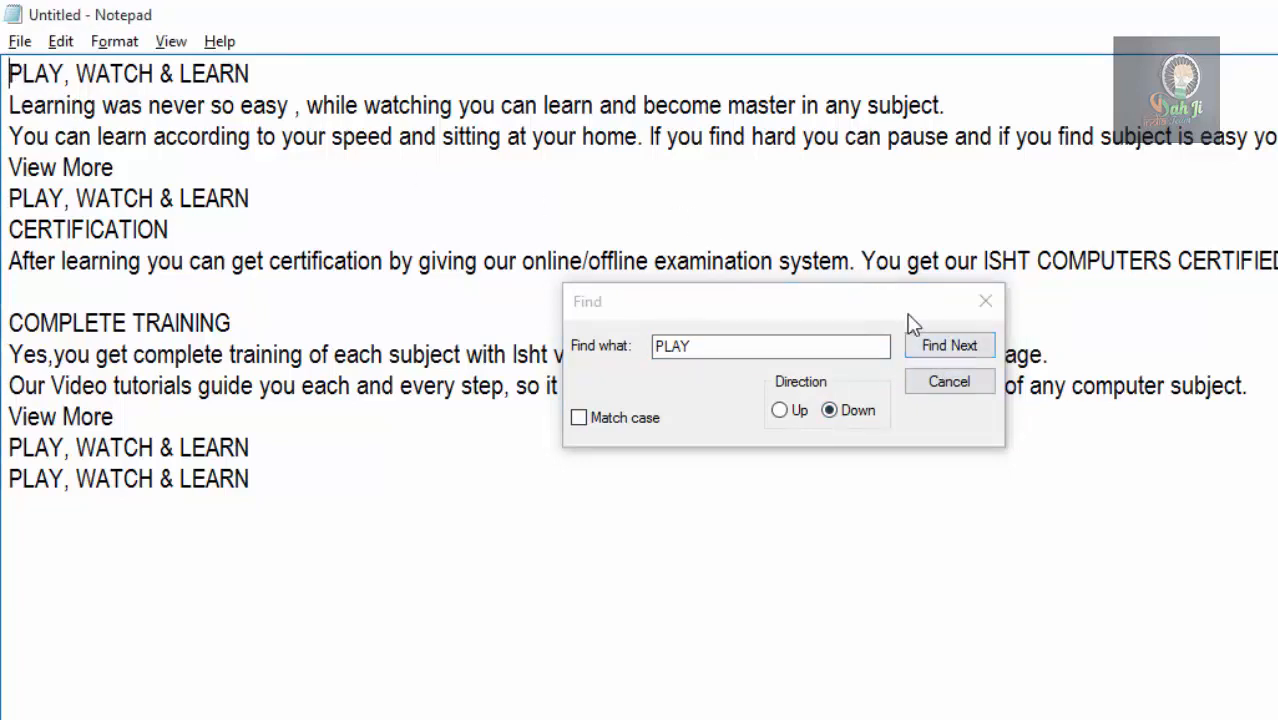
{"action": "left_click", "coordinate": [940, 346]}
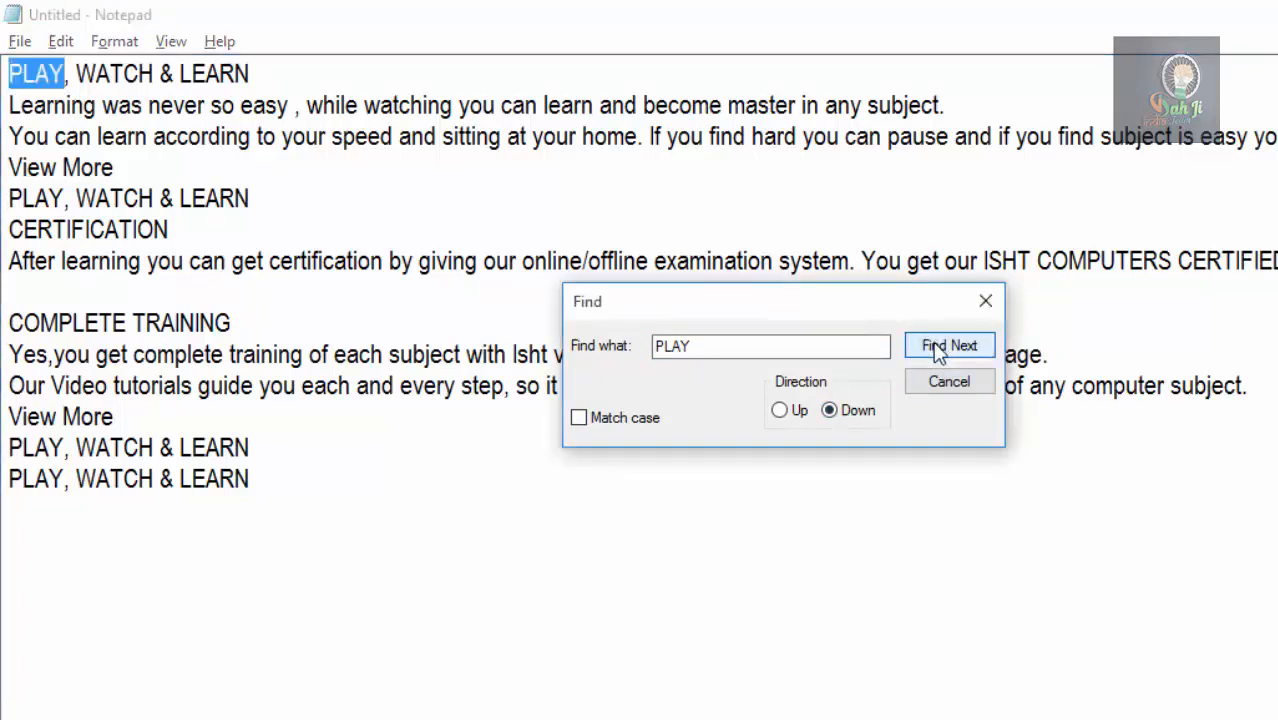
Find the remaining occurrences of PLAY downward until the search reaches the end of the document.
{"action": "left_click", "coordinate": [933, 345]}
{"action": "left_click", "coordinate": [933, 345]}
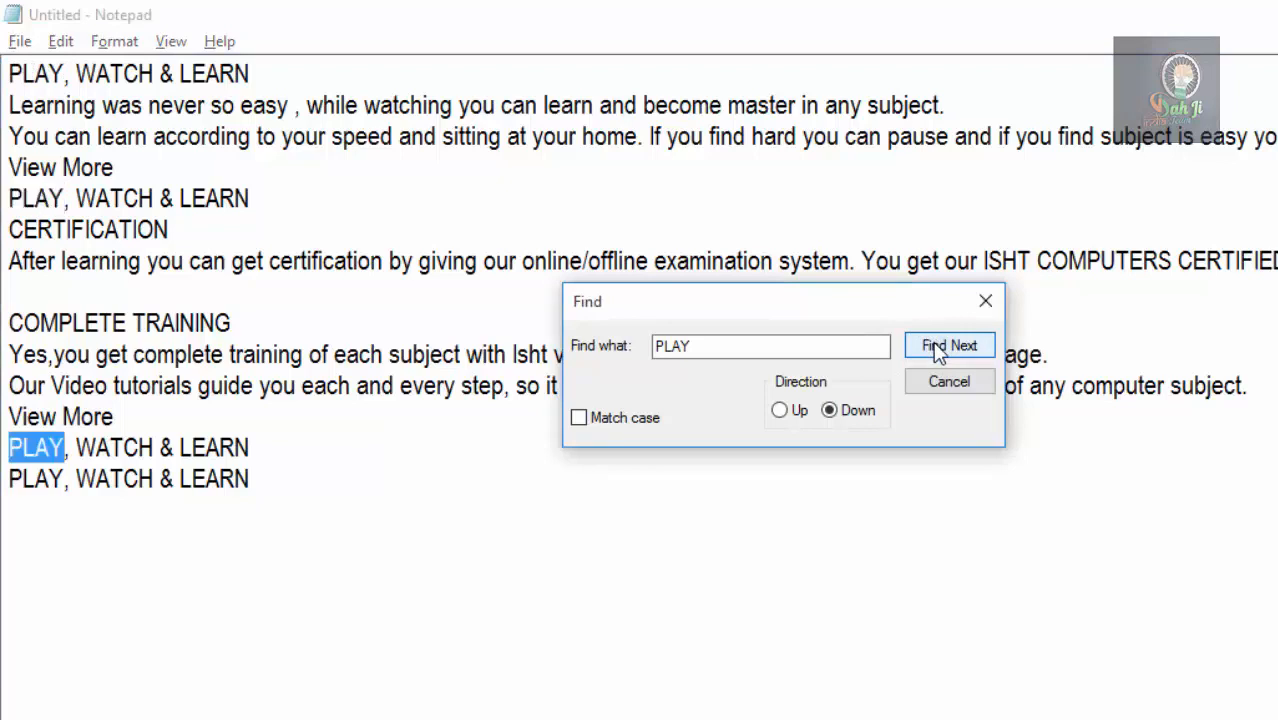
{"action": "left_click", "coordinate": [933, 345]}
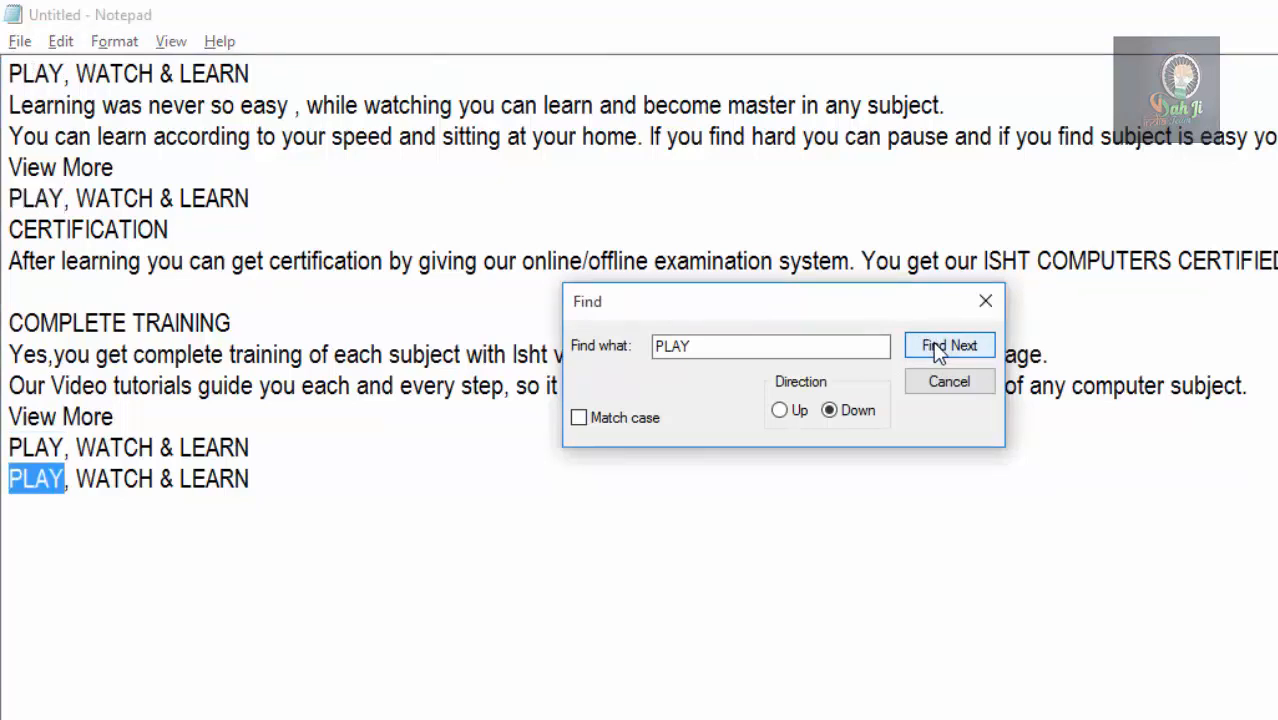
{"action": "left_click", "coordinate": [933, 341]}
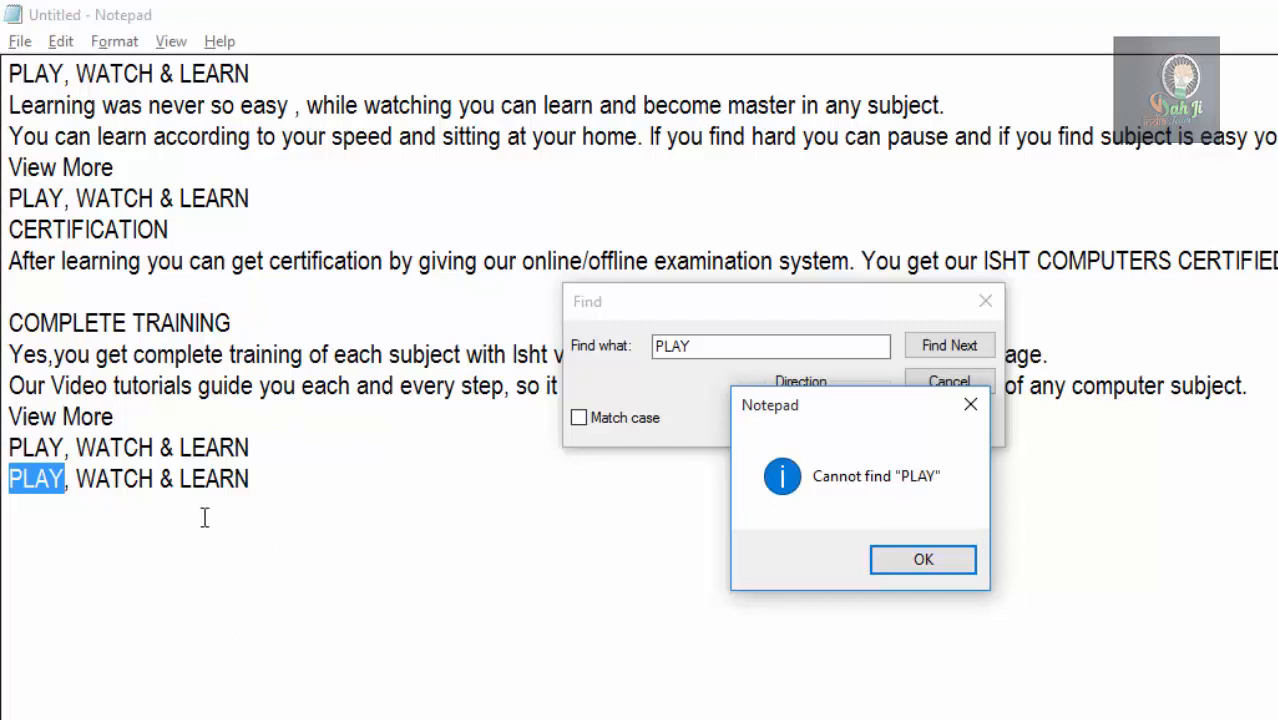
{"action": "left_click", "coordinate": [924, 565]}
Search upward for PLAY from the end of the last line, stepping through successive occurrences.
{"action": "left_click", "coordinate": [287, 484]}
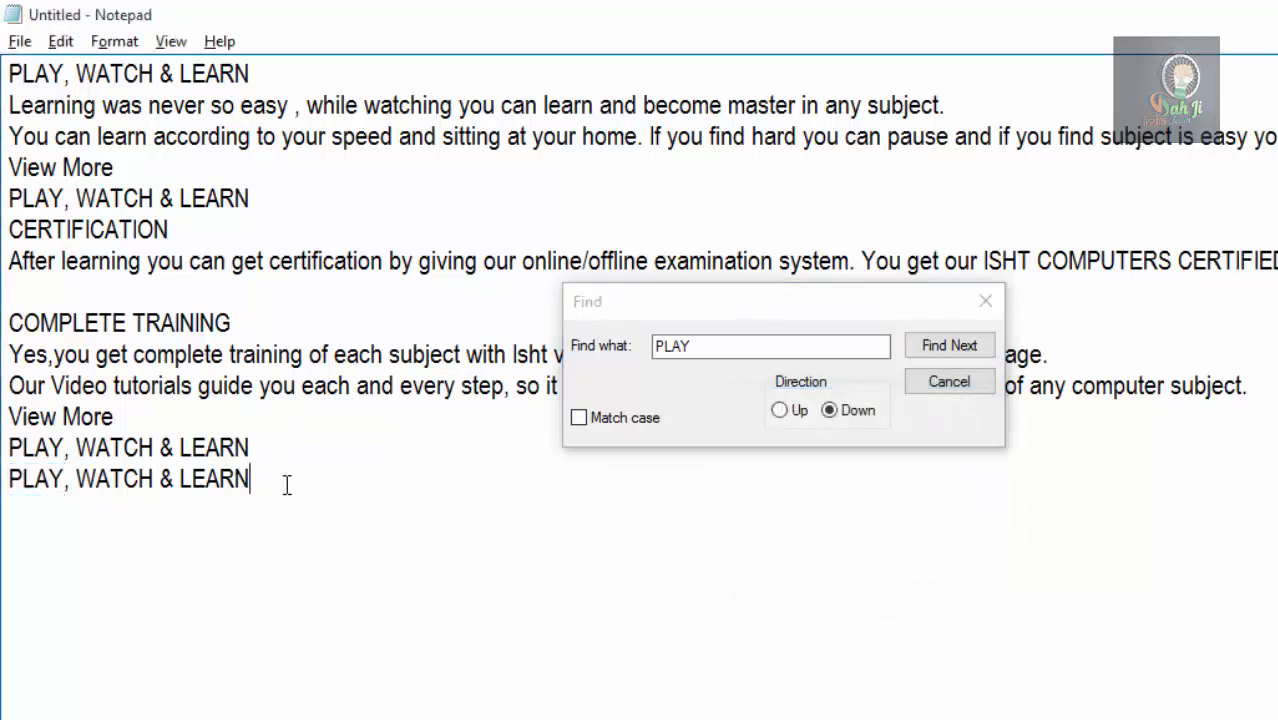
{"action": "left_click", "coordinate": [777, 411]}
{"action": "left_click", "coordinate": [944, 347]}
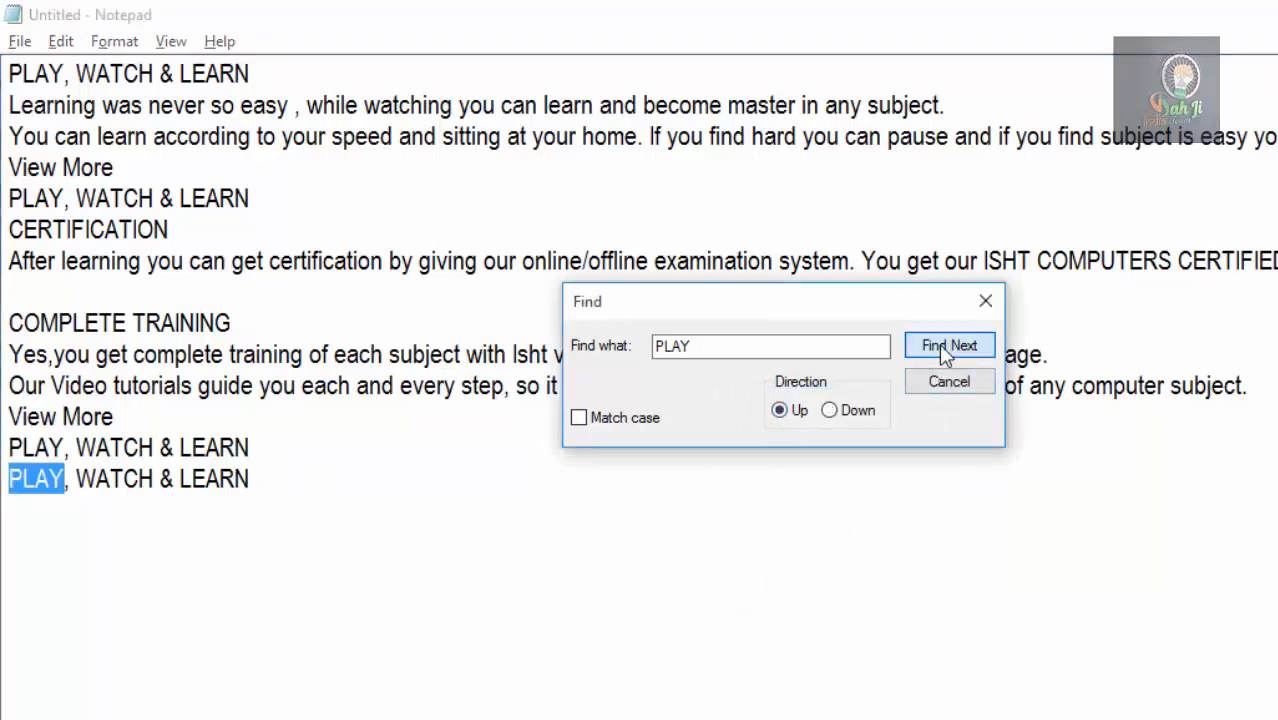
{"action": "left_click", "coordinate": [944, 350]}
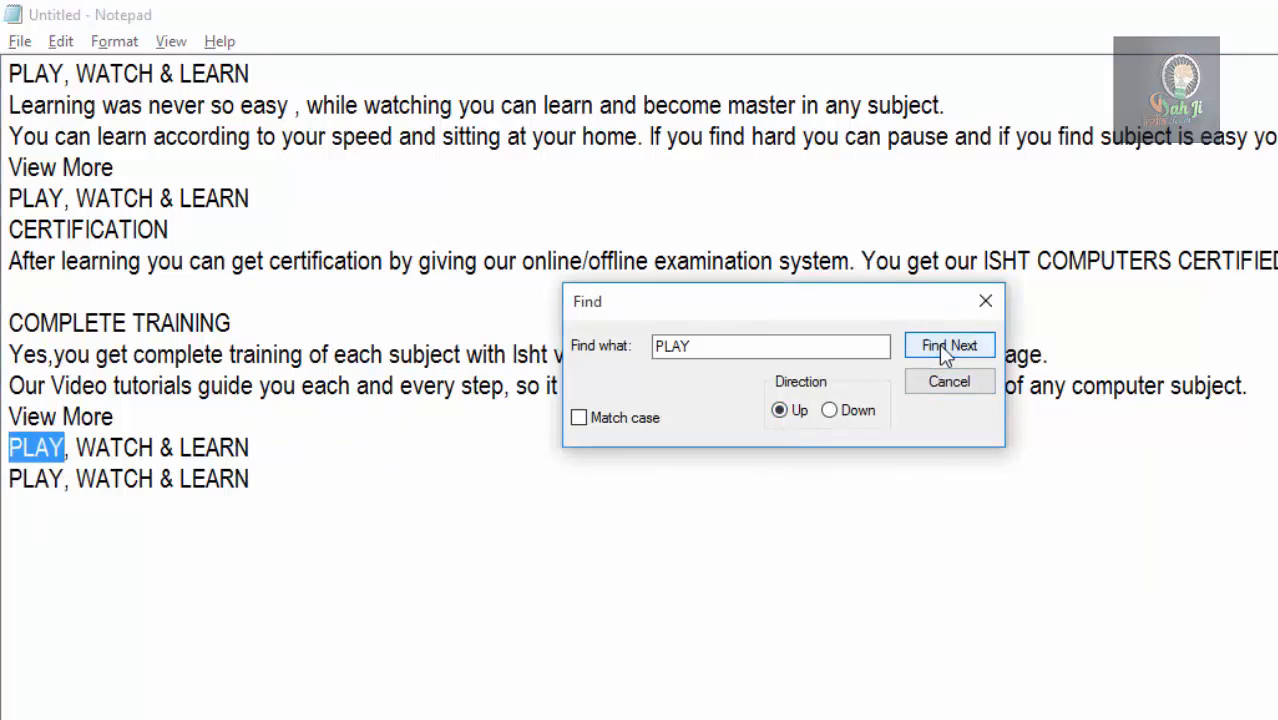
{"action": "left_click", "coordinate": [944, 350]}
{"action": "left_click", "coordinate": [944, 350]}
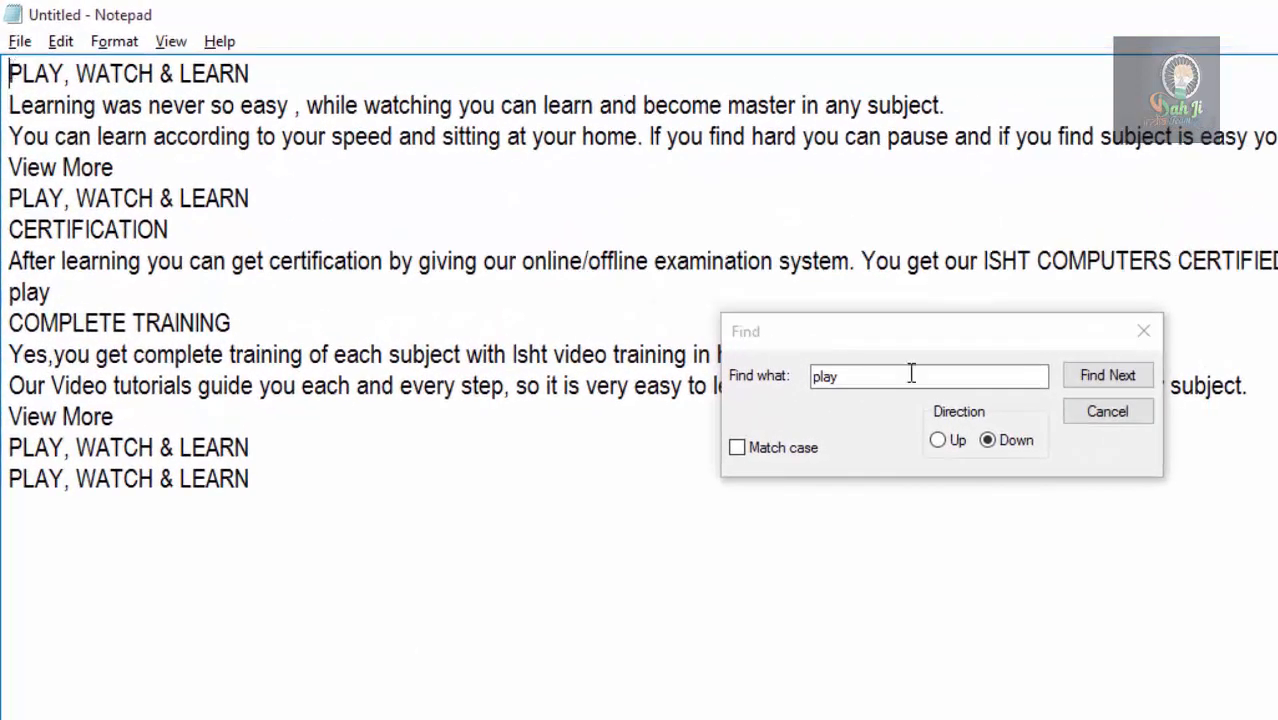
Find each occurrence of play downward from the start of the document, with Match case off.
{"action": "left_click", "coordinate": [1102, 378]}
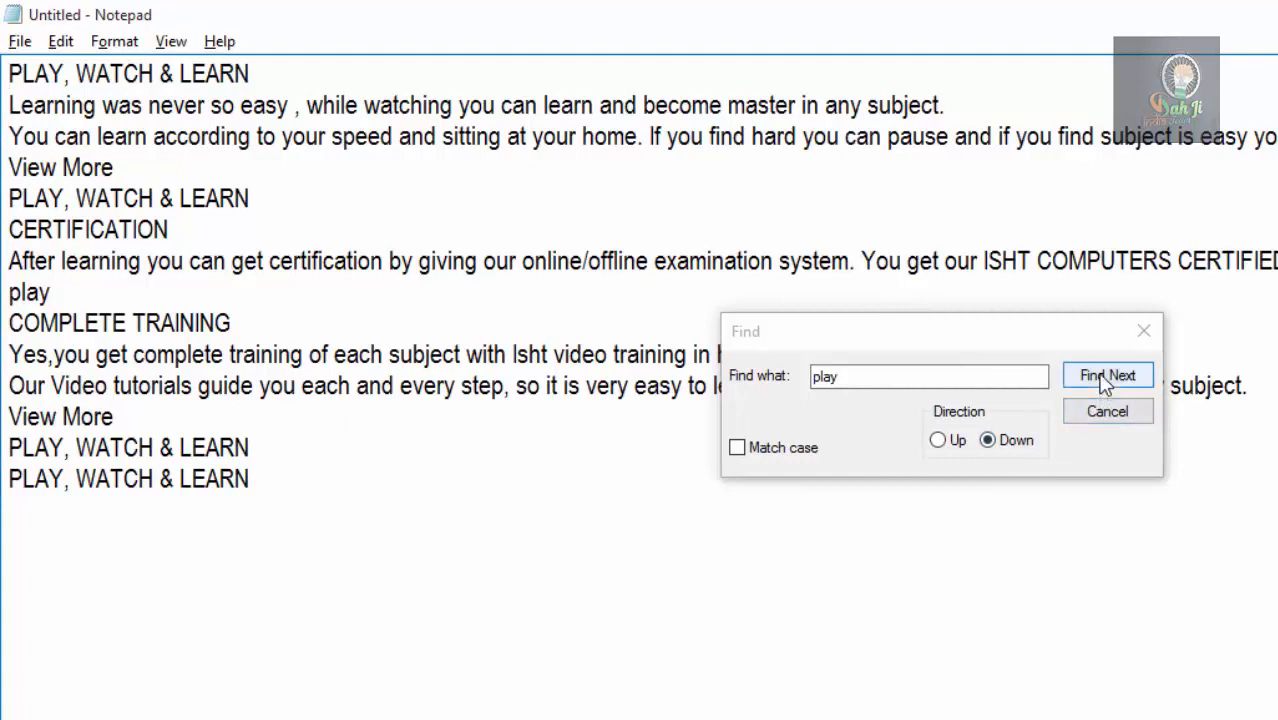
{"action": "left_click", "coordinate": [1104, 380]}
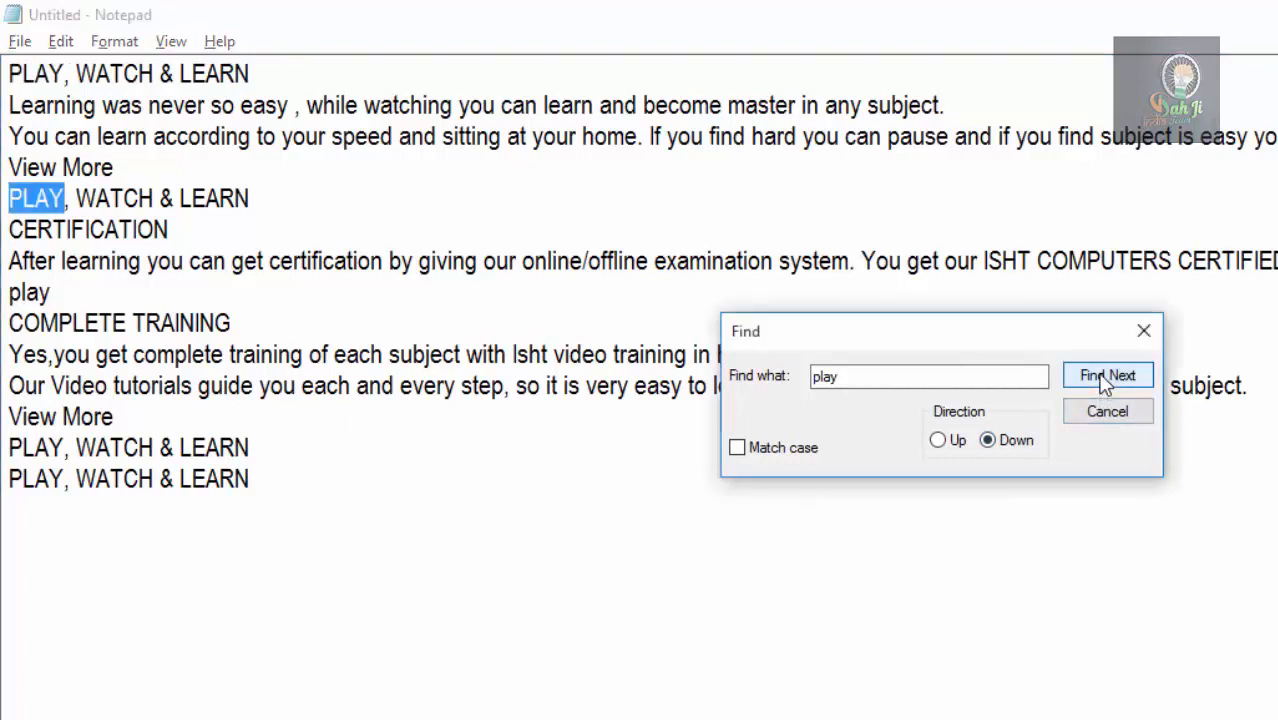
{"action": "left_click", "coordinate": [1104, 380]}
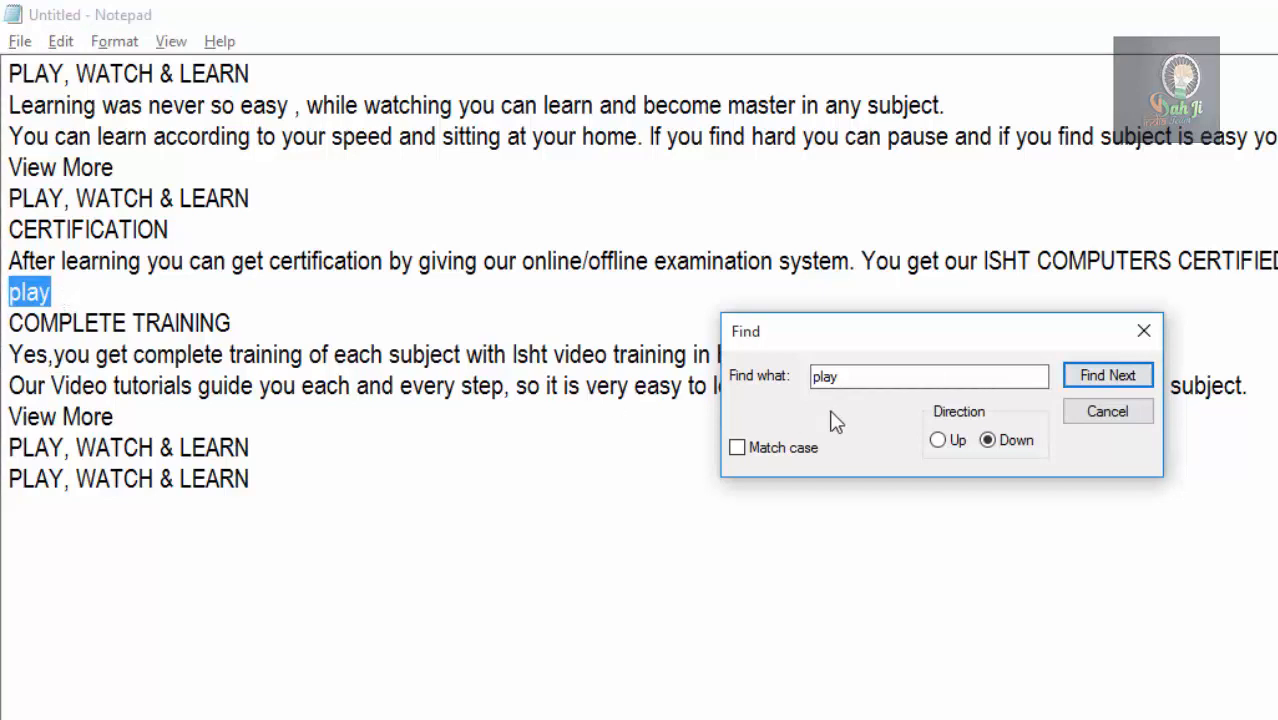
{"action": "left_click", "coordinate": [1082, 377]}
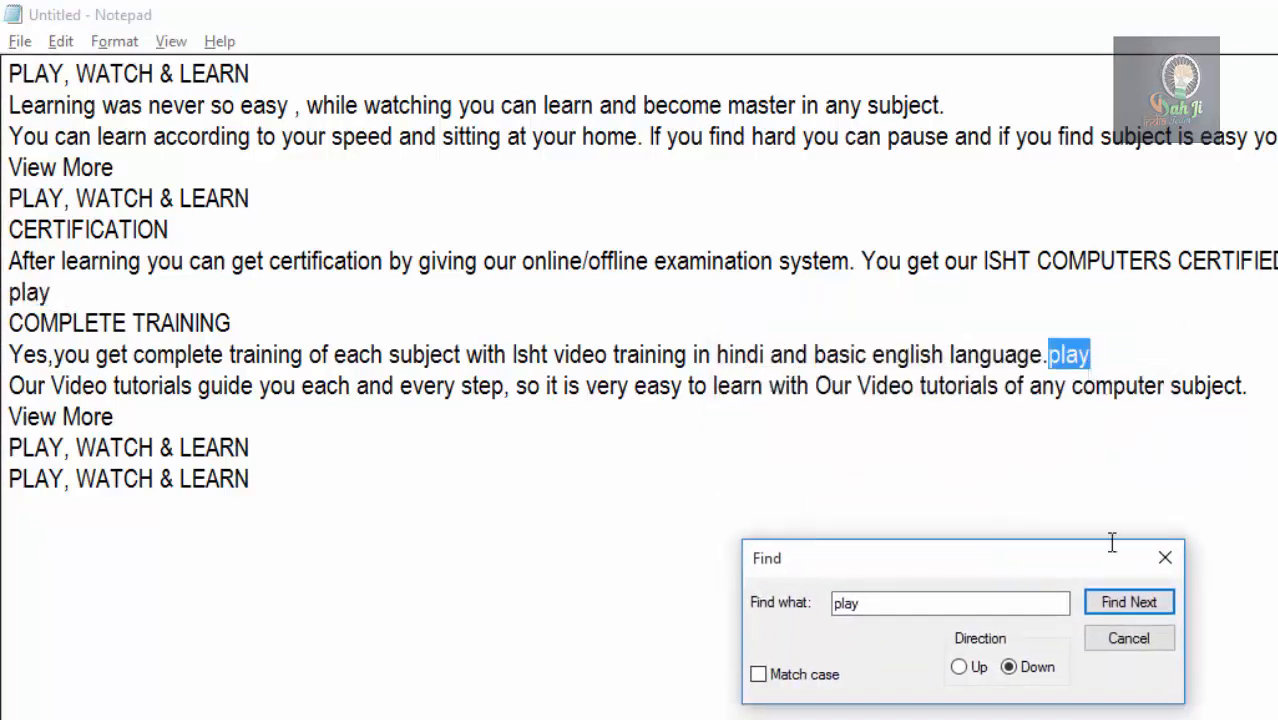
{"action": "left_click", "coordinate": [1129, 606]}
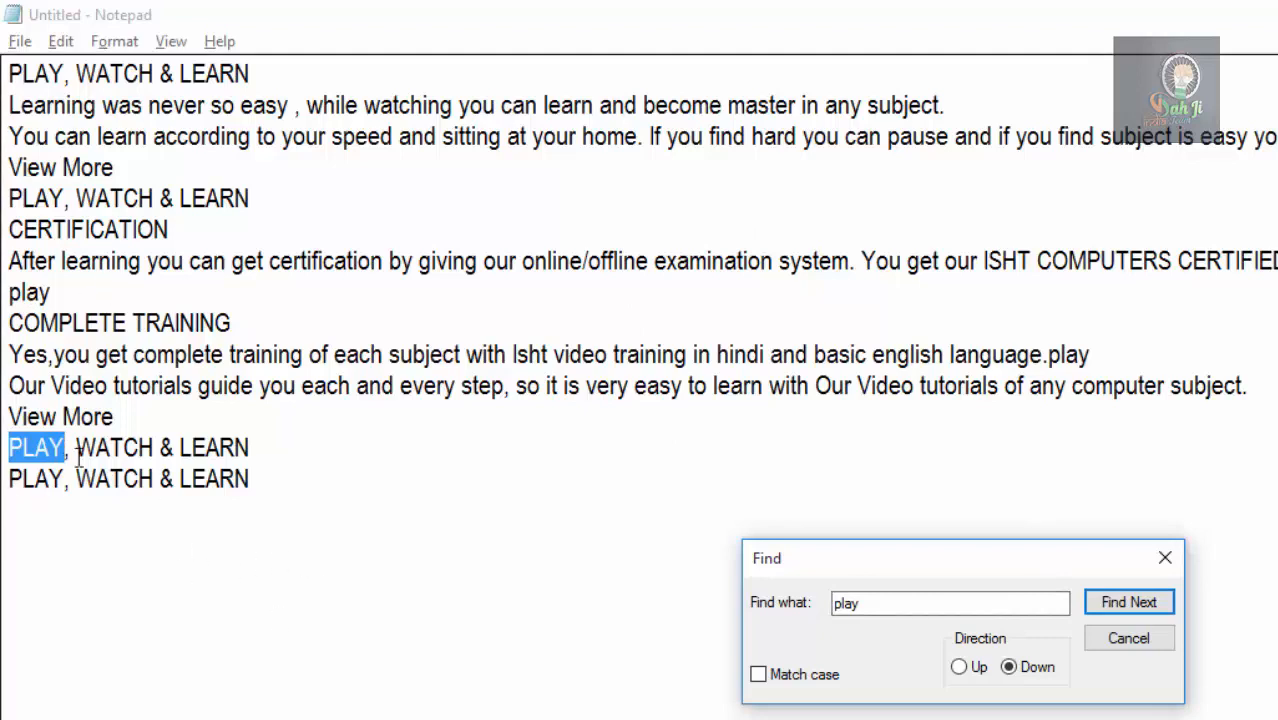
{"action": "left_click", "coordinate": [1118, 605]}
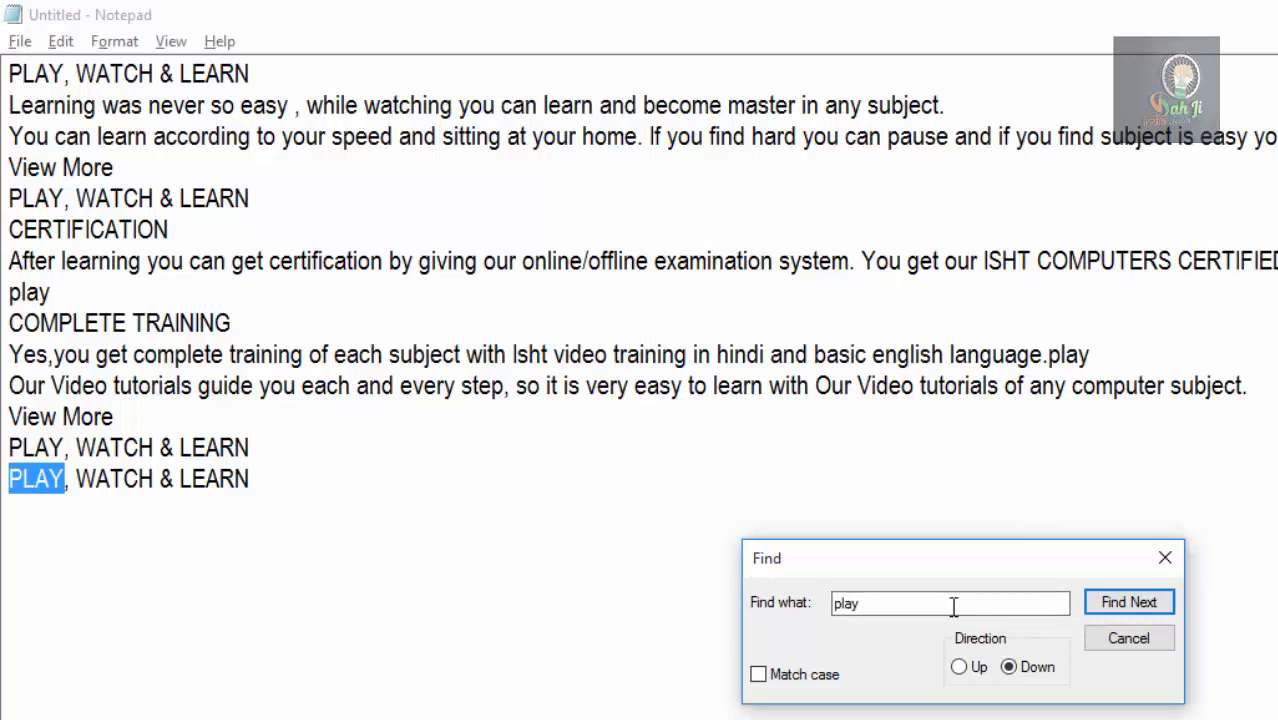
Turn on Match case, search downward for play from the start of the document until no match remains, and close the search.
{"action": "left_click", "coordinate": [766, 677]}
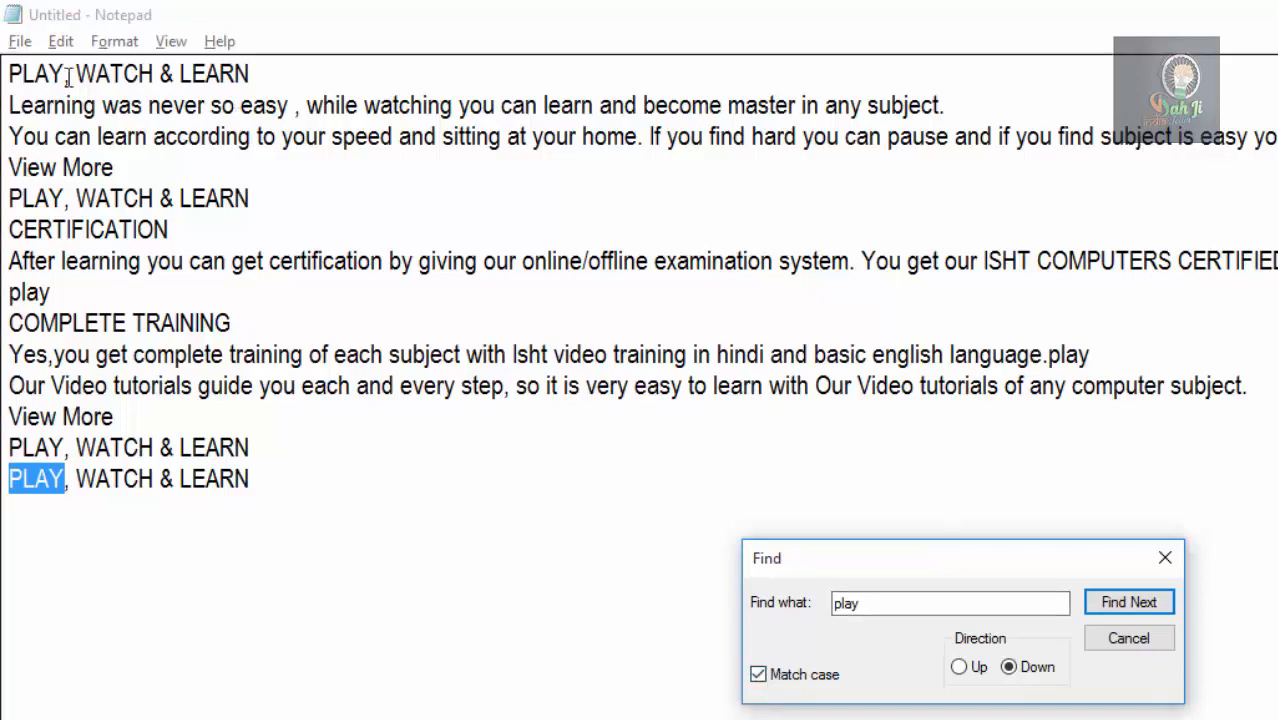
{"action": "left_click", "coordinate": [16, 73]}
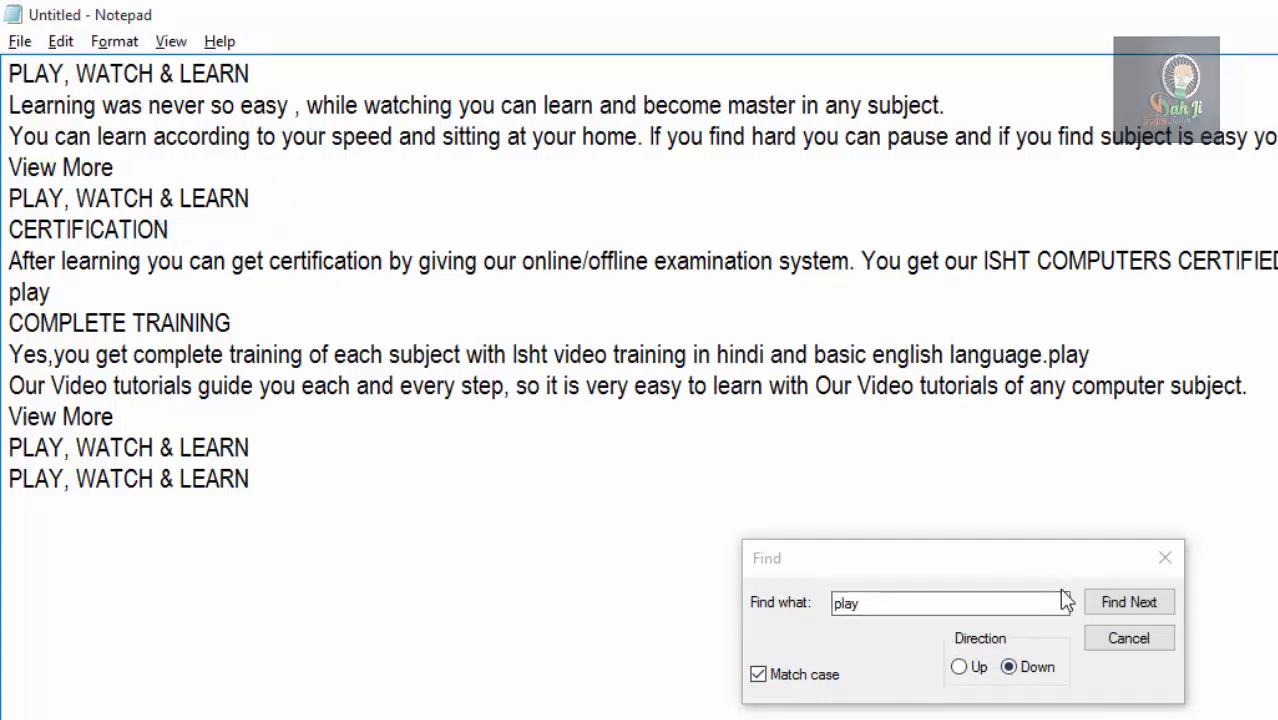
{"action": "left_click", "coordinate": [1143, 605]}
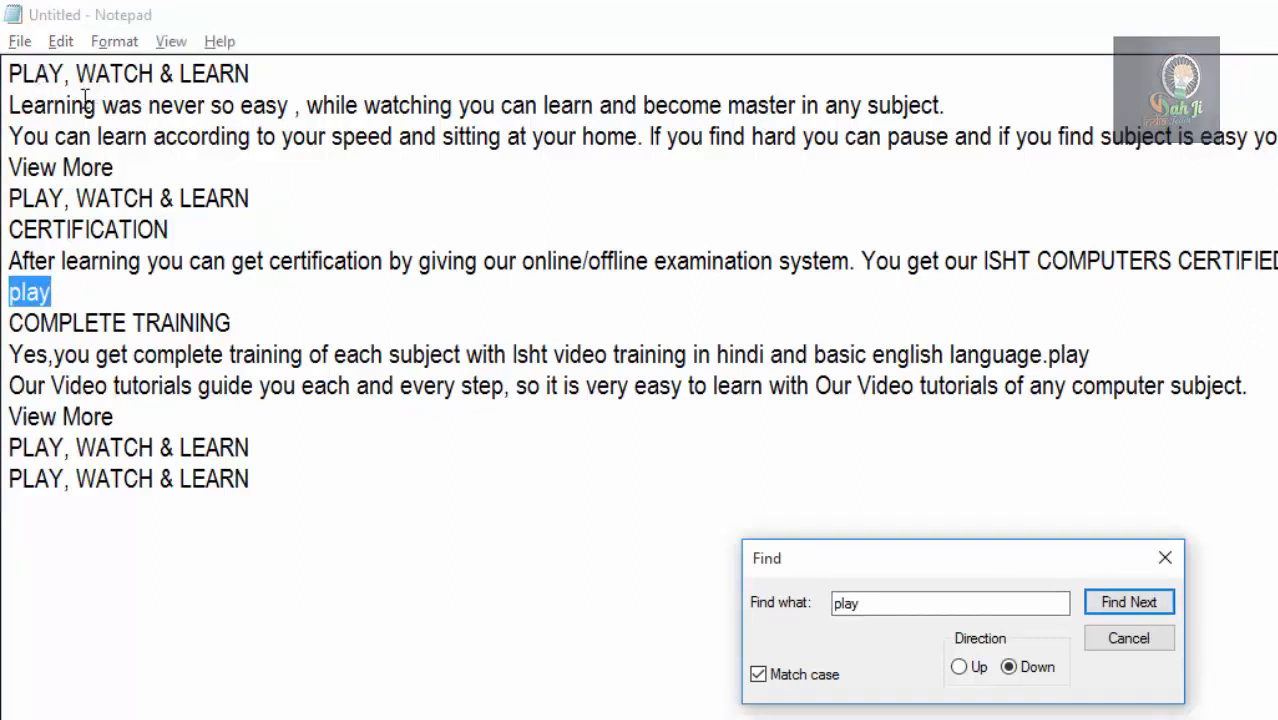
{"action": "left_click", "coordinate": [1115, 605]}
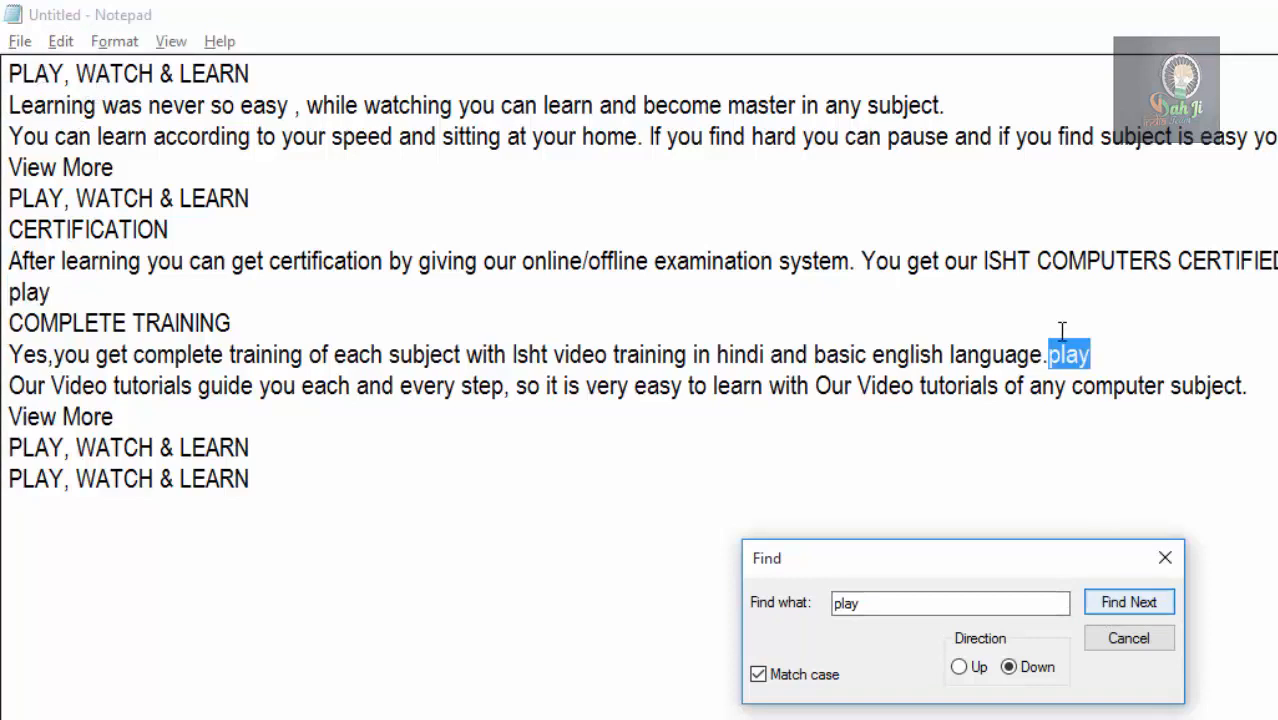
{"action": "left_click", "coordinate": [1132, 604]}
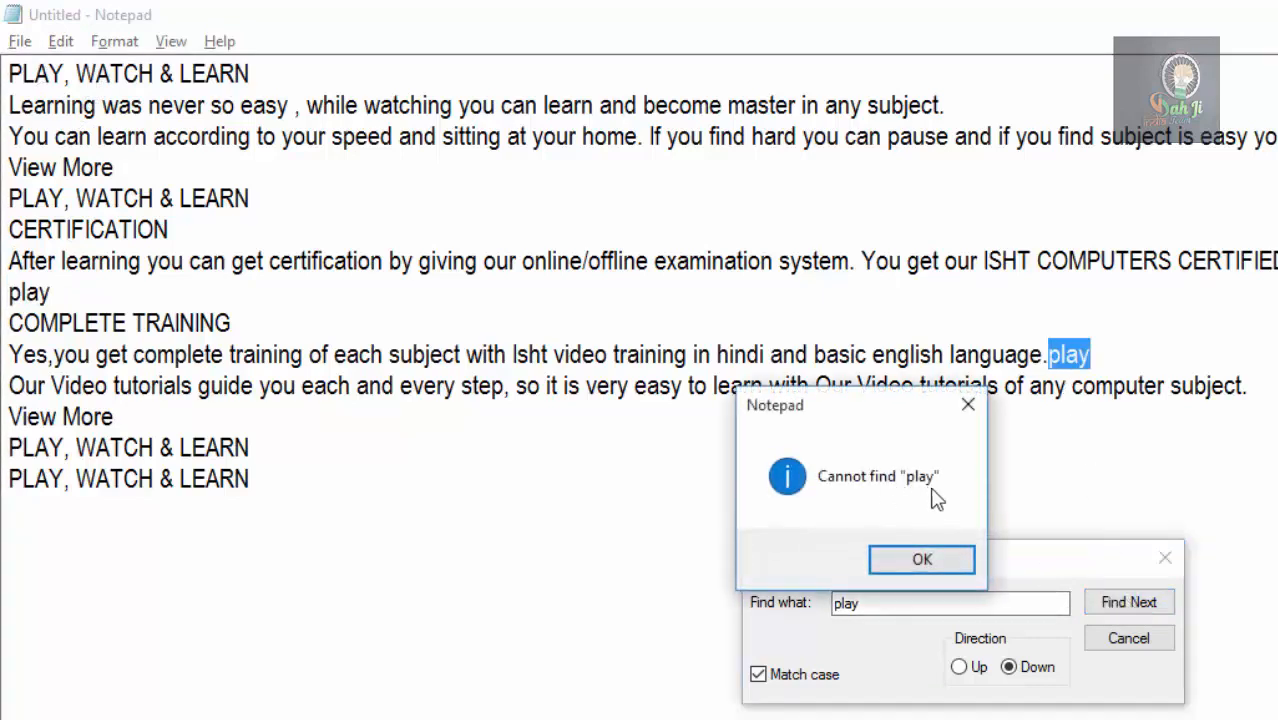
{"action": "left_click_drag", "start_coordinate": [855, 425], "coordinate": [720, 310]}
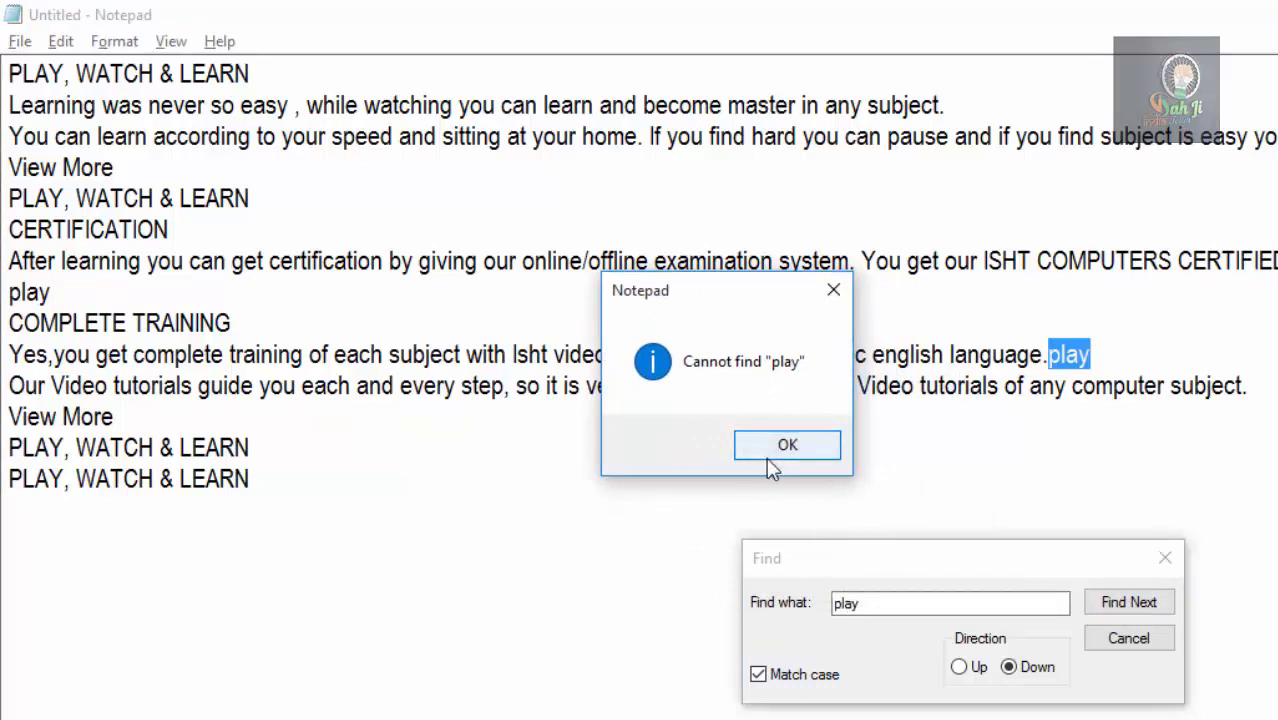
{"action": "left_click", "coordinate": [783, 464]}
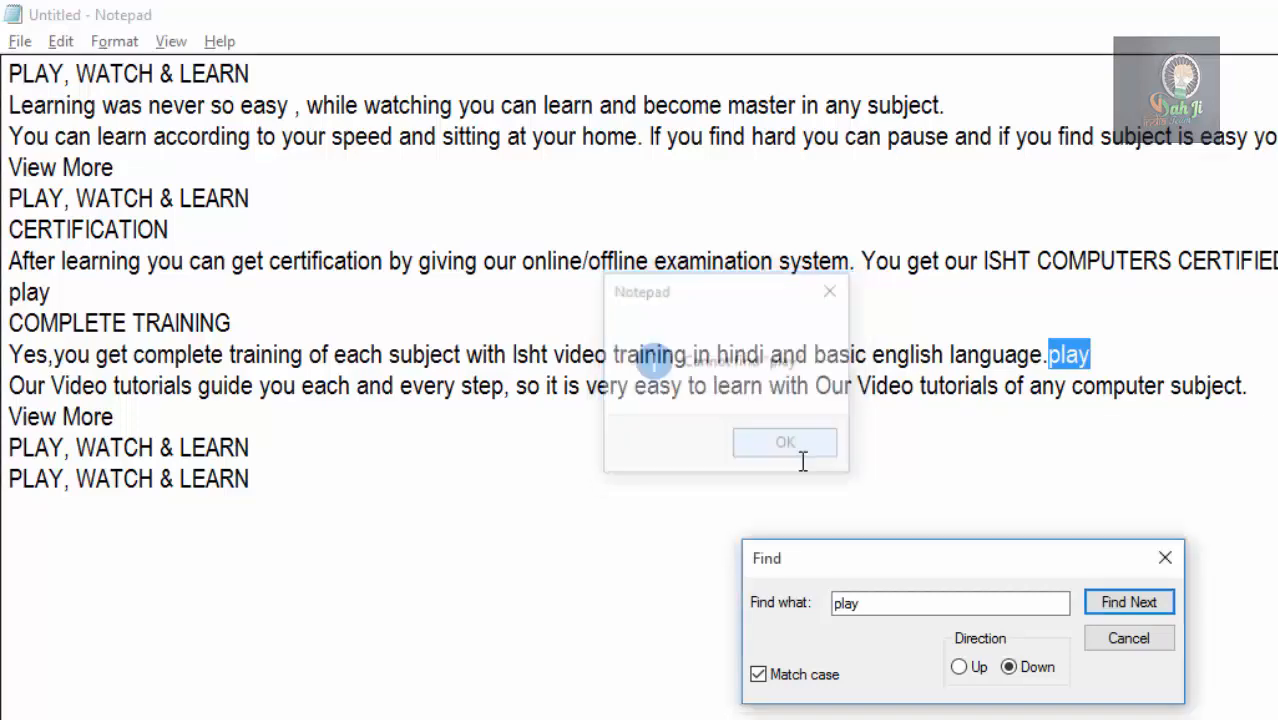
{"action": "left_click", "coordinate": [1128, 638]}
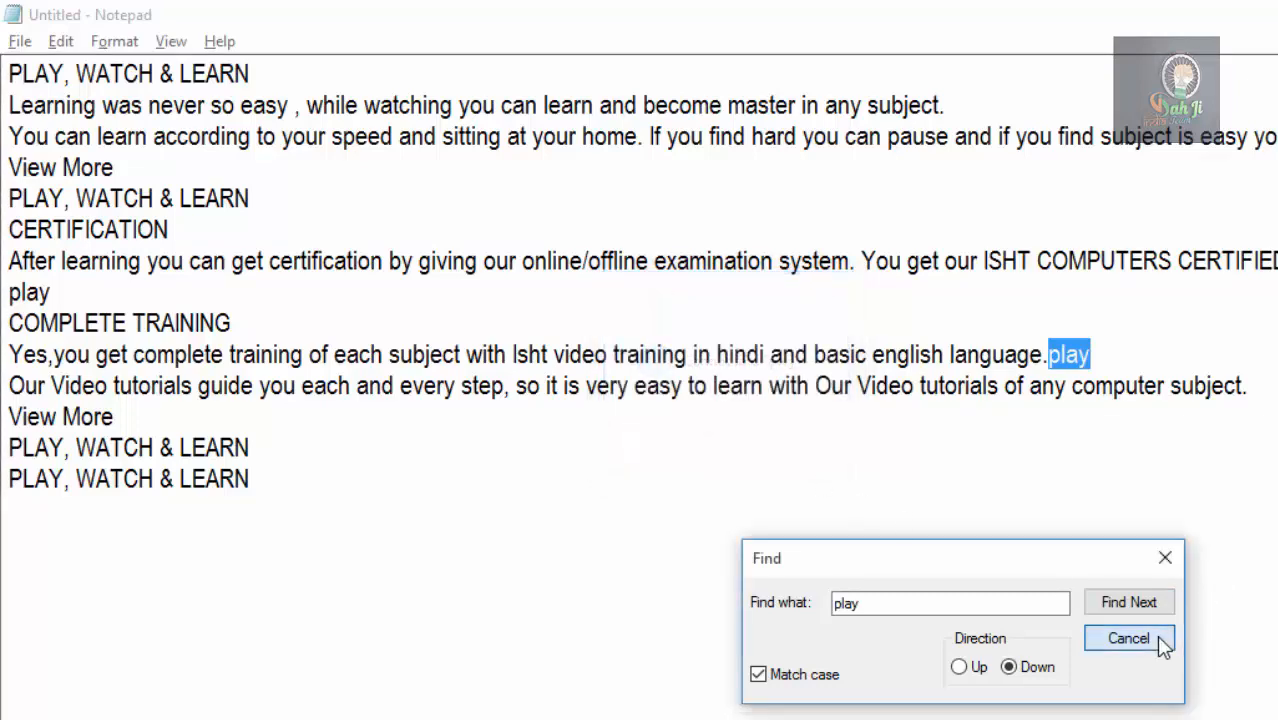
Use Find Next from the start of the document to reach the first lowercase play.
{"action": "left_click", "coordinate": [27, 75]}
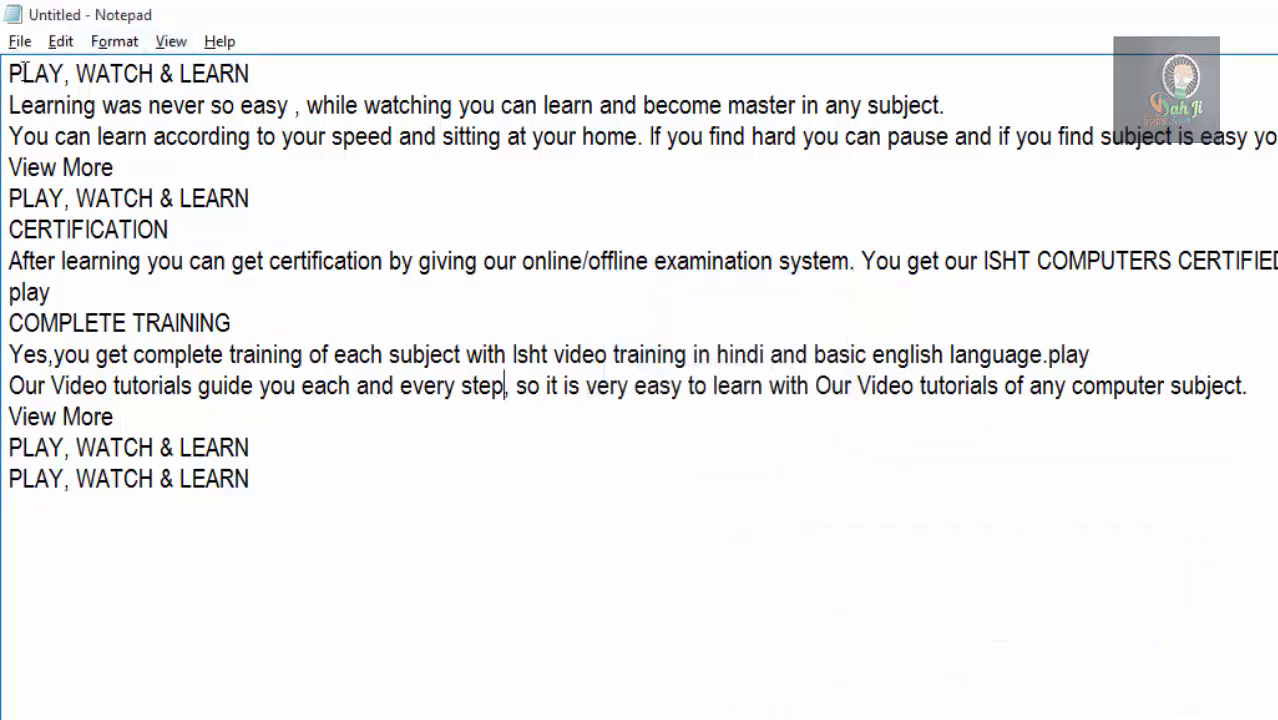
{"action": "left_click", "coordinate": [62, 42]}
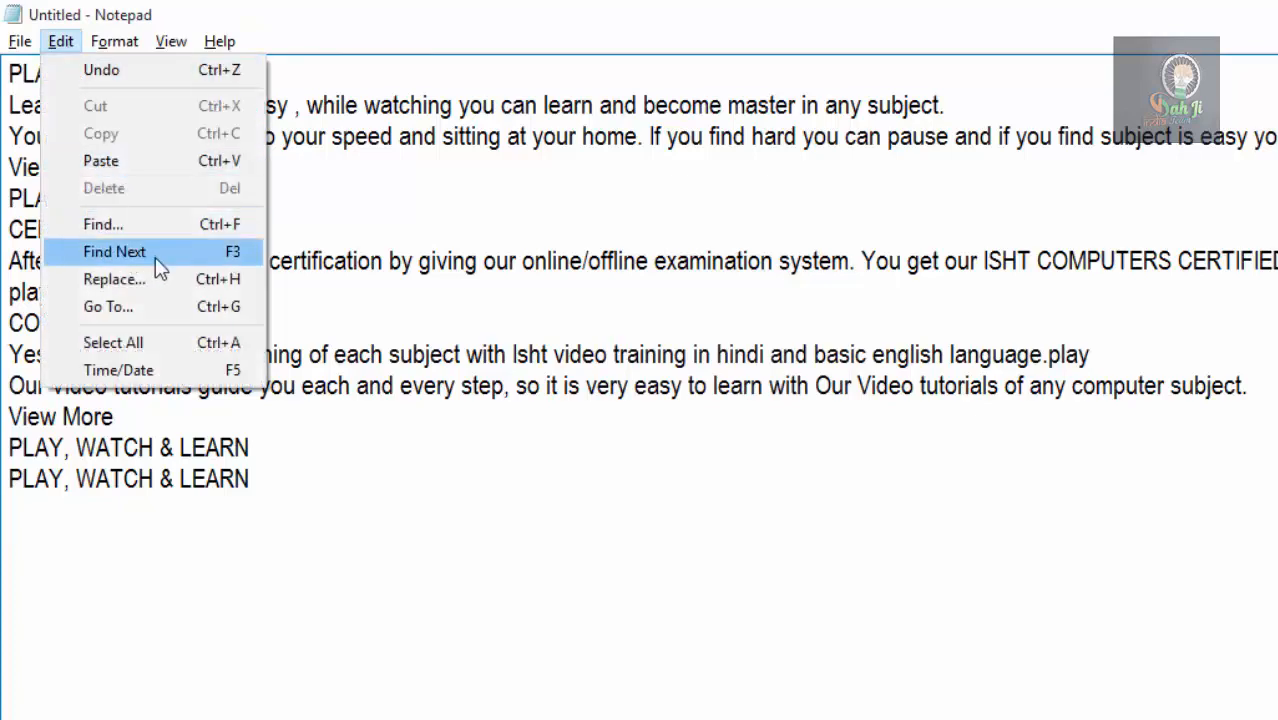
{"action": "left_click", "coordinate": [455, 261]}
{"action": "left_click", "coordinate": [15, 76]}
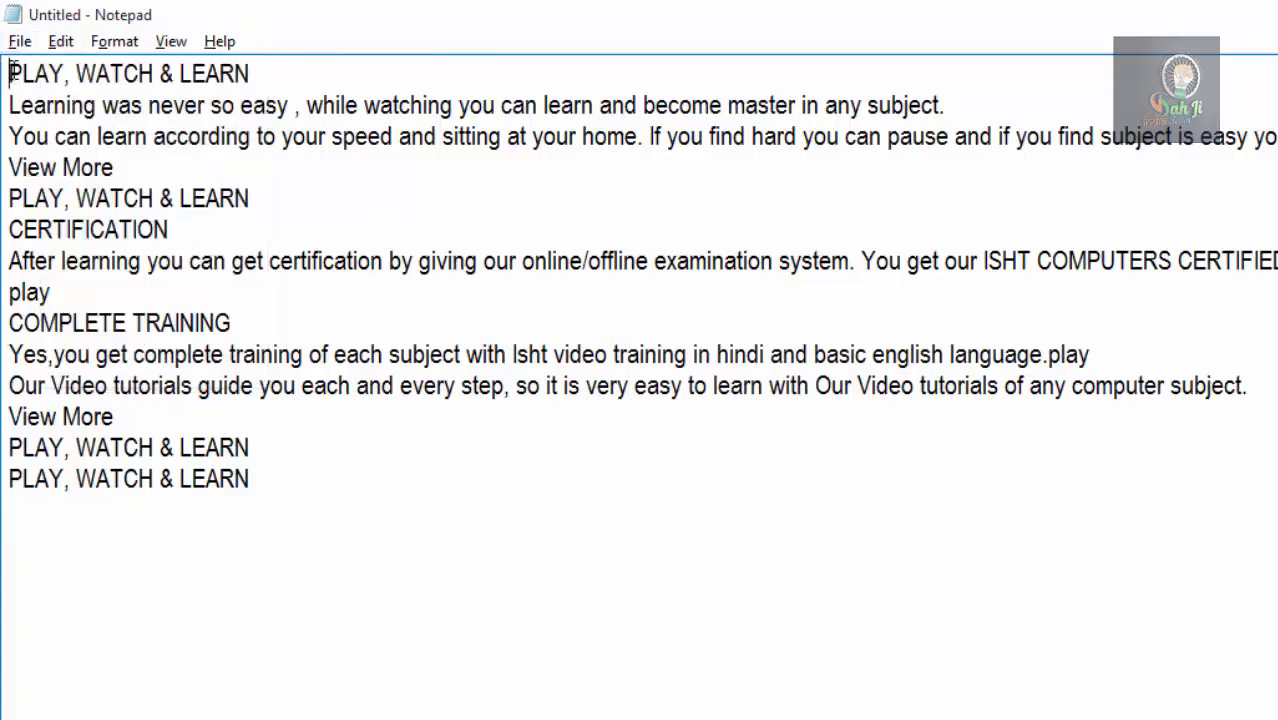
{"action": "left_click", "coordinate": [55, 46]}
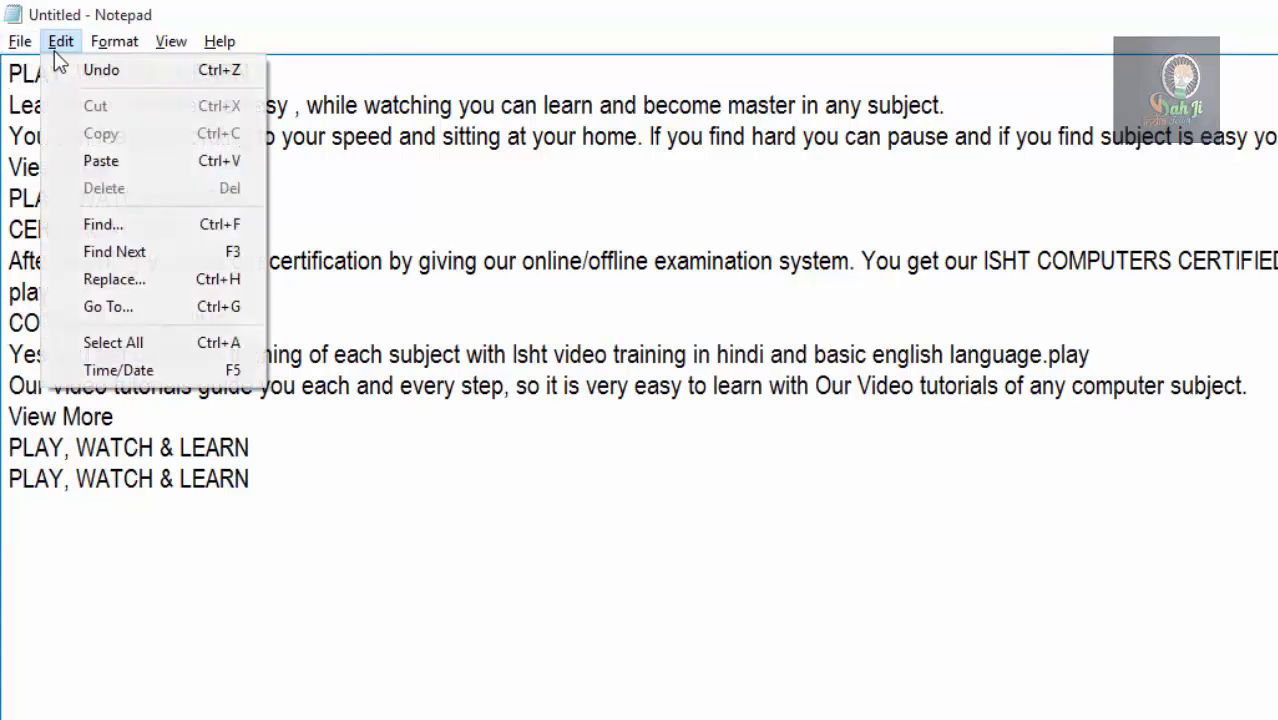
{"action": "left_click", "coordinate": [141, 243]}
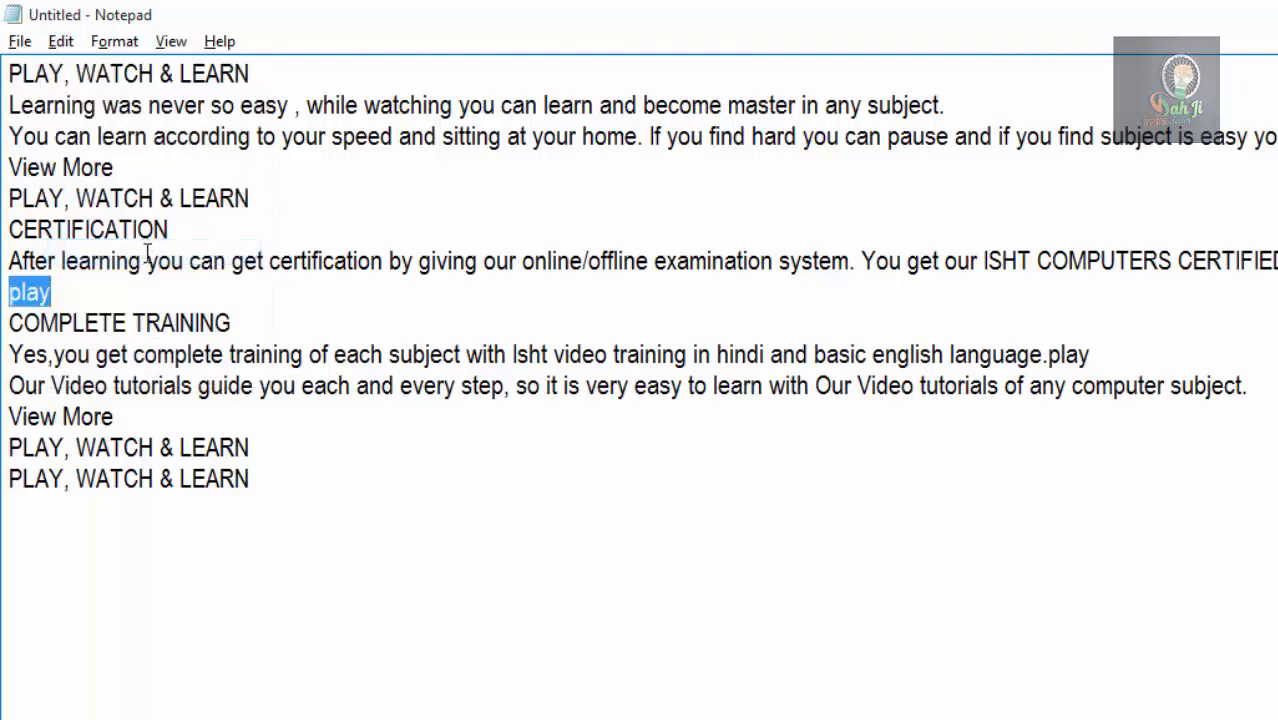
Repeat Find Next from the play line above COMPLETE TRAINING until the matches of play are exhausted.
{"action": "left_click", "coordinate": [61, 43]}
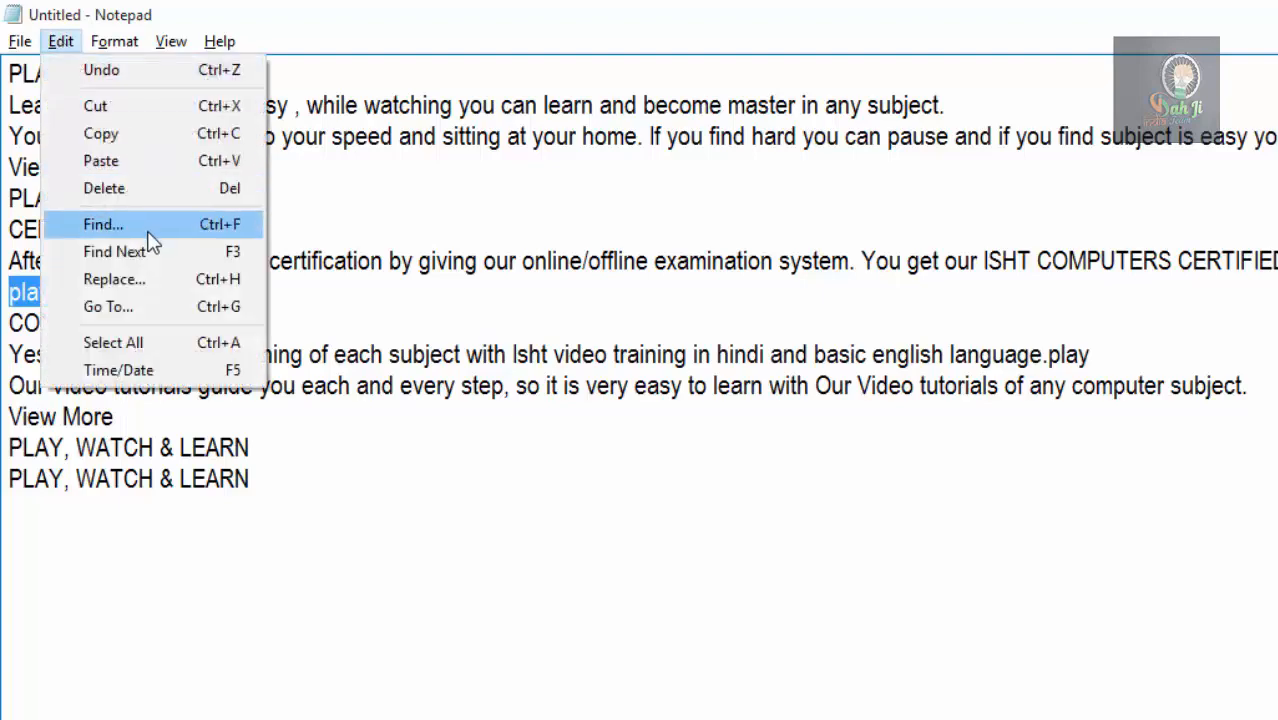
{"action": "left_click", "coordinate": [150, 257]}
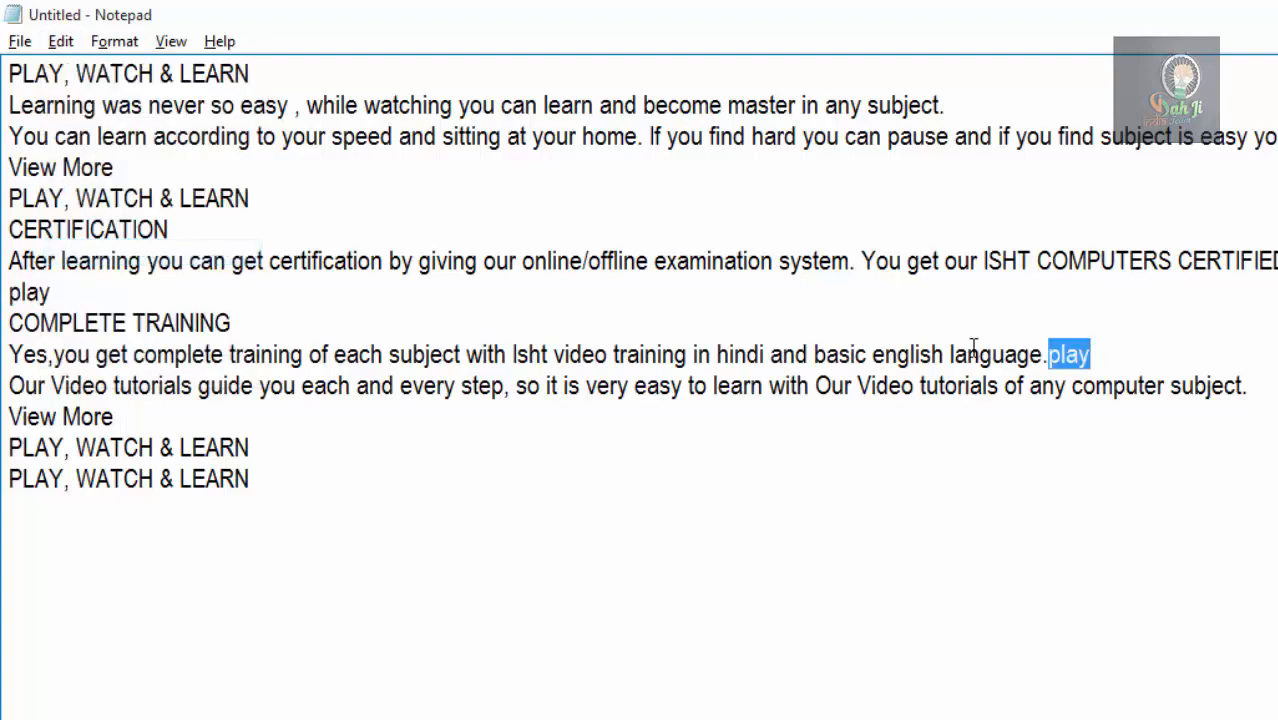
{"action": "left_click", "coordinate": [61, 41]}
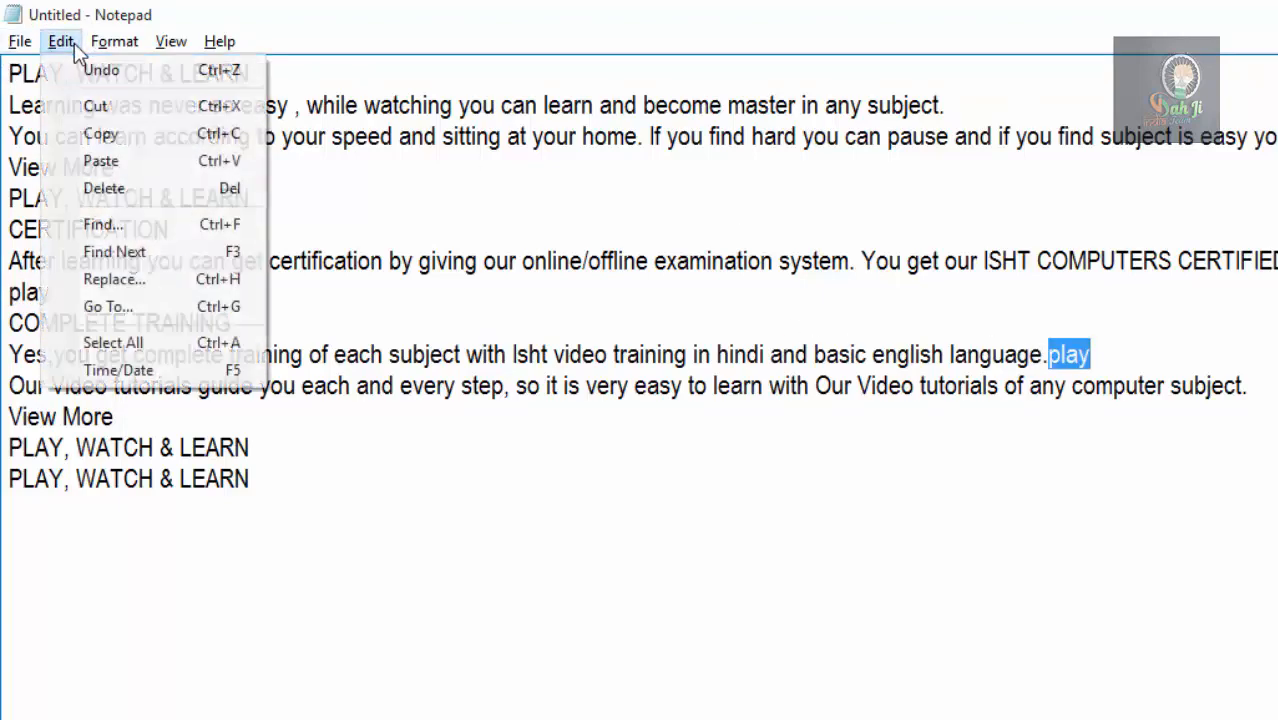
{"action": "left_click", "coordinate": [240, 259]}
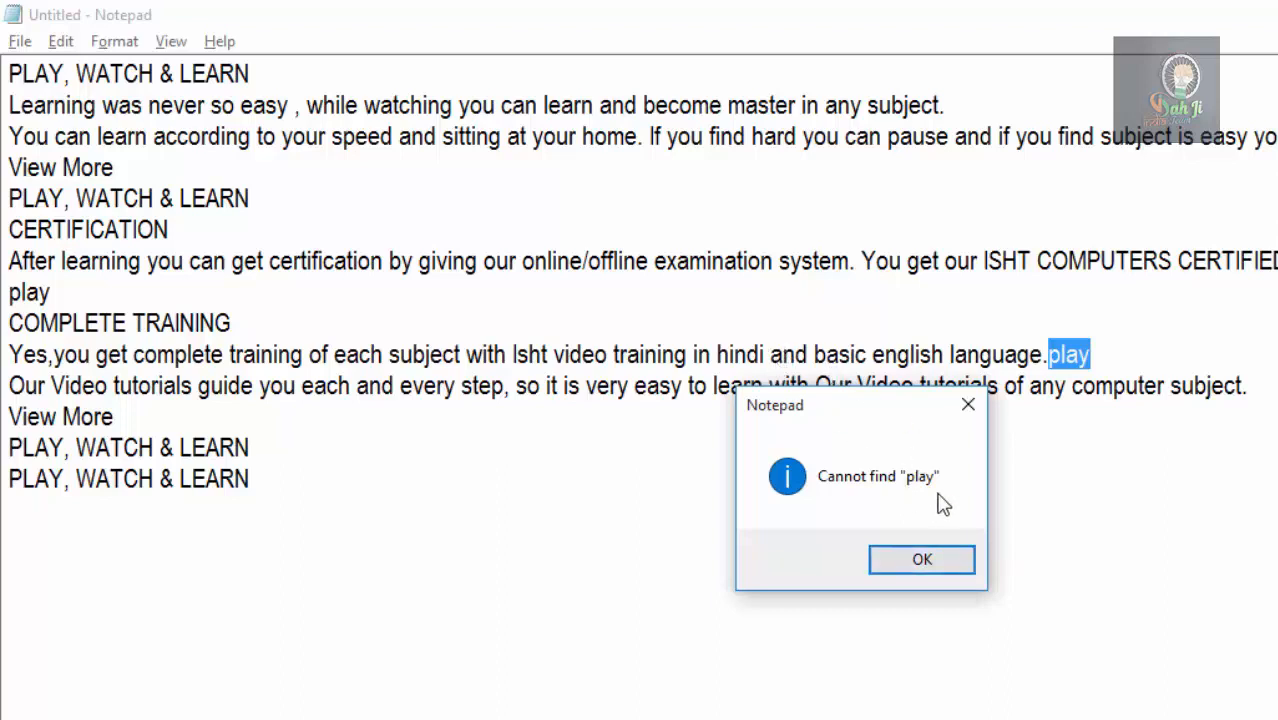
{"action": "left_click", "coordinate": [921, 561]}
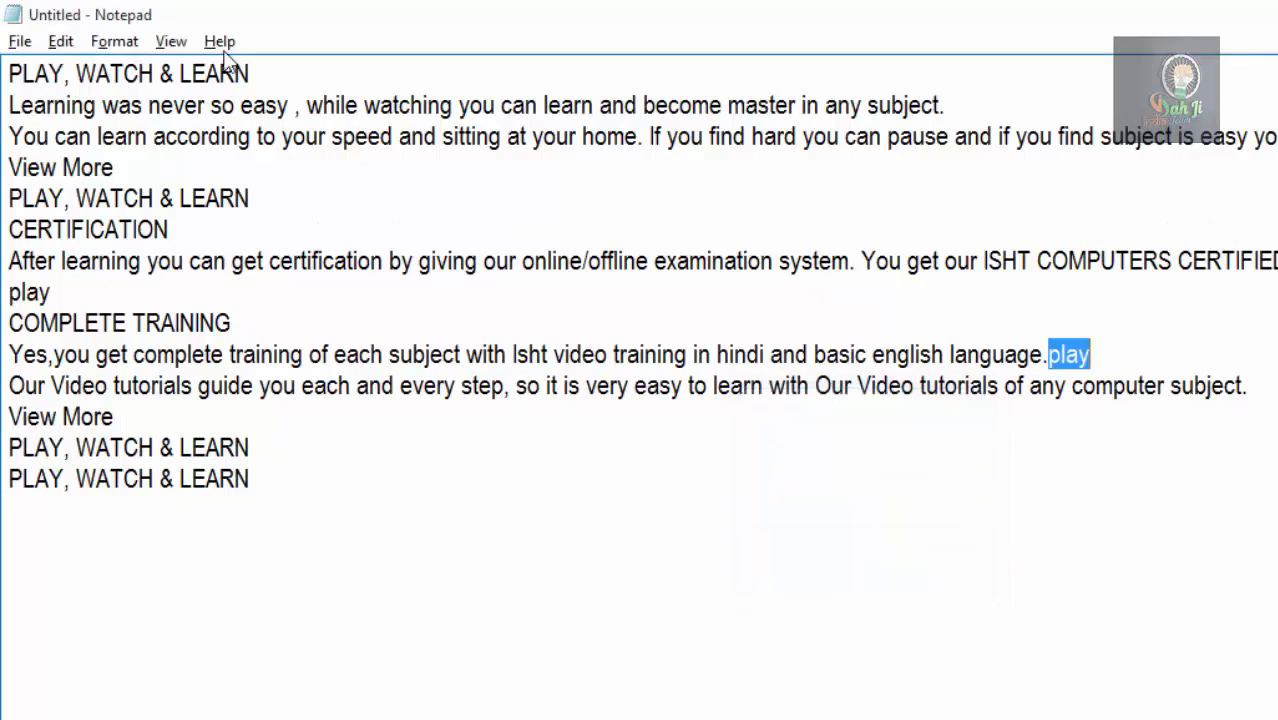
Set up Replace to find play and substitute work, leaving Match case off.
{"action": "left_click", "coordinate": [61, 41]}
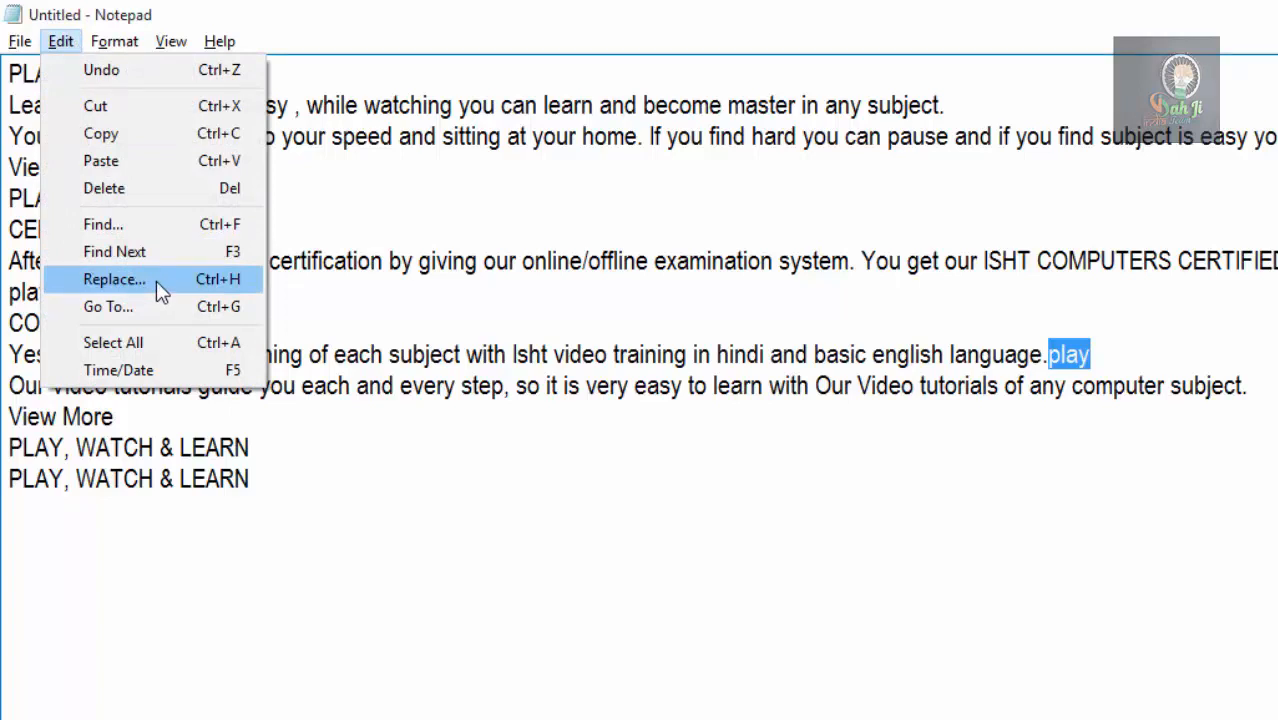
{"action": "left_click", "coordinate": [114, 279]}
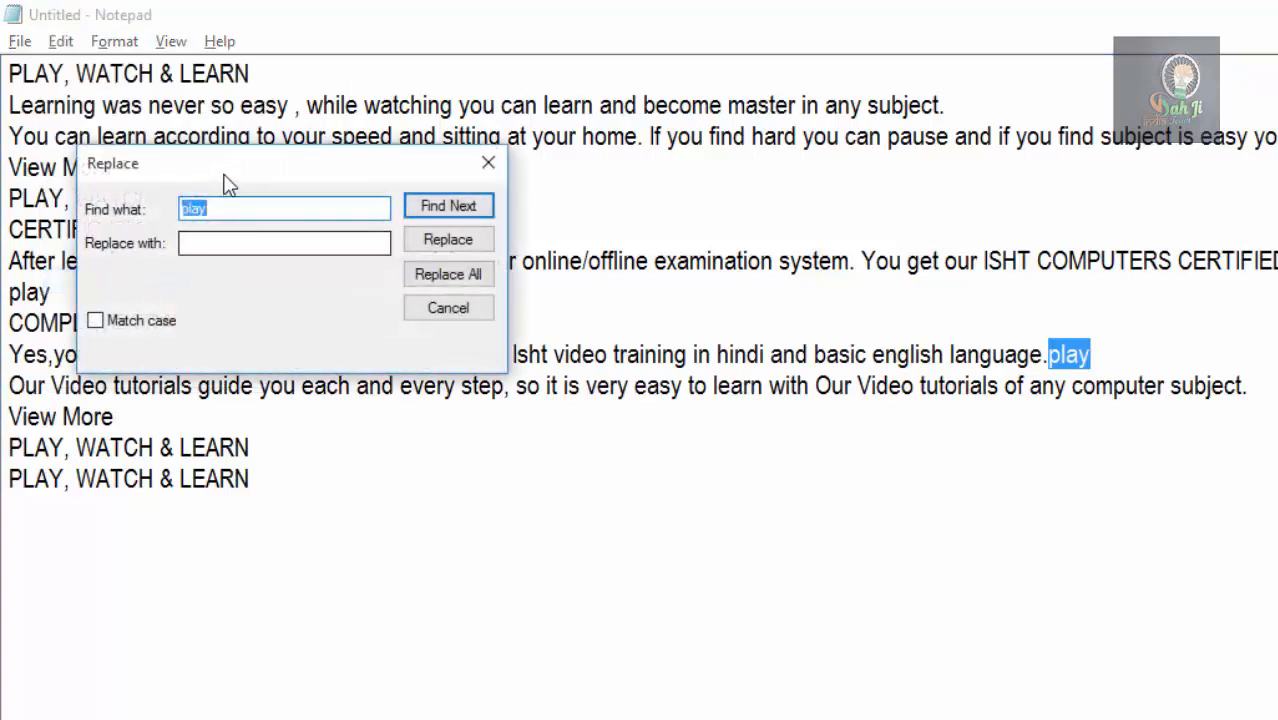
{"action": "left_click_drag", "start_coordinate": [425, 284], "coordinate": [639, 391]}
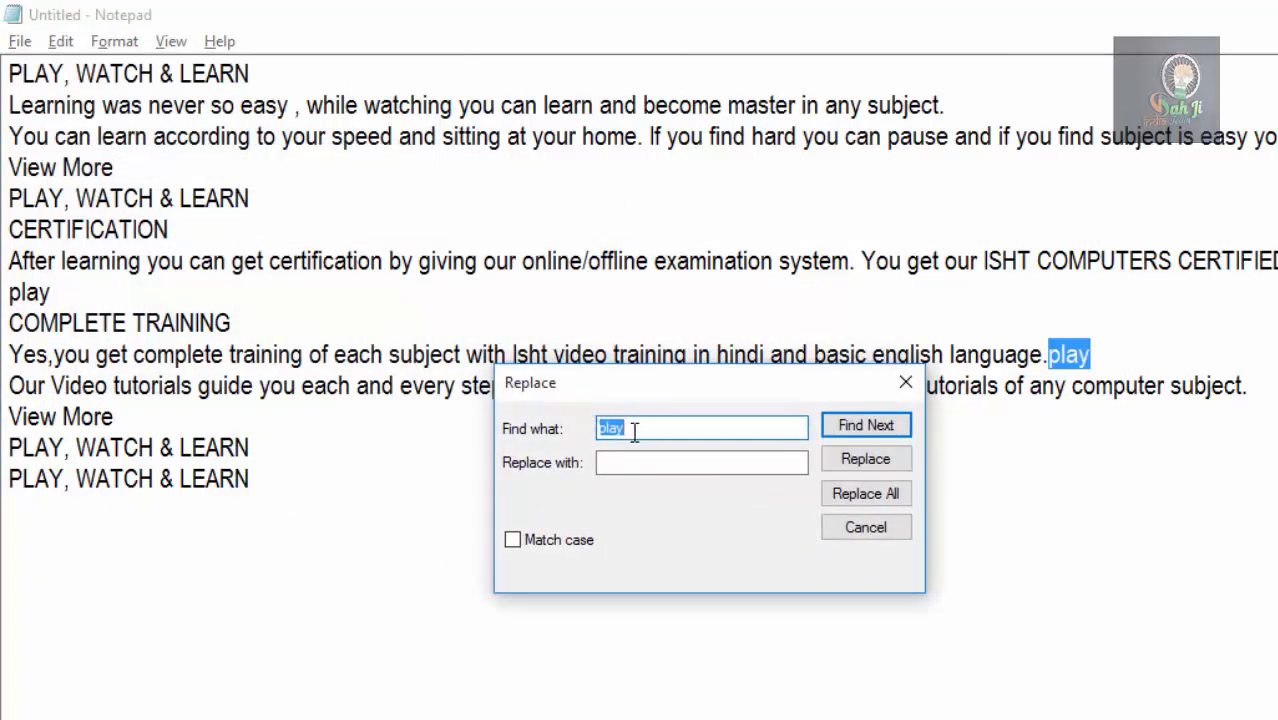
{"action": "left_click", "coordinate": [634, 431]}
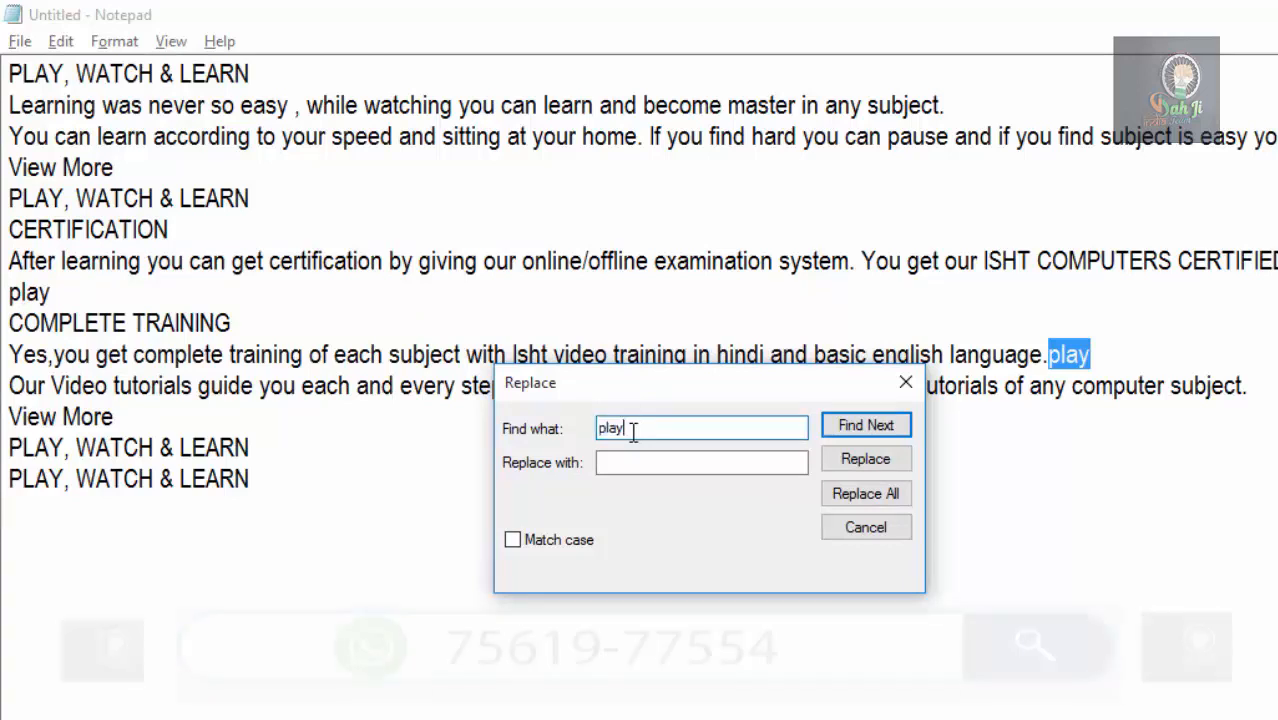
{"action": "double_click", "coordinate": [634, 431]}
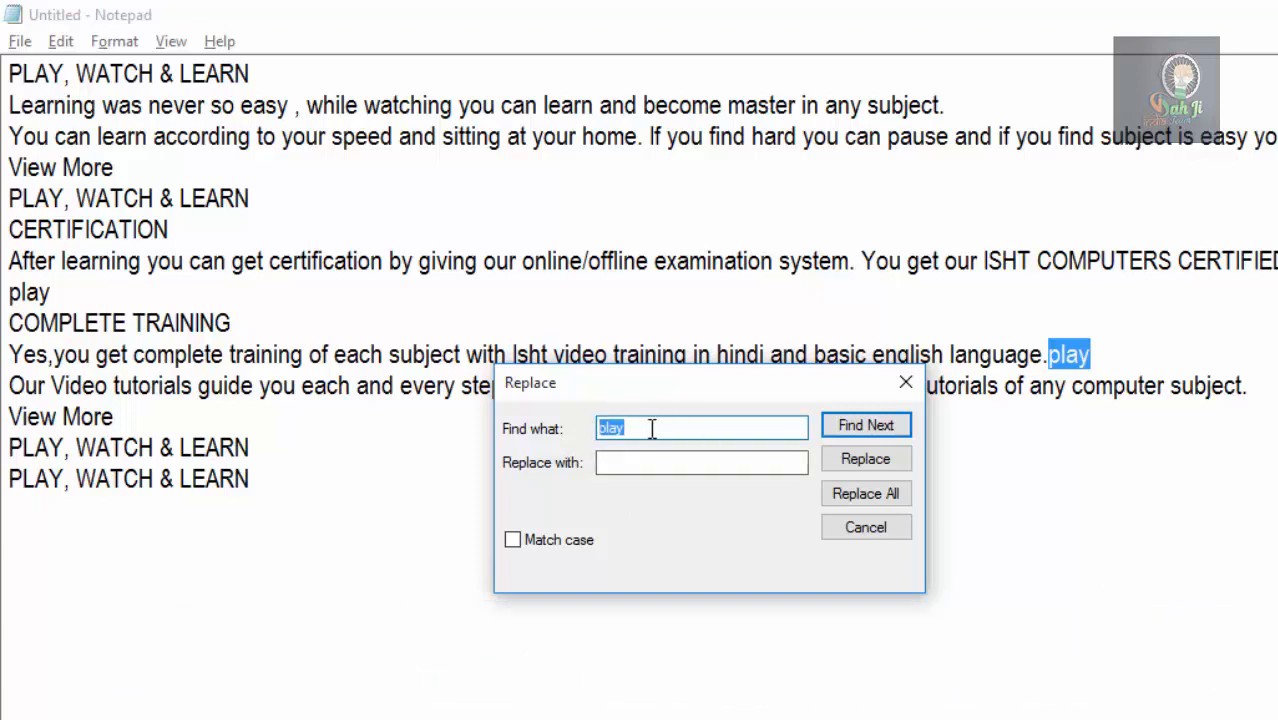
{"action": "left_click", "coordinate": [625, 463]}
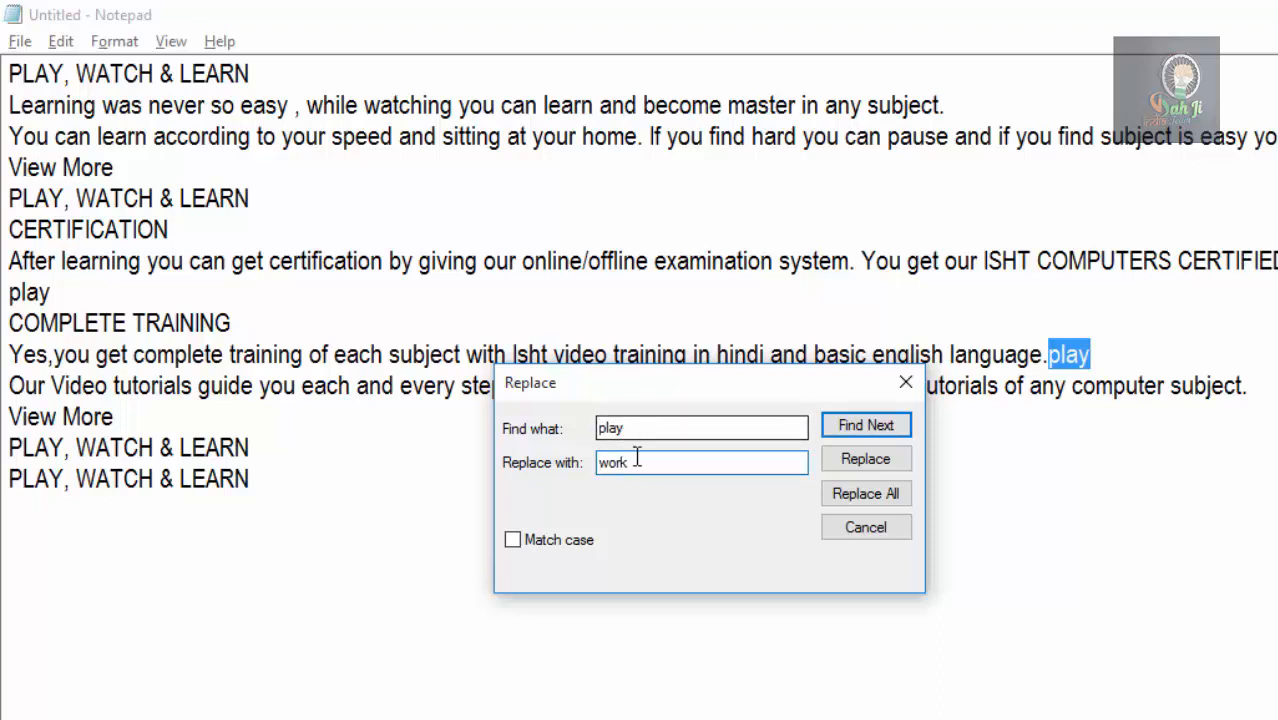
{"action": "left_click_drag", "start_coordinate": [639, 463], "coordinate": [597, 463]}
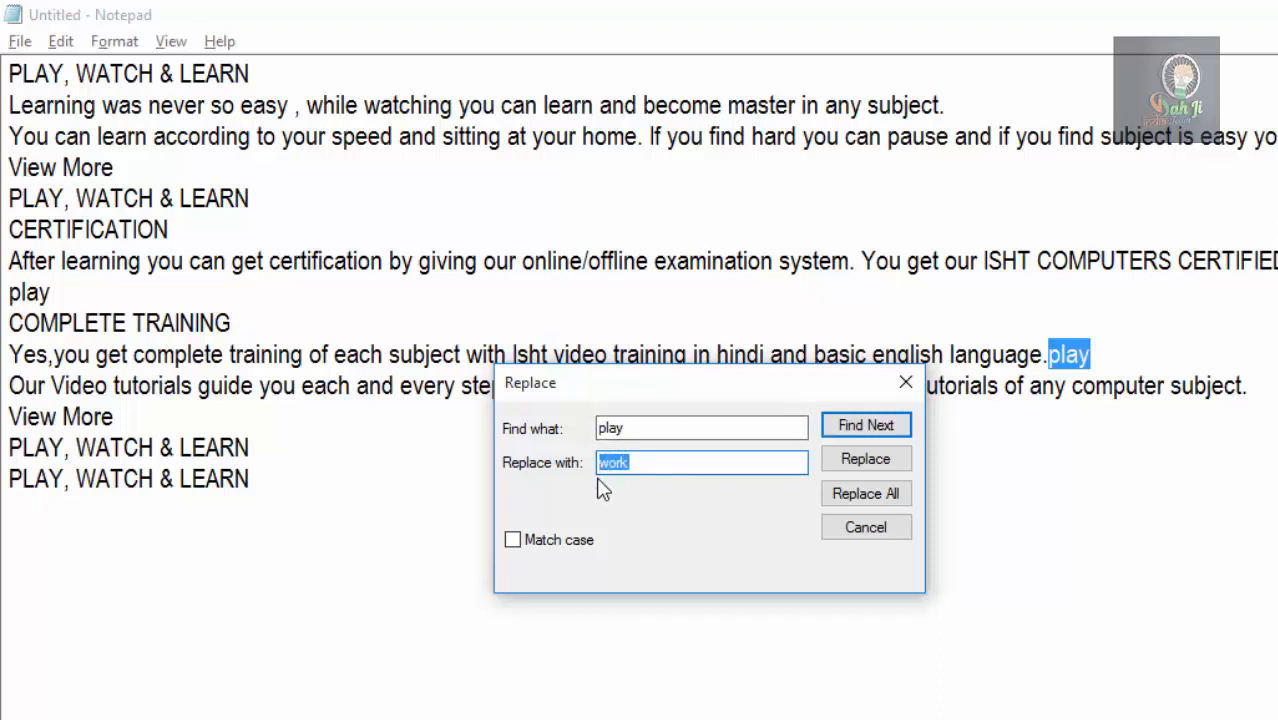
{"action": "left_click", "coordinate": [530, 543]}
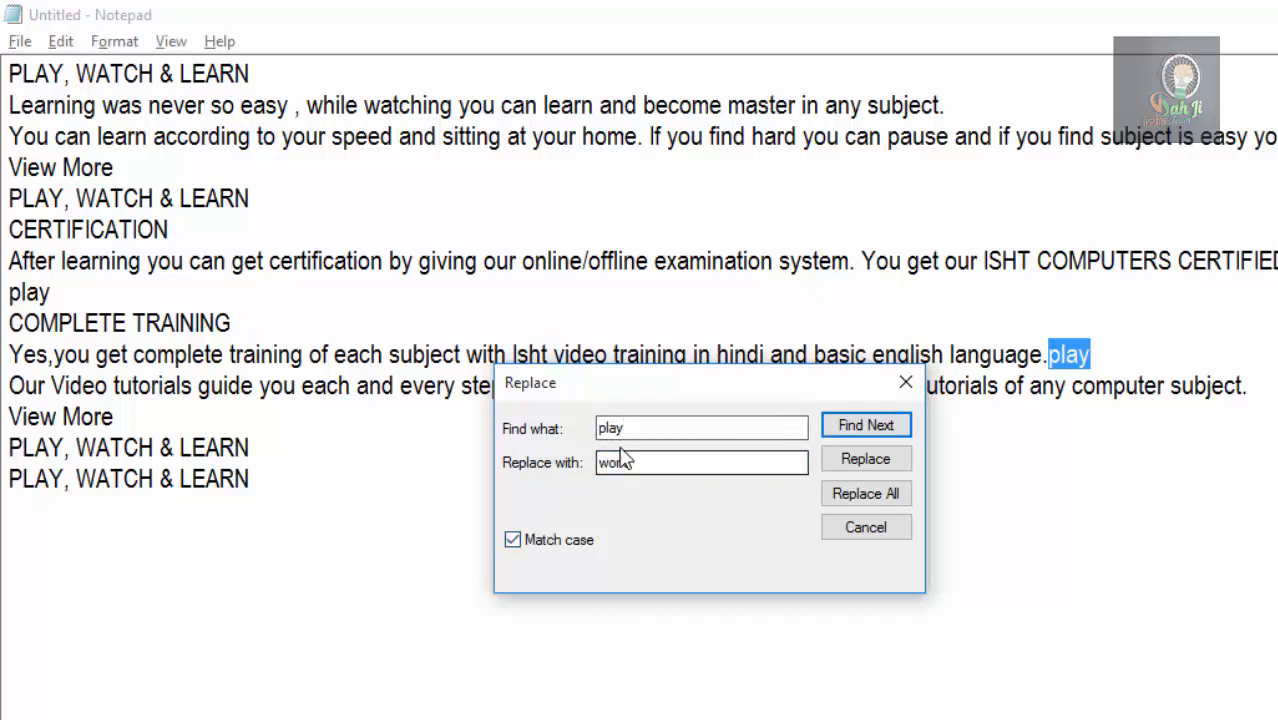
{"action": "left_click_drag", "start_coordinate": [637, 428], "coordinate": [591, 428]}
{"action": "left_click", "coordinate": [514, 545]}
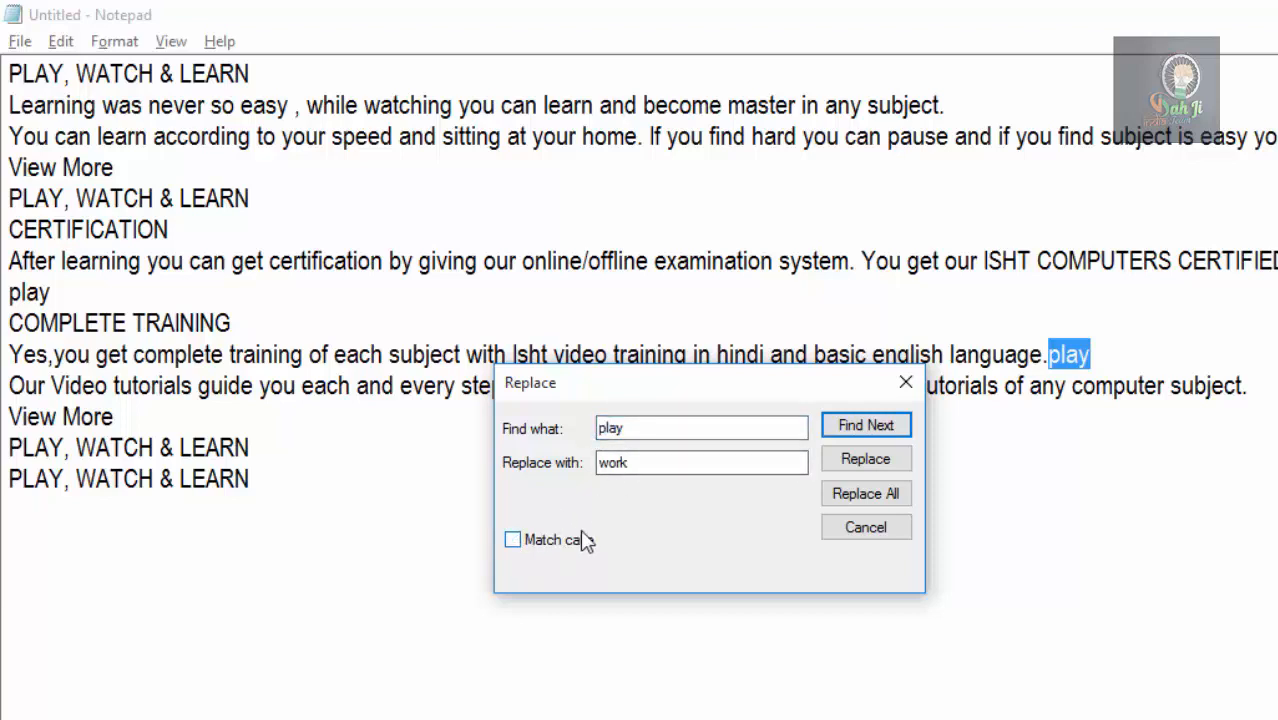
{"action": "left_click_drag", "start_coordinate": [640, 428], "coordinate": [593, 426]}
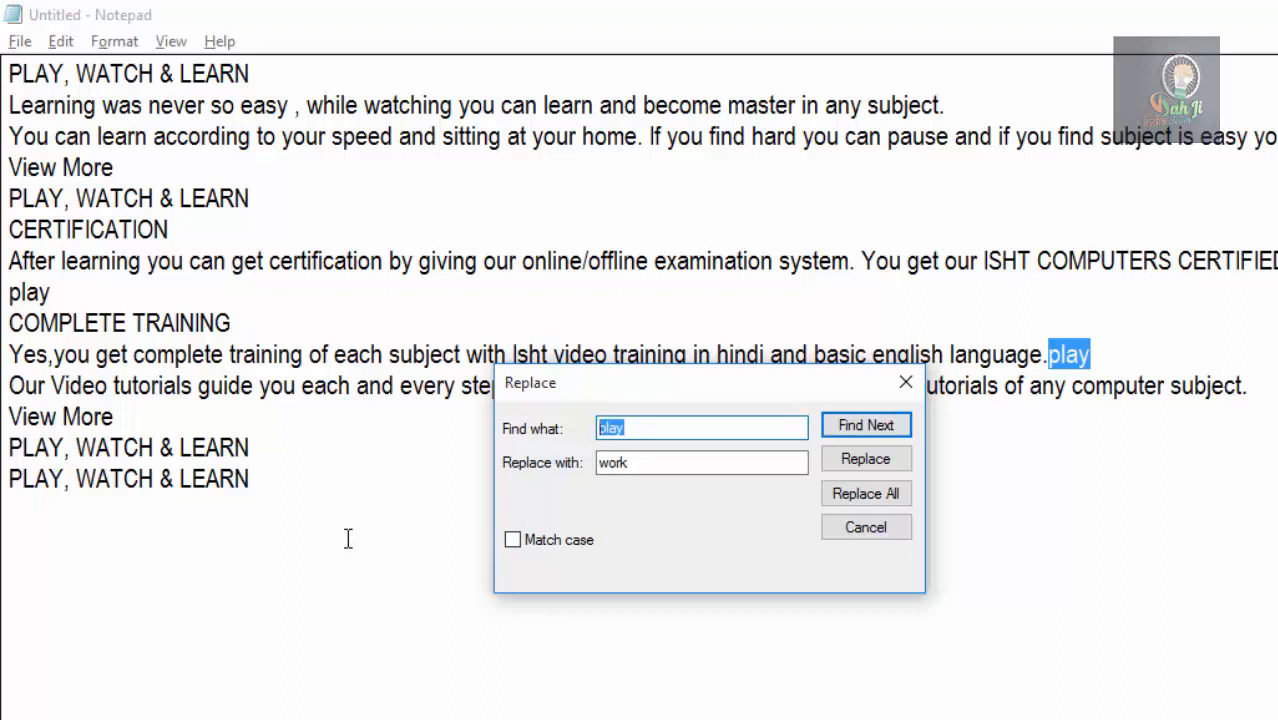
Replace the first two matches of play with work individually from the document's start, replace all remaining matches, and close Replace.
{"action": "left_click", "coordinate": [8, 74]}
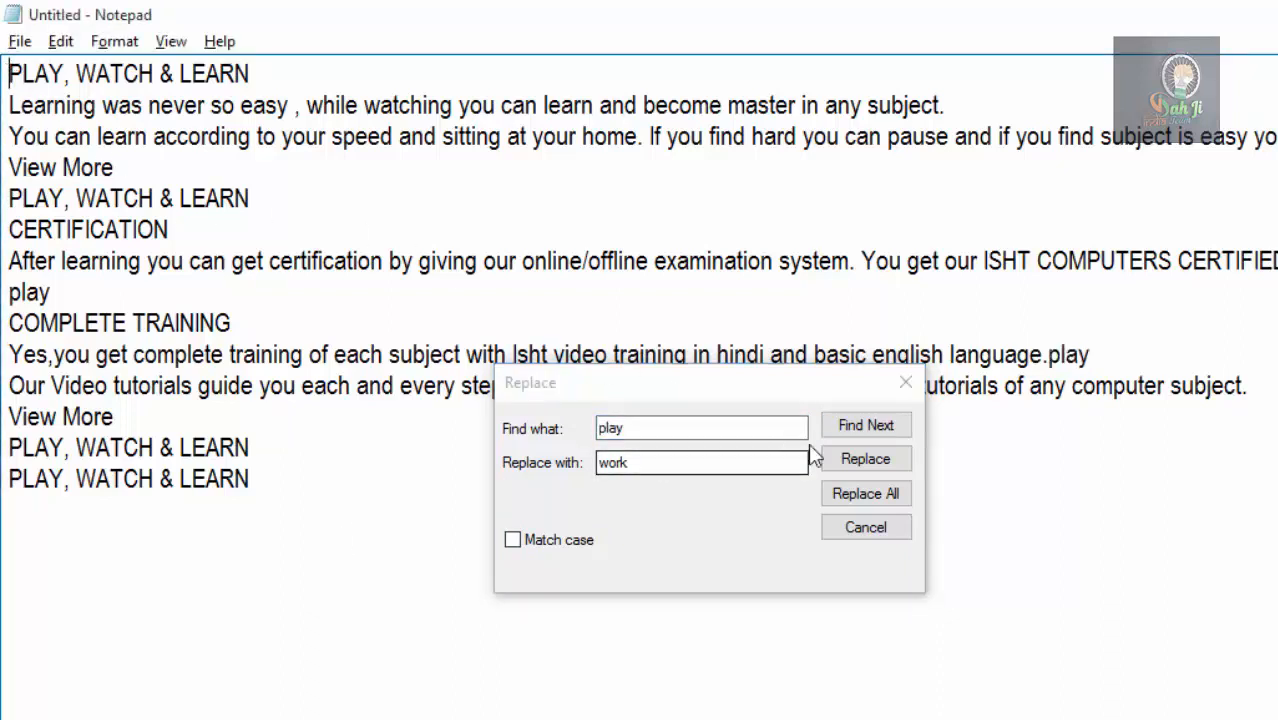
{"action": "left_click", "coordinate": [859, 424]}
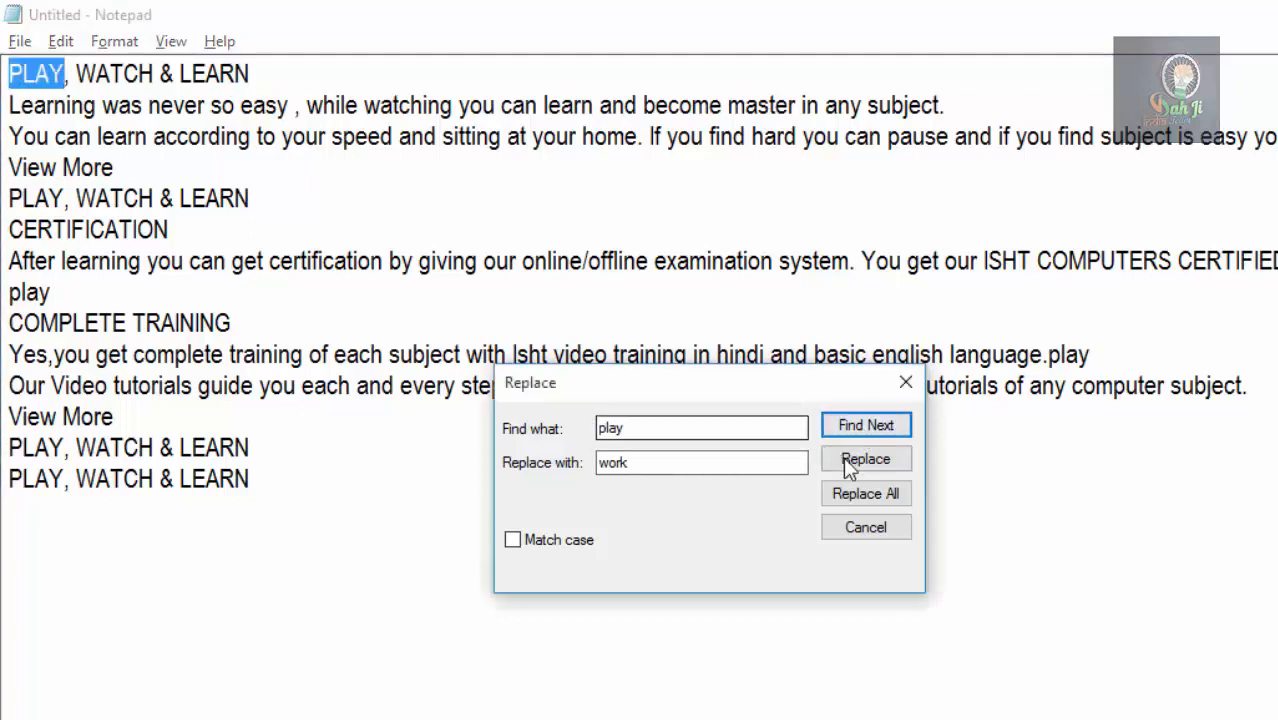
{"action": "left_click", "coordinate": [845, 460]}
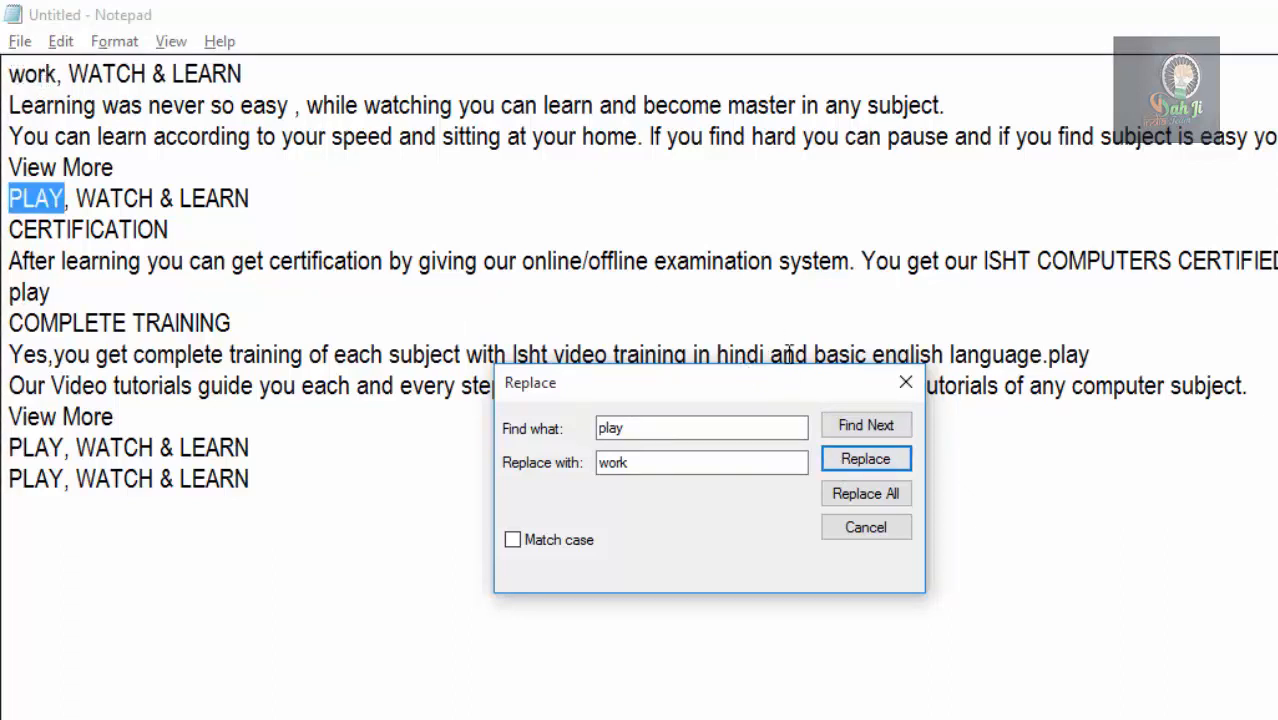
{"action": "left_click", "coordinate": [866, 462]}
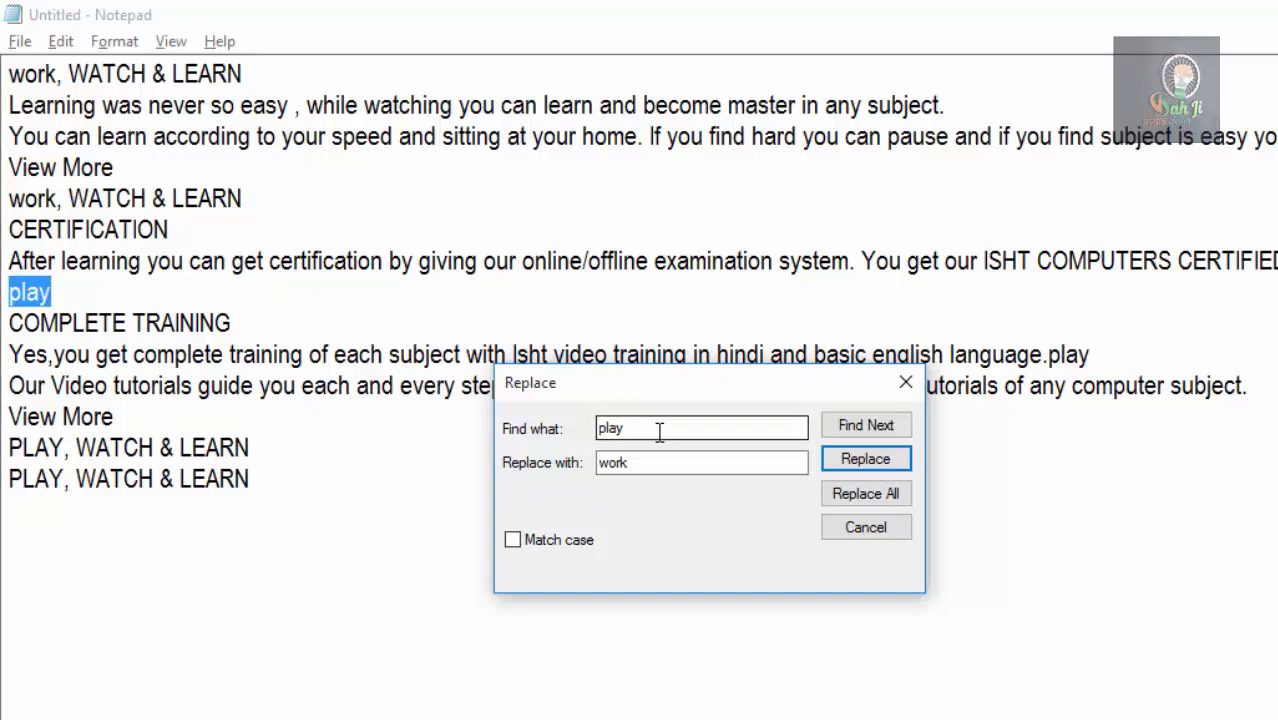
{"action": "left_click", "coordinate": [839, 495]}
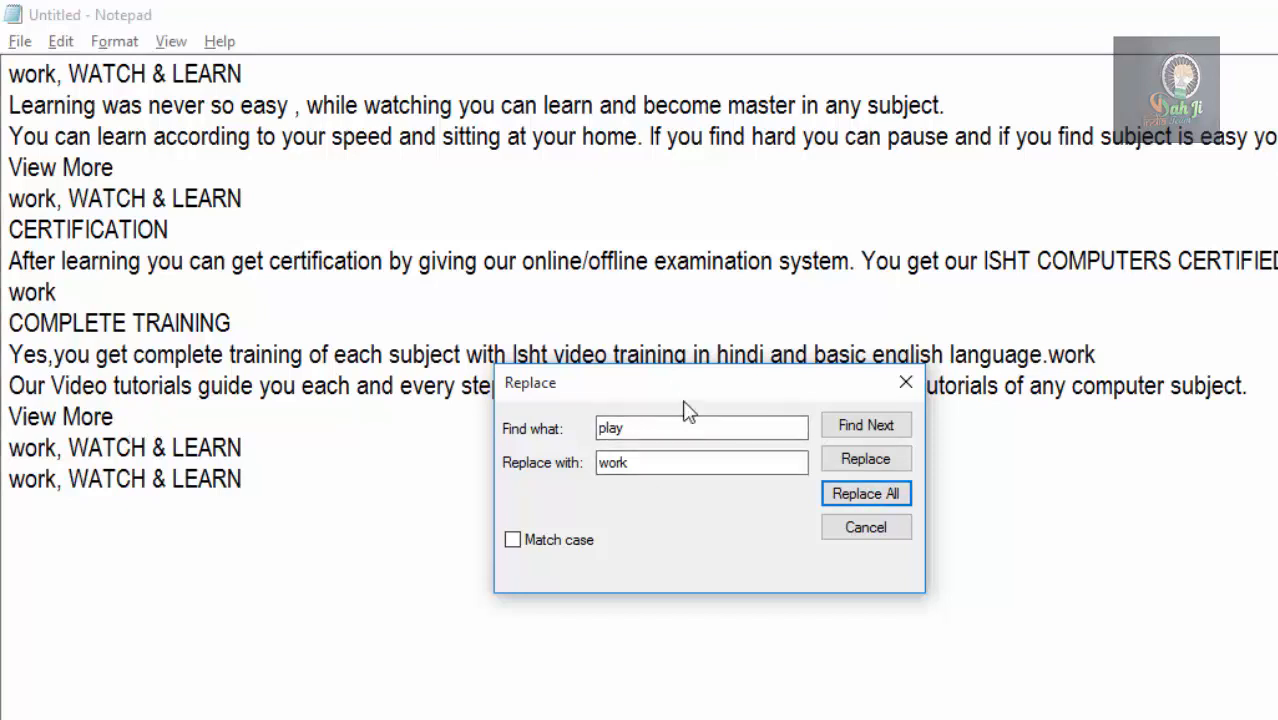
{"action": "left_click", "coordinate": [851, 533]}
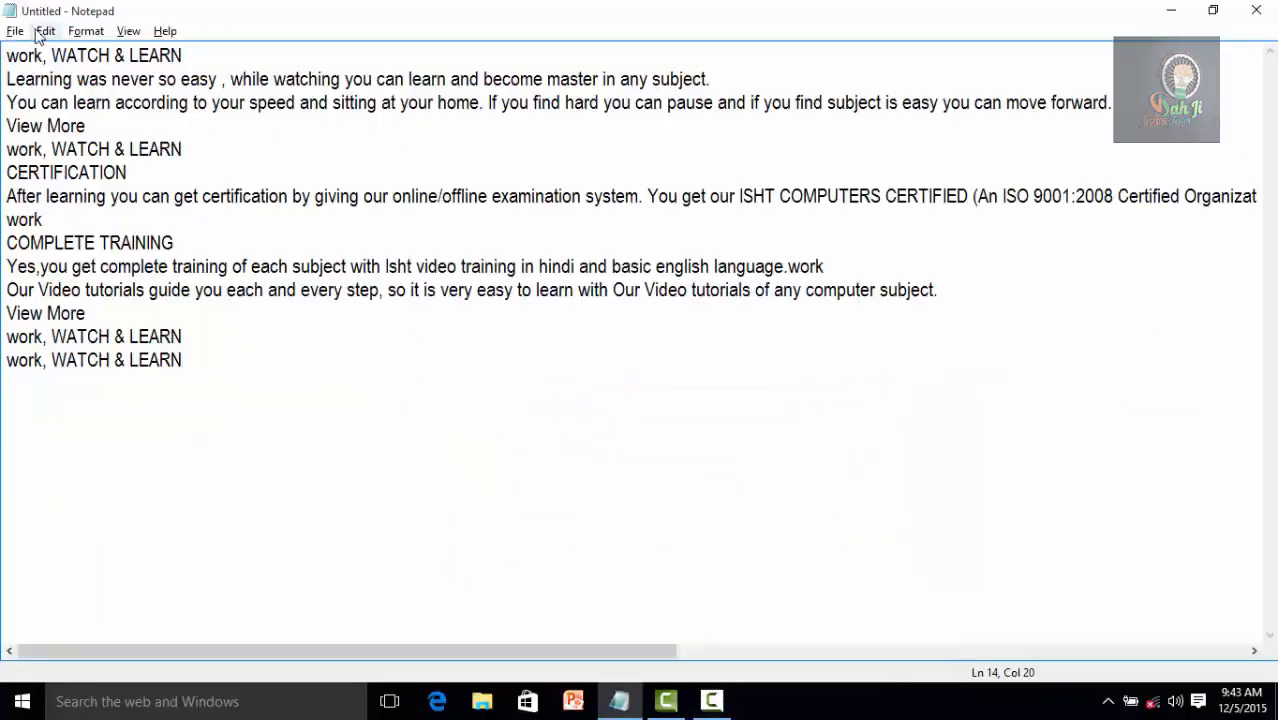
Use Go To to move the cursor to line 5 of the document.
{"action": "left_click", "coordinate": [41, 33]}
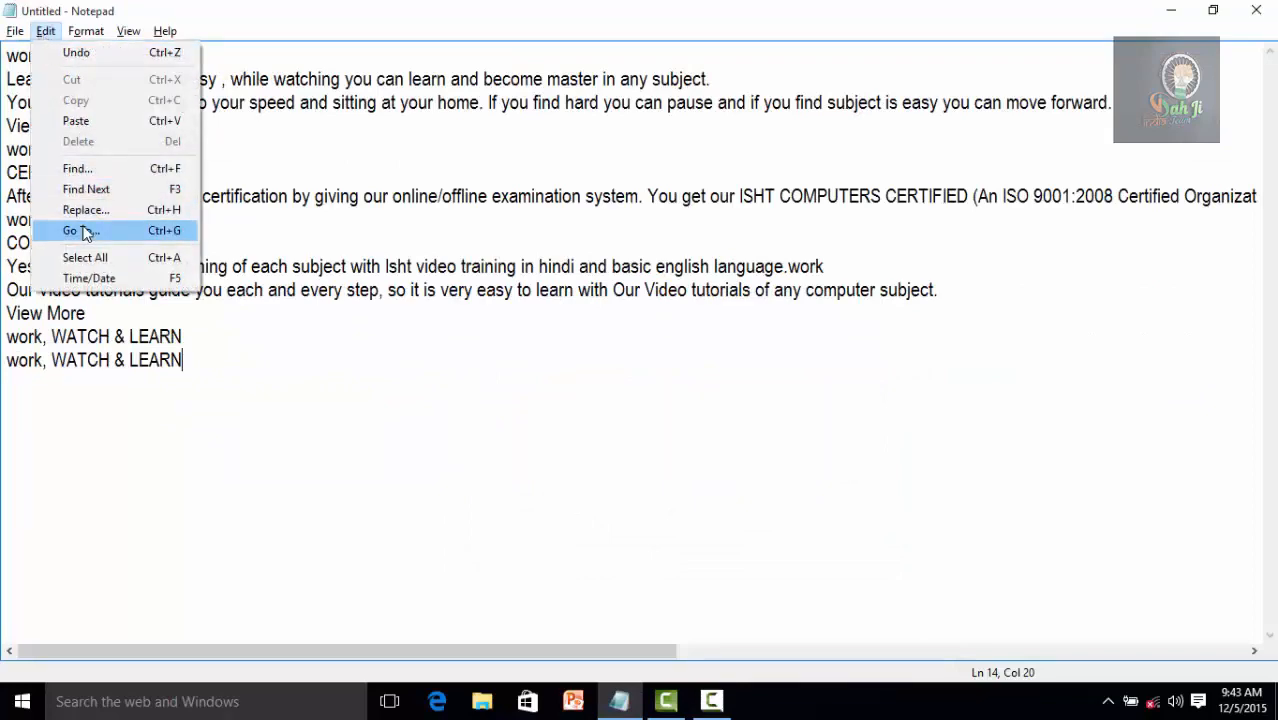
{"action": "left_click", "coordinate": [83, 231]}
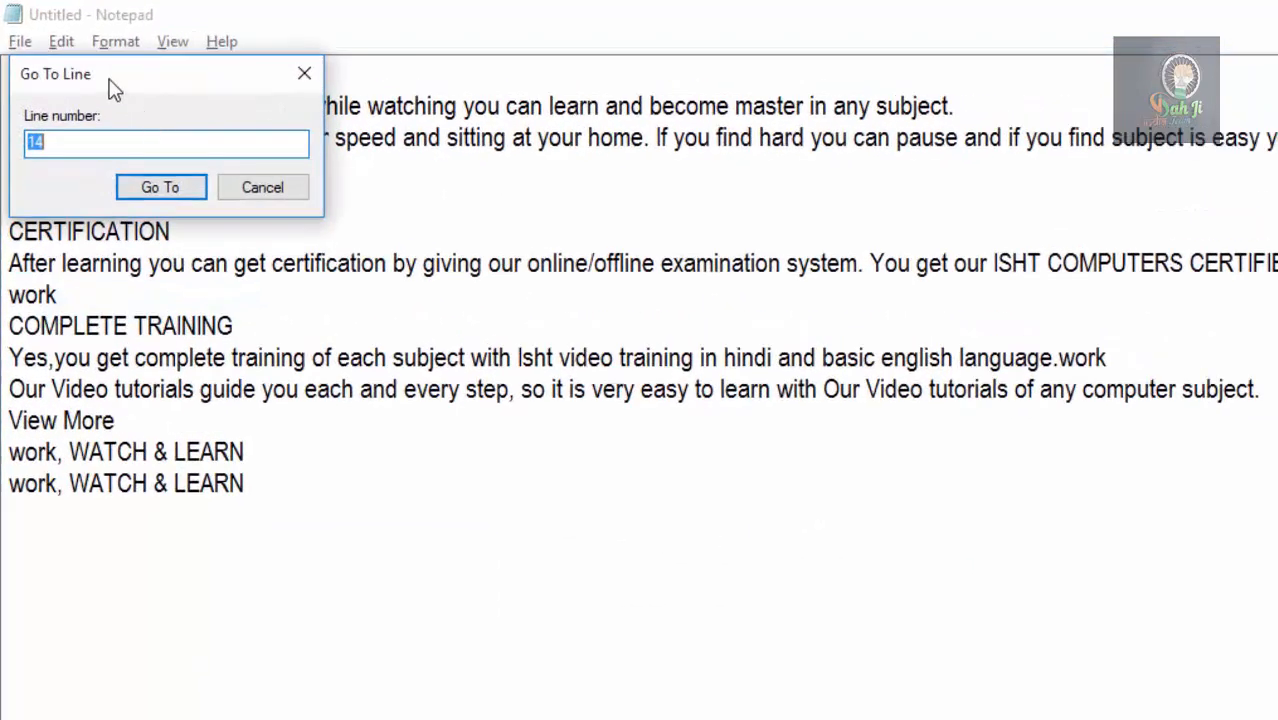
{"action": "left_click_drag", "start_coordinate": [180, 104], "coordinate": [905, 431]}
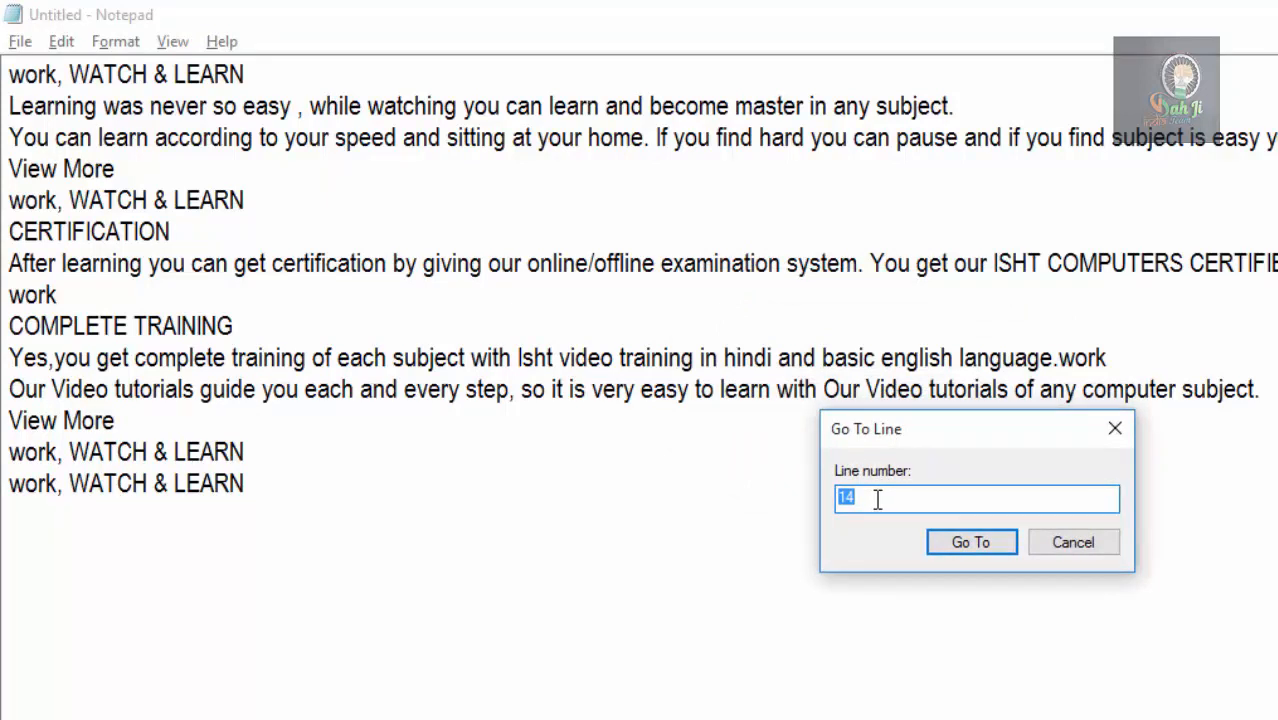
{"action": "type", "text": "5"}
{"action": "left_click", "coordinate": [970, 543]}
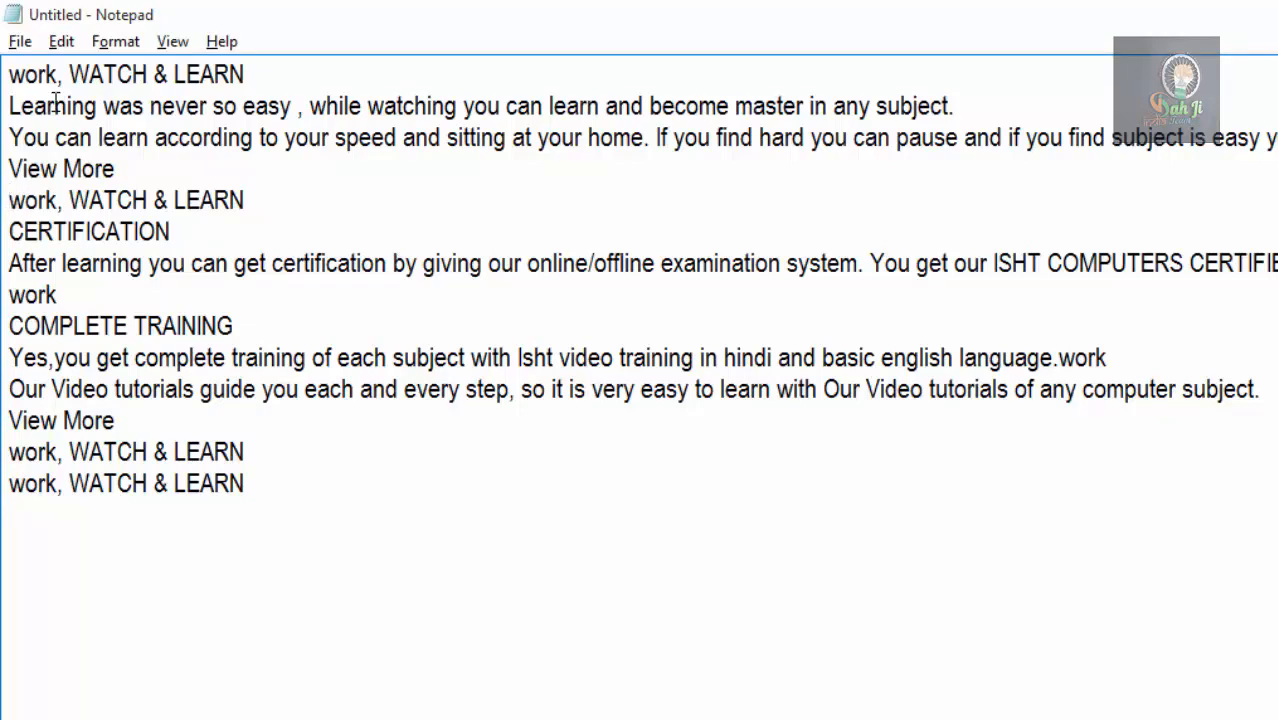
Use Go To to move the cursor to line 9, the COMPLETE TRAINING heading.
{"action": "left_click", "coordinate": [60, 41]}
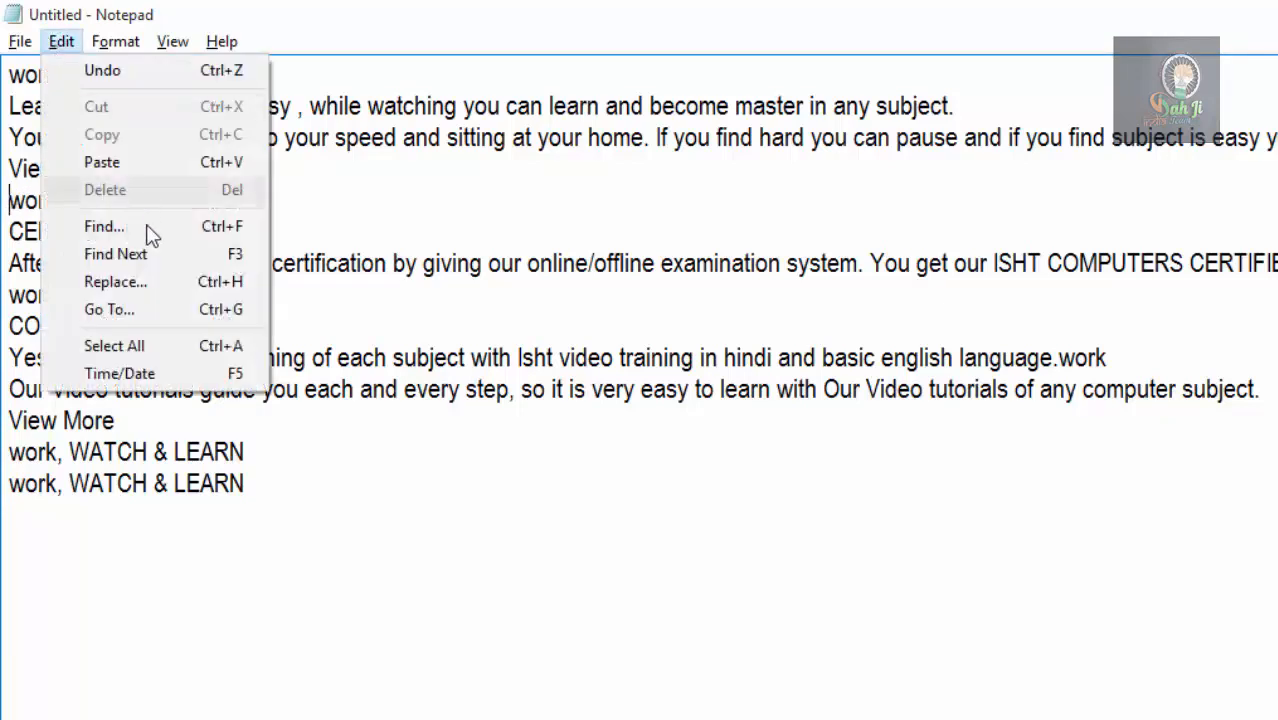
{"action": "left_click", "coordinate": [145, 310]}
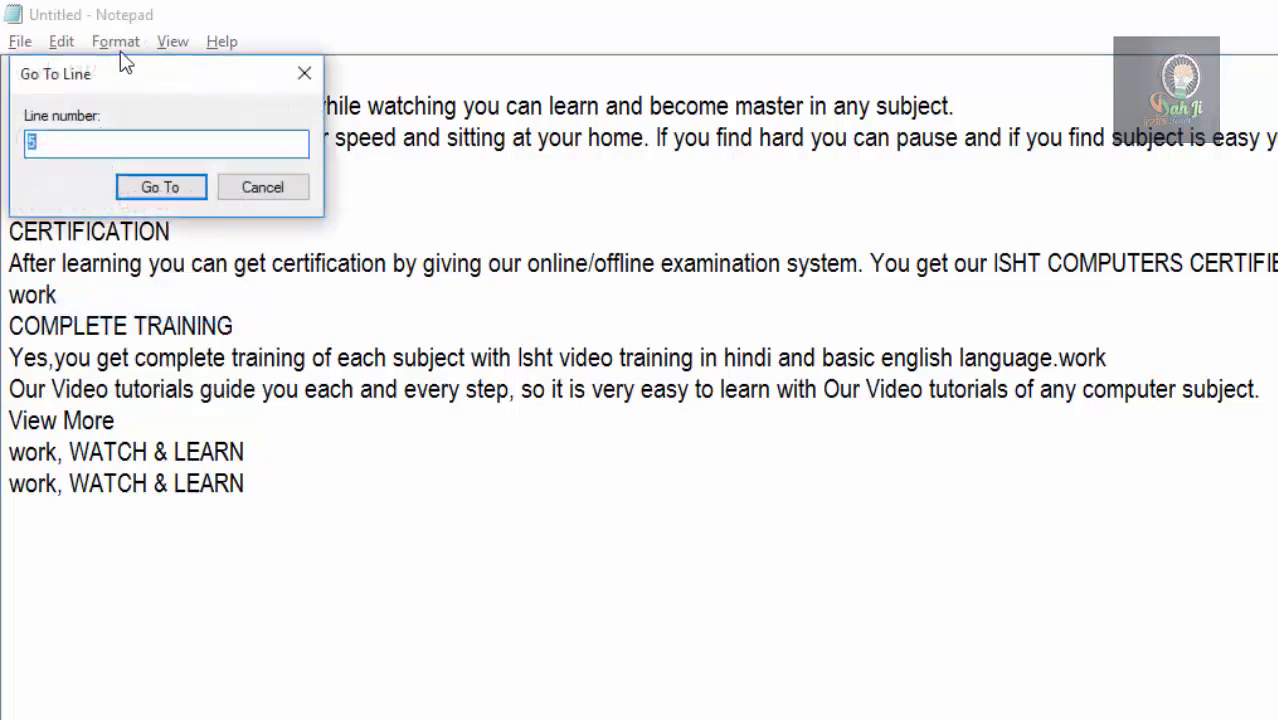
{"action": "left_click_drag", "start_coordinate": [189, 43], "coordinate": [924, 247]}
{"action": "type", "text": "9"}
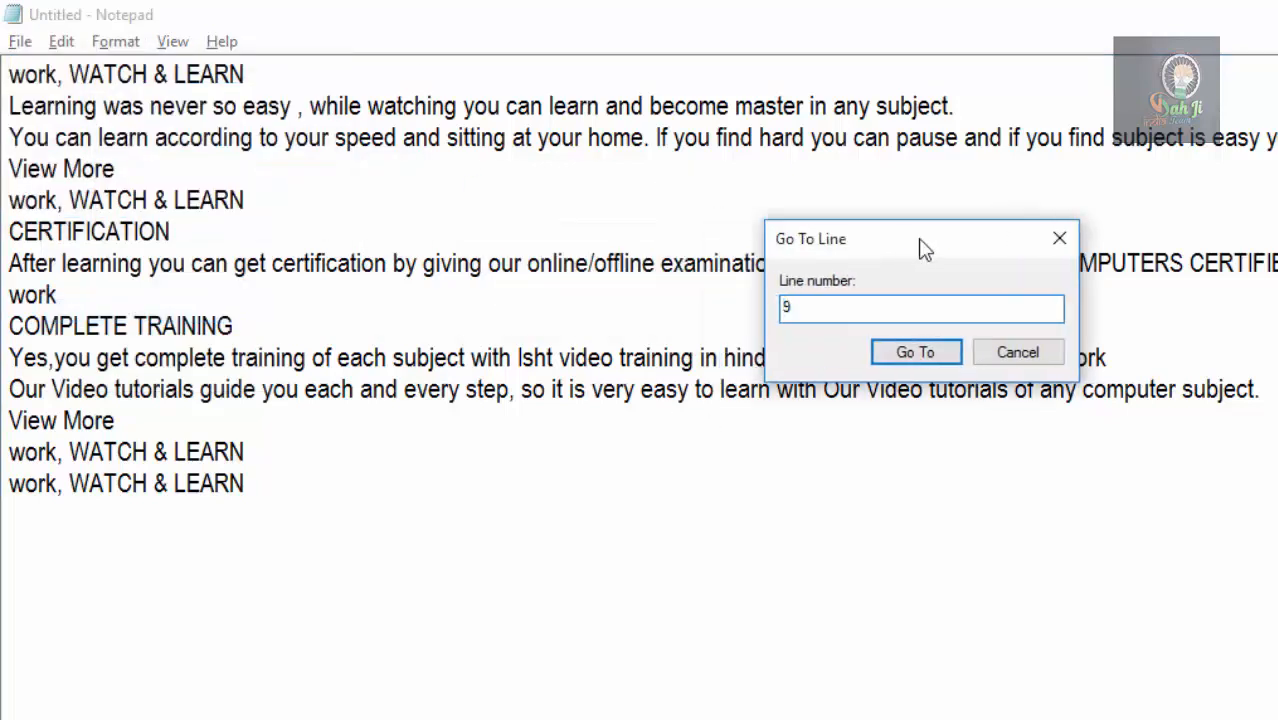
{"action": "left_click", "coordinate": [919, 354]}
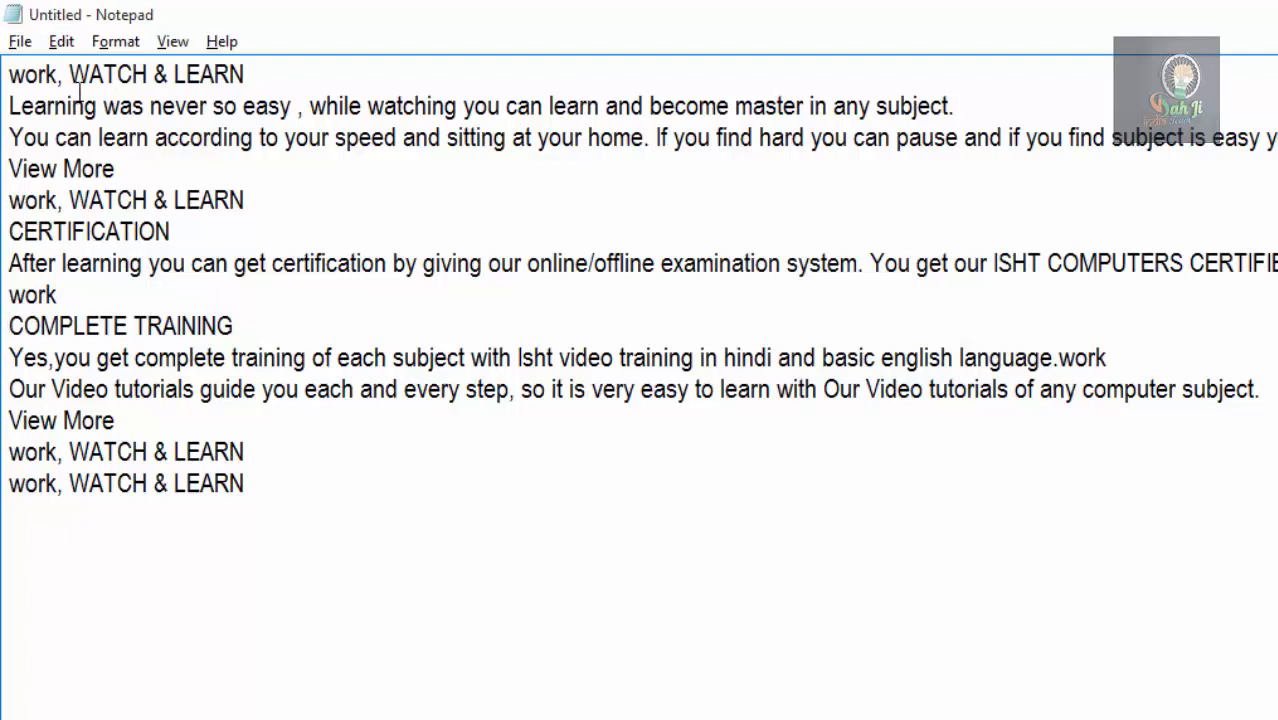
Select the whole document with Select All, and clear the selection.
{"action": "left_click", "coordinate": [61, 41]}
{"action": "left_click", "coordinate": [412, 514]}
{"action": "left_click", "coordinate": [61, 41]}
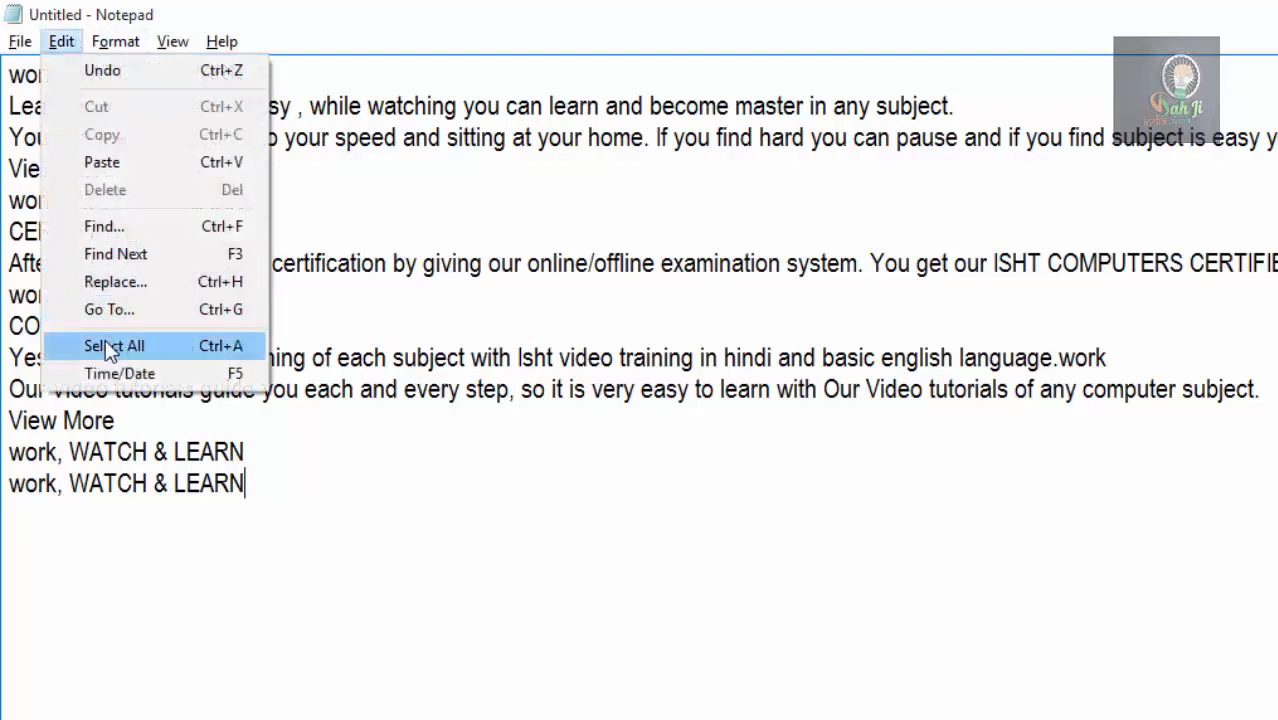
{"action": "left_click", "coordinate": [105, 343]}
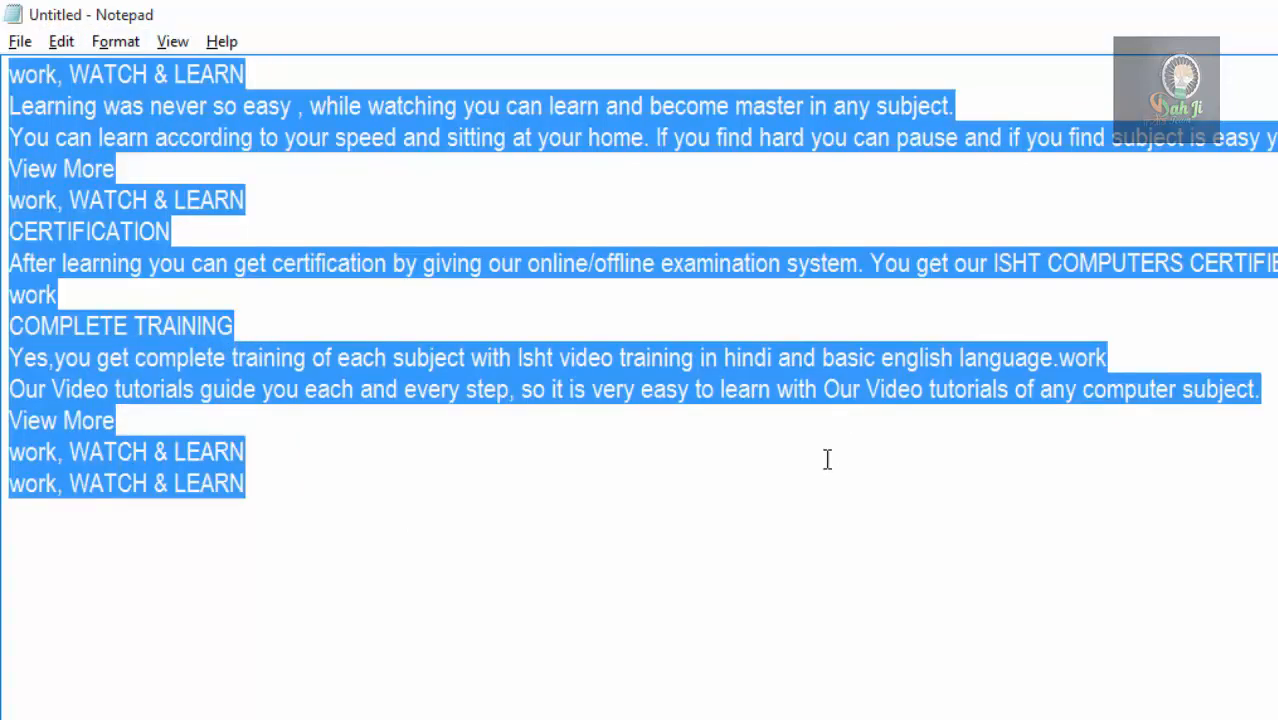
{"action": "left_click", "coordinate": [631, 548]}
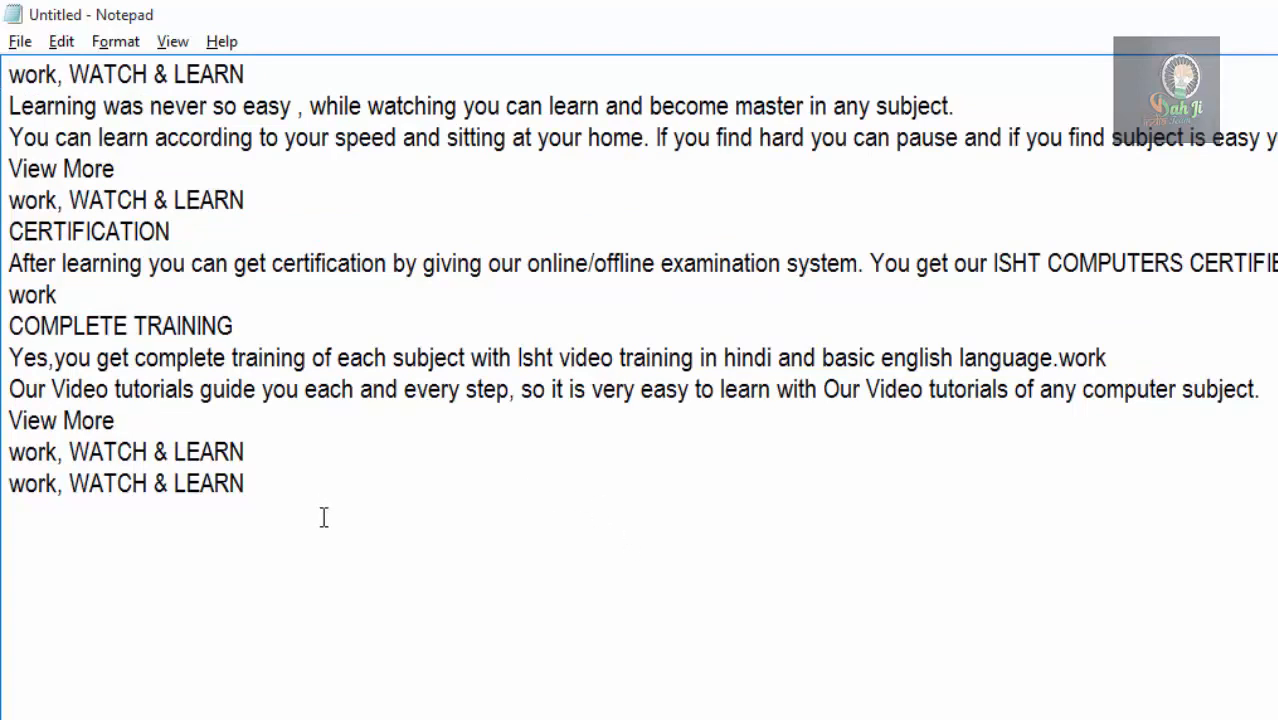
Select all the text manually from the end of the last line back to the document's start, and clear the selection.
{"action": "left_click", "coordinate": [260, 488]}
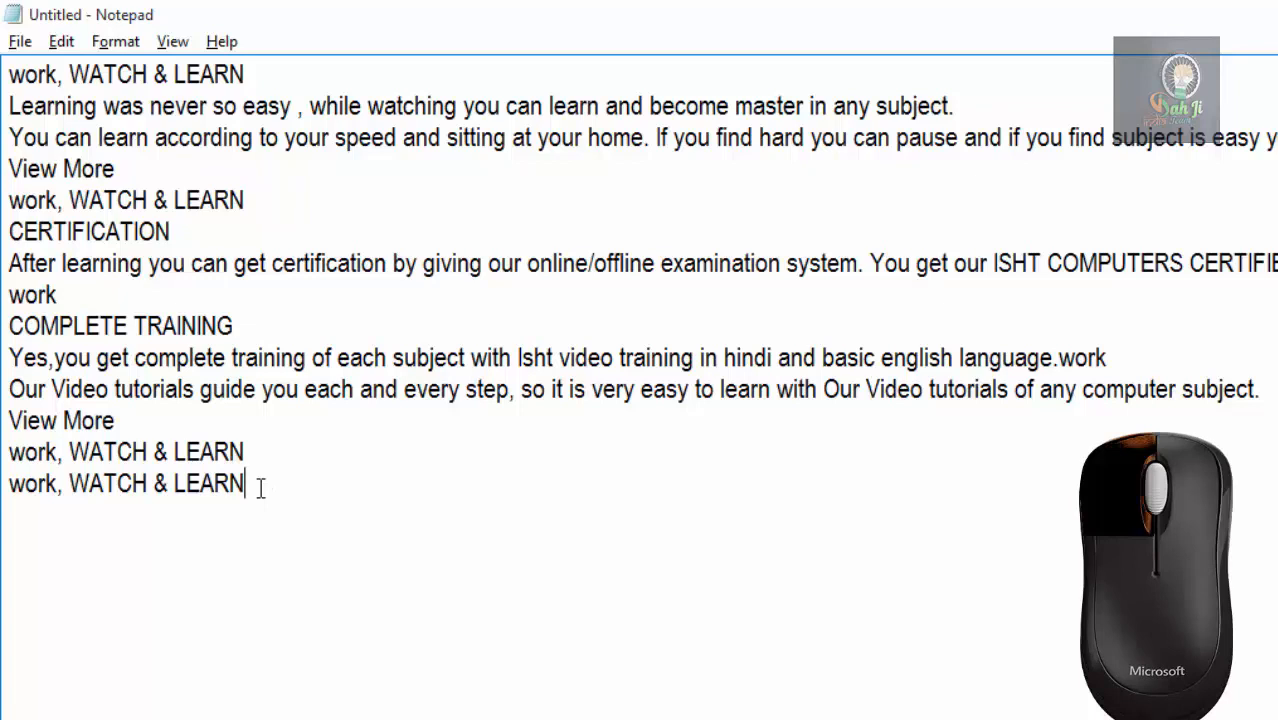
{"action": "left_click_drag", "start_coordinate": [257, 485], "coordinate": [5, 86]}
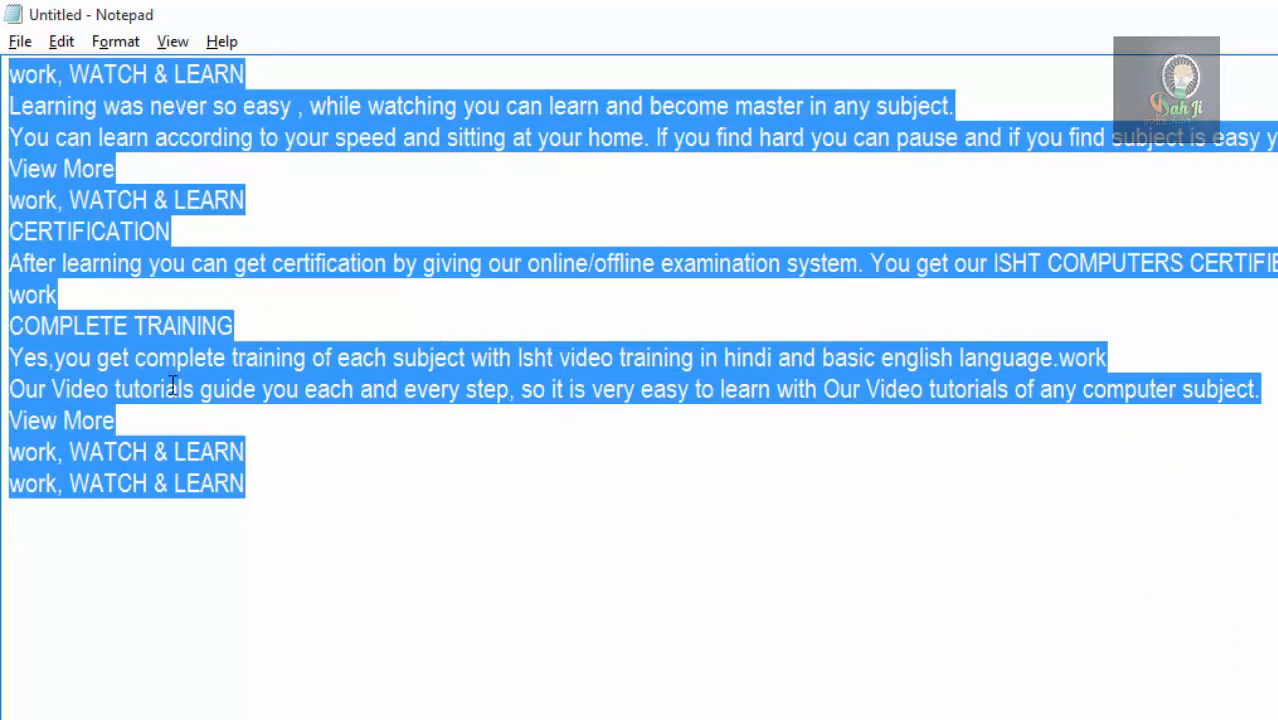
{"action": "left_click", "coordinate": [313, 506]}
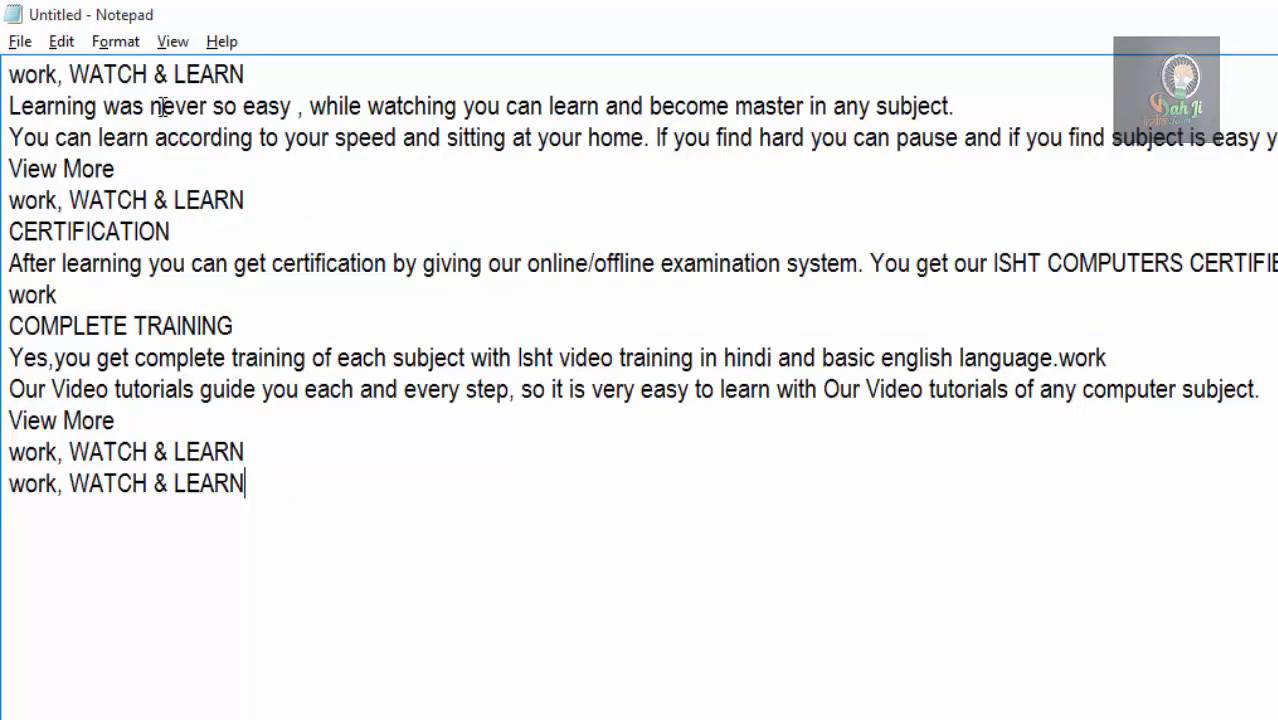
Insert the current time and date after a blank line below the last WATCH & LEARN line.
{"action": "left_click", "coordinate": [66, 44]}
{"action": "left_click", "coordinate": [331, 491]}
{"action": "left_click", "coordinate": [70, 48]}
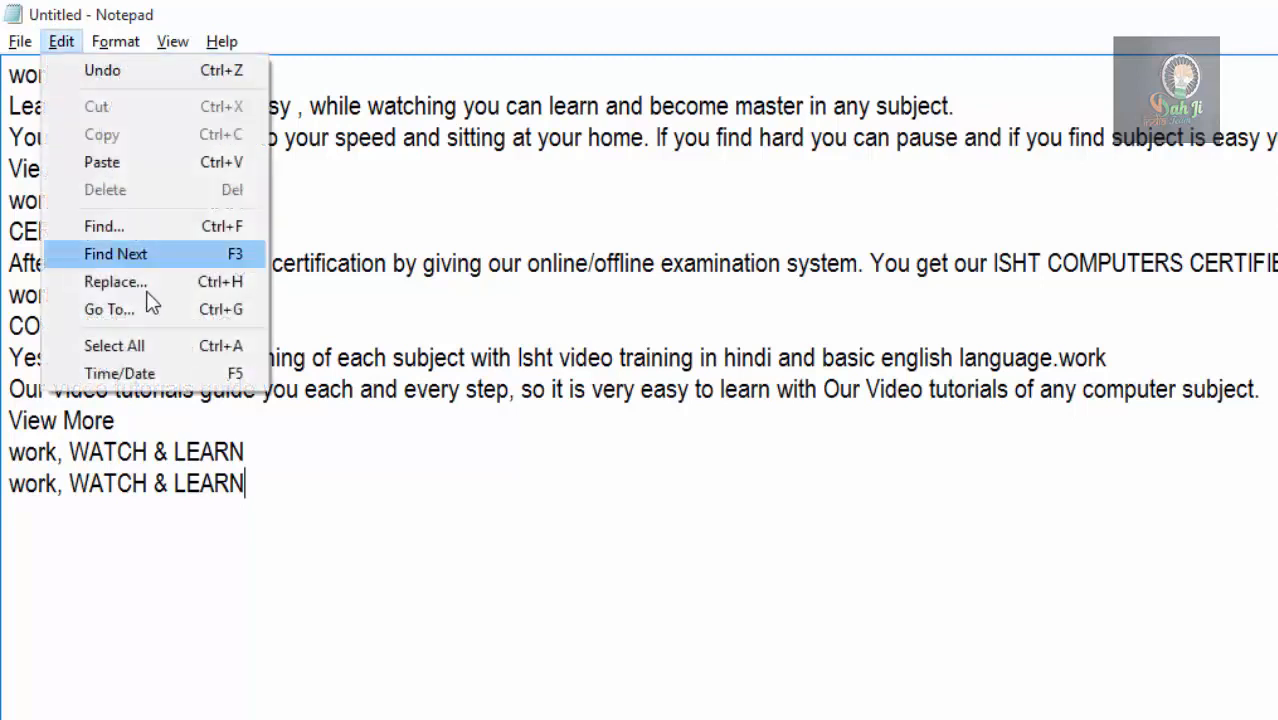
{"action": "left_click", "coordinate": [350, 486]}
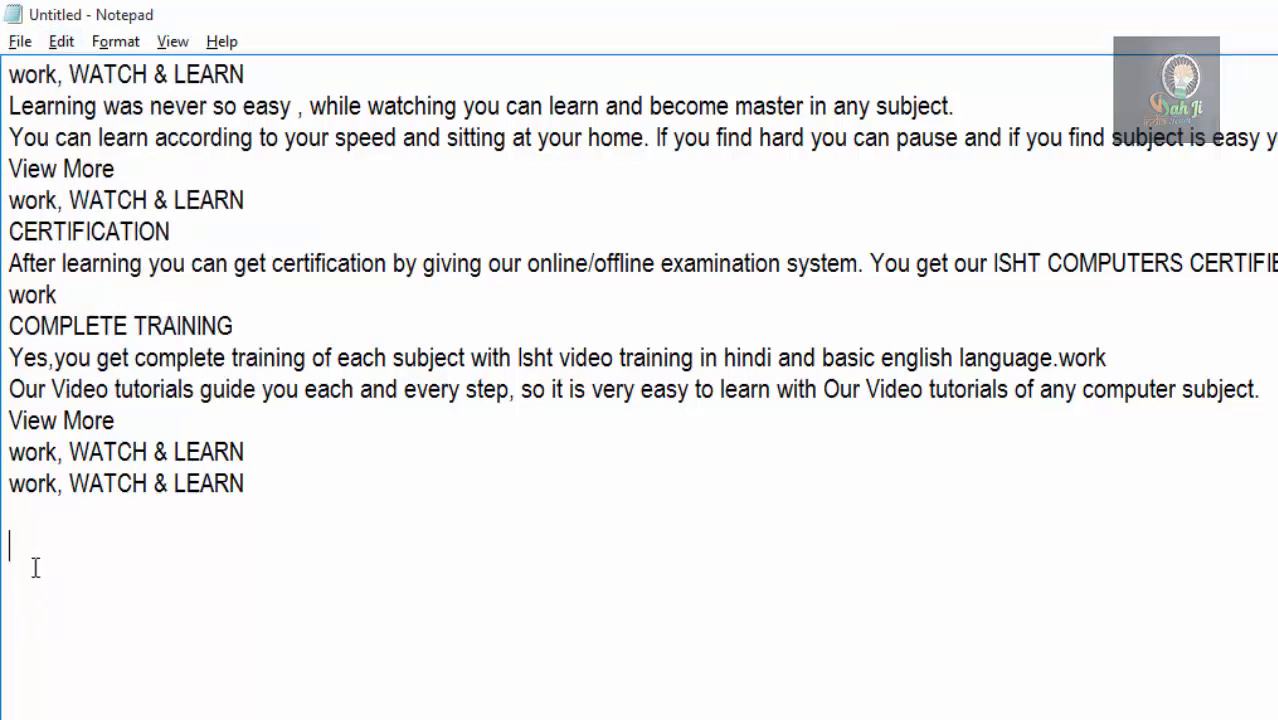
{"action": "left_click", "coordinate": [60, 43]}
{"action": "left_click", "coordinate": [145, 383]}
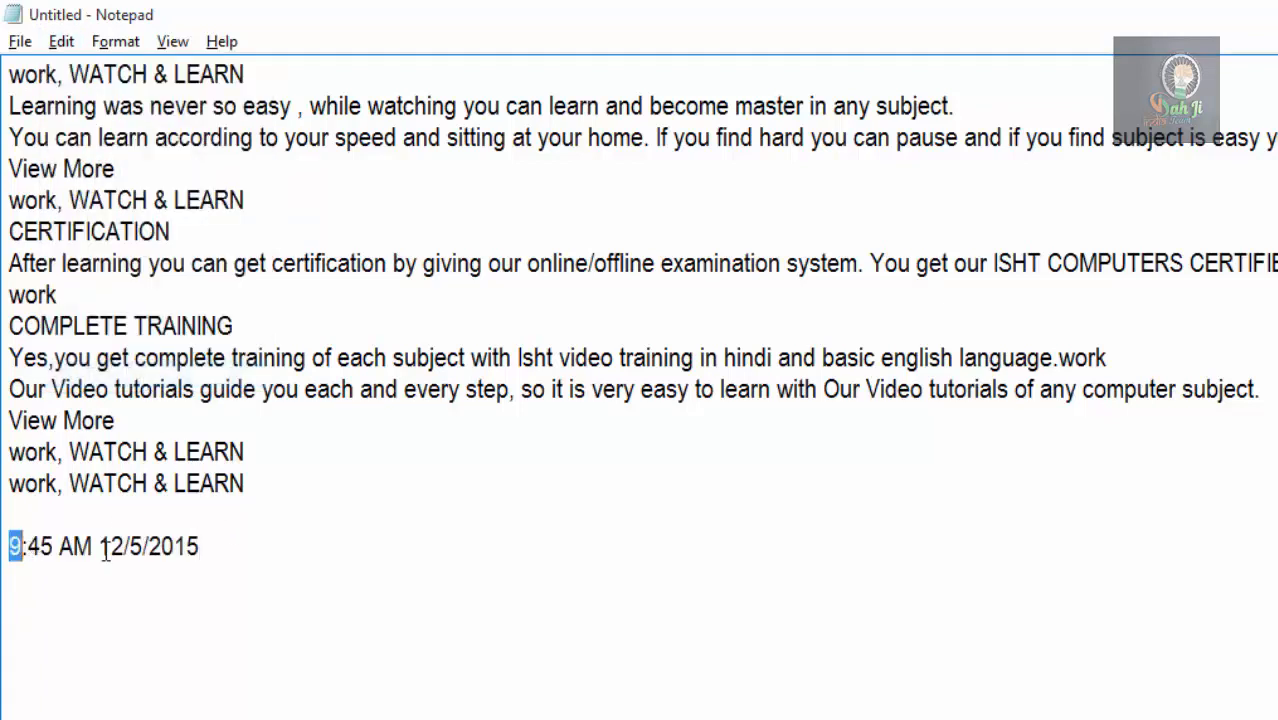
Insert a second time and date stamp after a blank line below the first, and return the cursor to the last WATCH & LEARN line.
{"action": "left_click", "coordinate": [244, 564]}
{"action": "key", "text": "Return"}
{"action": "key", "text": "Return"}
{"action": "key", "text": "F5"}
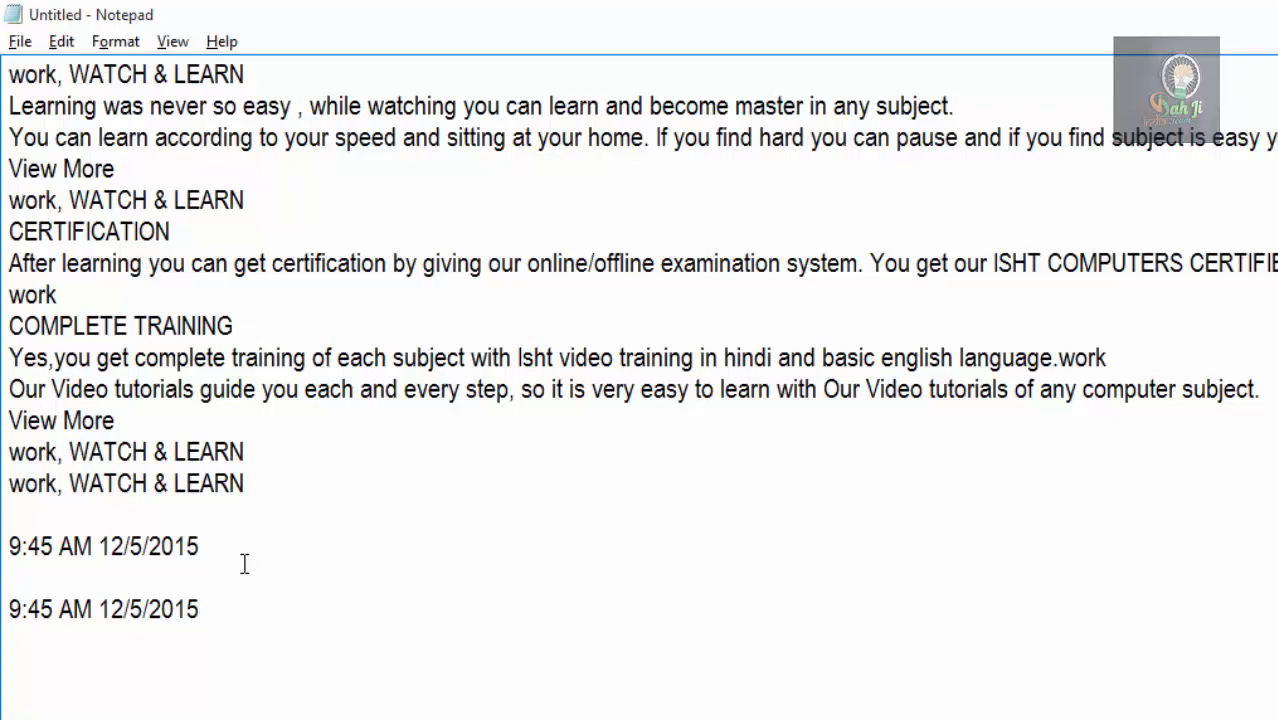
{"action": "left_click", "coordinate": [244, 483]}
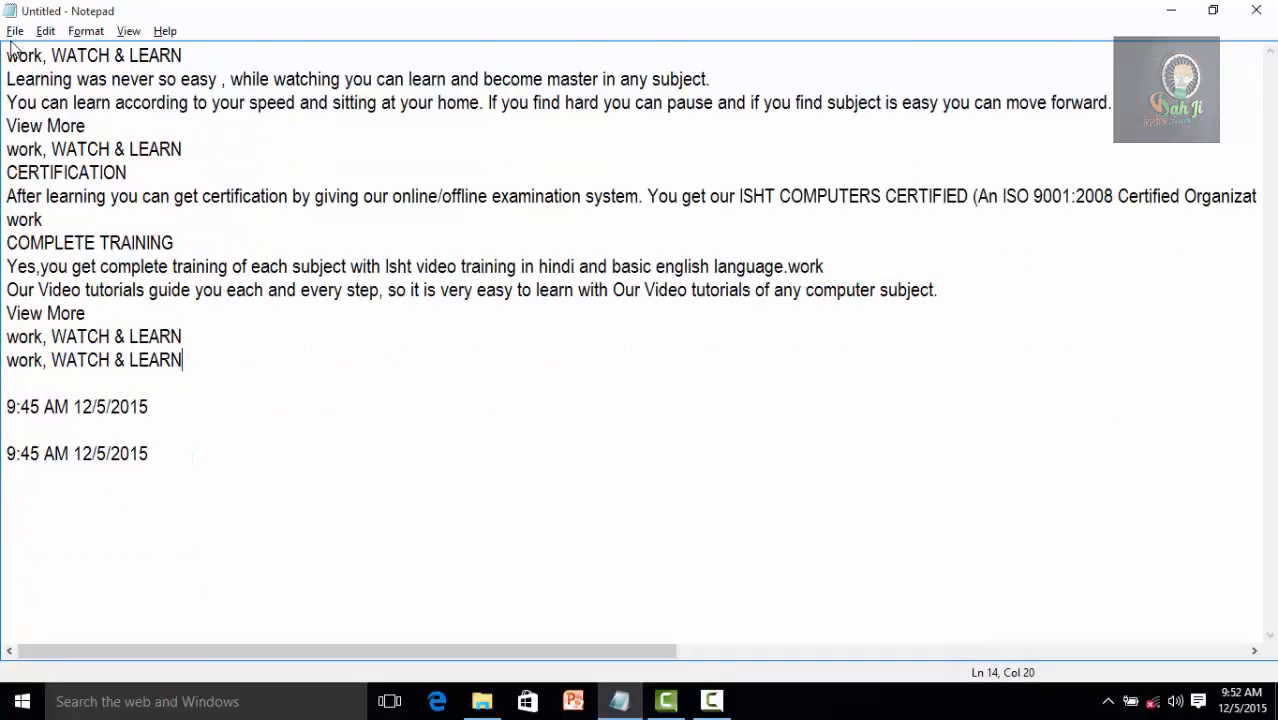
Start saving the untitled document and choose the Documents folder under This PC as the location.
{"action": "left_click", "coordinate": [14, 34]}
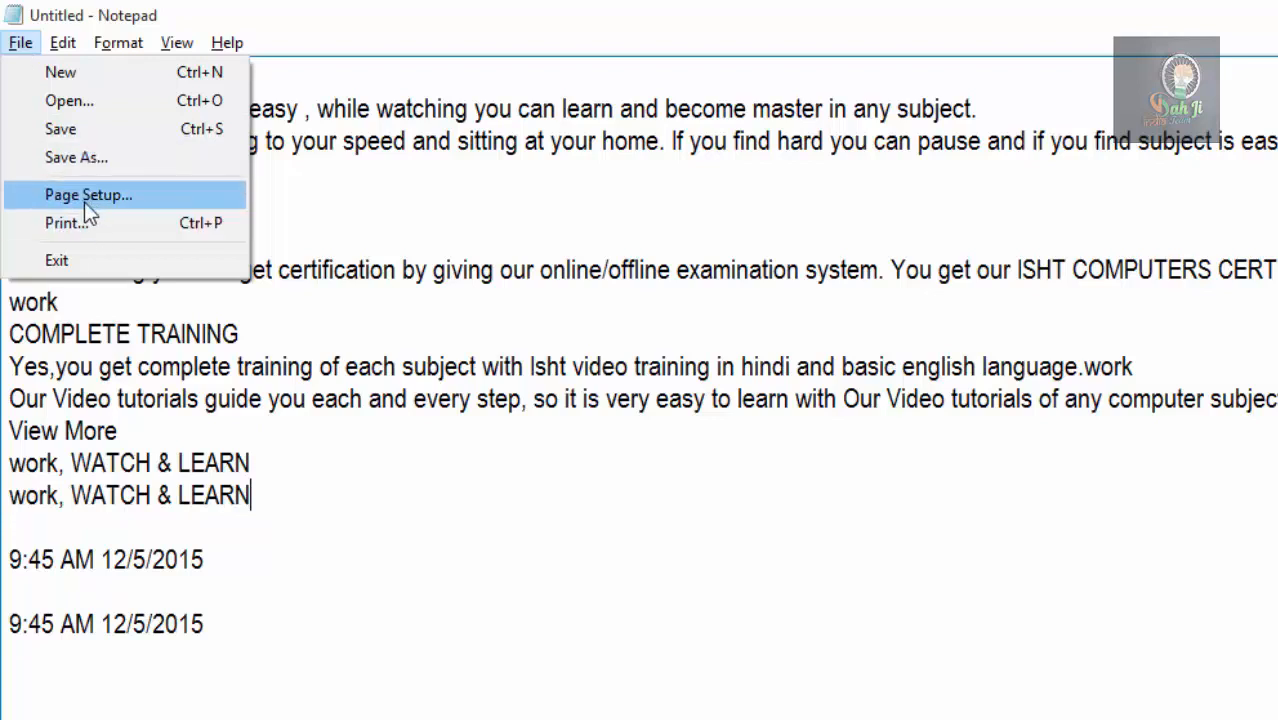
{"action": "left_click", "coordinate": [551, 185]}
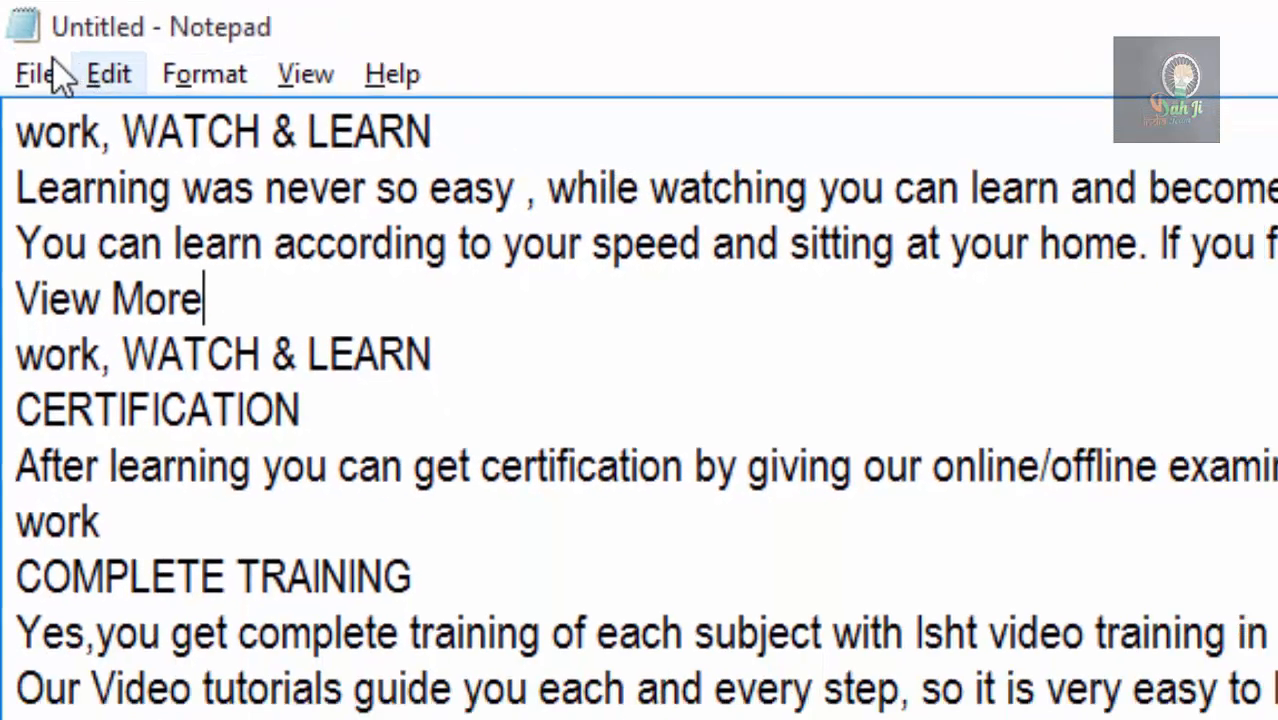
{"action": "left_click", "coordinate": [38, 74]}
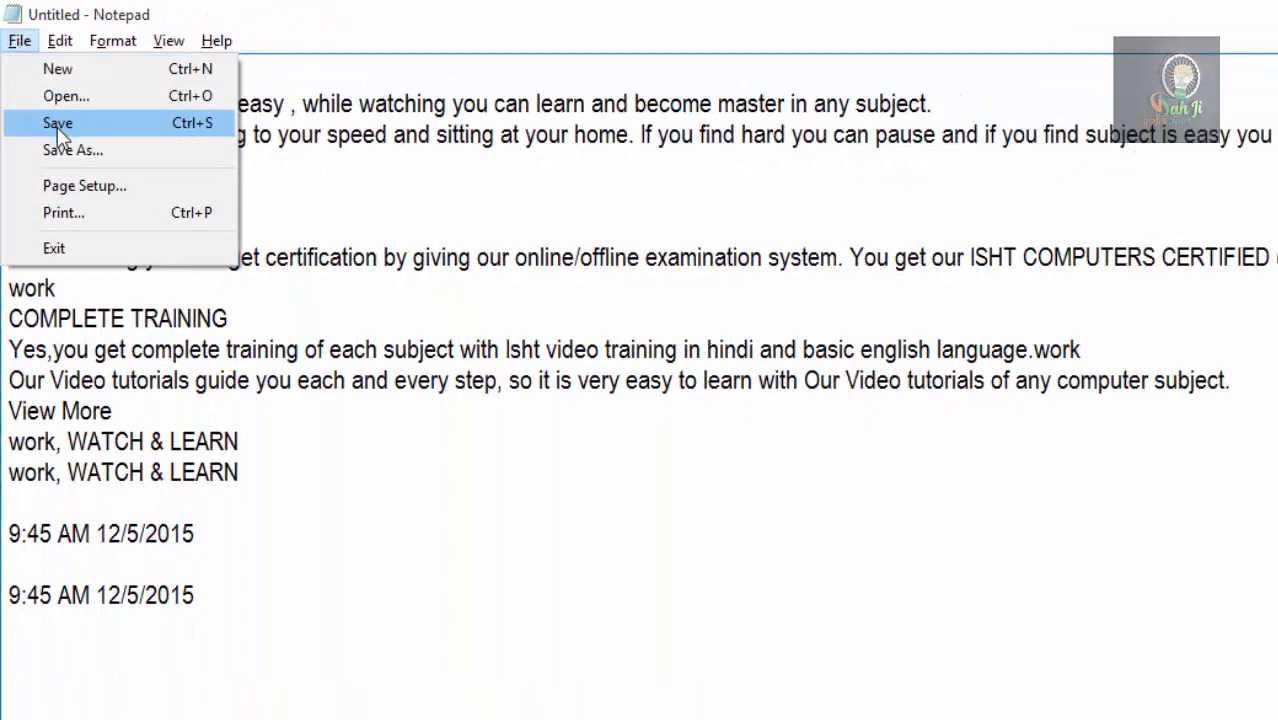
{"action": "left_click", "coordinate": [57, 124]}
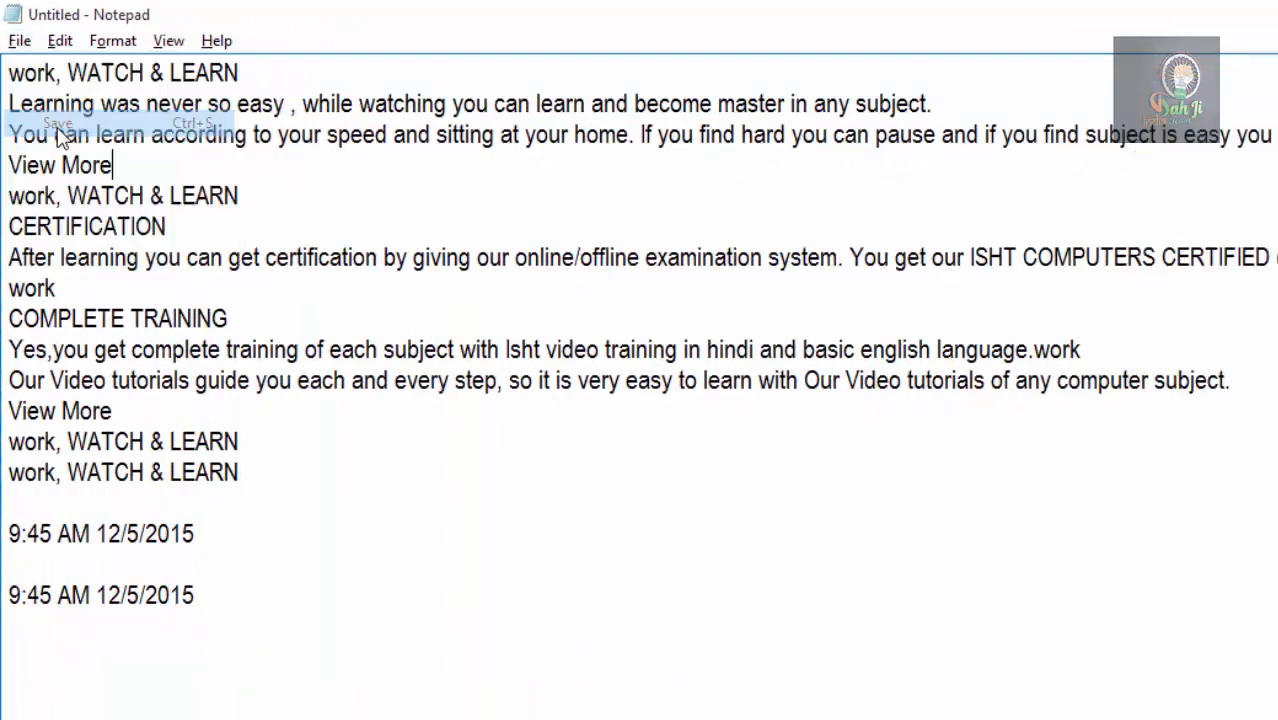
{"action": "left_click_drag", "start_coordinate": [312, 87], "coordinate": [670, 129]}
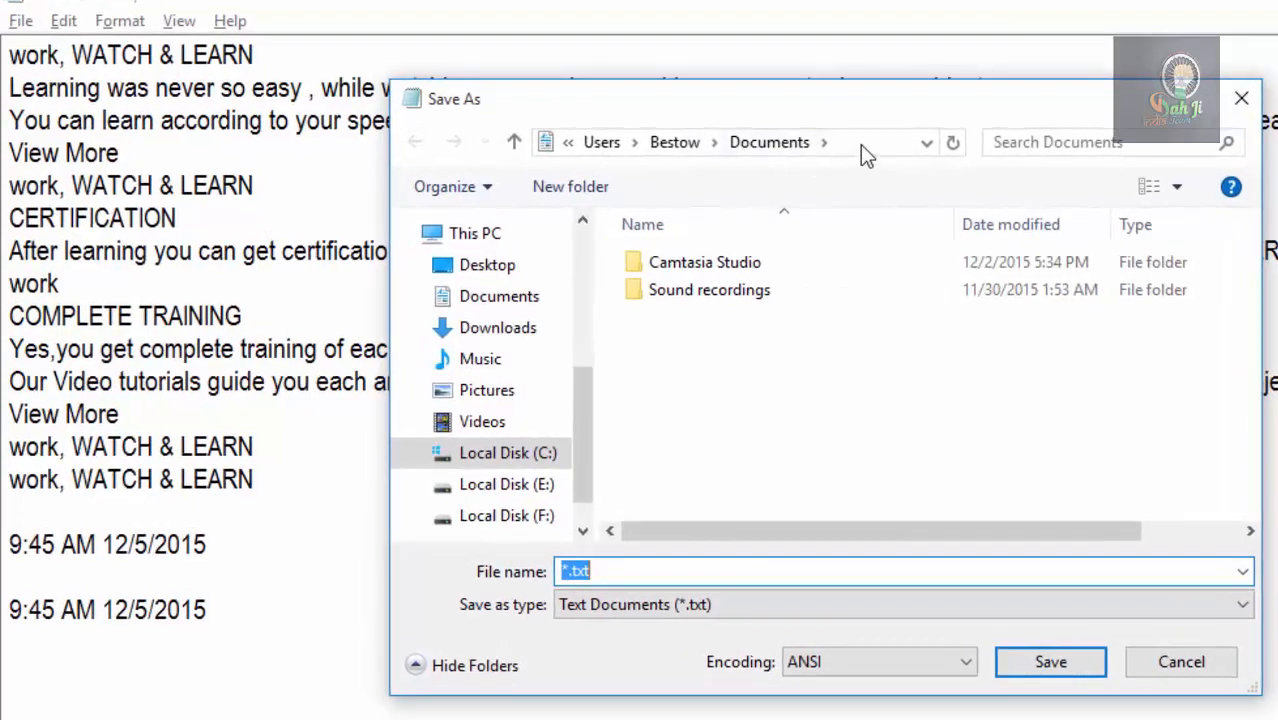
{"action": "left_click", "coordinate": [869, 139]}
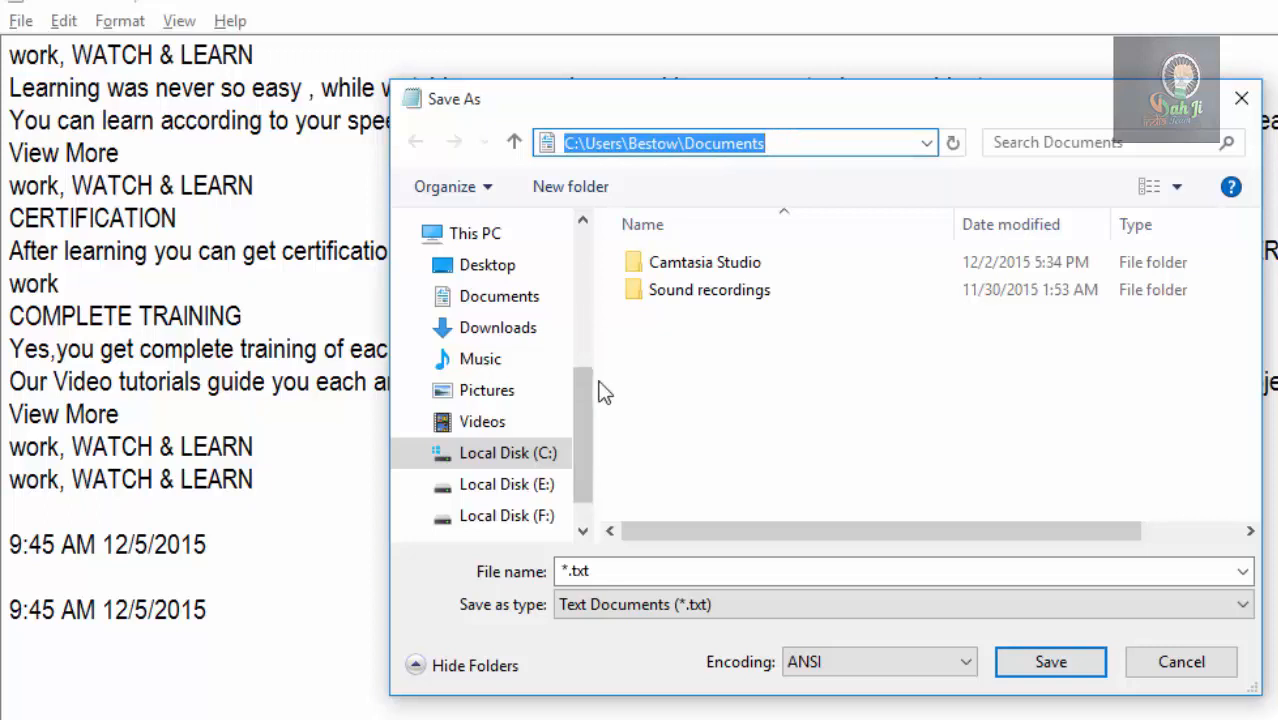
{"action": "left_click_drag", "start_coordinate": [595, 387], "coordinate": [560, 382]}
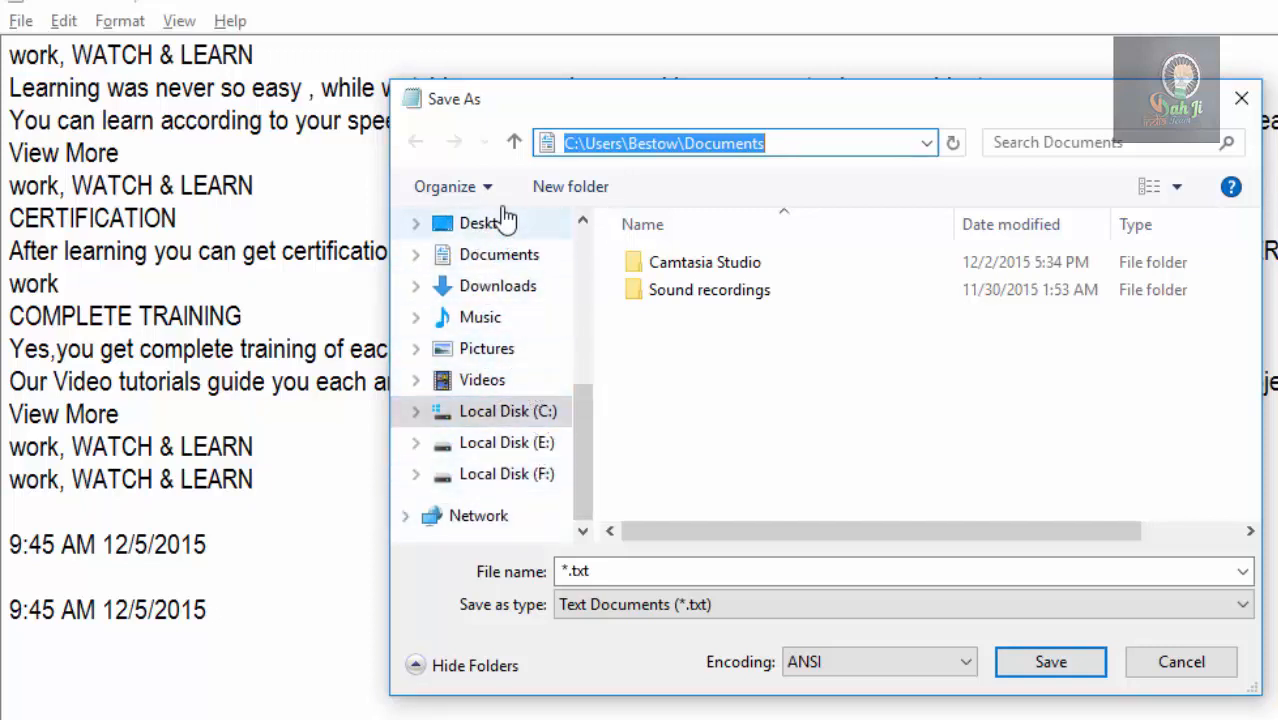
{"action": "left_click", "coordinate": [489, 258]}
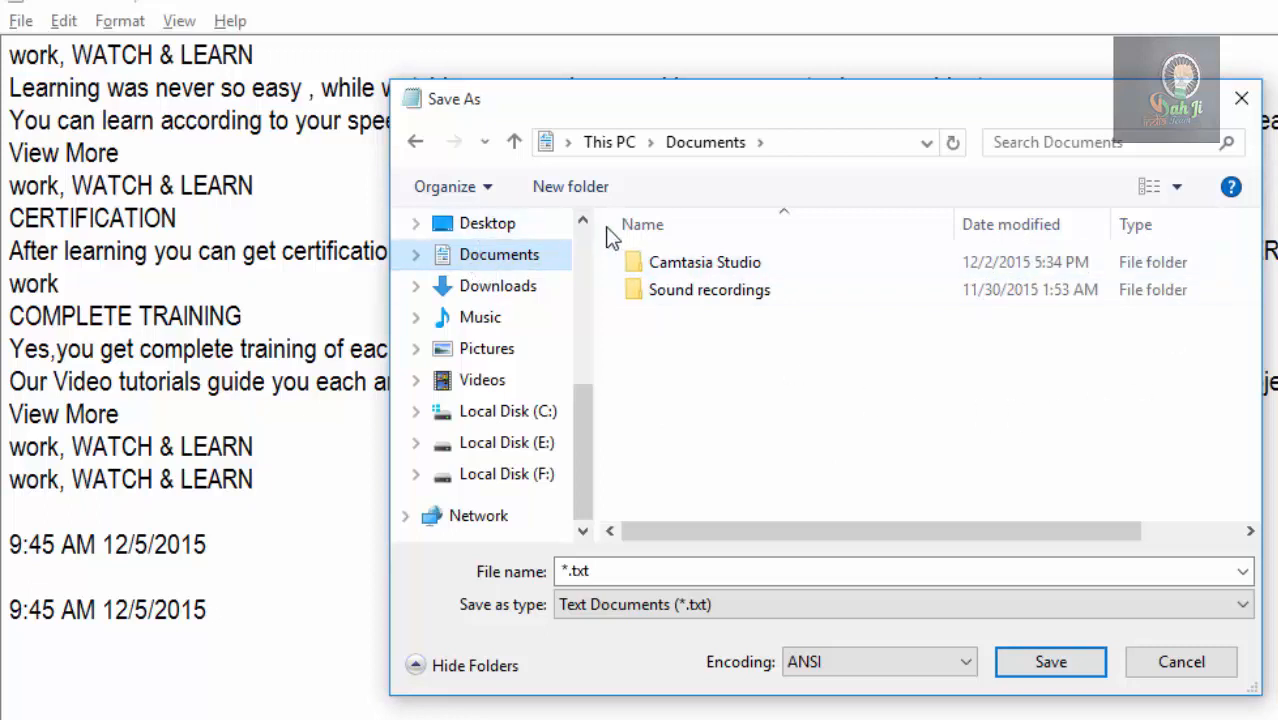
Name the file mytext, keep Text Documents (*.txt) as the file type, and save it.
{"action": "left_click", "coordinate": [738, 352]}
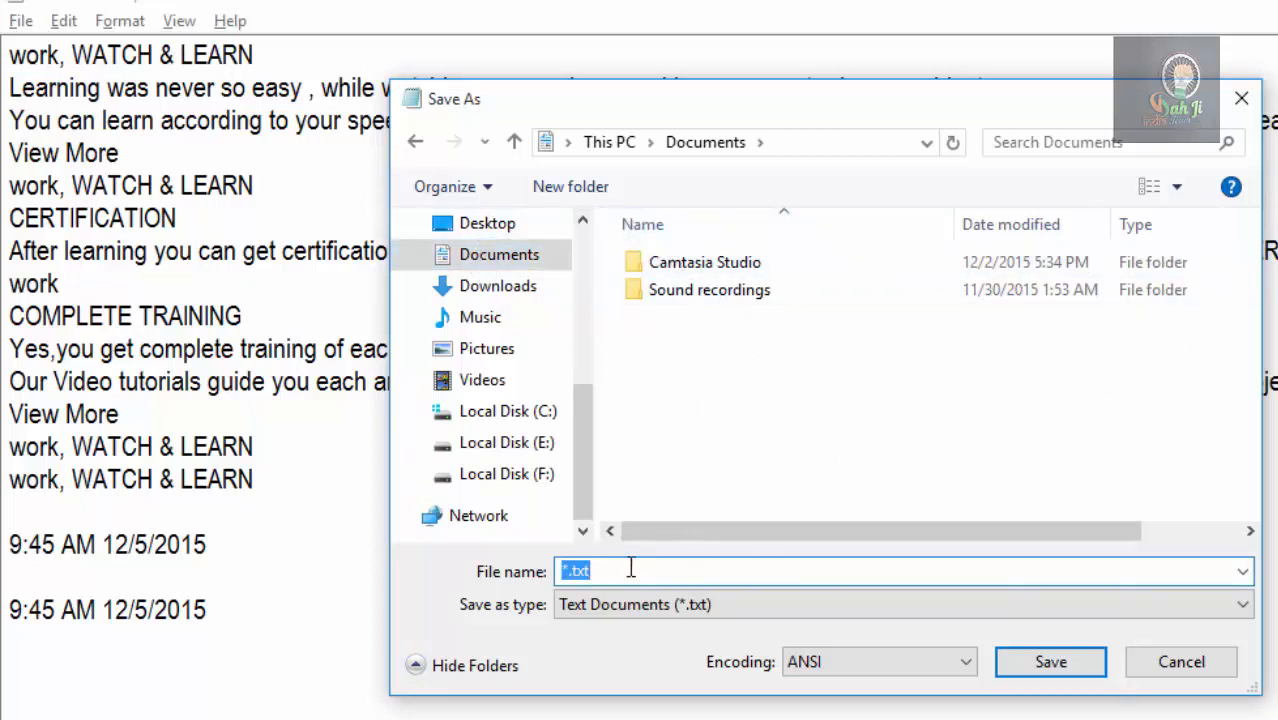
{"action": "type", "text": "myte"}
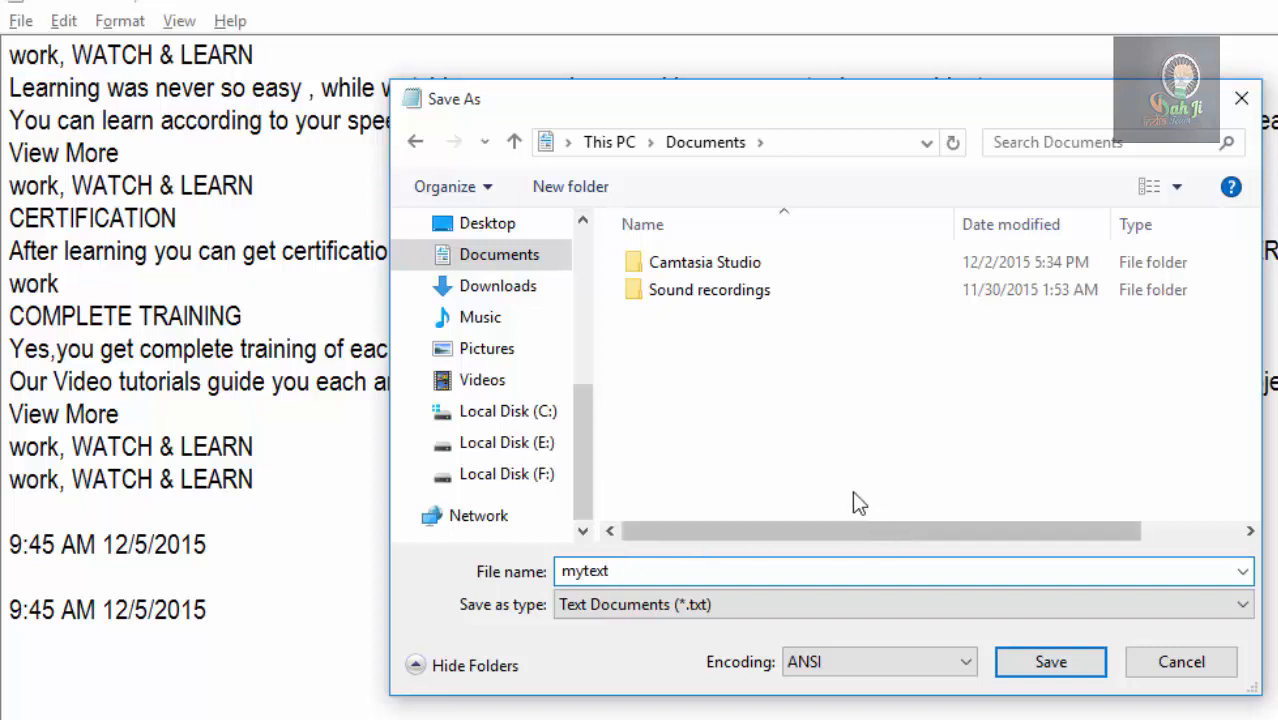
{"action": "left_click", "coordinate": [620, 604]}
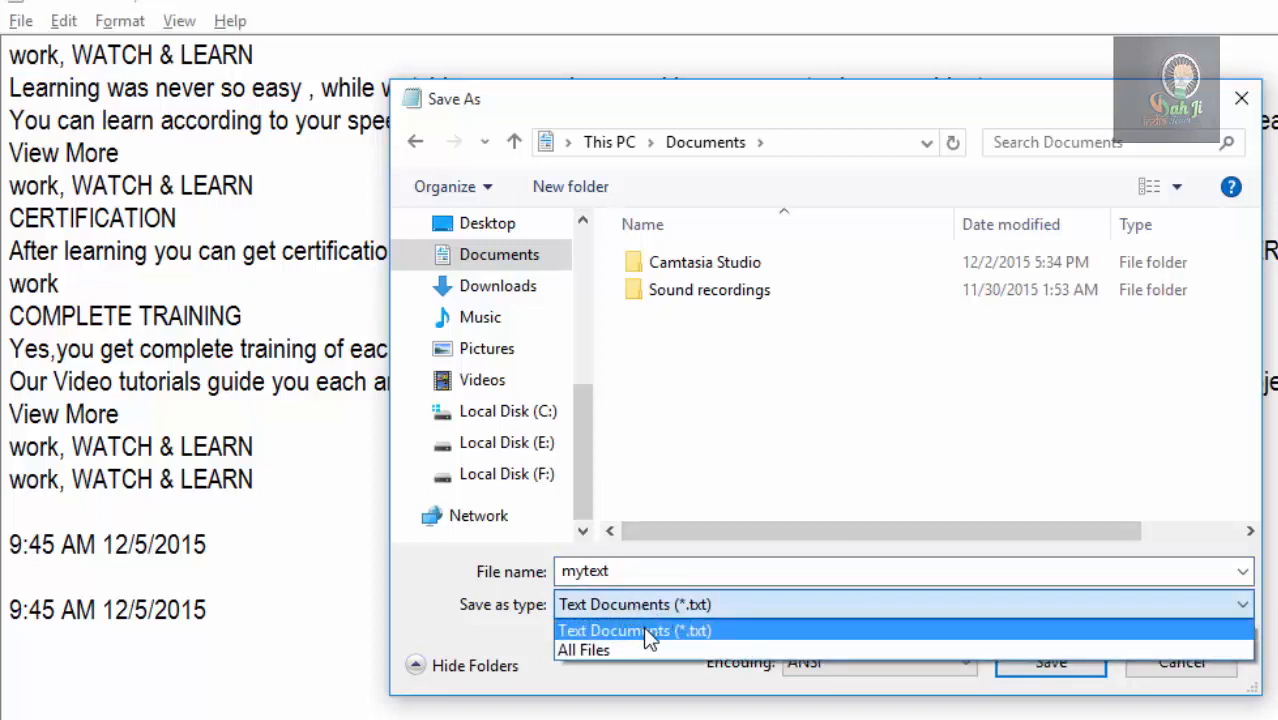
{"action": "left_click", "coordinate": [681, 630]}
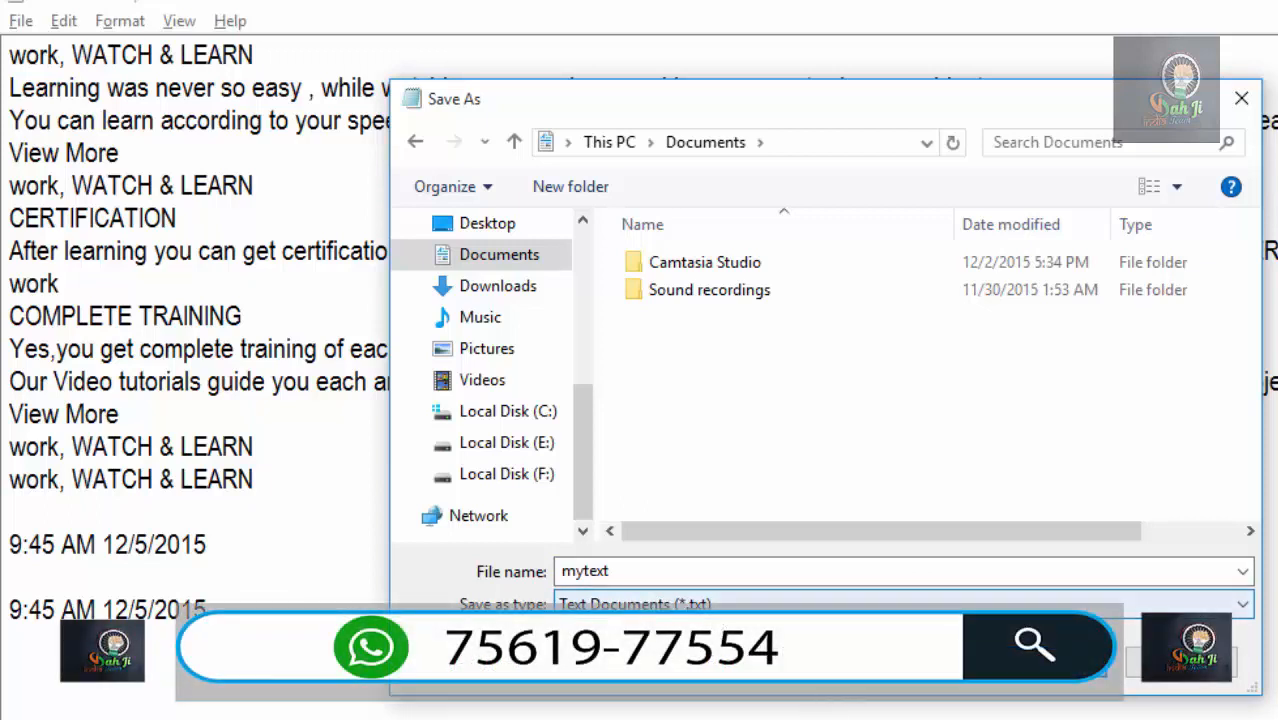
{"action": "left_click", "coordinate": [1044, 665]}
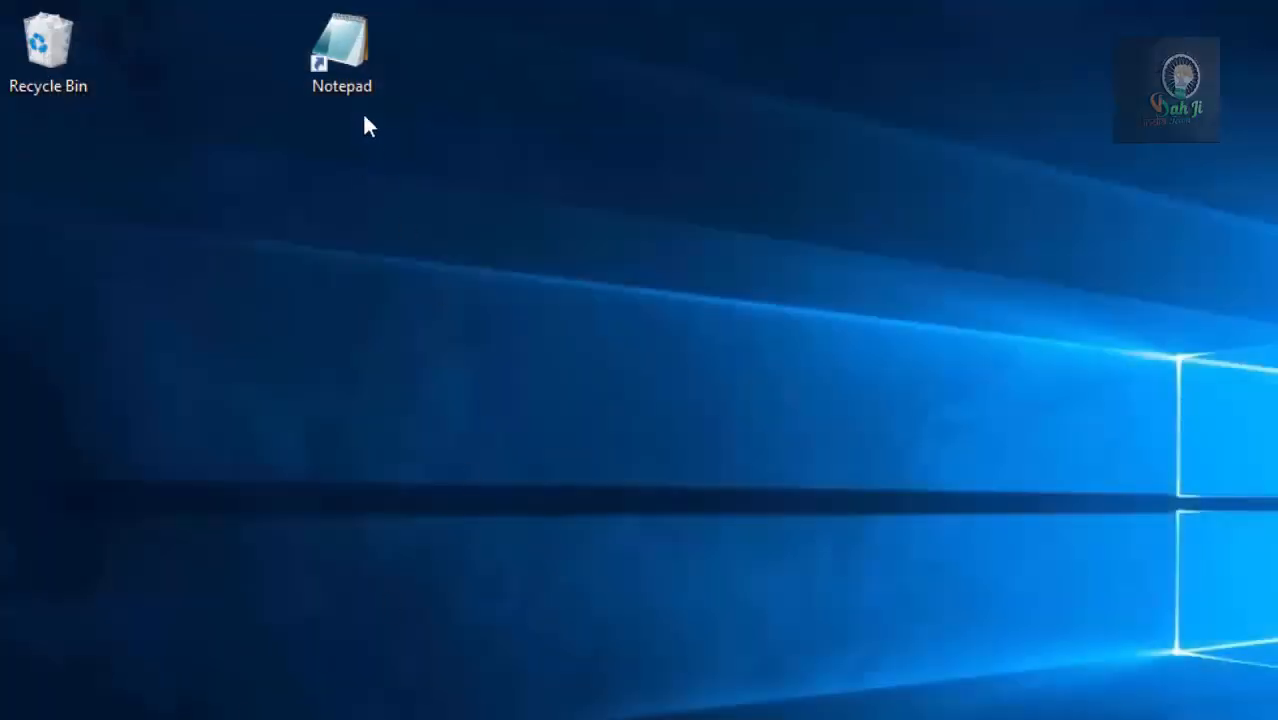
Launch Notepad again from the desktop and open the mytext file from the Documents folder.
{"action": "double_click", "coordinate": [341, 46]}
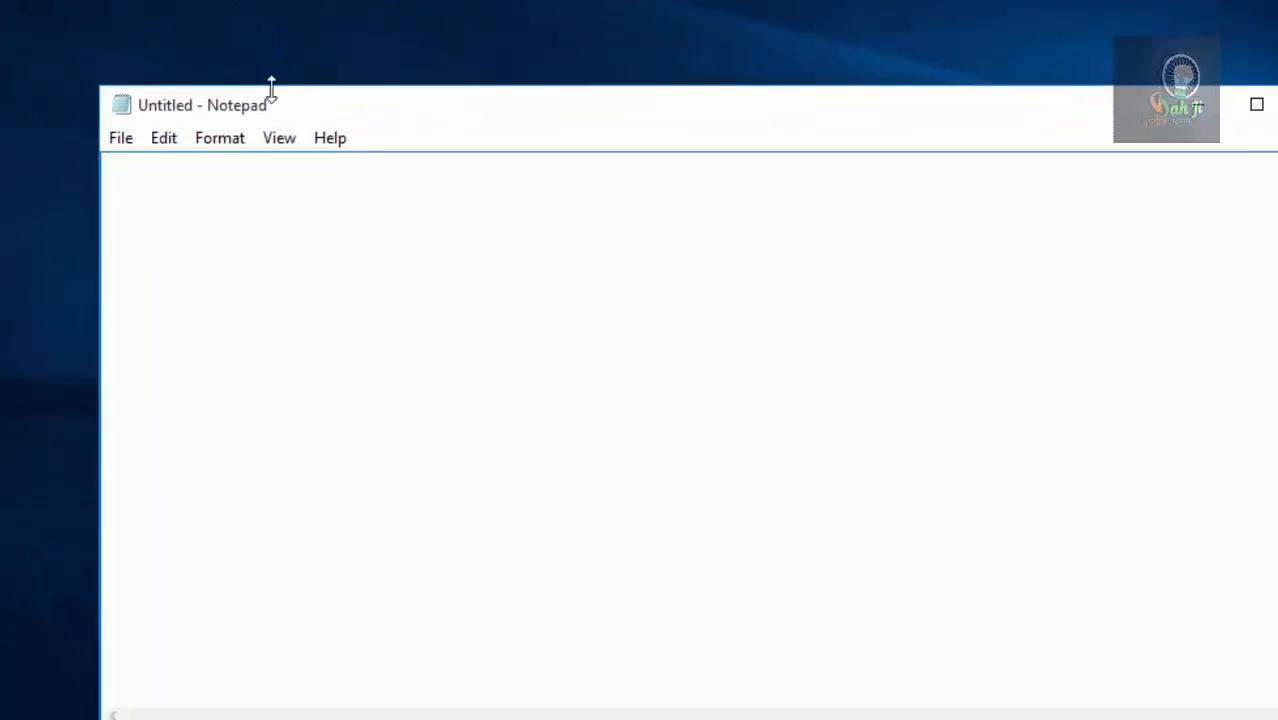
{"action": "left_click", "coordinate": [121, 138]}
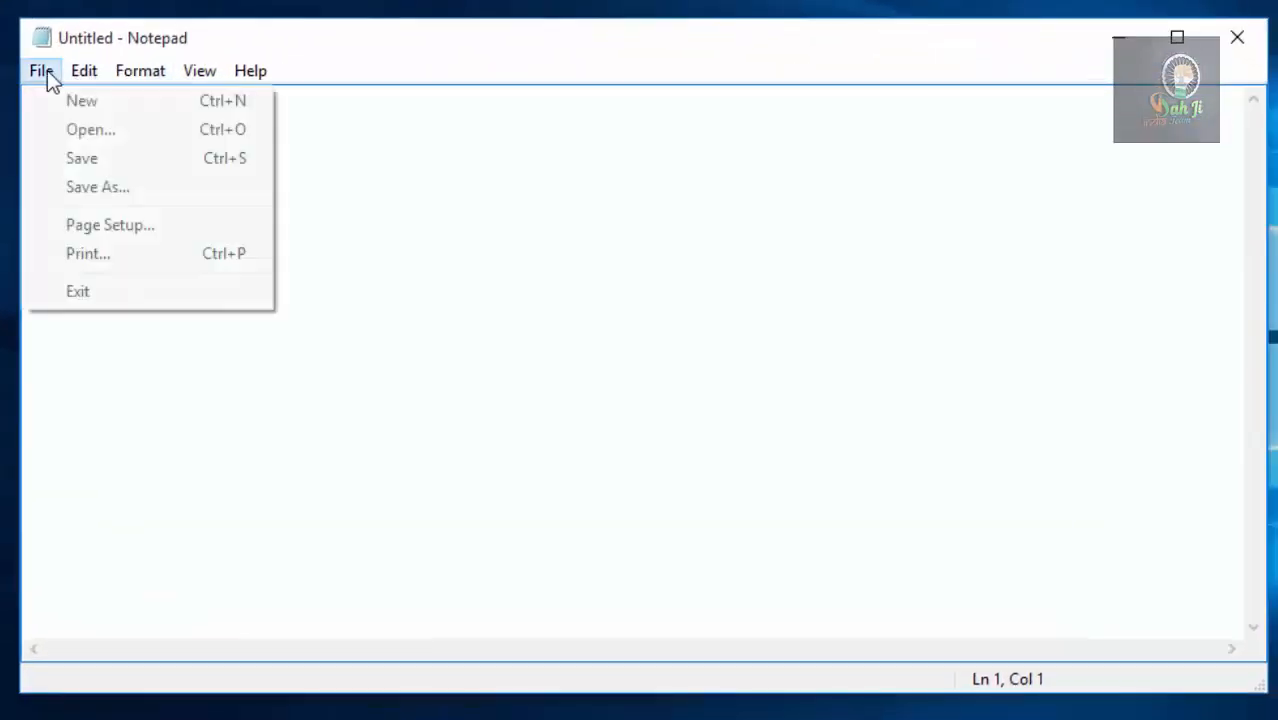
{"action": "left_click", "coordinate": [63, 130]}
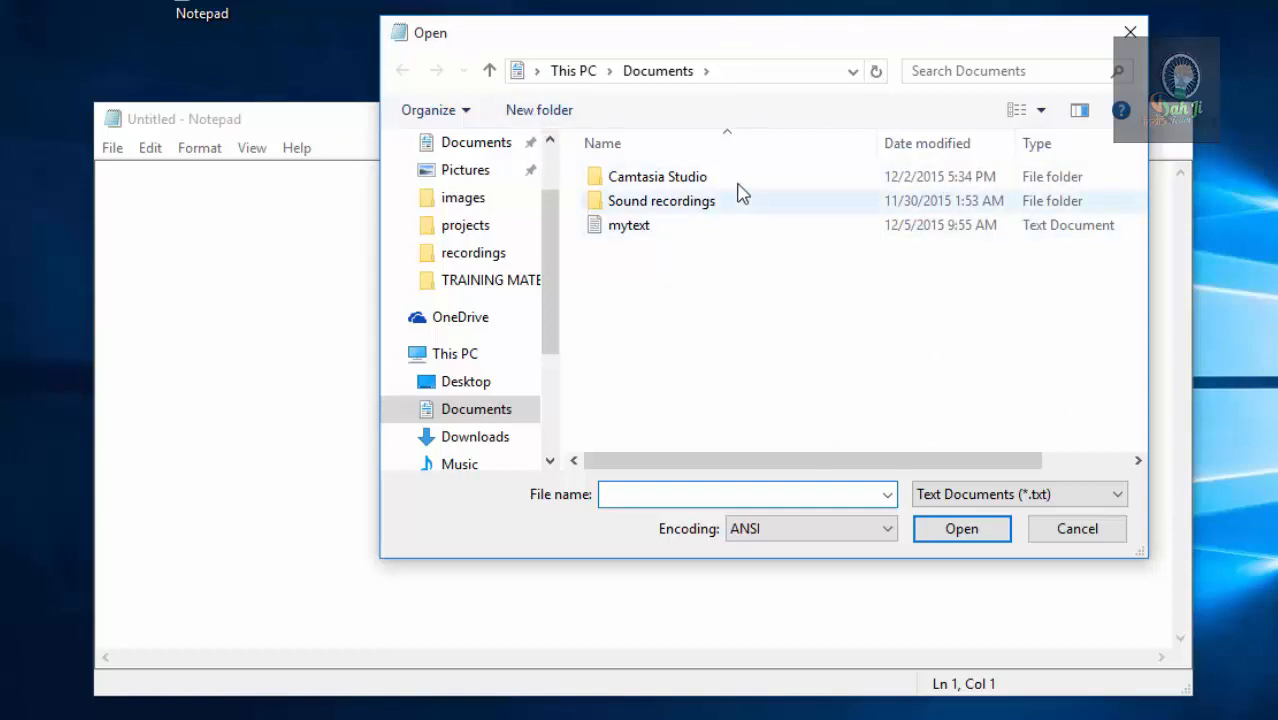
{"action": "left_click", "coordinate": [752, 75]}
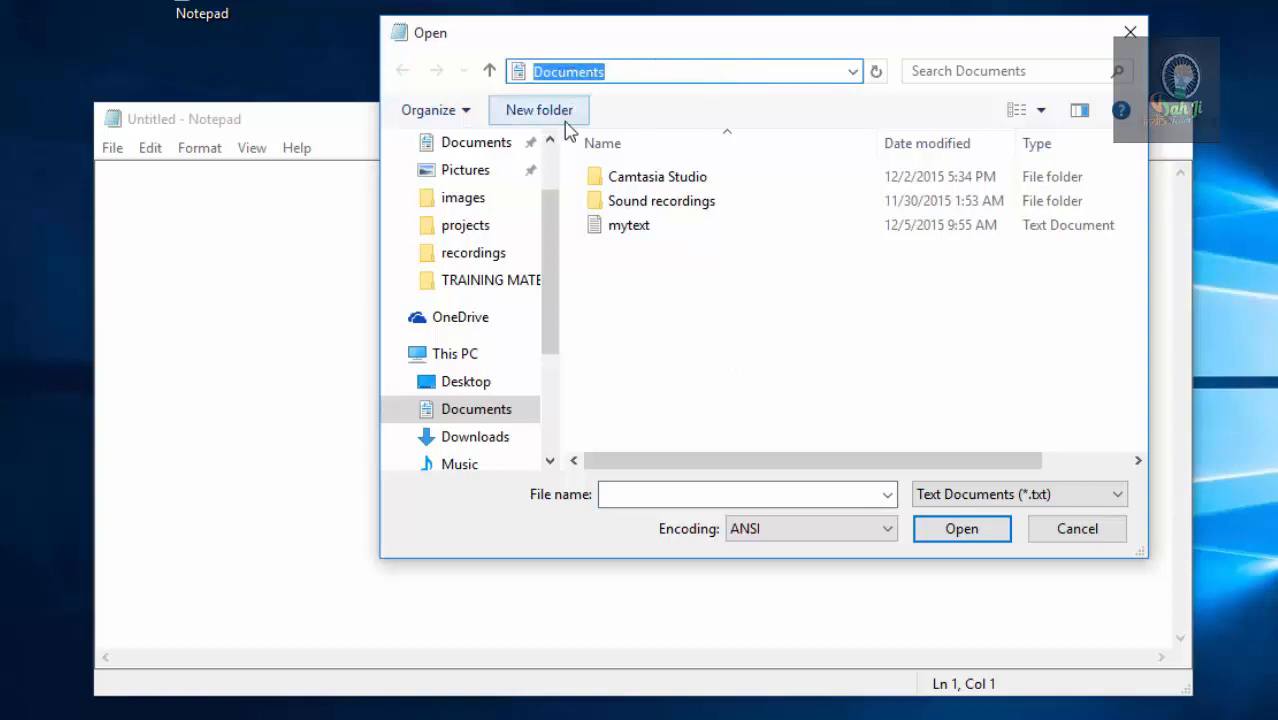
{"action": "left_click_drag", "start_coordinate": [551, 271], "coordinate": [548, 328]}
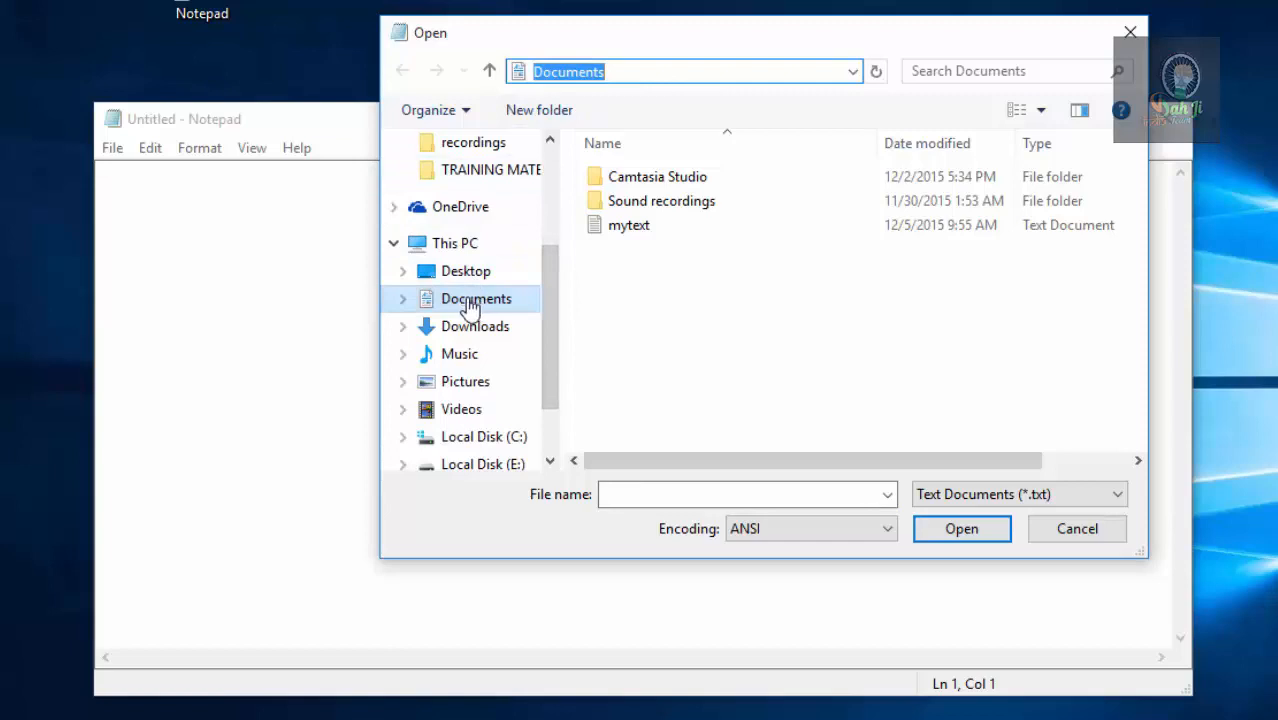
{"action": "left_click", "coordinate": [617, 238]}
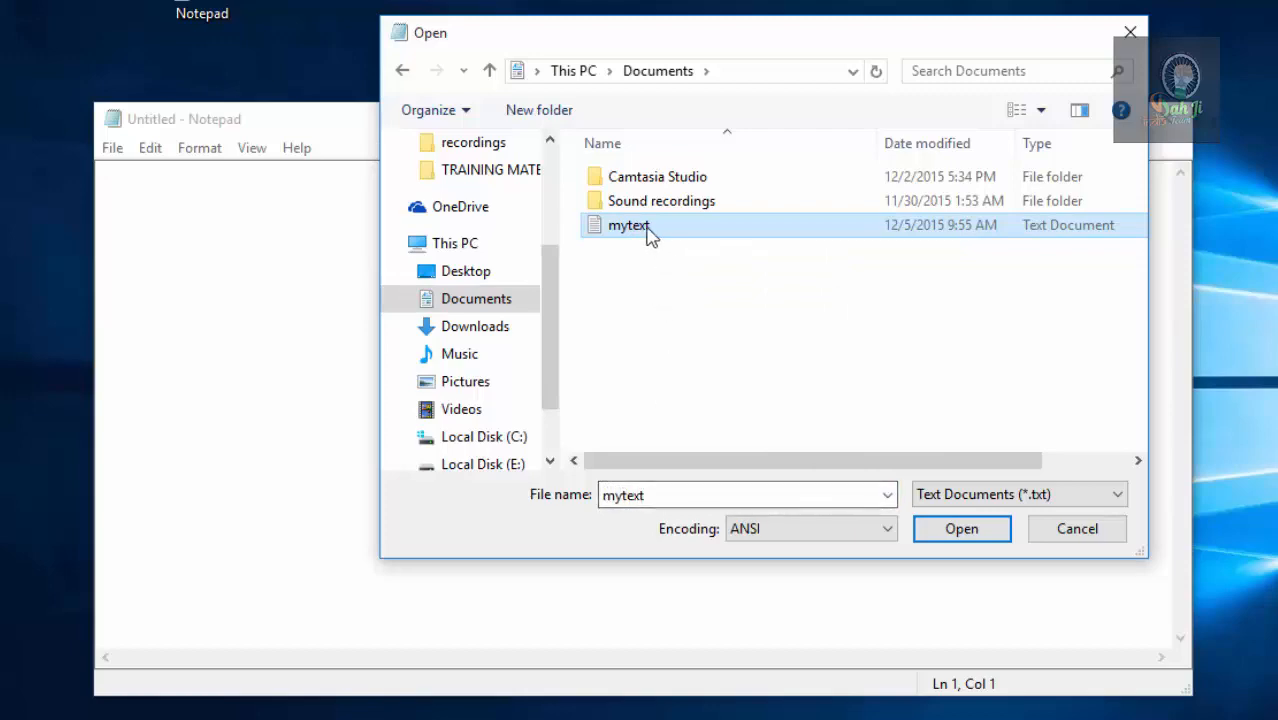
{"action": "left_click", "coordinate": [937, 535]}
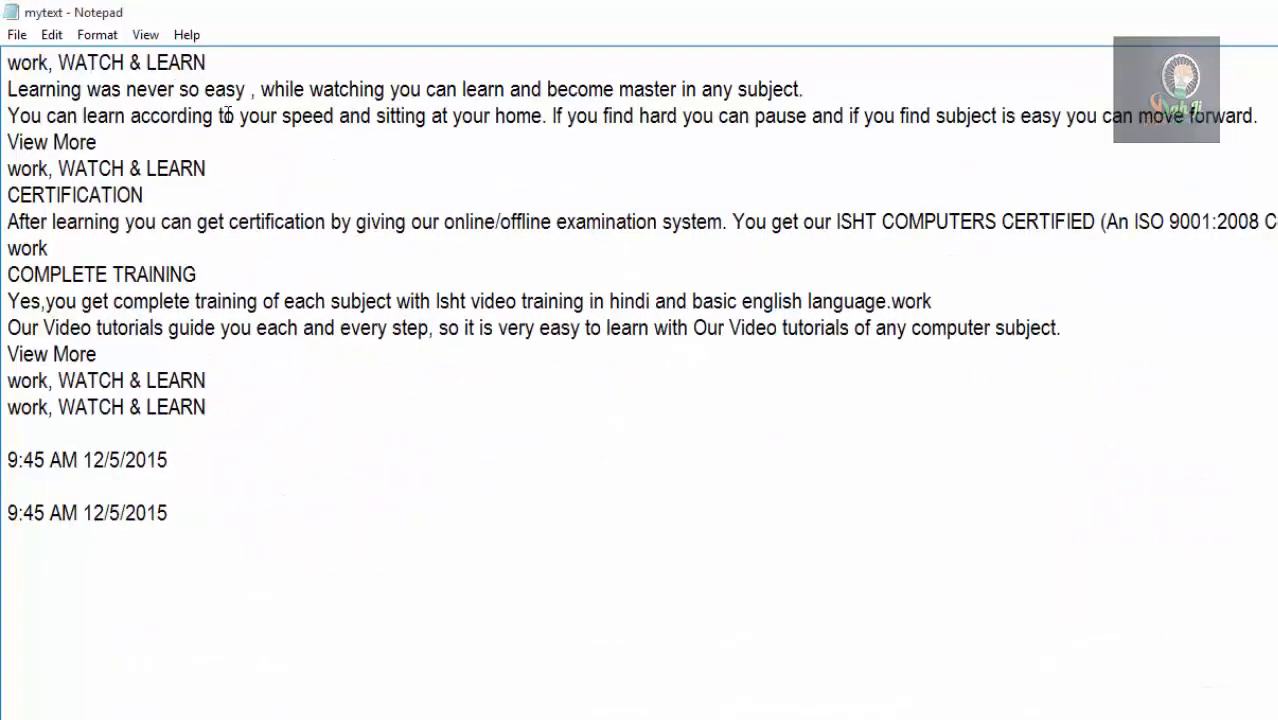
Save a copy of the document in Documents under the name mytextone.
{"action": "left_click", "coordinate": [24, 34]}
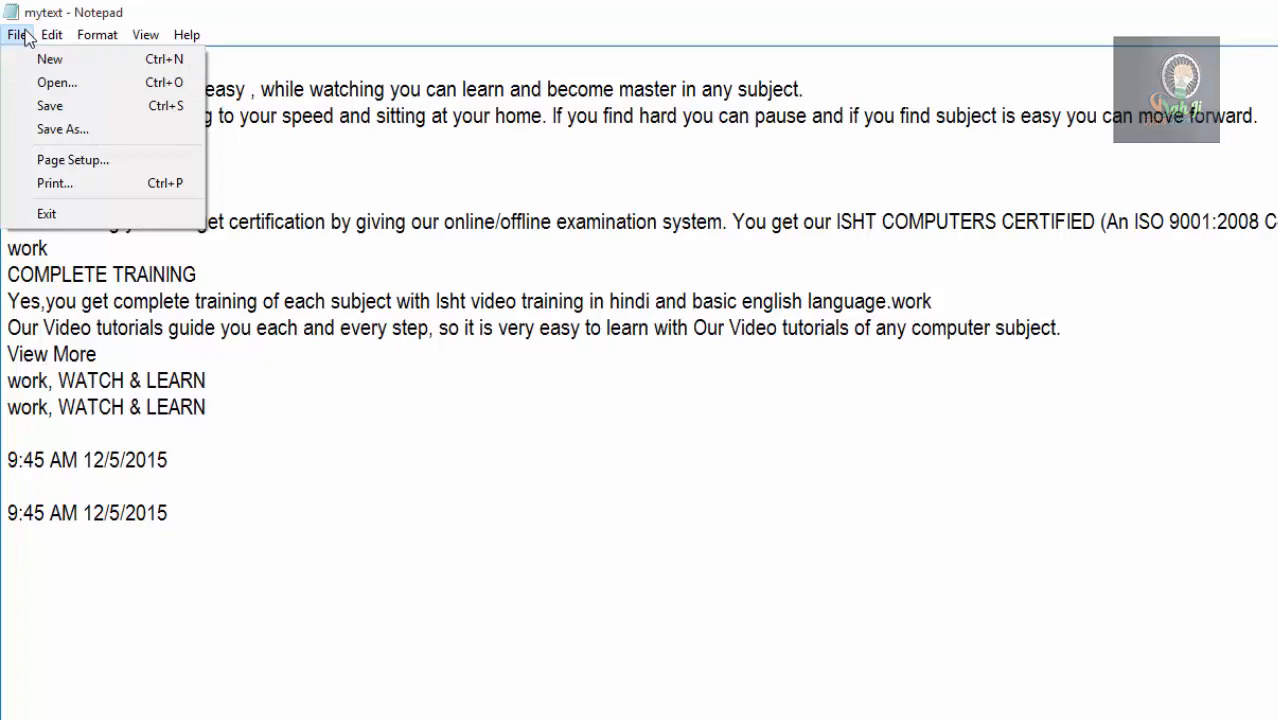
{"action": "left_click", "coordinate": [45, 130]}
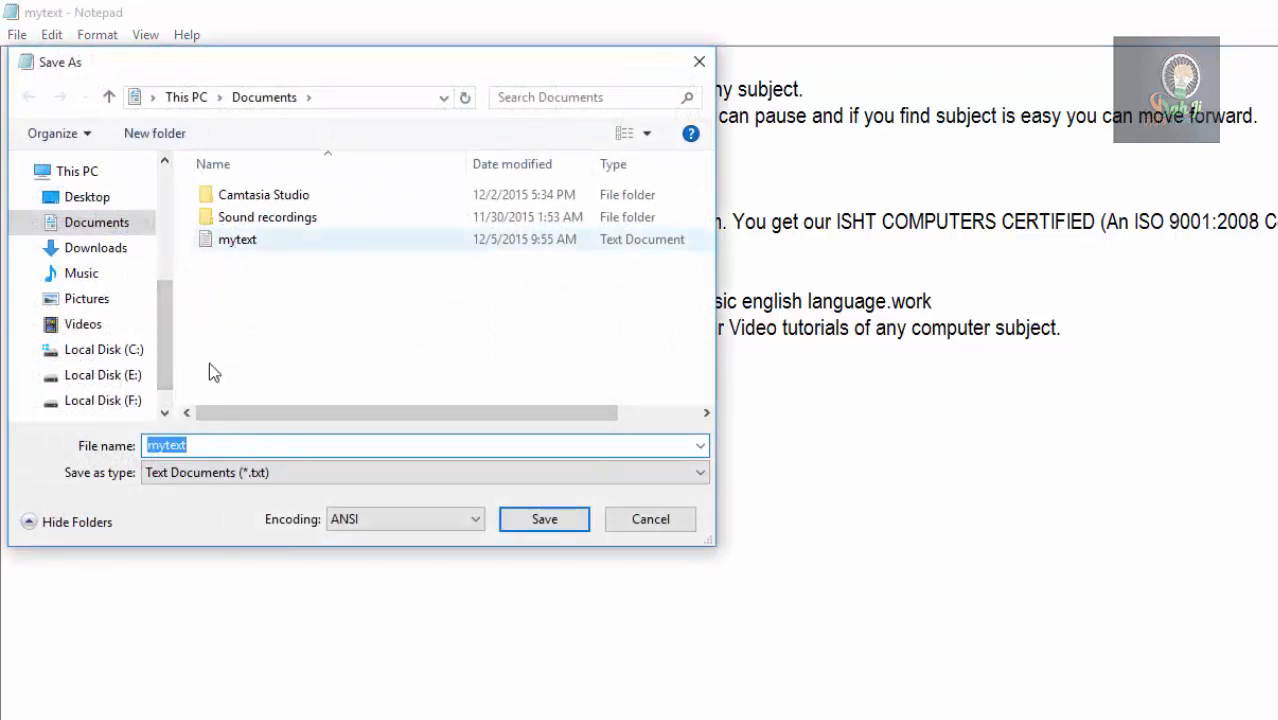
{"action": "left_click", "coordinate": [201, 446]}
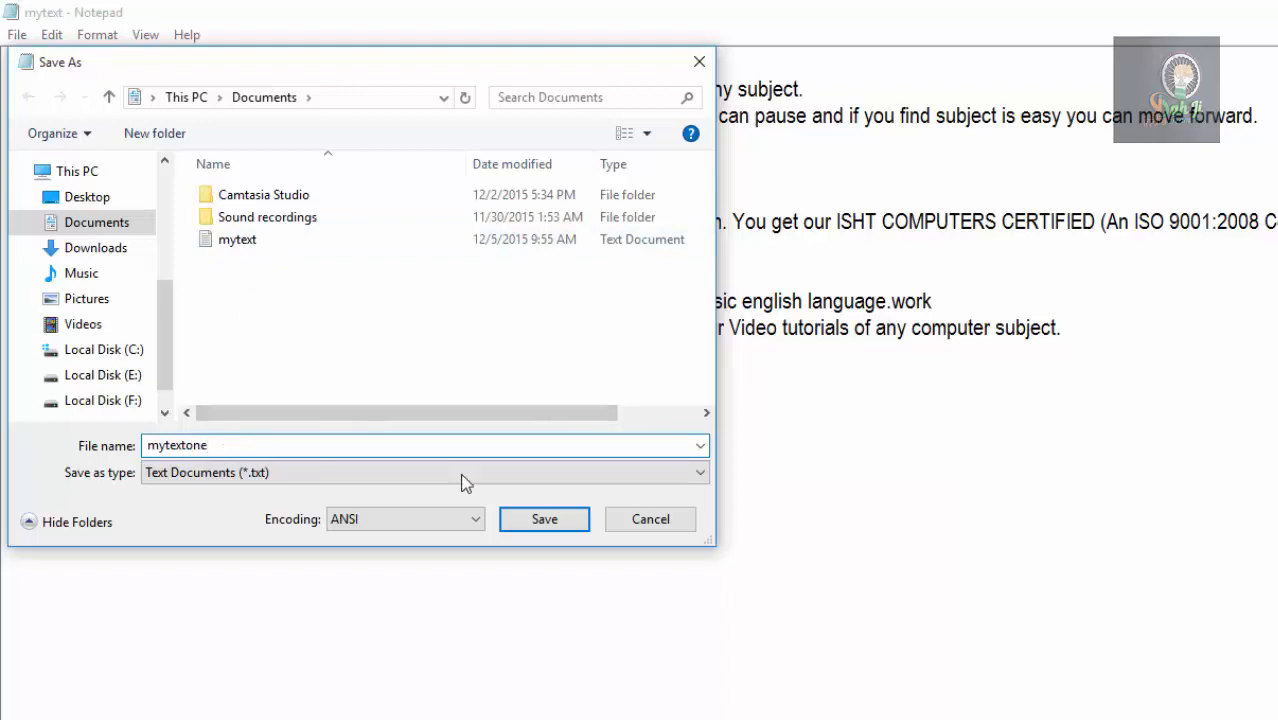
{"action": "left_click", "coordinate": [542, 520]}
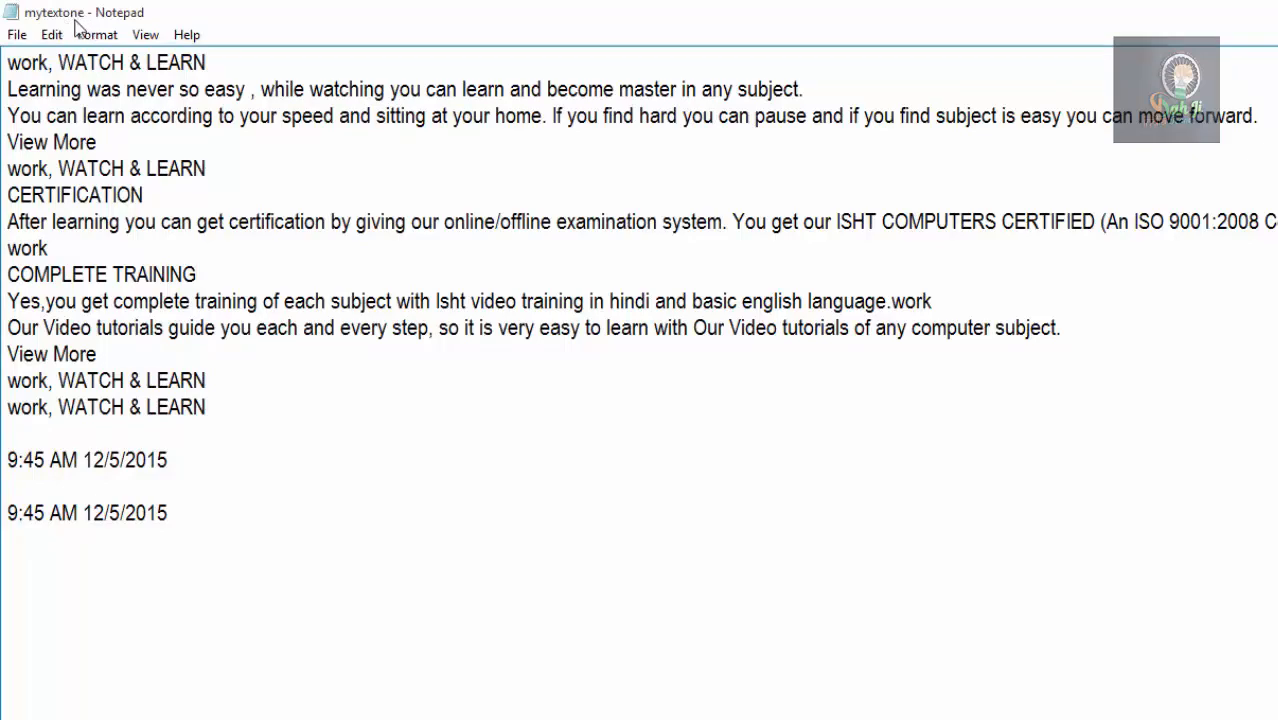
Check the saved text files in the Documents folder through the Open dialog, without opening any.
{"action": "left_click", "coordinate": [17, 34]}
{"action": "left_click", "coordinate": [28, 84]}
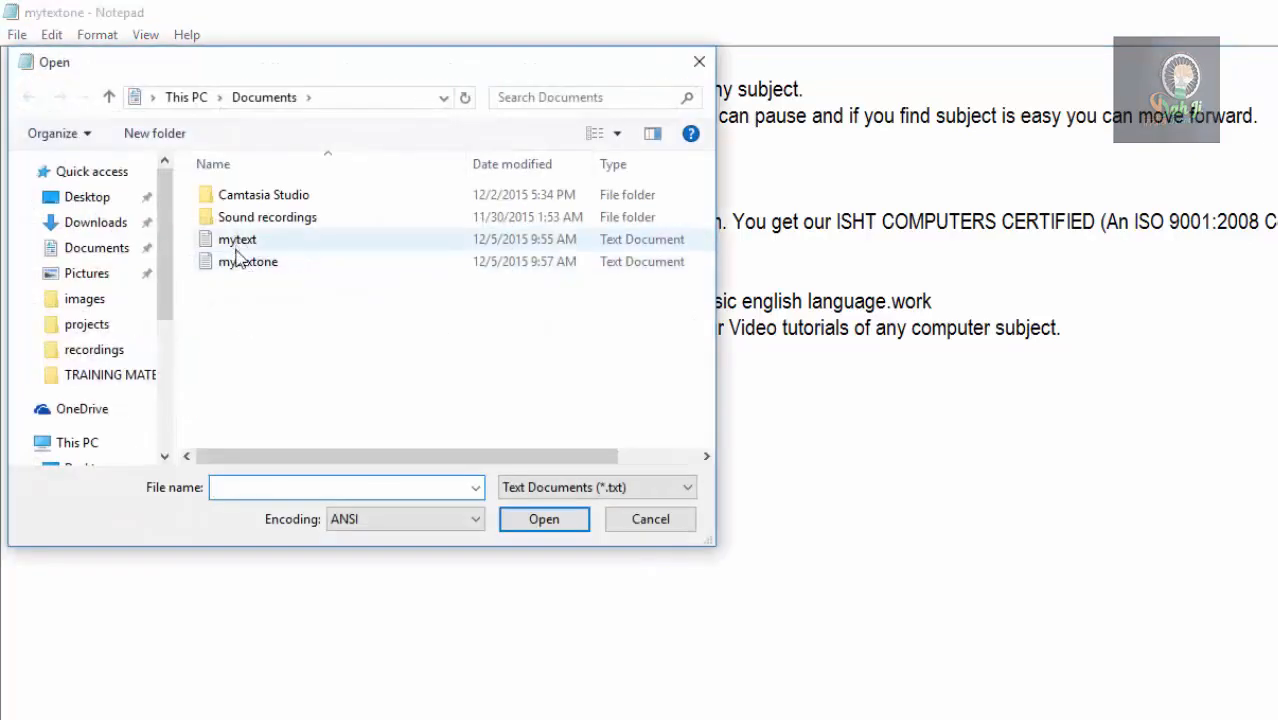
{"action": "left_click", "coordinate": [639, 528]}
Start a new blank document, and open mytext from the Documents folder again.
{"action": "left_click", "coordinate": [17, 35]}
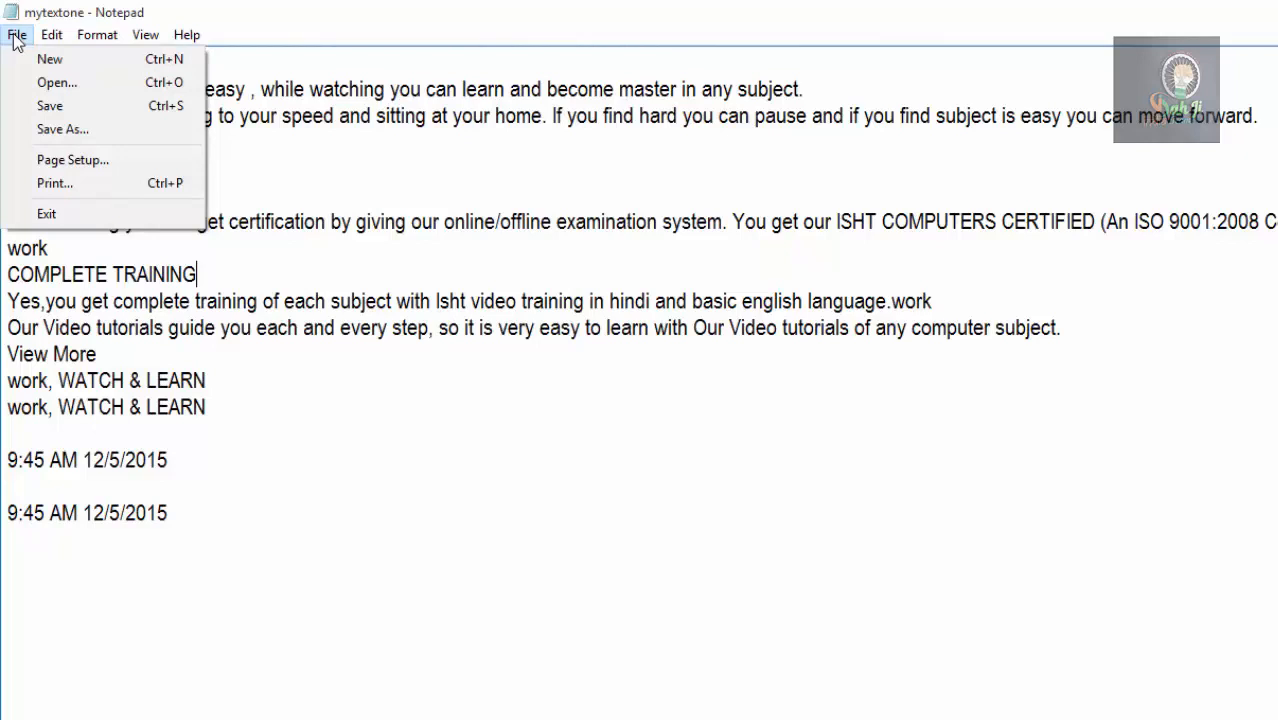
{"action": "left_click", "coordinate": [42, 62]}
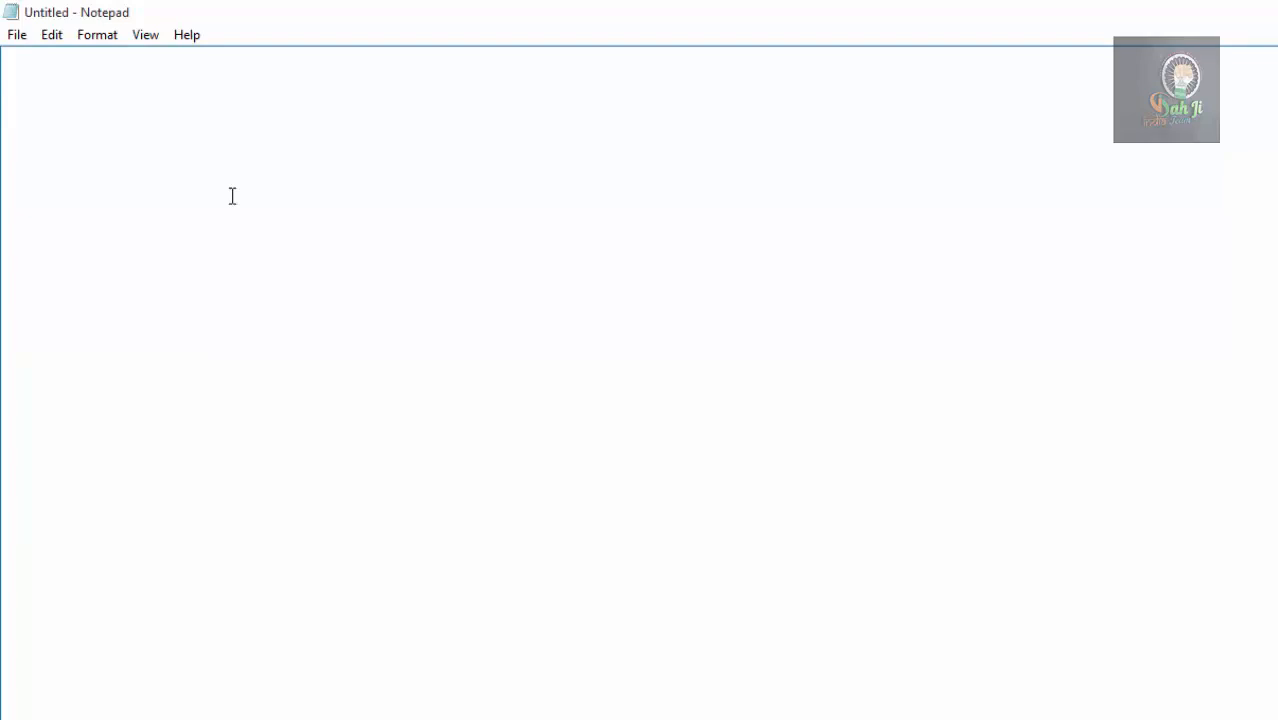
{"action": "left_click", "coordinate": [18, 36]}
{"action": "left_click", "coordinate": [49, 90]}
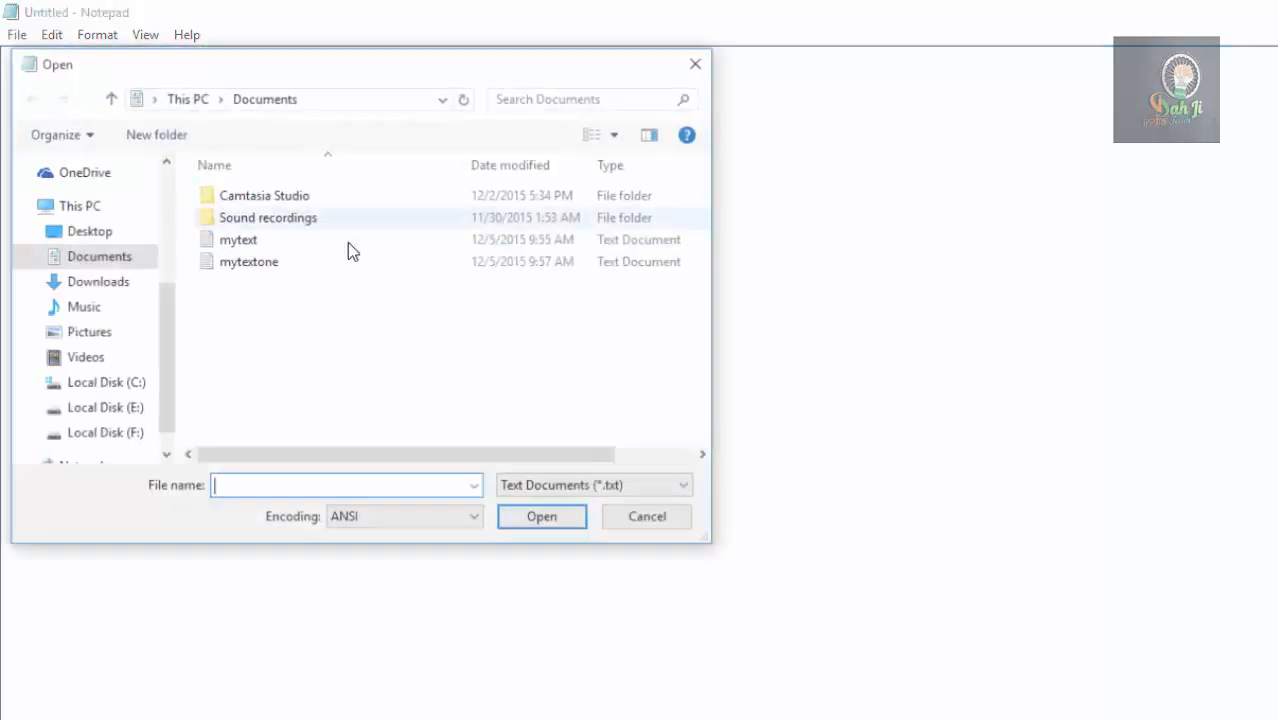
{"action": "double_click", "coordinate": [250, 240]}
Set the paper size to A4 in the page setup of mytext.
{"action": "left_click", "coordinate": [16, 36]}
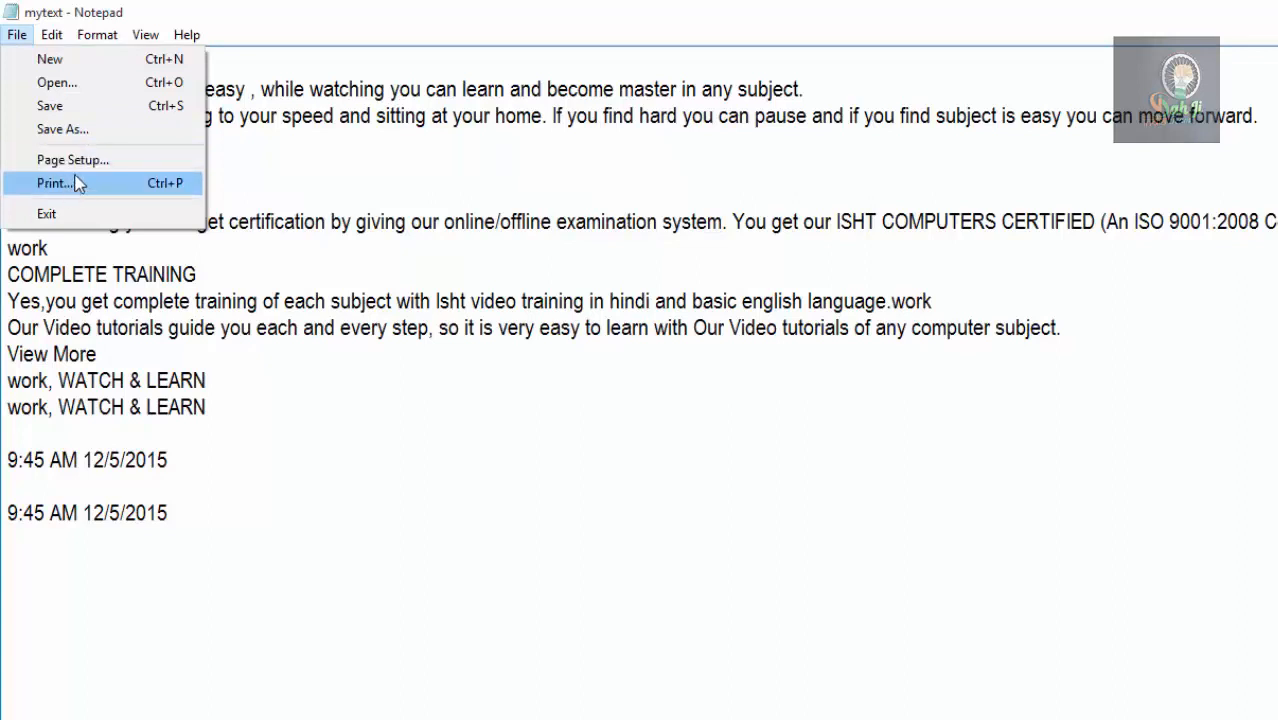
{"action": "key", "text": "Escape"}
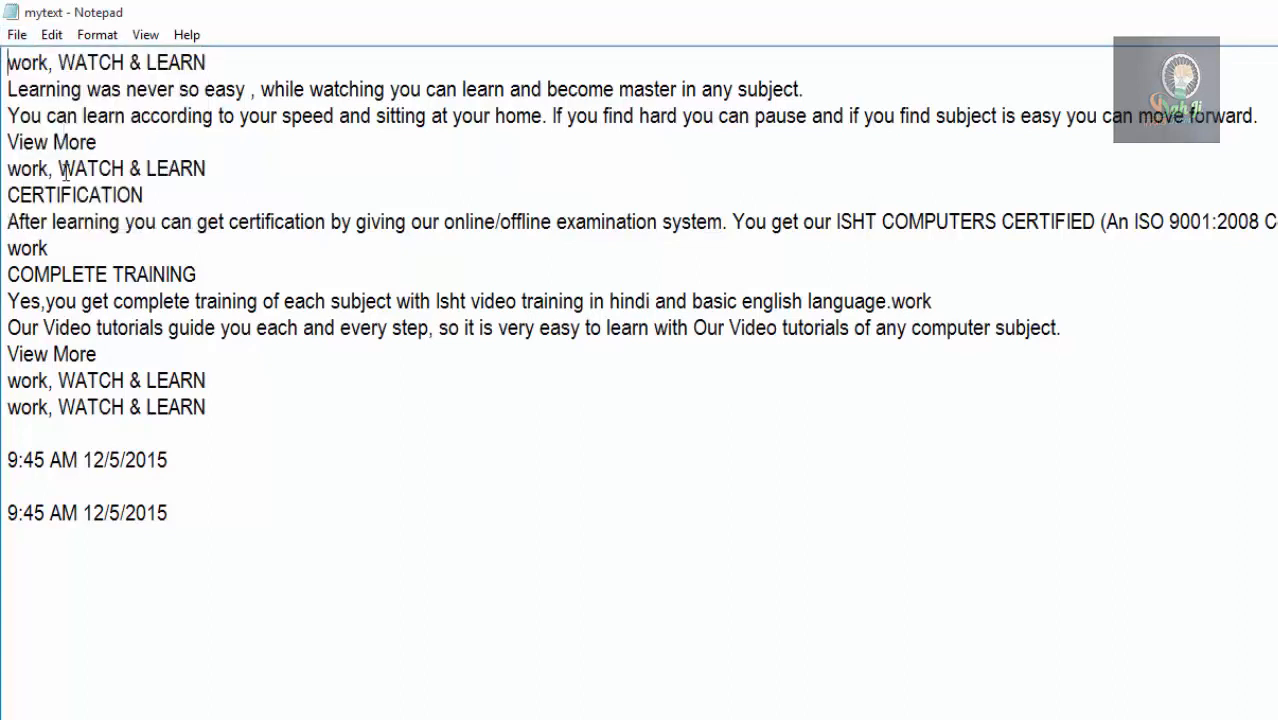
{"action": "left_click", "coordinate": [20, 35]}
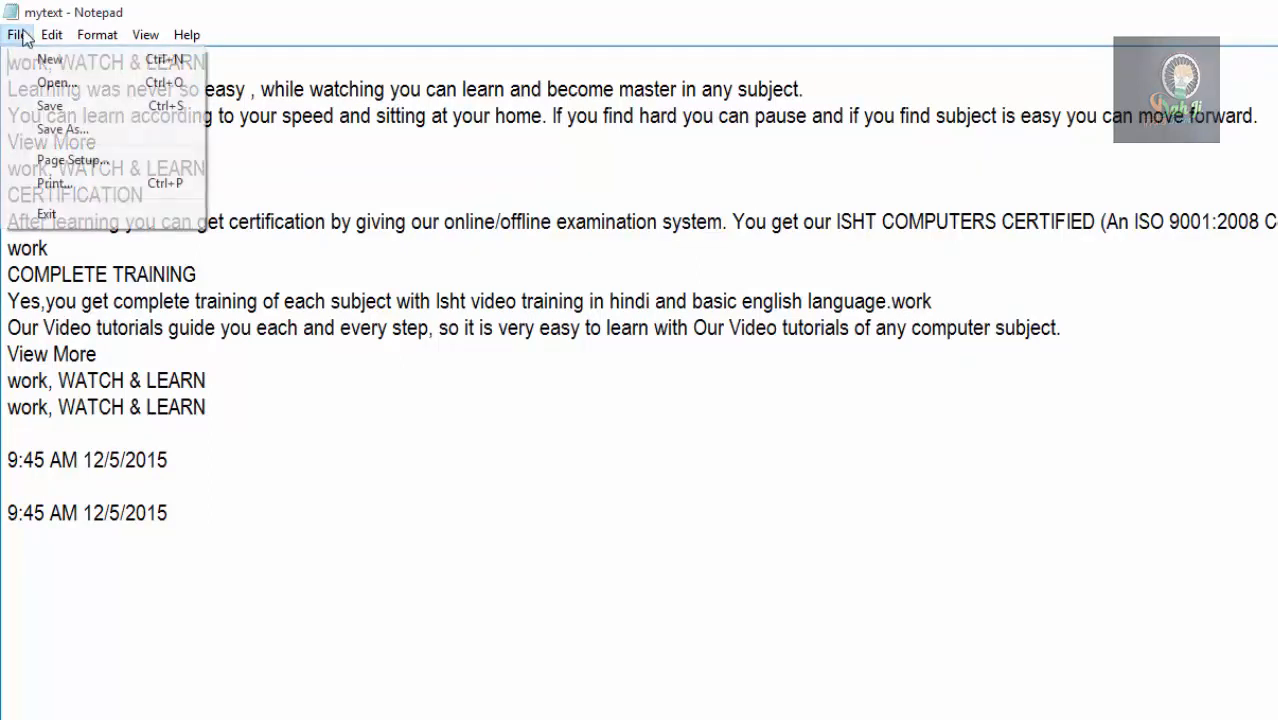
{"action": "left_click", "coordinate": [62, 163]}
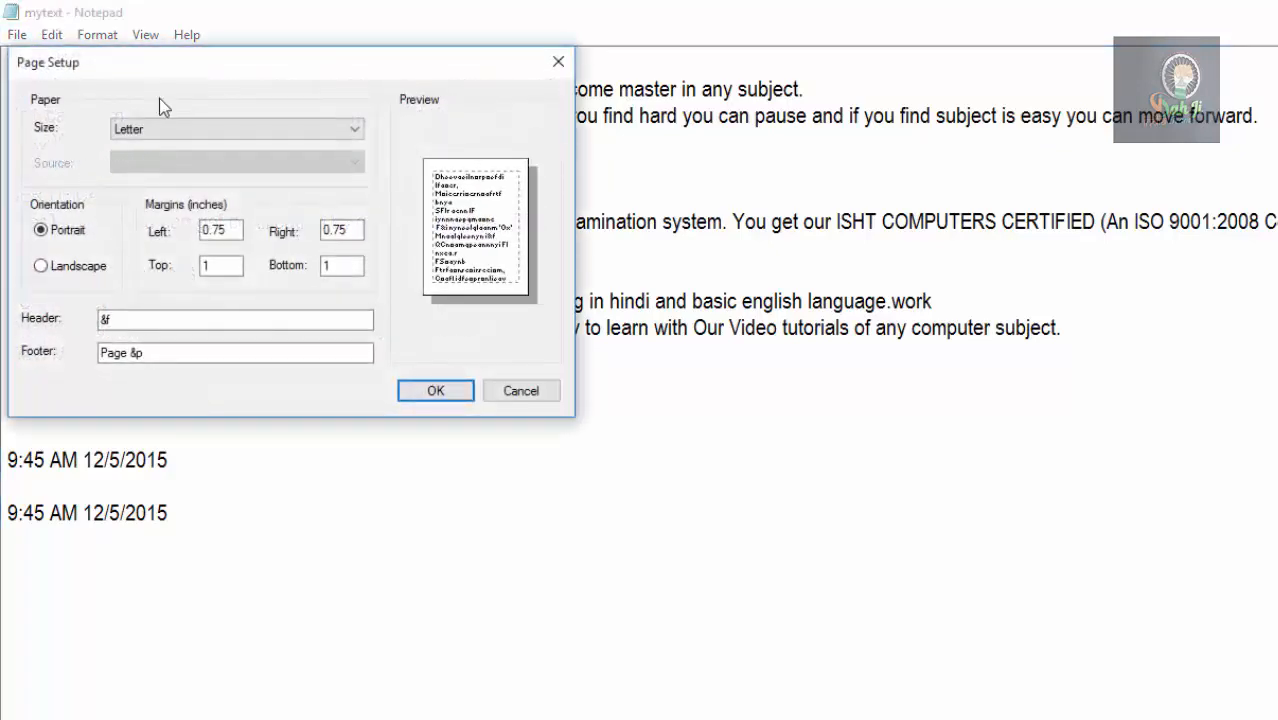
{"action": "left_click_drag", "start_coordinate": [152, 60], "coordinate": [727, 76]}
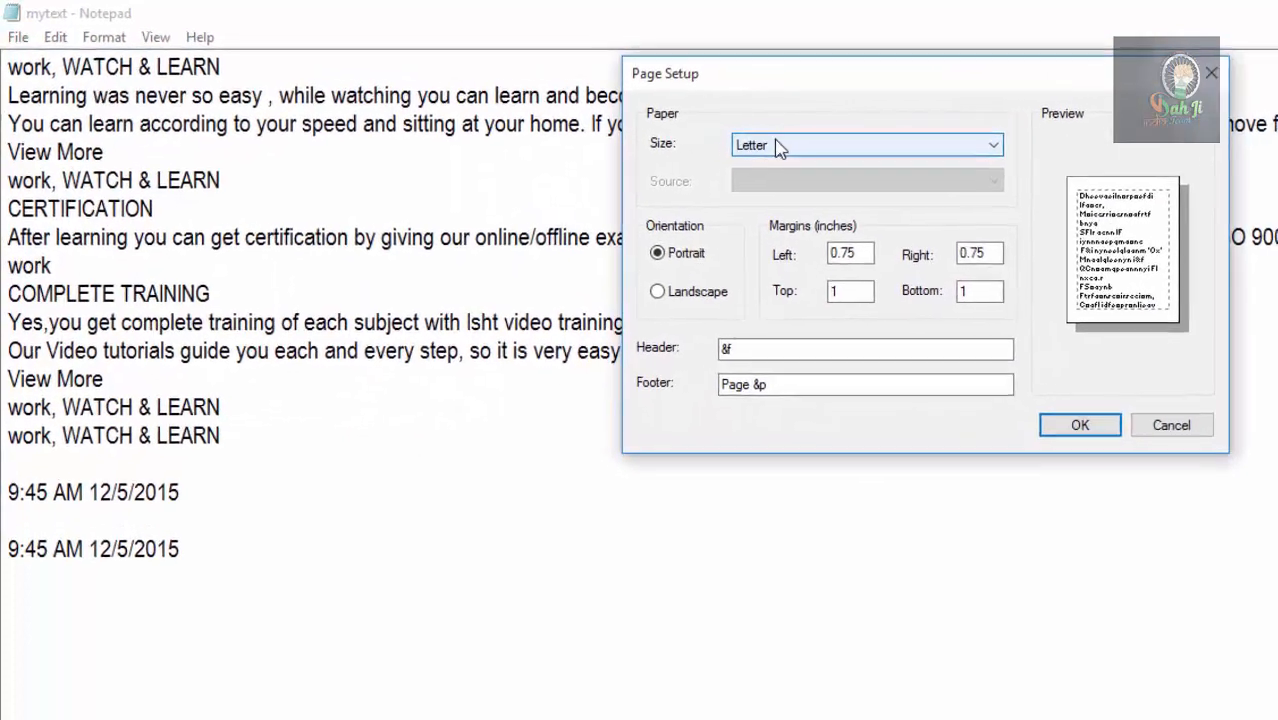
{"action": "left_click", "coordinate": [724, 135]}
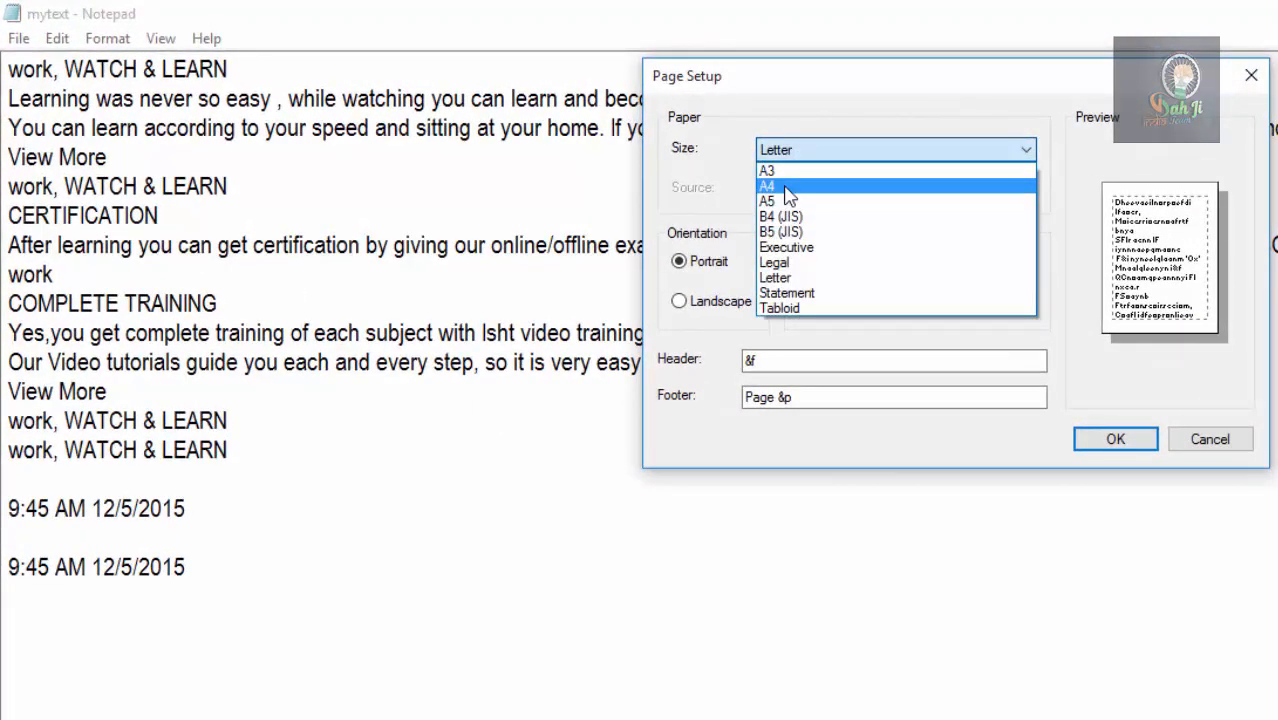
{"action": "left_click", "coordinate": [788, 188]}
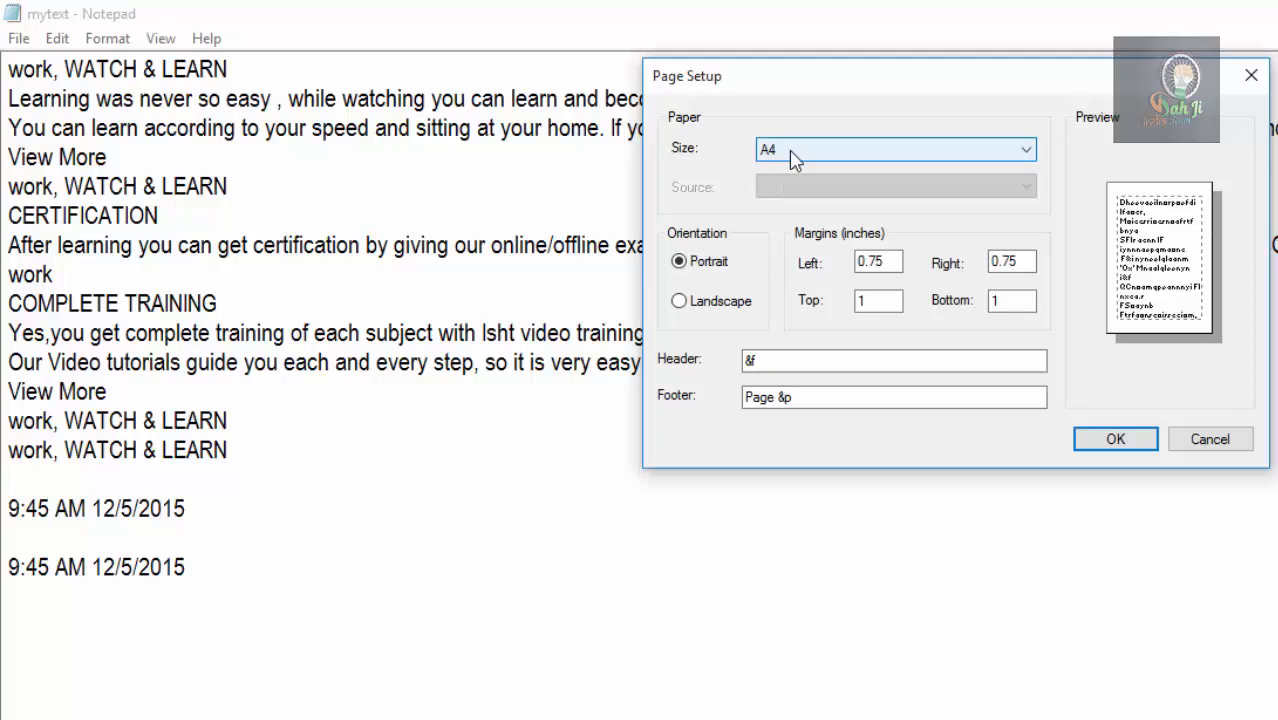
Keep A4 as the paper size, choose landscape orientation and set the left margin to 2 inches.
{"action": "left_click", "coordinate": [794, 158]}
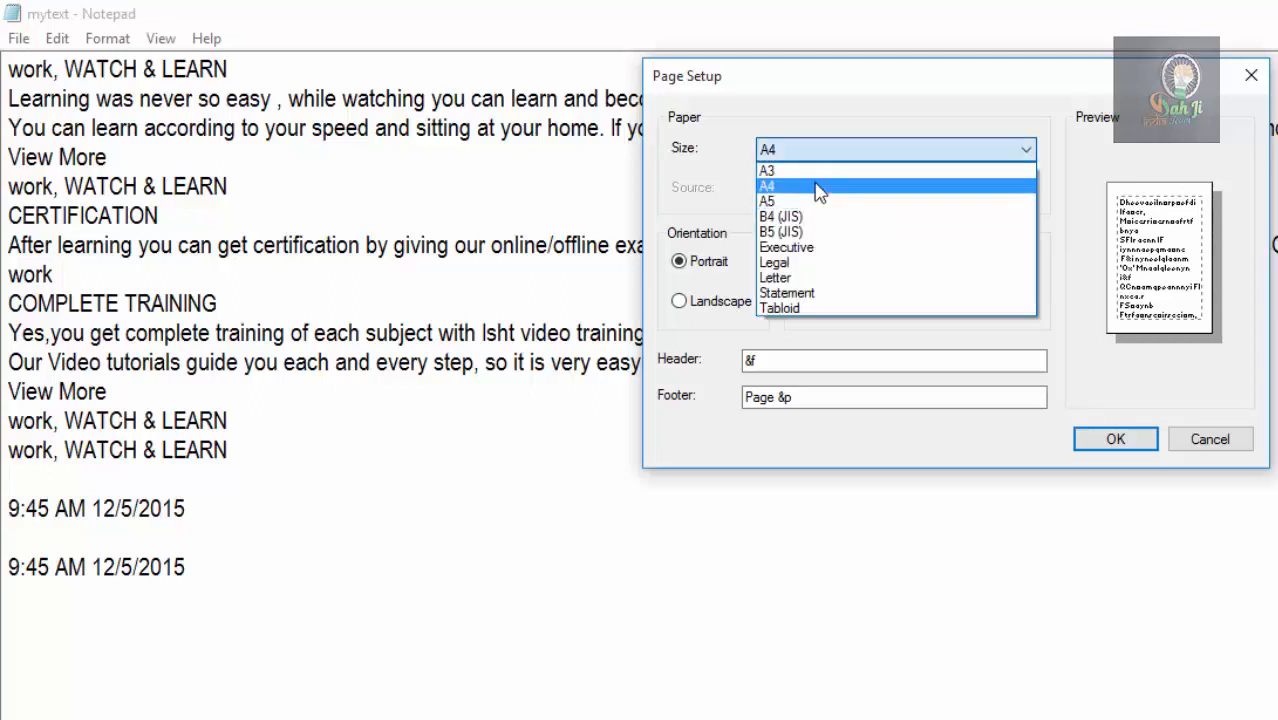
{"action": "left_click", "coordinate": [819, 189]}
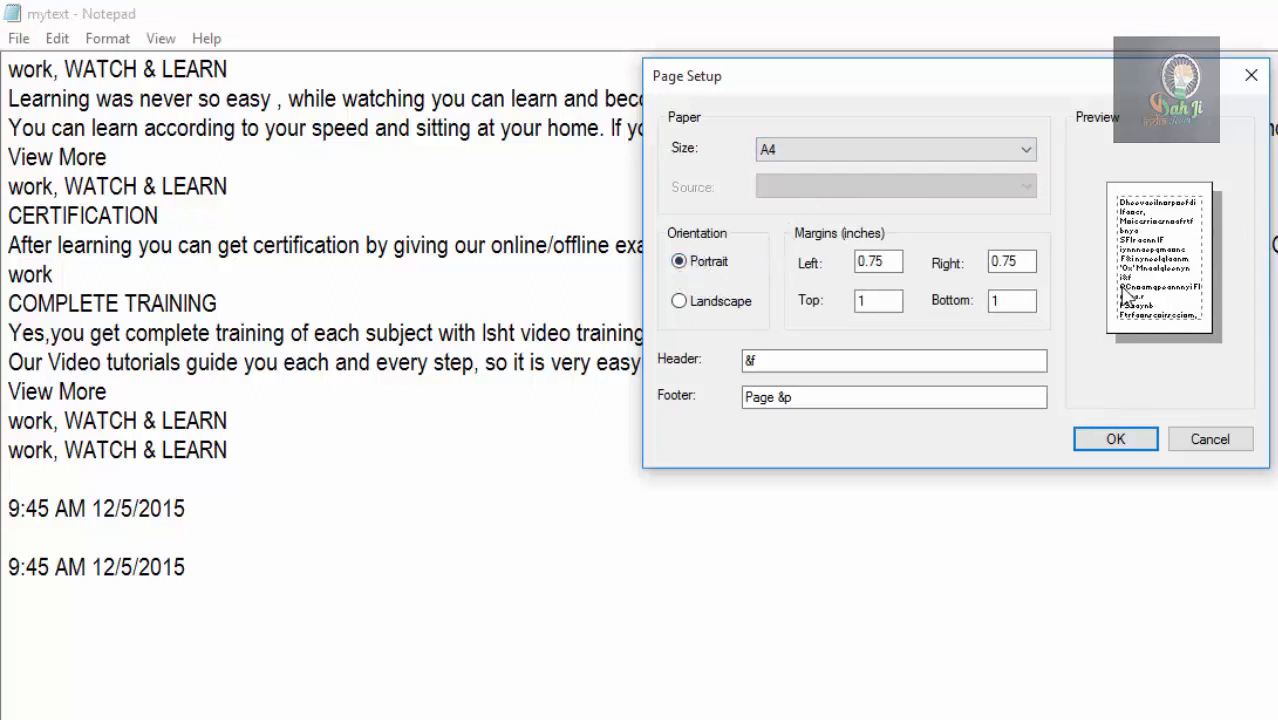
{"action": "left_click", "coordinate": [690, 303]}
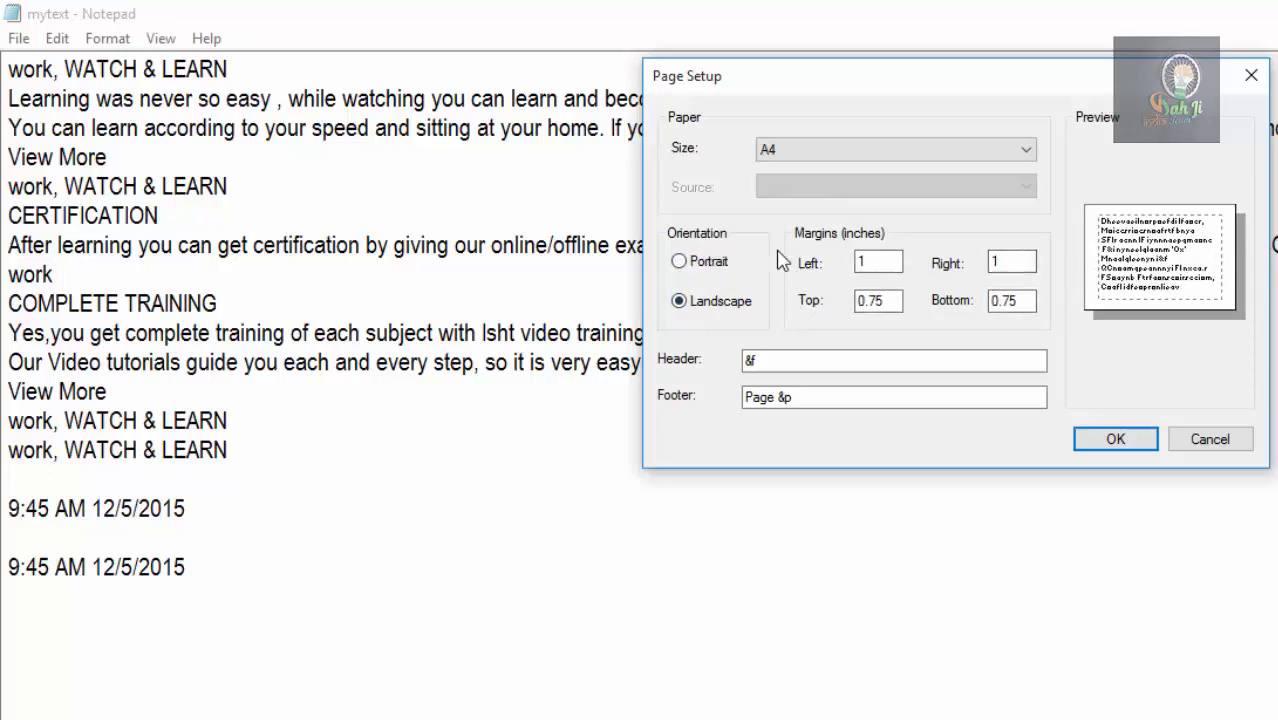
{"action": "left_click", "coordinate": [694, 261]}
{"action": "left_click", "coordinate": [695, 304]}
{"action": "left_click_drag", "start_coordinate": [862, 263], "coordinate": [836, 267]}
{"action": "type", "text": "2"}
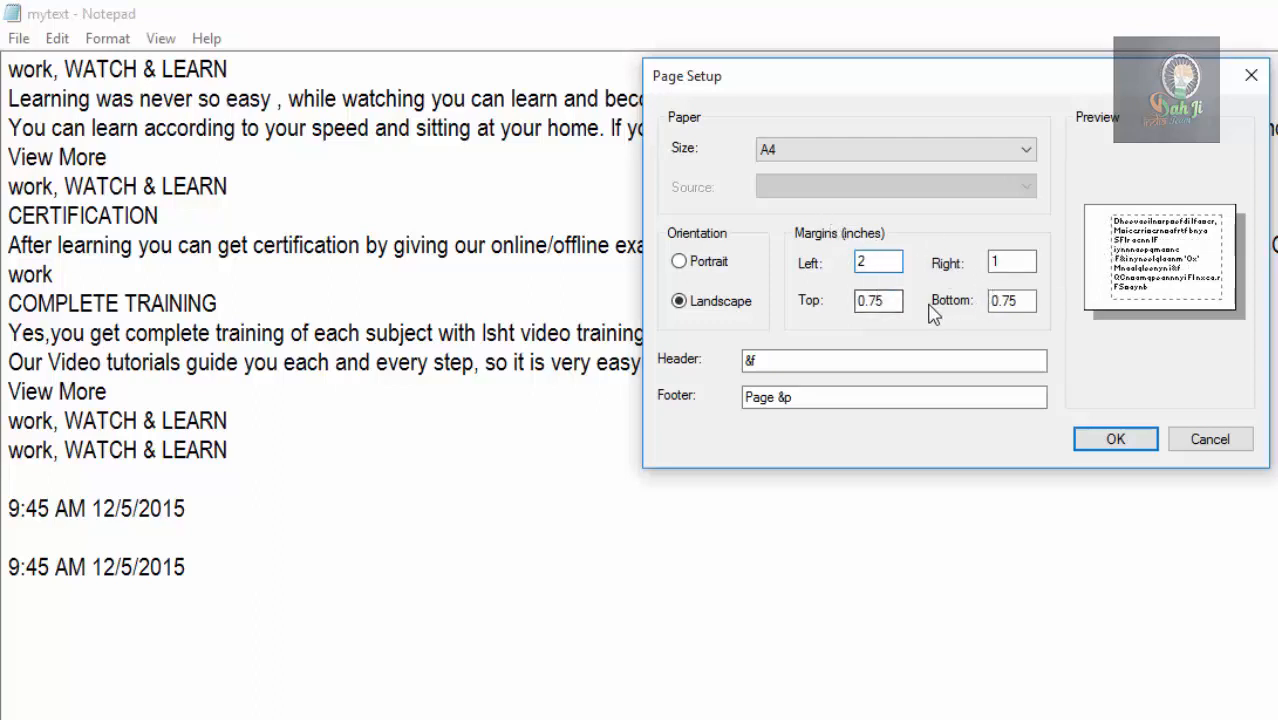
Replace the page header code with the text "this is header".
{"action": "key", "text": "Tab"}
{"action": "key", "text": "Tab"}
{"action": "key", "text": "Tab"}
{"action": "key", "text": "Tab"}
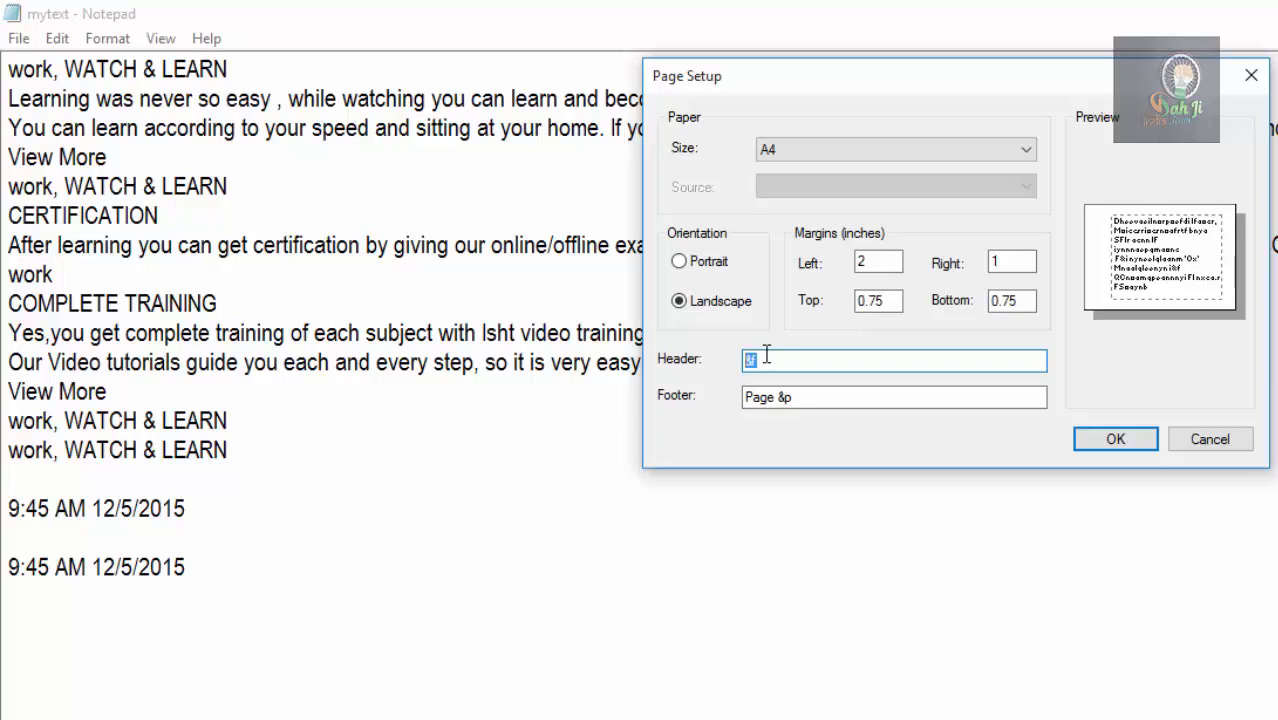
{"action": "type", "text": "this is hed"}
{"action": "type", "text": "er"}
{"action": "key", "text": "BackSpace"}
{"action": "key", "text": "BackSpace"}
{"action": "key", "text": "BackSpace"}
{"action": "key", "text": "BackSpace"}
{"action": "type", "text": "a"}
{"action": "key", "text": "BackSpace"}
{"action": "type", "text": "eader"}
Replace the page footer with the text "this is footer" and apply the page setup.
{"action": "left_click", "coordinate": [802, 397]}
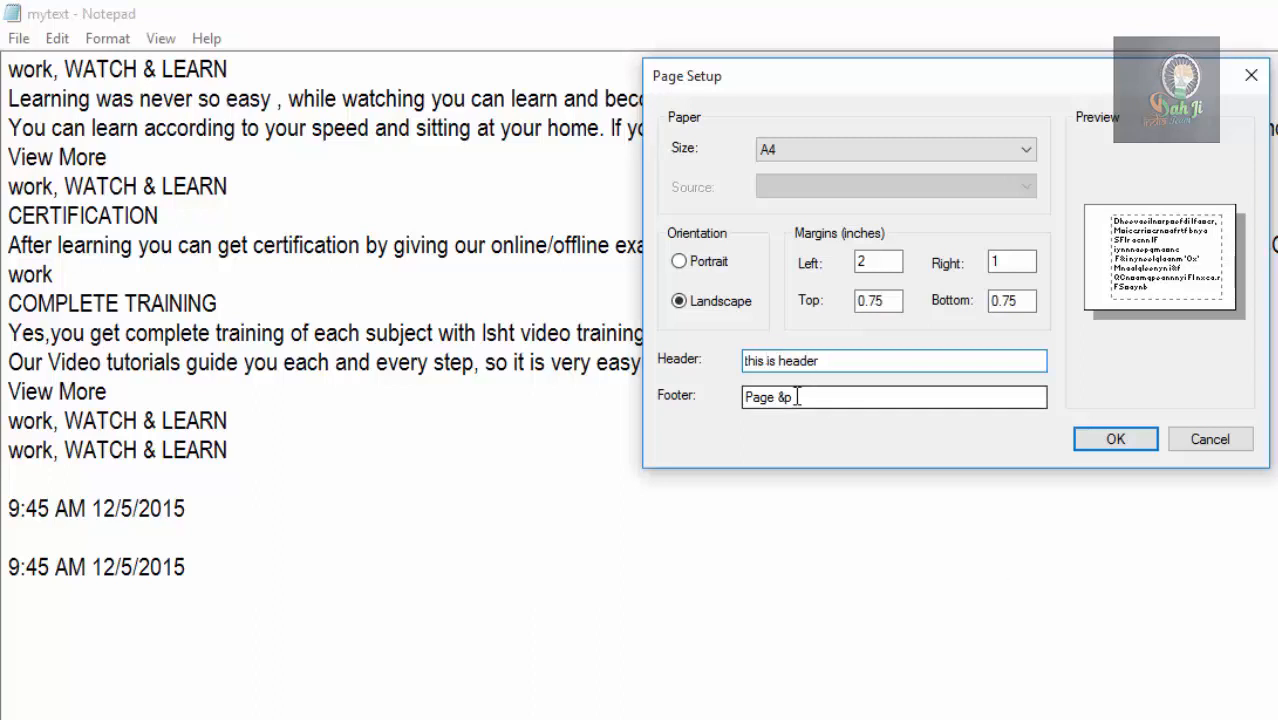
{"action": "left_click_drag", "start_coordinate": [813, 402], "coordinate": [746, 397]}
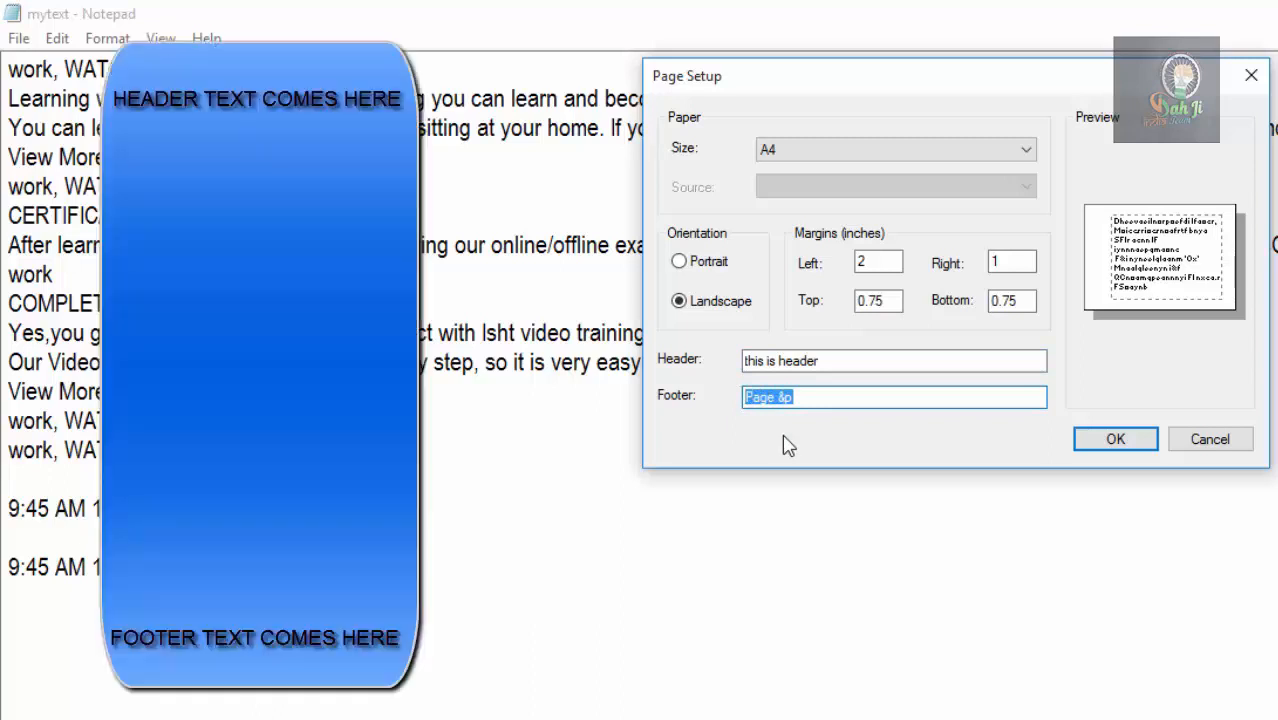
{"action": "type", "text": "this is footer"}
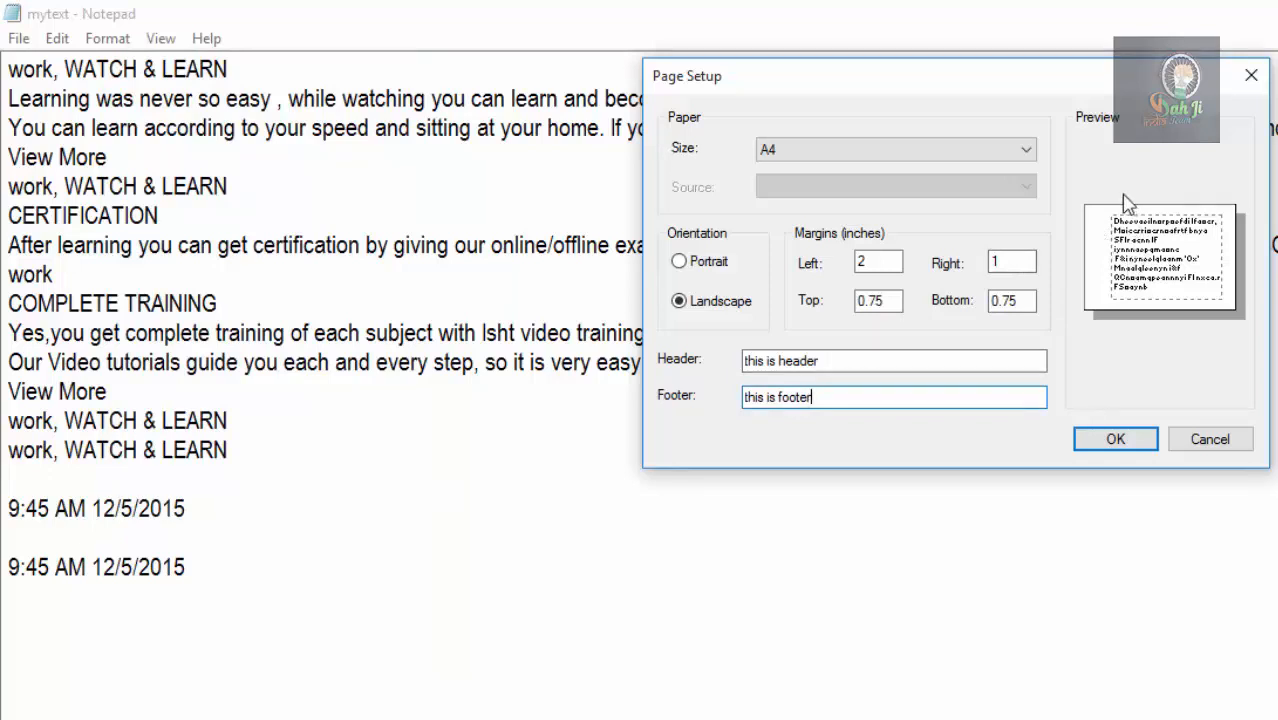
{"action": "left_click", "coordinate": [853, 362]}
{"action": "left_click_drag", "start_coordinate": [853, 362], "coordinate": [748, 358]}
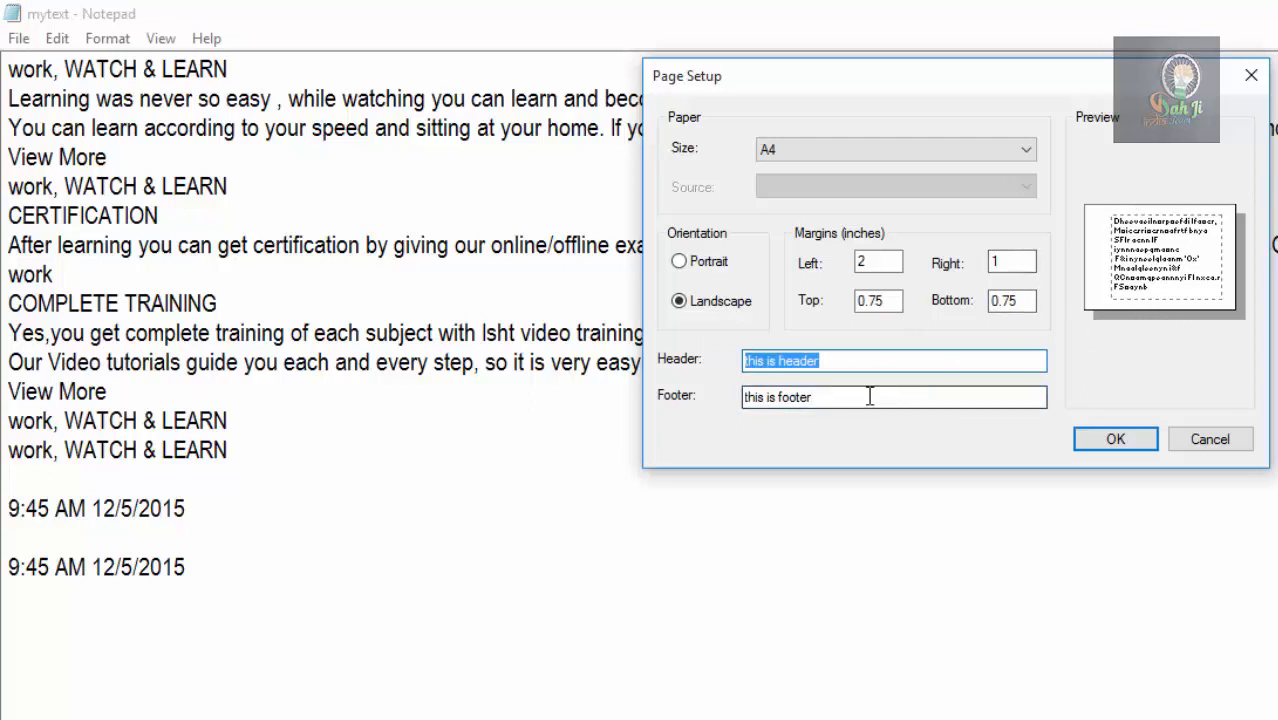
{"action": "left_click_drag", "start_coordinate": [908, 396], "coordinate": [700, 402]}
{"action": "left_click", "coordinate": [1107, 441]}
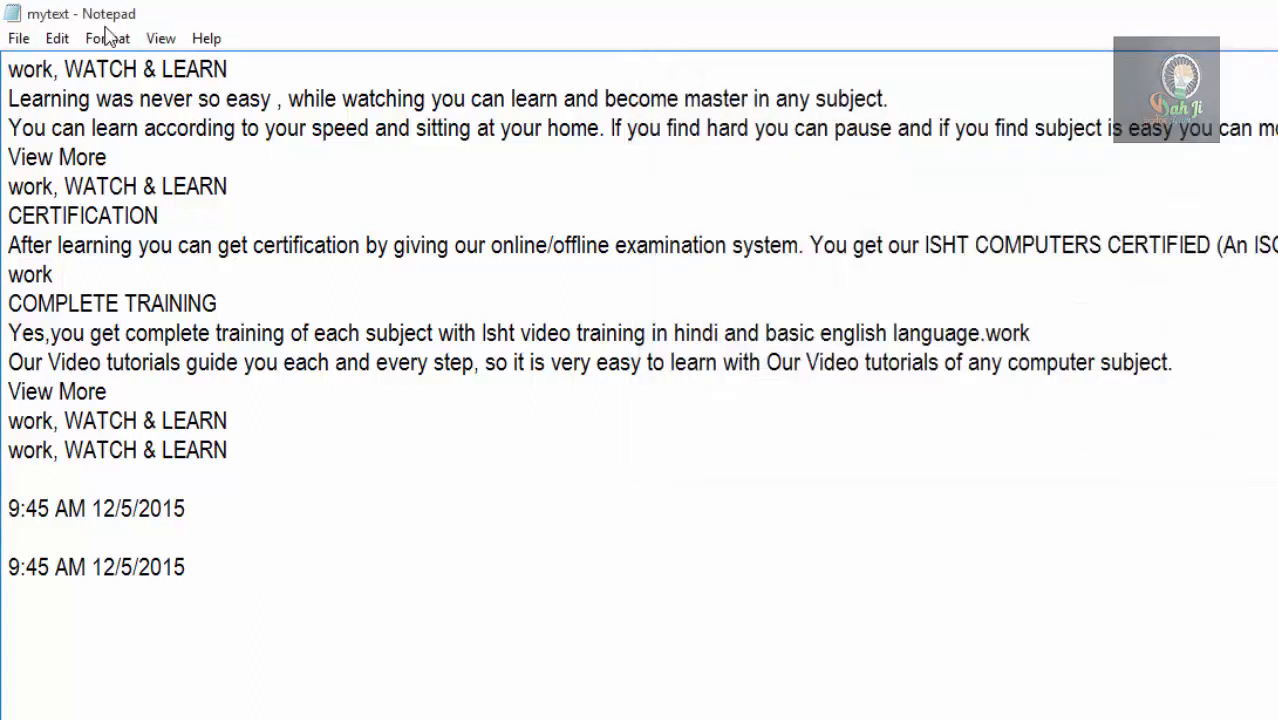
Try portrait orientation in the Microsoft Print to PDF preferences, and leave the print settings without printing.
{"action": "left_click", "coordinate": [15, 33]}
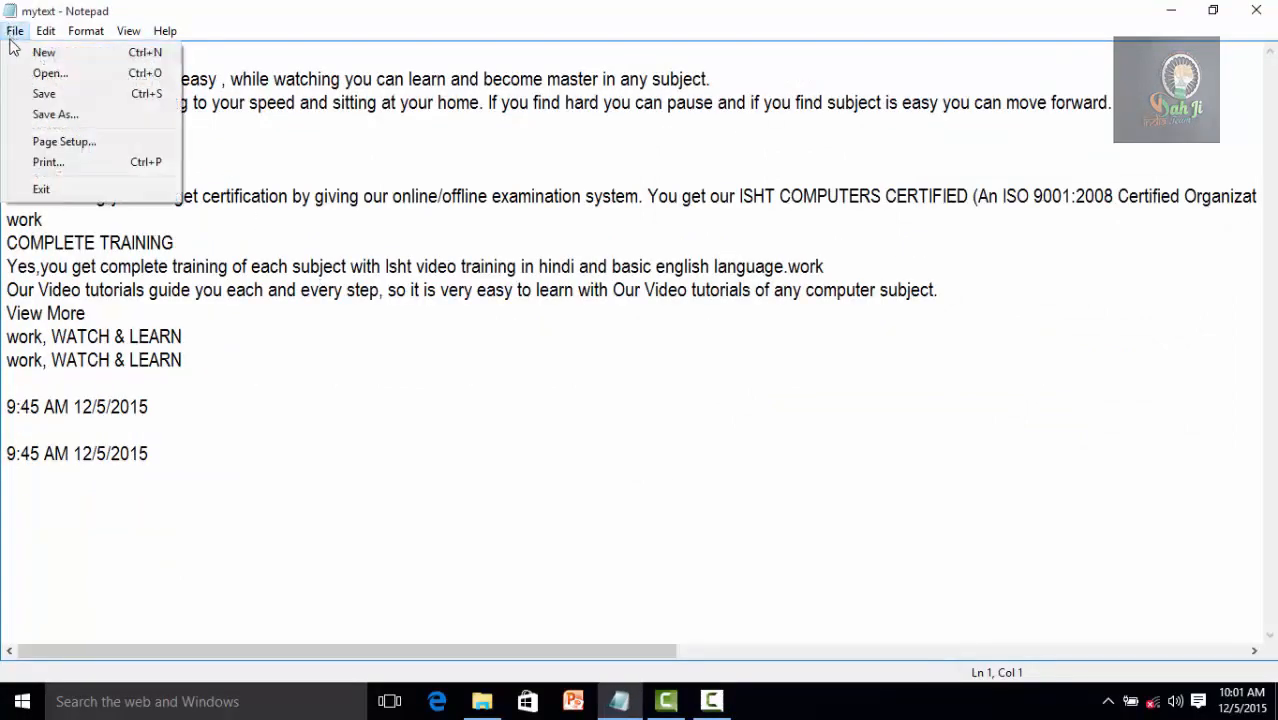
{"action": "left_click", "coordinate": [46, 163]}
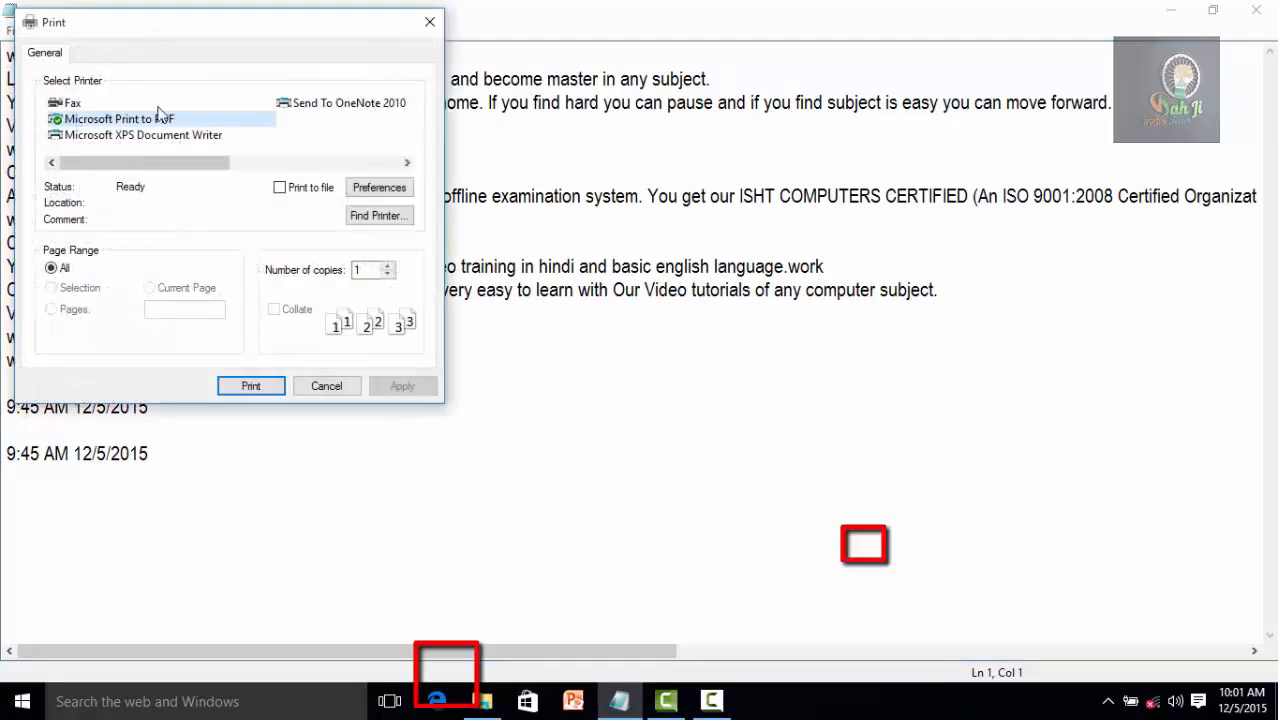
{"action": "left_click_drag", "start_coordinate": [166, 33], "coordinate": [413, 92]}
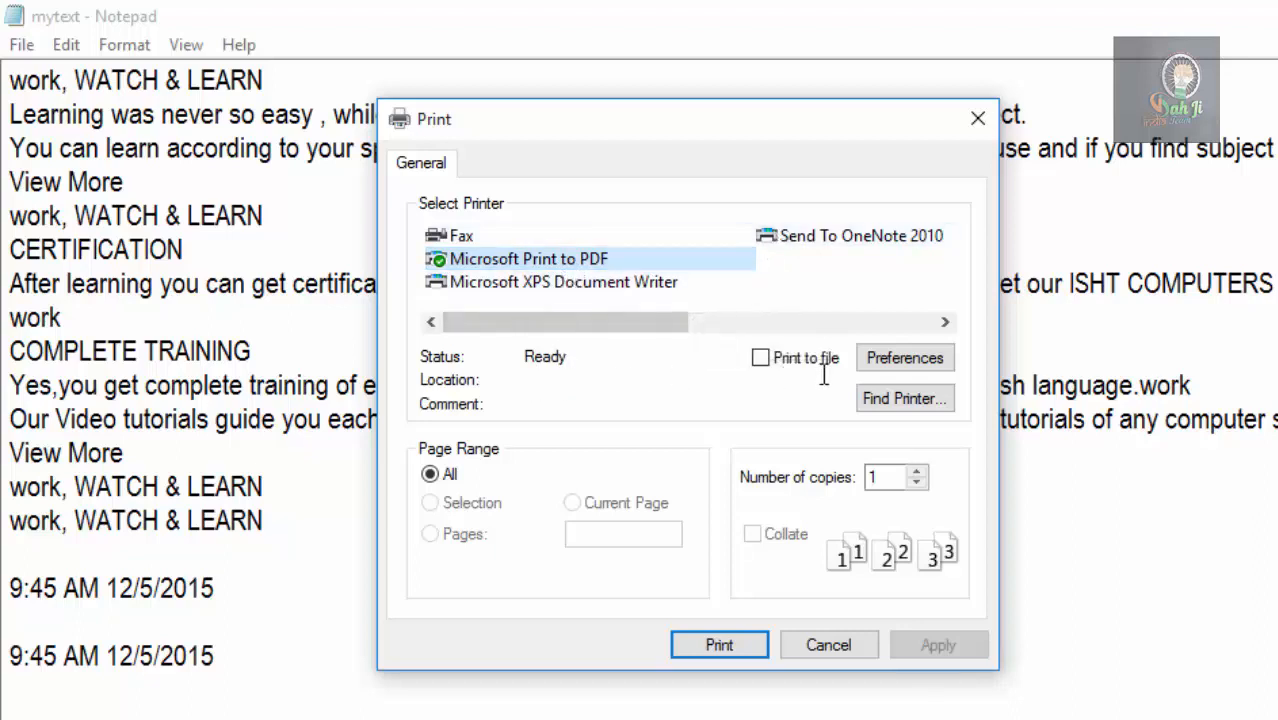
{"action": "left_click", "coordinate": [893, 356]}
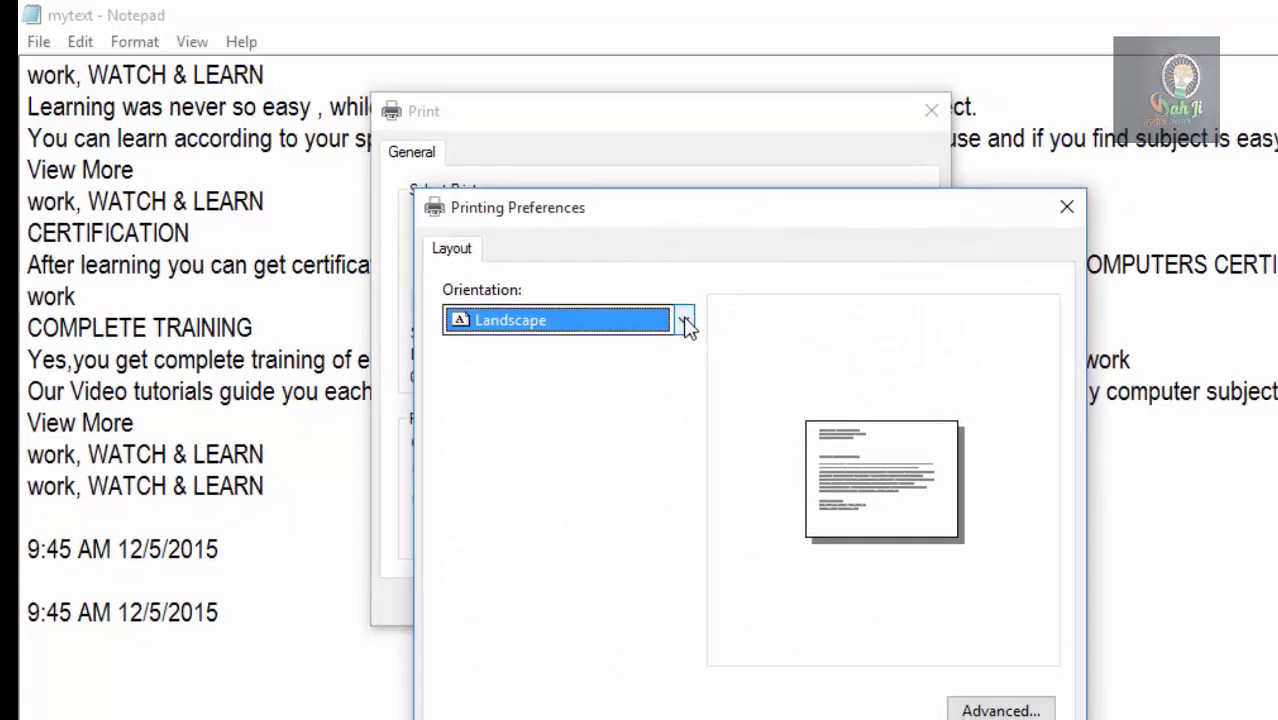
{"action": "left_click", "coordinate": [712, 342]}
{"action": "left_click", "coordinate": [609, 397]}
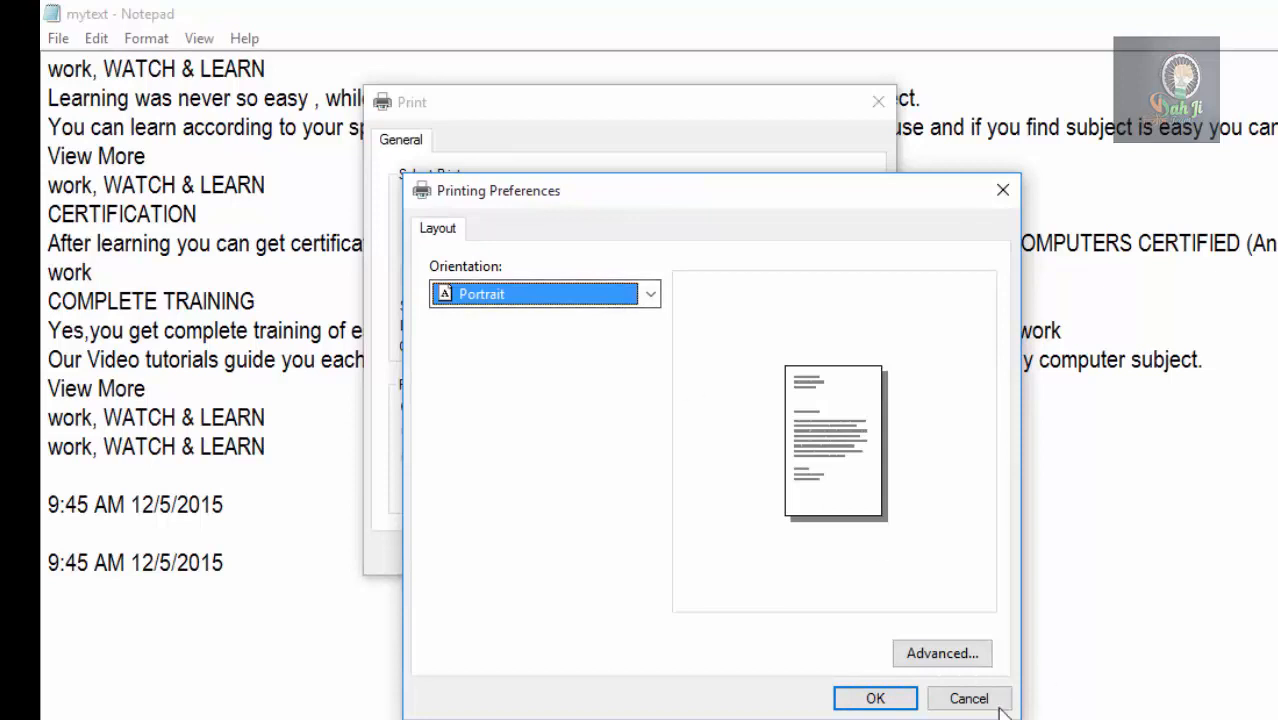
{"action": "left_click", "coordinate": [968, 697]}
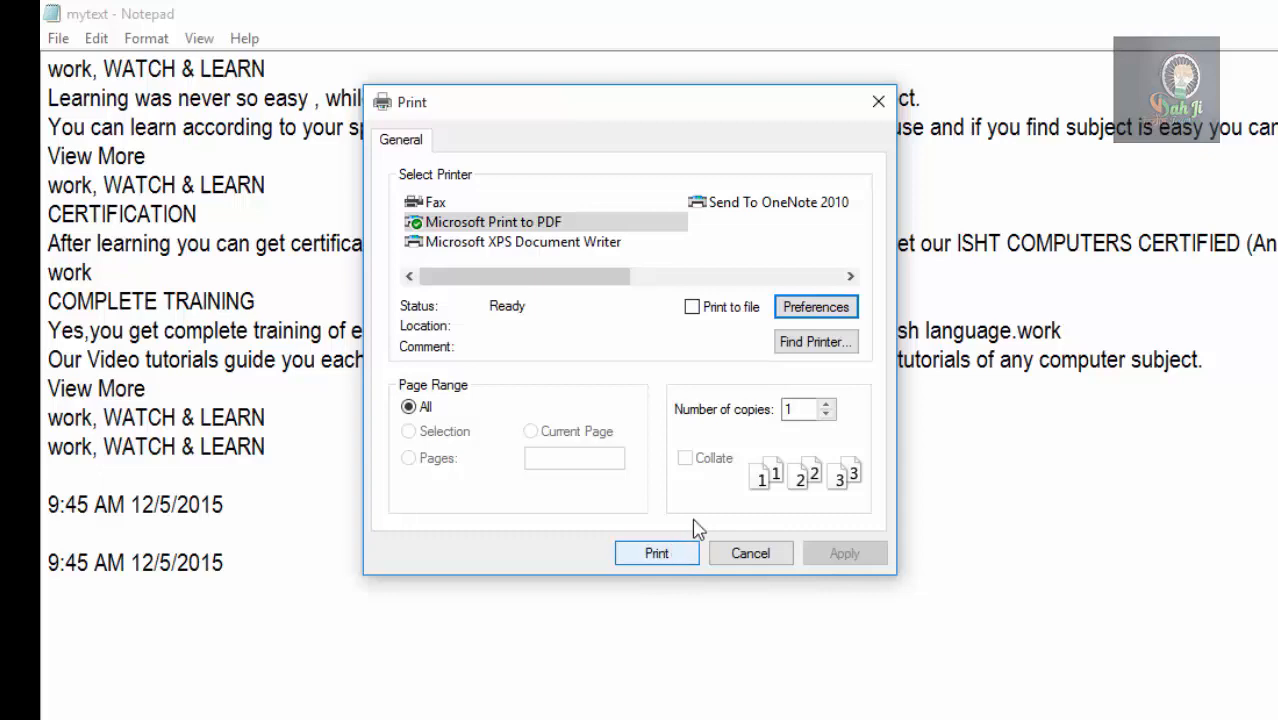
{"action": "left_click", "coordinate": [751, 553]}
Exit Notepad and start it again from the desktop.
{"action": "left_click", "coordinate": [55, 39]}
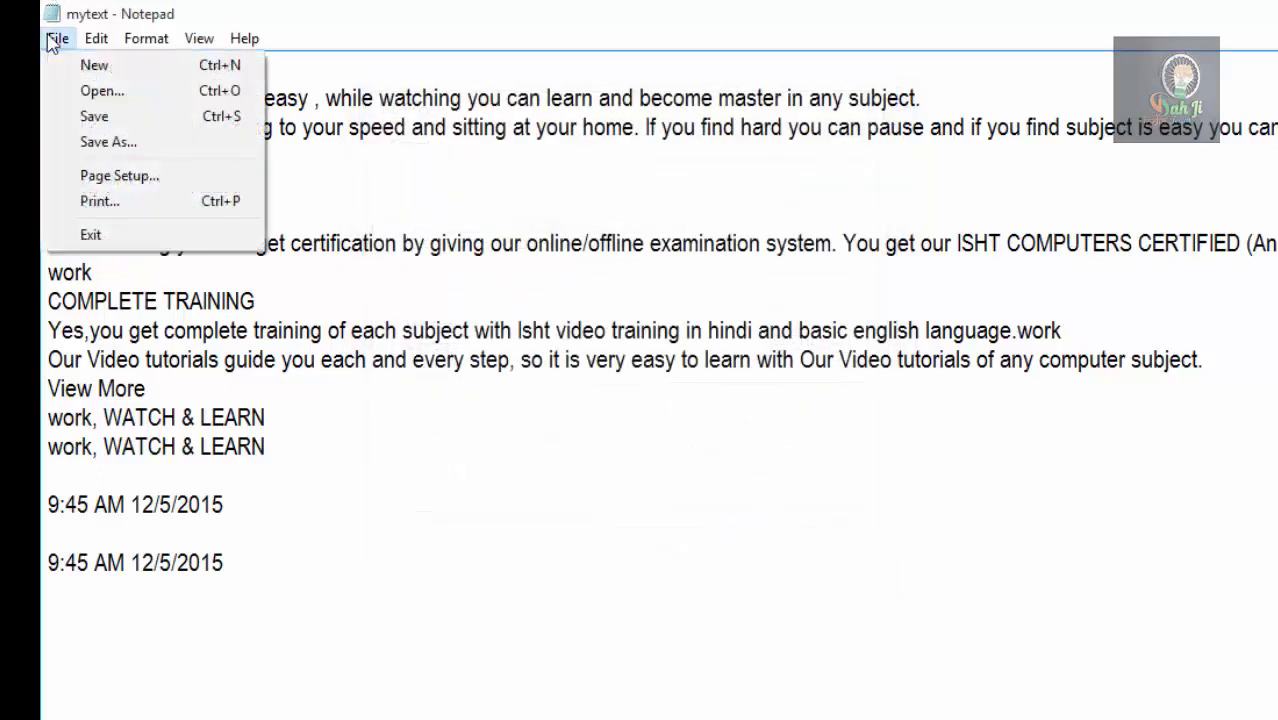
{"action": "left_click", "coordinate": [90, 235]}
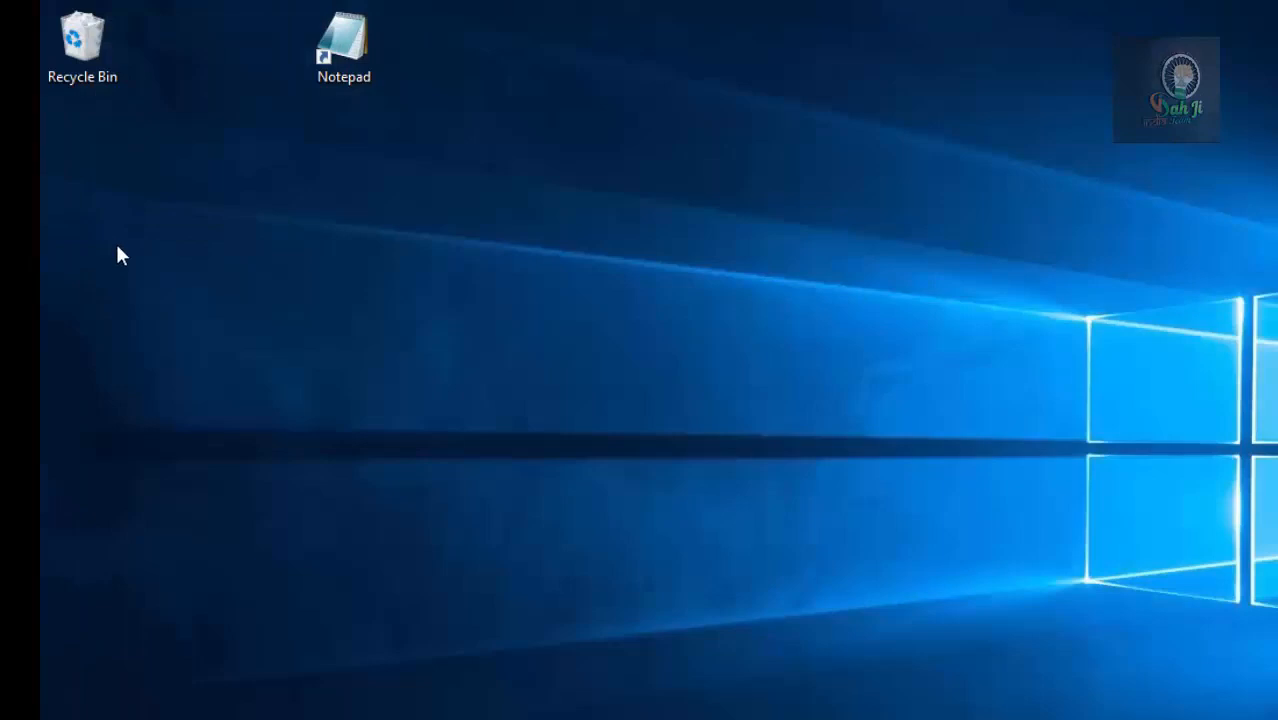
{"action": "double_click", "coordinate": [352, 58]}
Open mytextone from the Documents folder and maximize its window.
{"action": "left_click", "coordinate": [253, 212]}
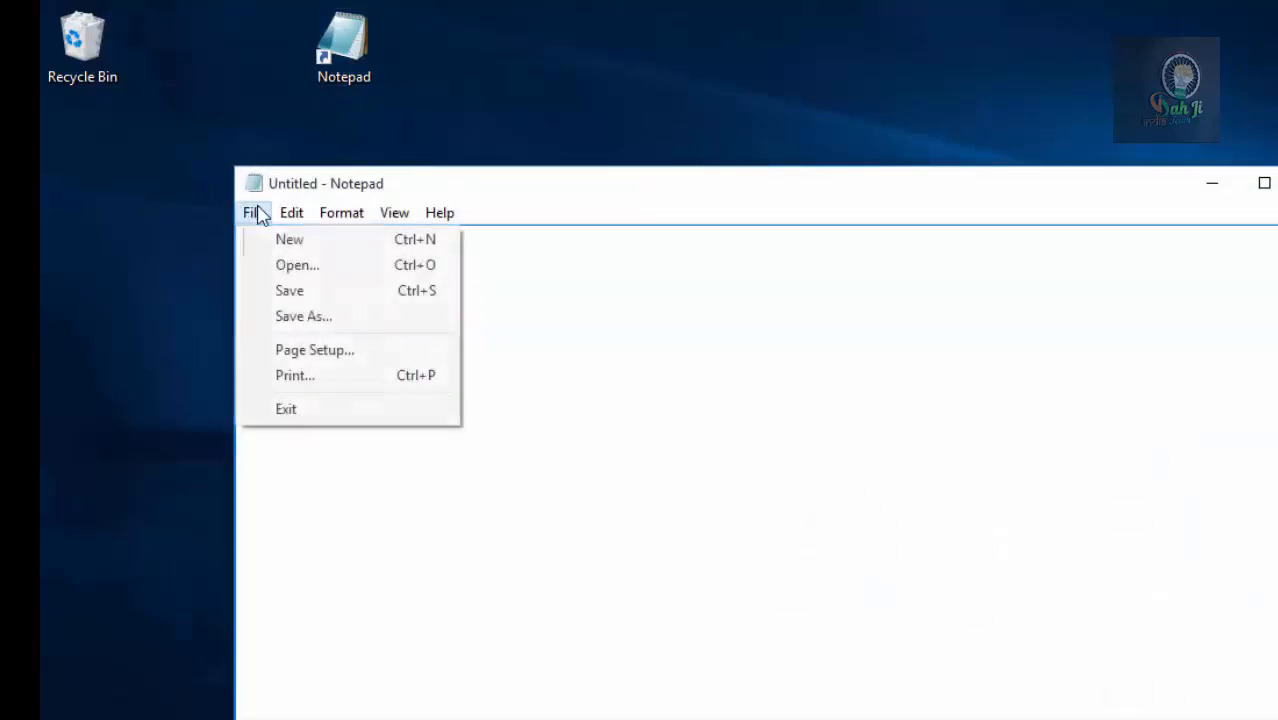
{"action": "left_click", "coordinate": [280, 266]}
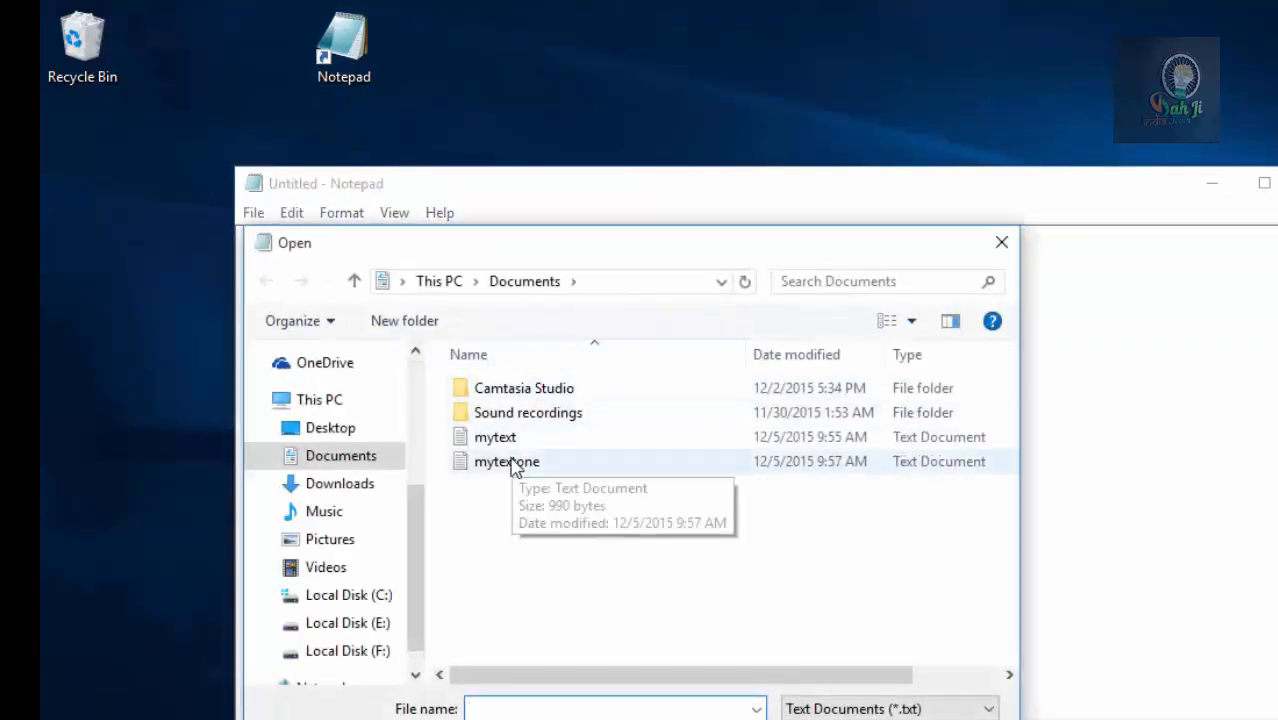
{"action": "double_click", "coordinate": [516, 460]}
{"action": "double_click", "coordinate": [528, 181]}
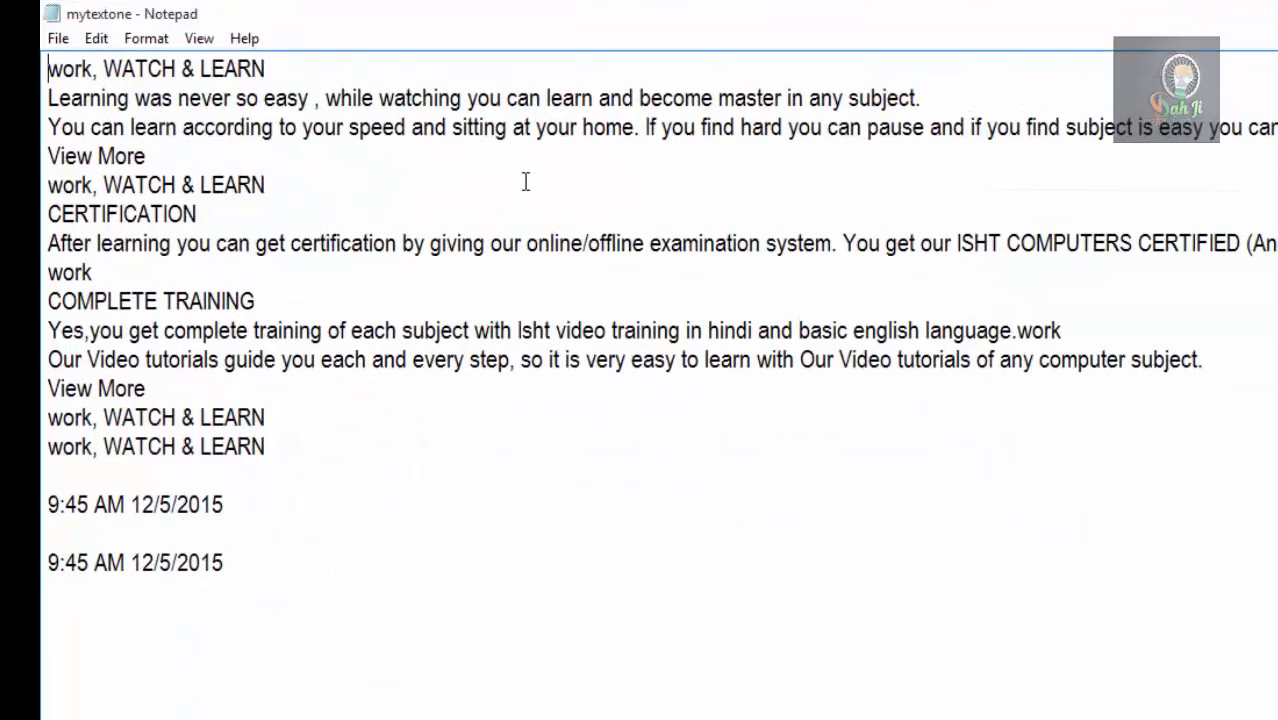
{"action": "double_click", "coordinate": [557, 17]}
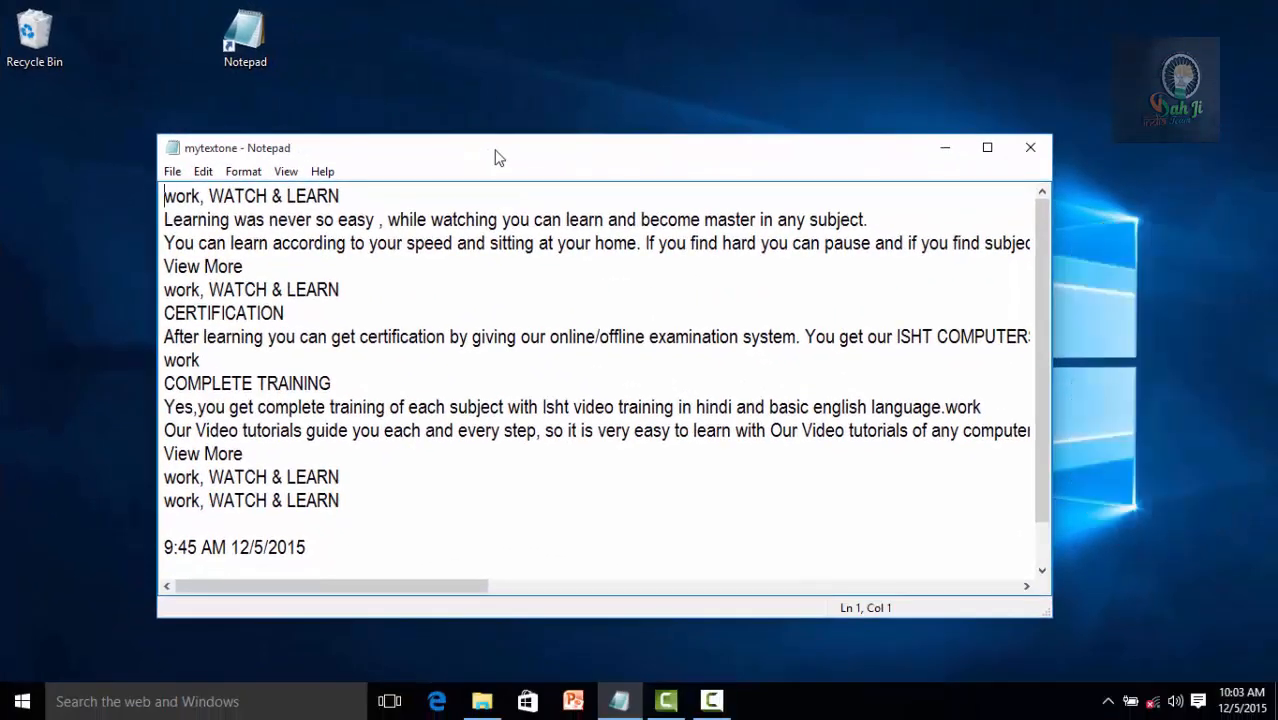
{"action": "double_click", "coordinate": [499, 158]}
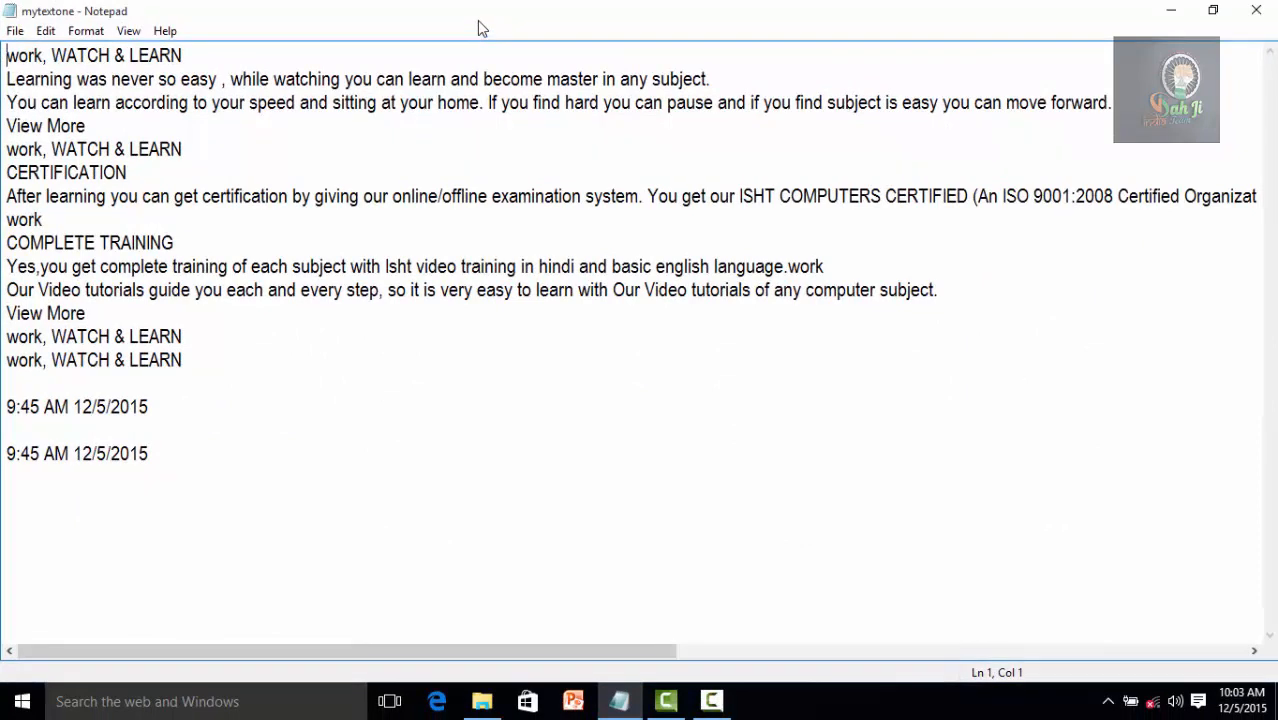
Place the cursor at several spots in the text to read its line and column in the status bar.
{"action": "left_click", "coordinate": [128, 33]}
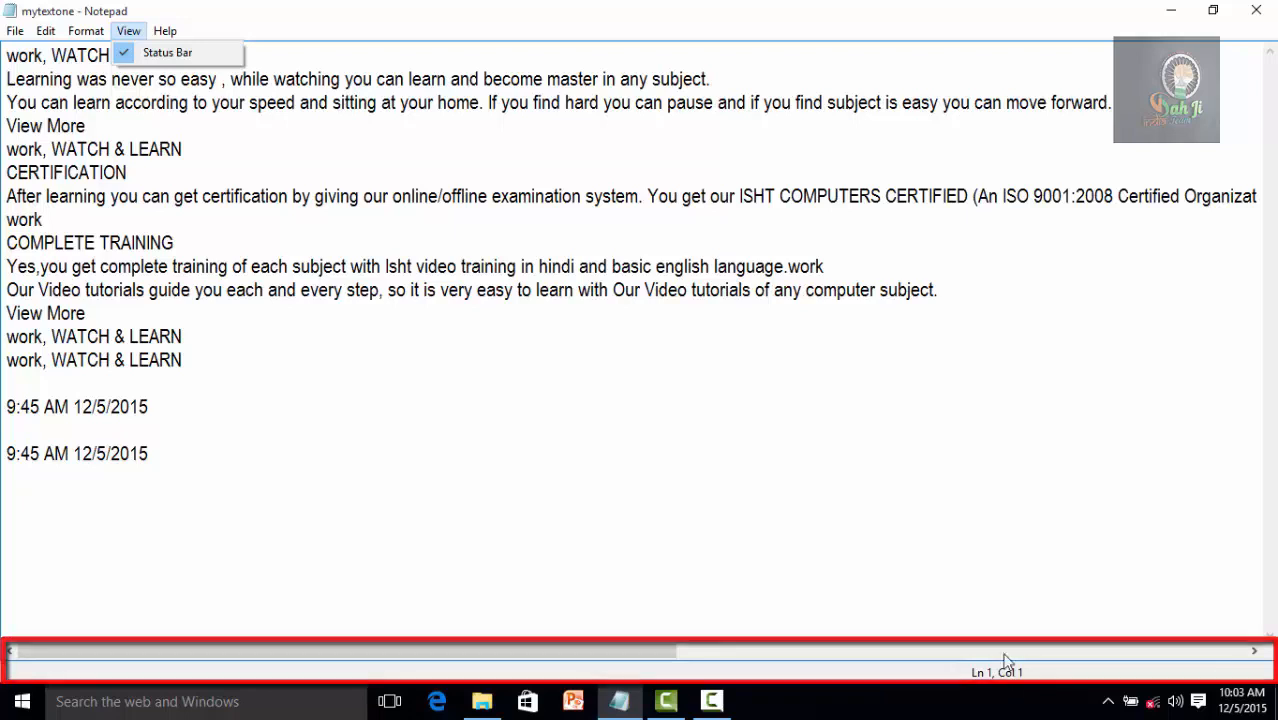
{"action": "left_click", "coordinate": [128, 289]}
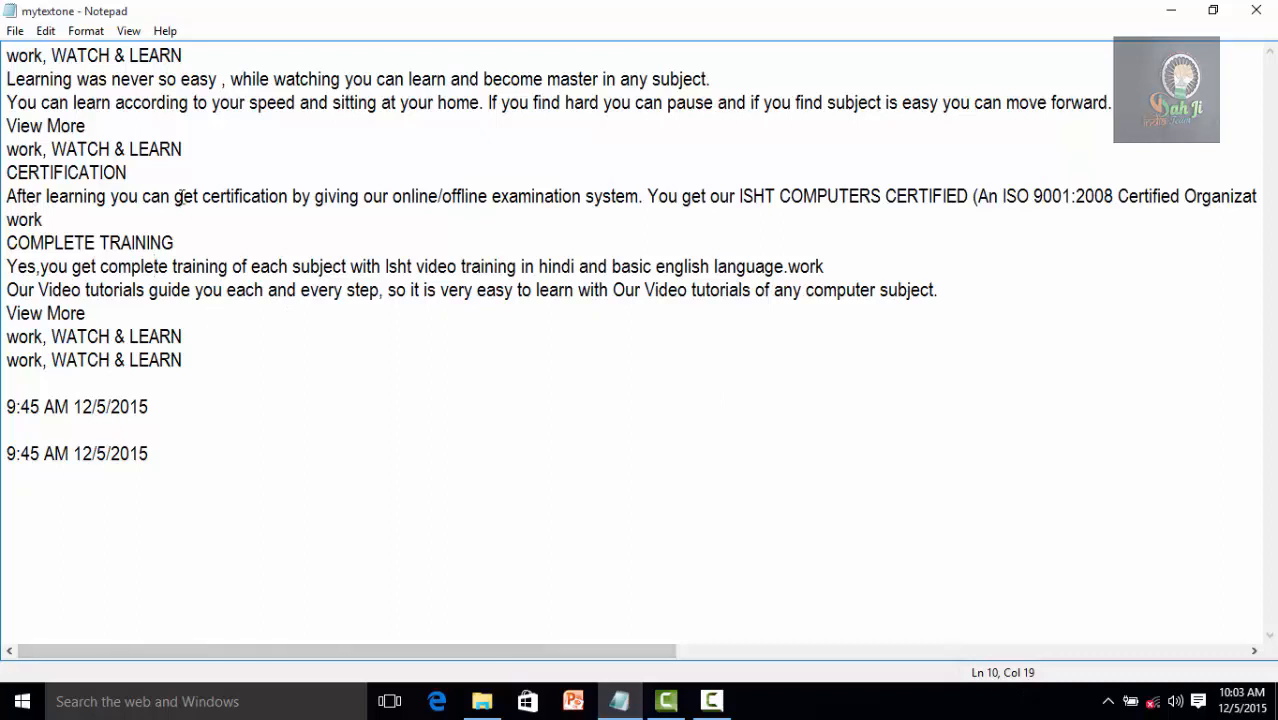
{"action": "left_click", "coordinate": [614, 267]}
{"action": "left_click", "coordinate": [519, 276]}
{"action": "left_click", "coordinate": [404, 104]}
{"action": "left_click", "coordinate": [161, 336]}
{"action": "left_click", "coordinate": [130, 405]}
Hide the status bar, show it again and place the cursor in the line below CERTIFICATION.
{"action": "left_click", "coordinate": [128, 31]}
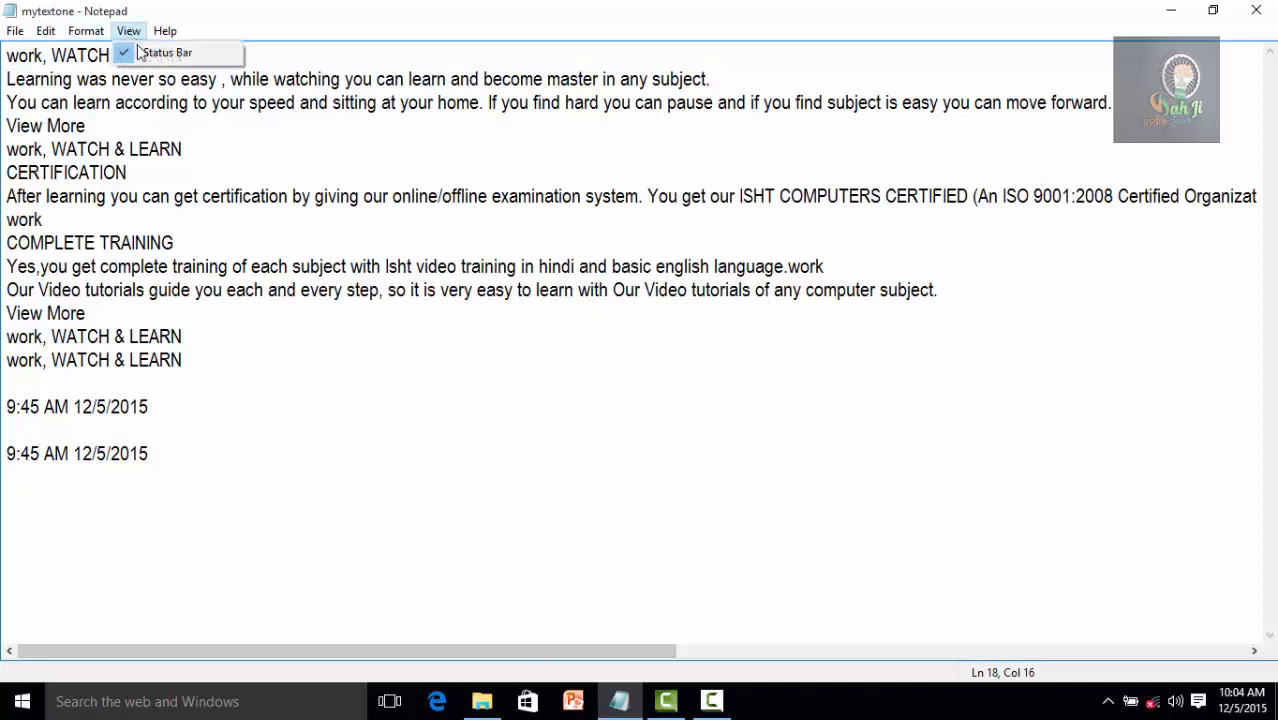
{"action": "left_click", "coordinate": [142, 53]}
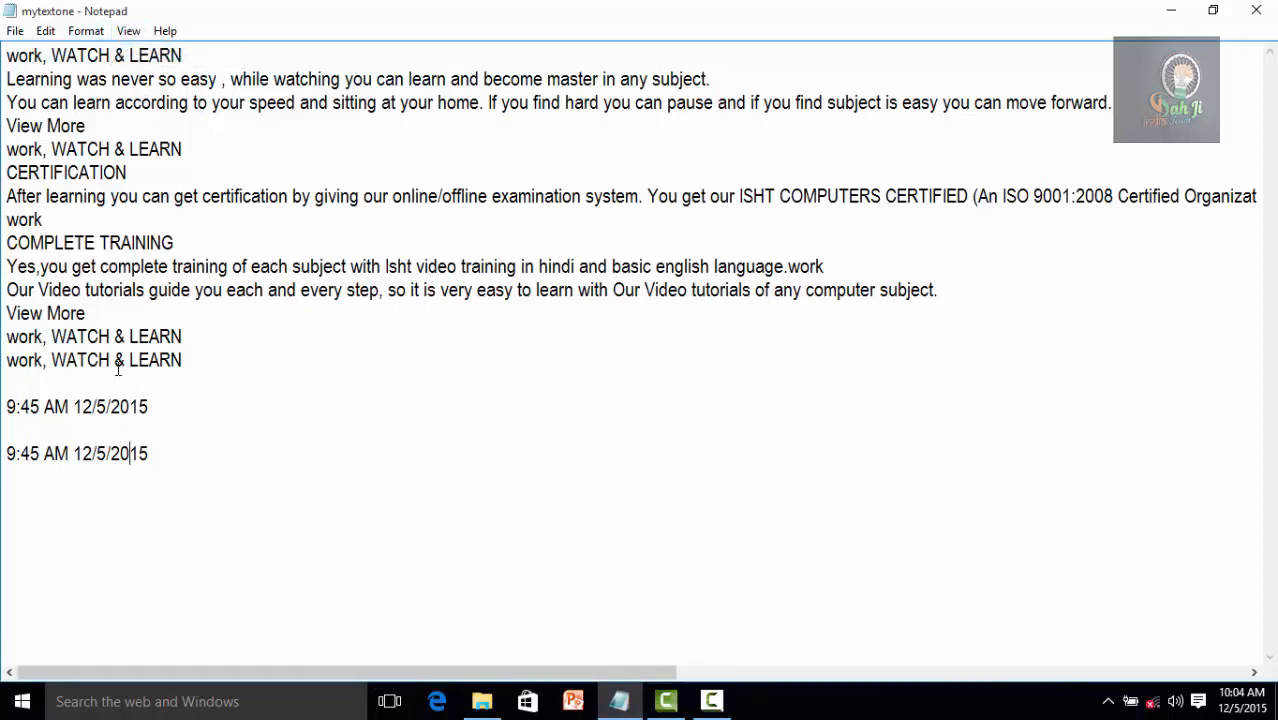
{"action": "left_click", "coordinate": [128, 31]}
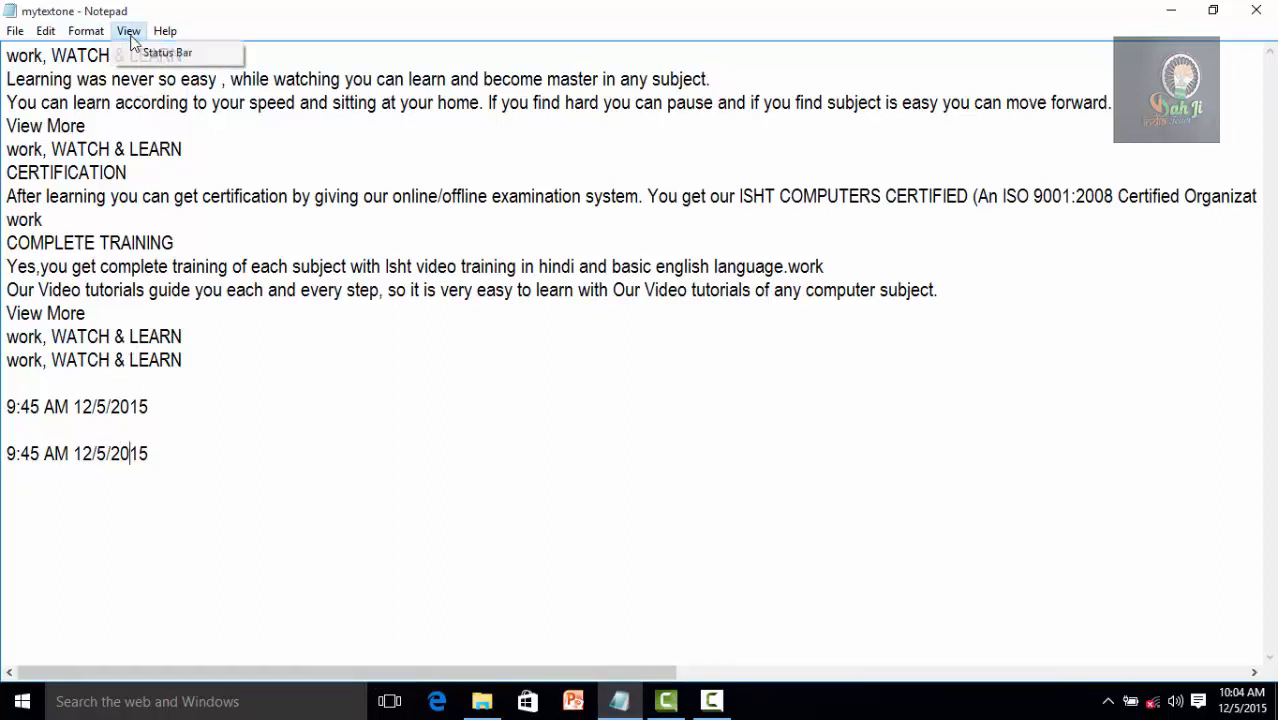
{"action": "left_click", "coordinate": [136, 57]}
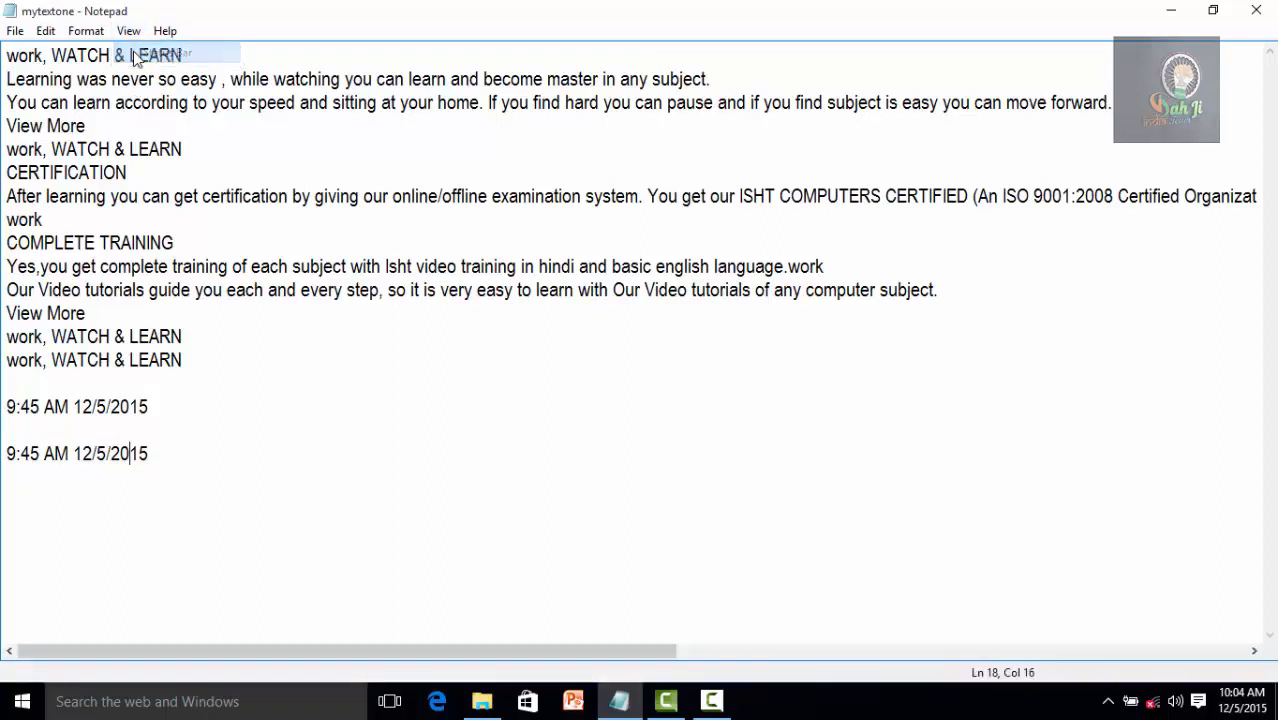
{"action": "left_click", "coordinate": [152, 192]}
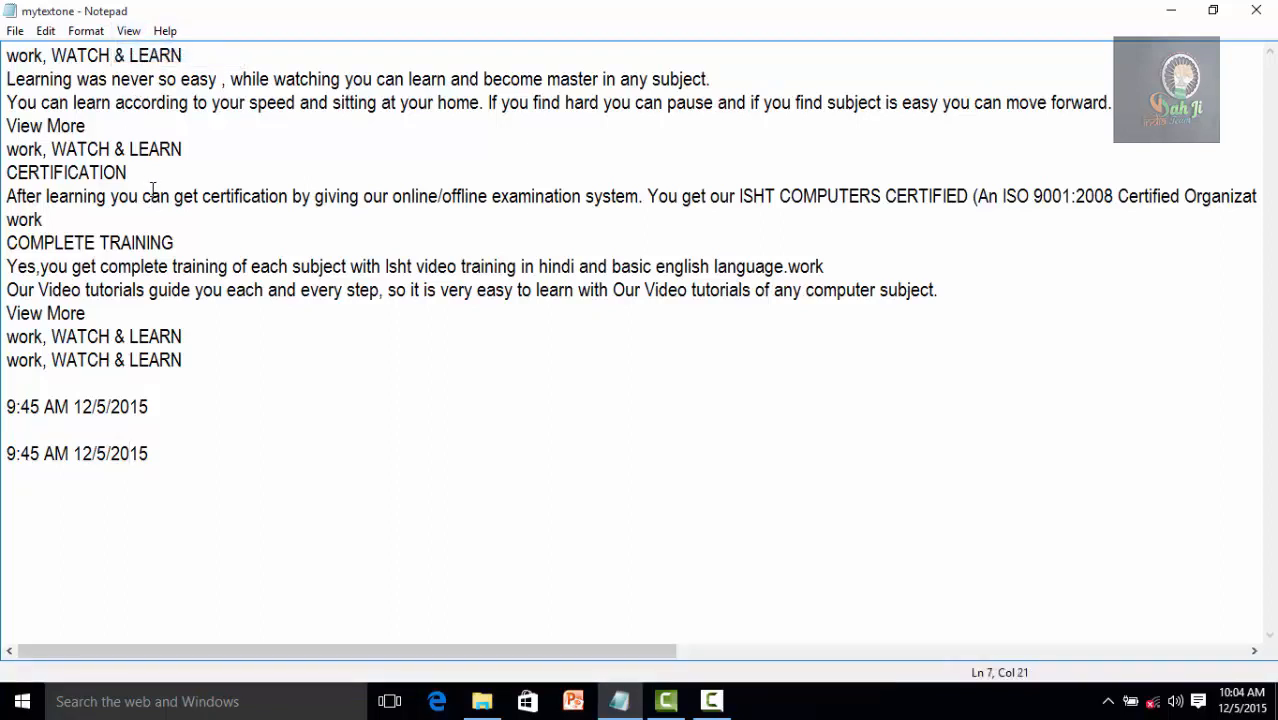
View the Notepad help and close its window.
{"action": "left_click", "coordinate": [165, 31]}
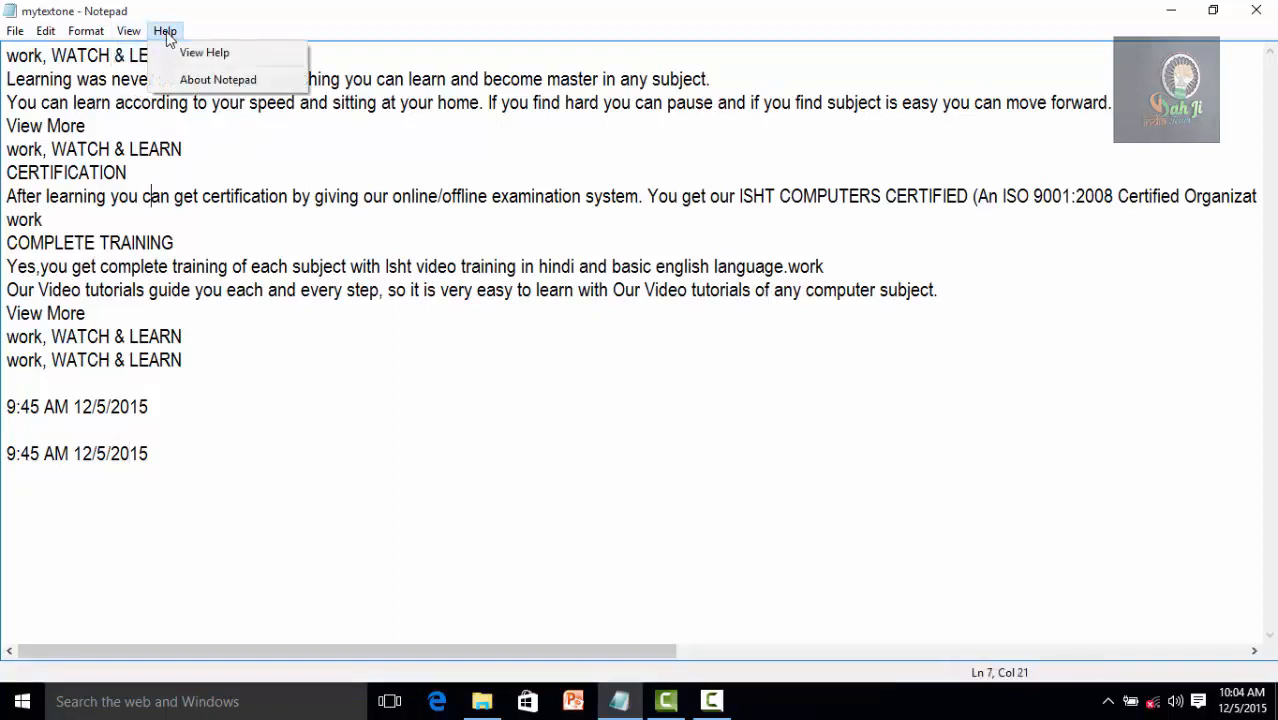
{"action": "left_click", "coordinate": [219, 56]}
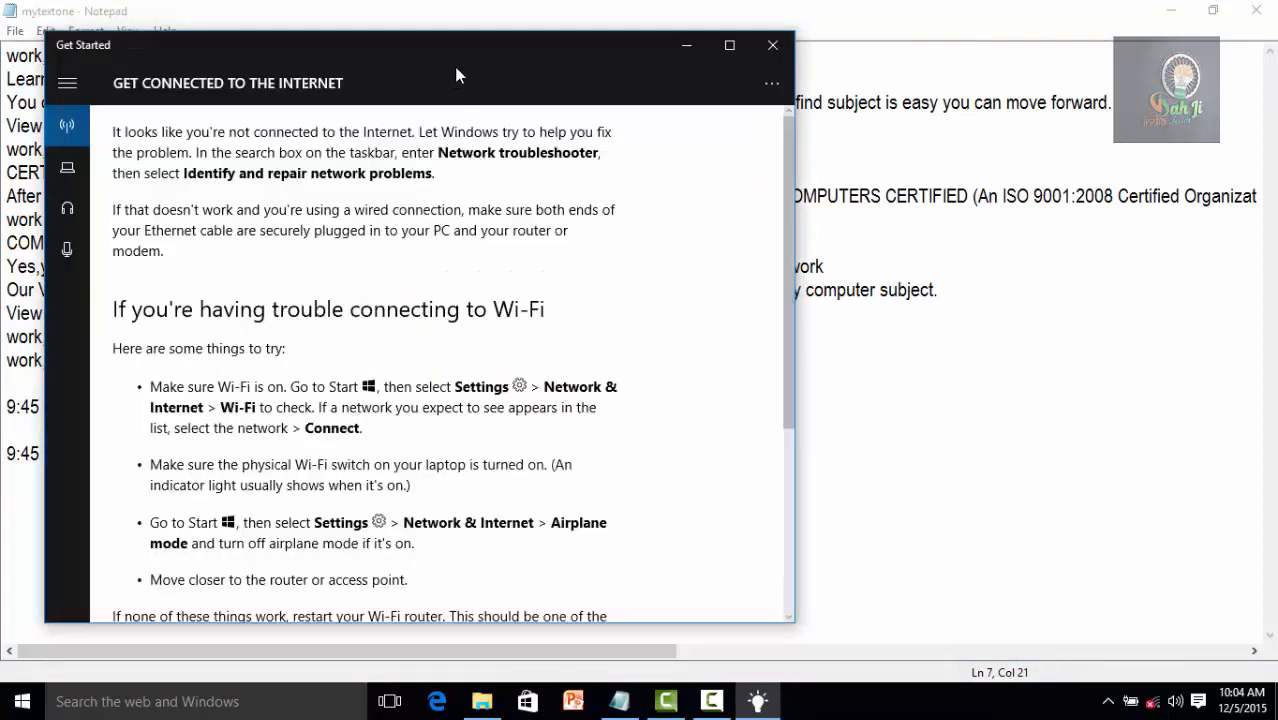
{"action": "left_click", "coordinate": [773, 47]}
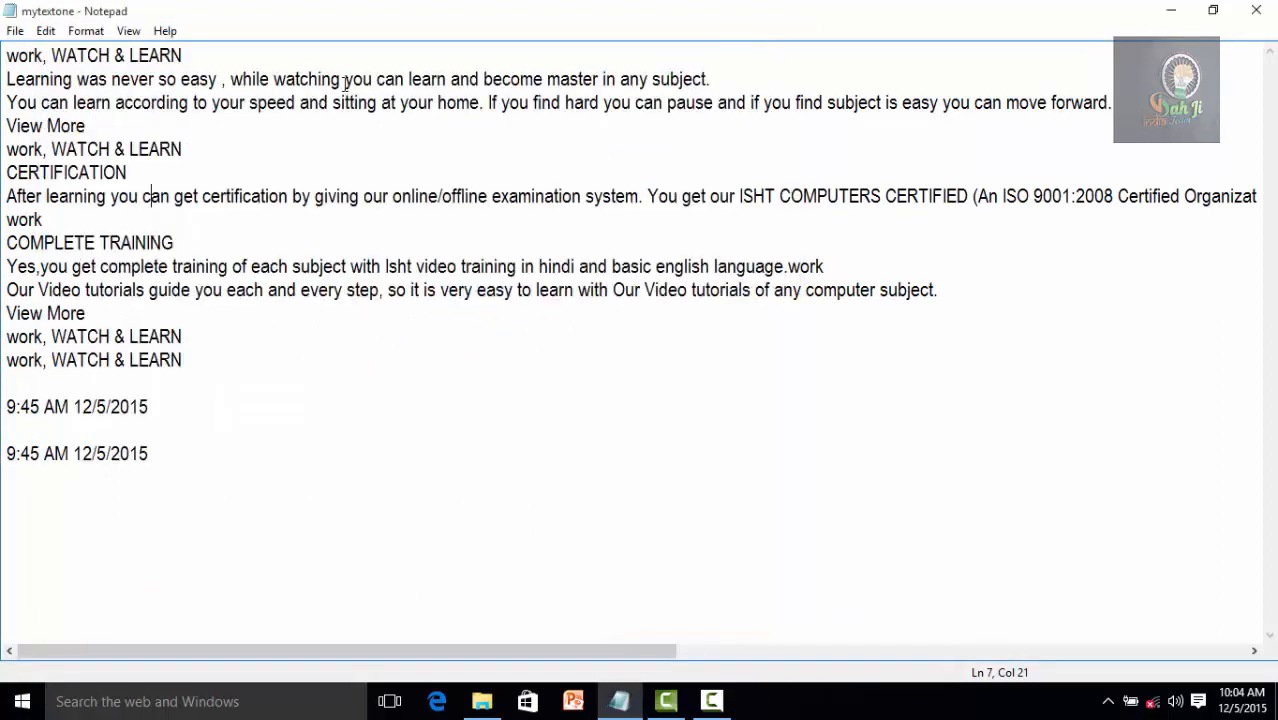
View the About Notepad information and close it.
{"action": "left_click", "coordinate": [168, 31]}
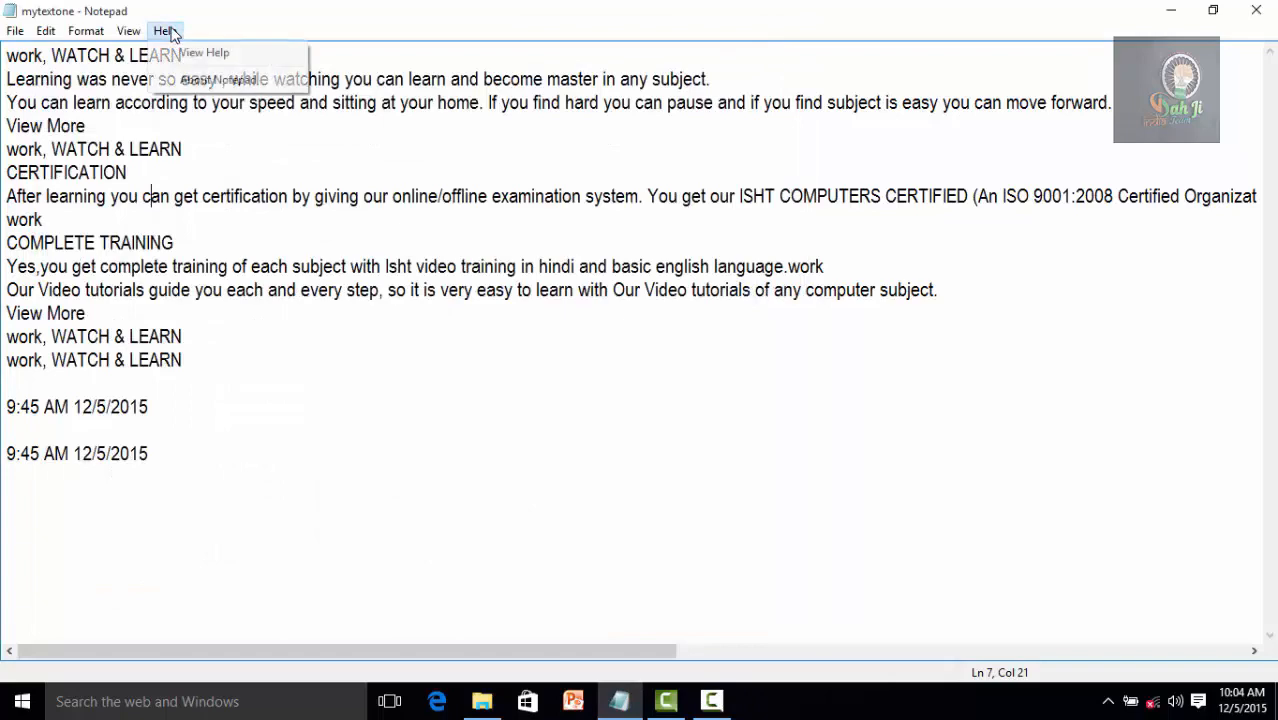
{"action": "left_click", "coordinate": [215, 80]}
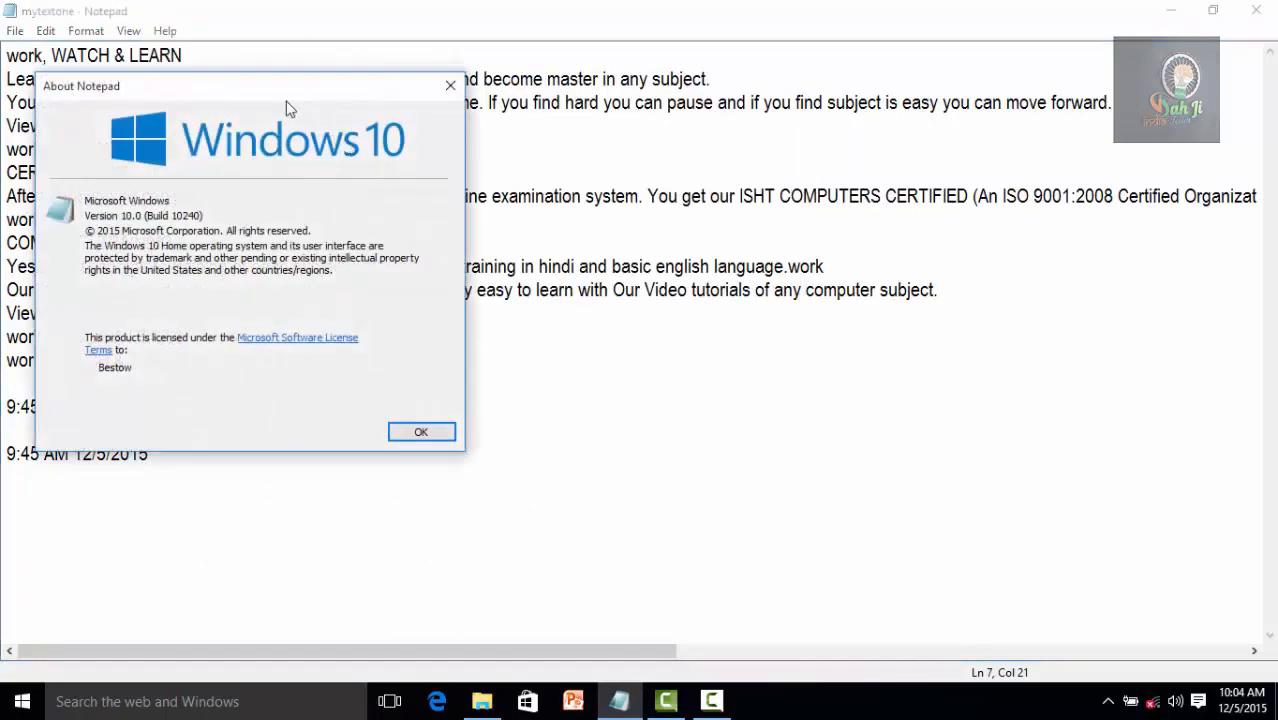
{"action": "left_click_drag", "start_coordinate": [285, 108], "coordinate": [588, 135]}
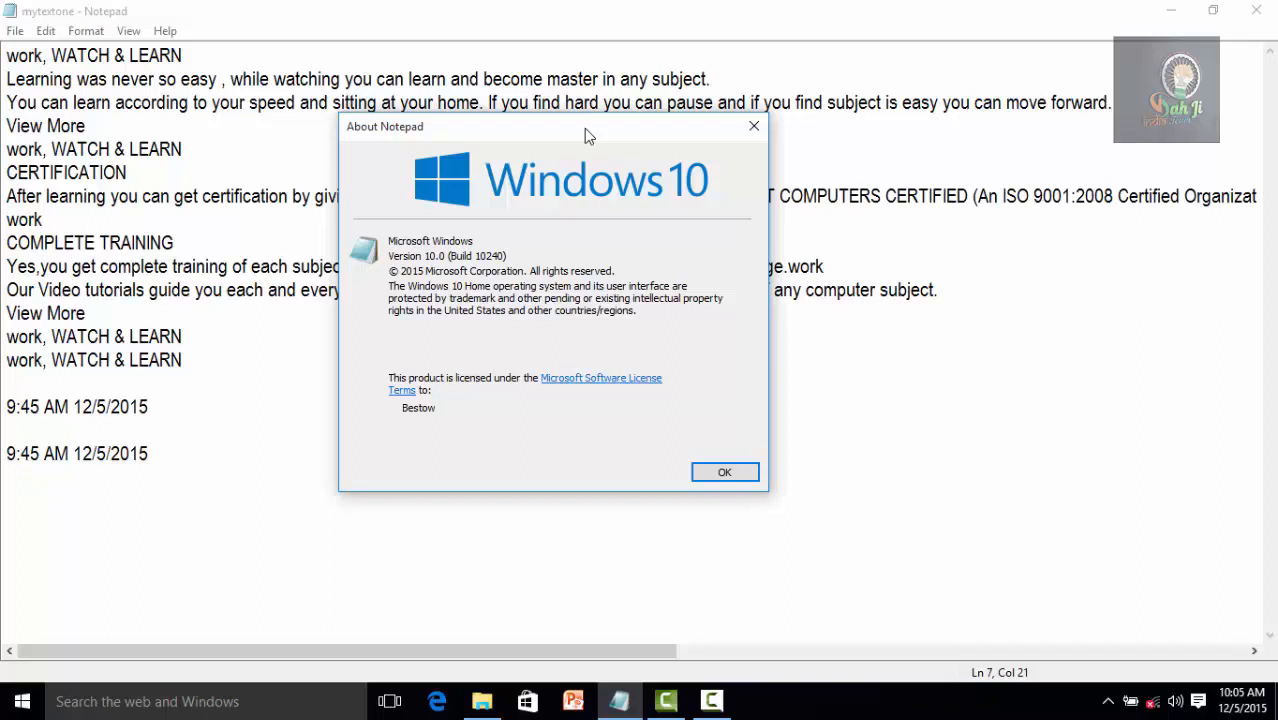
{"action": "left_click", "coordinate": [755, 127]}
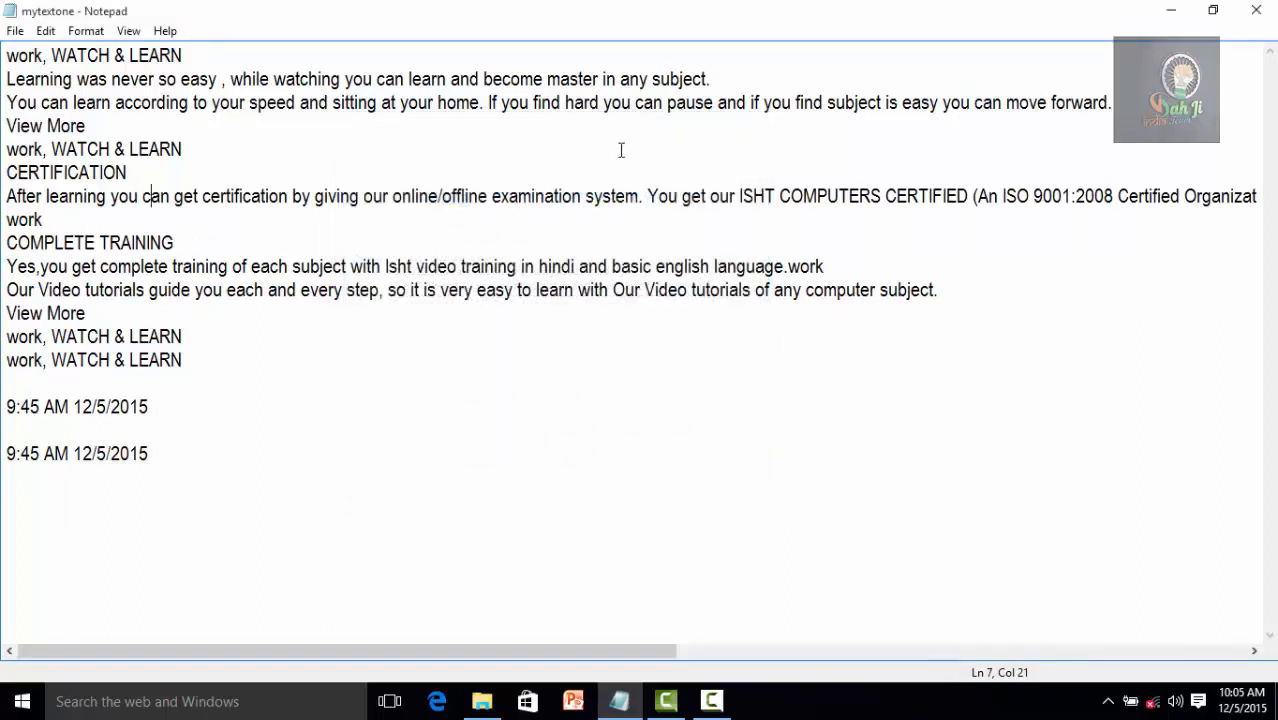